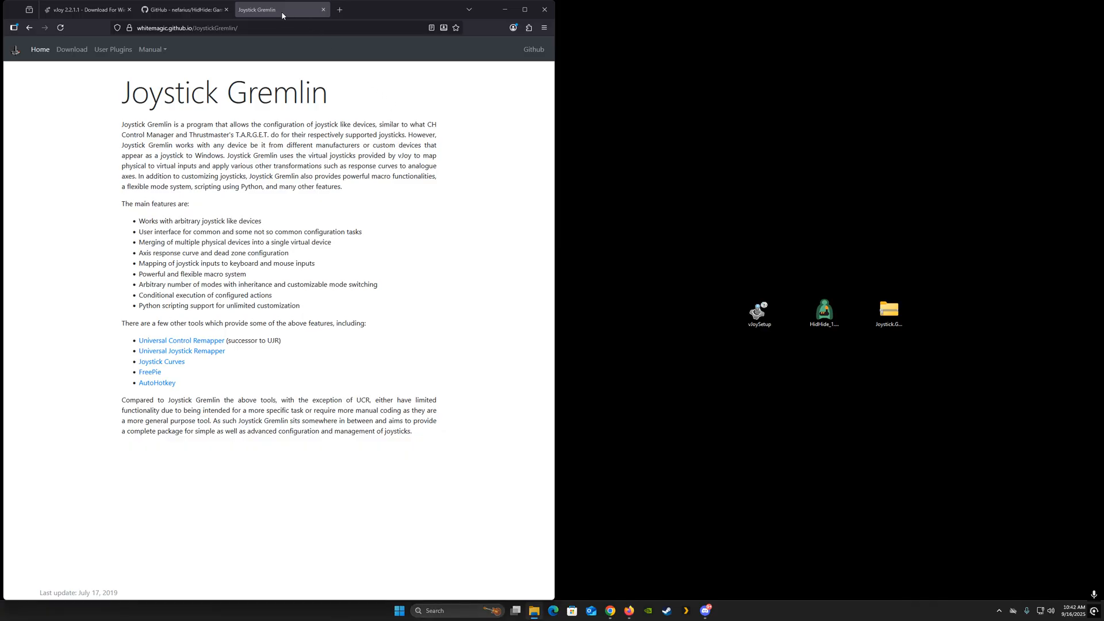
- Download the Joystick Gremlin Release 13.3 ZIP from the project's download page
{"action": "left_click", "coordinate": [282, 12]}
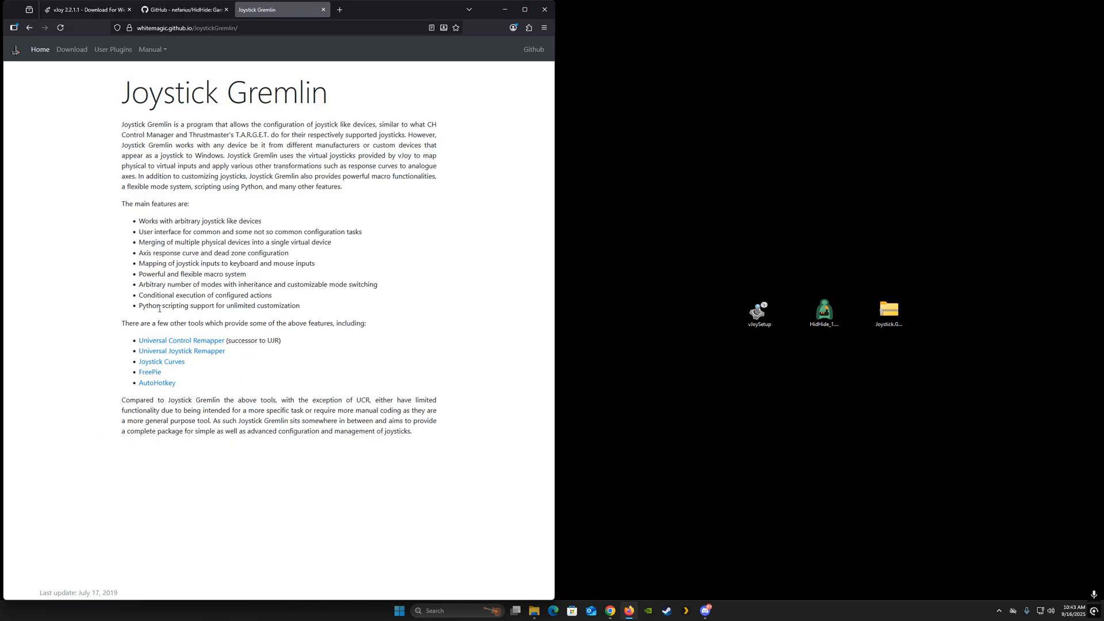
{"action": "left_click", "coordinate": [72, 50]}
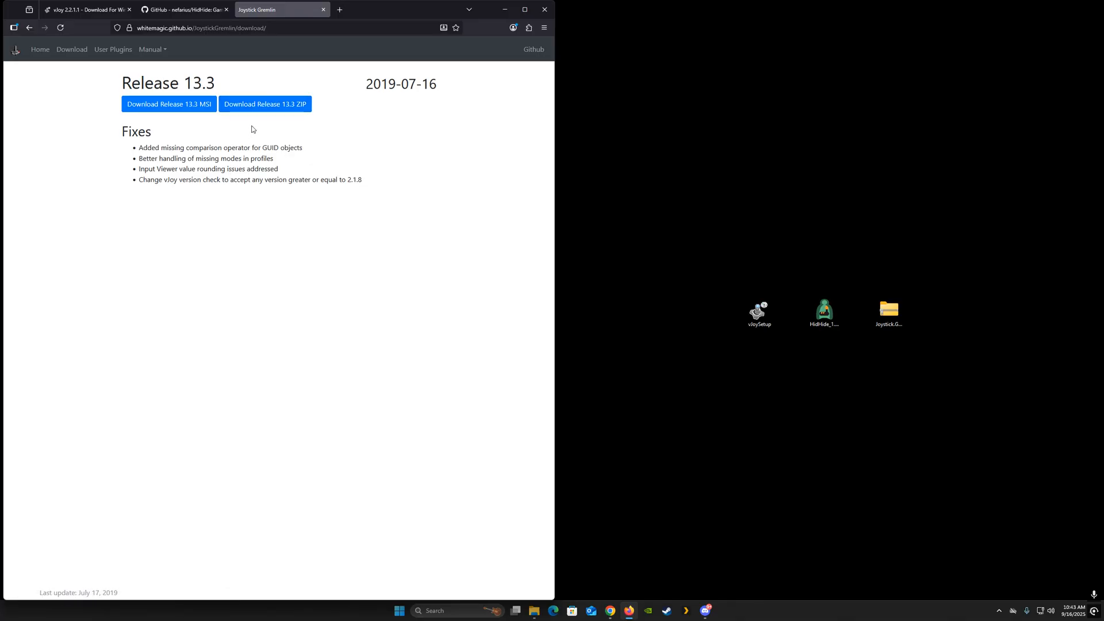
{"action": "left_click", "coordinate": [253, 107]}
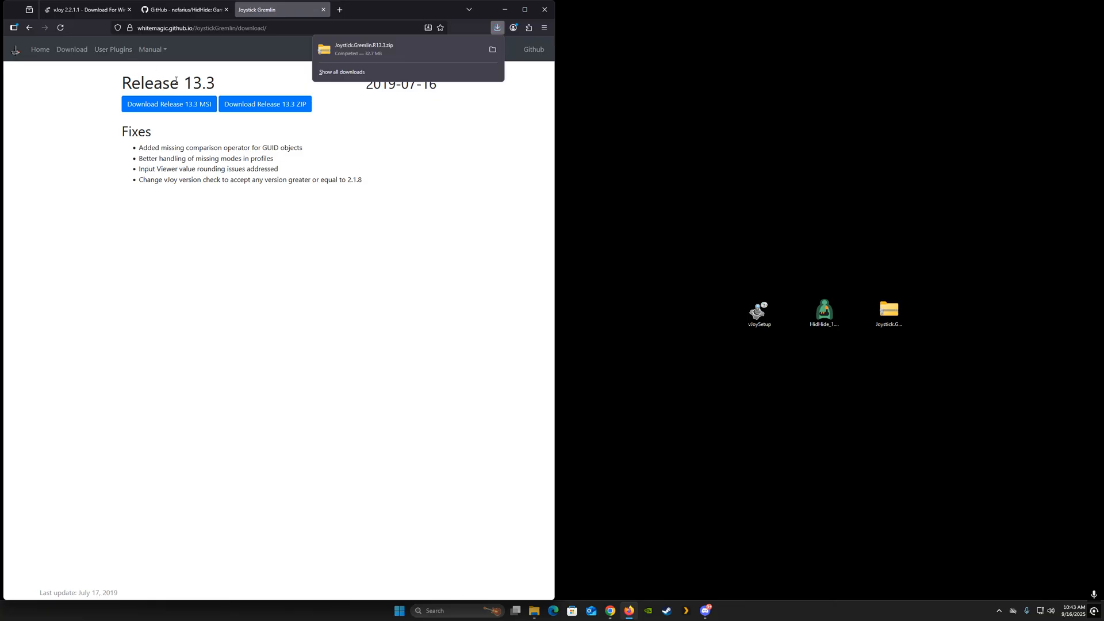
- Download the vJoy setup file through the vJoy download mirror
{"action": "left_click", "coordinate": [104, 10]}
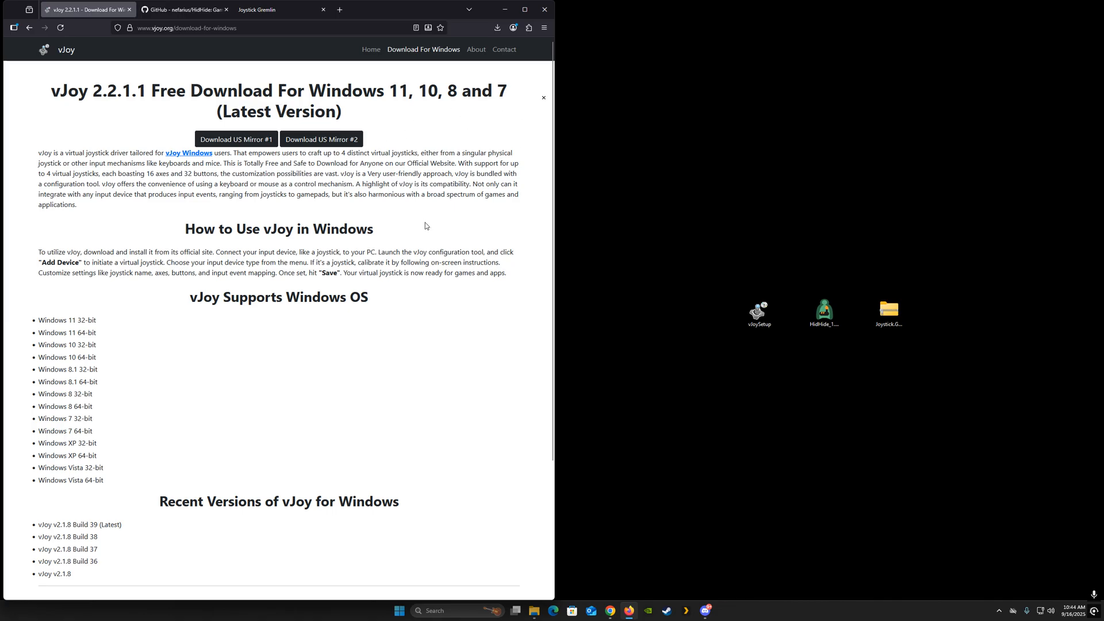
{"action": "left_click", "coordinate": [236, 144]}
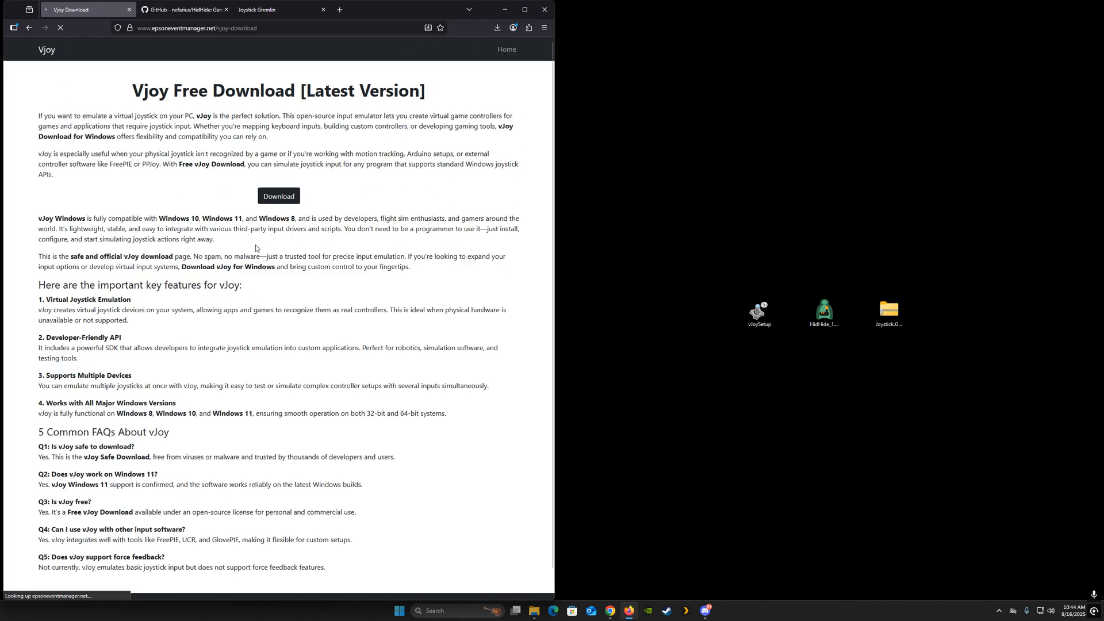
{"action": "left_click", "coordinate": [284, 197]}
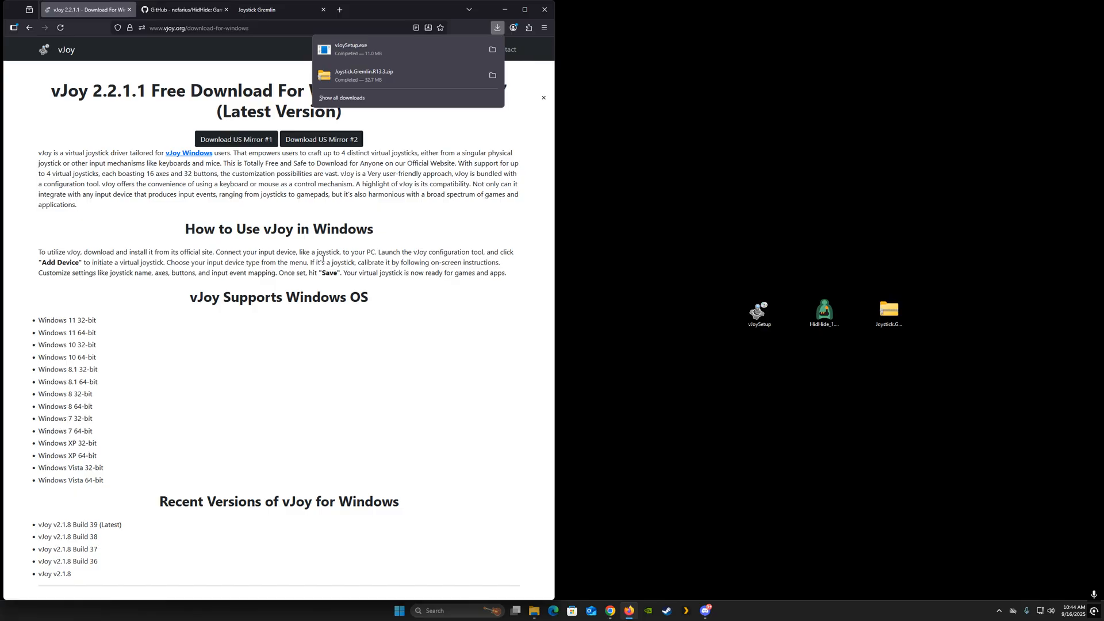
- Open the latest HidHide Drivers v1.5.230 release on GitHub and download HidHide_1.5.230_x64.exe
{"action": "left_click", "coordinate": [167, 12]}
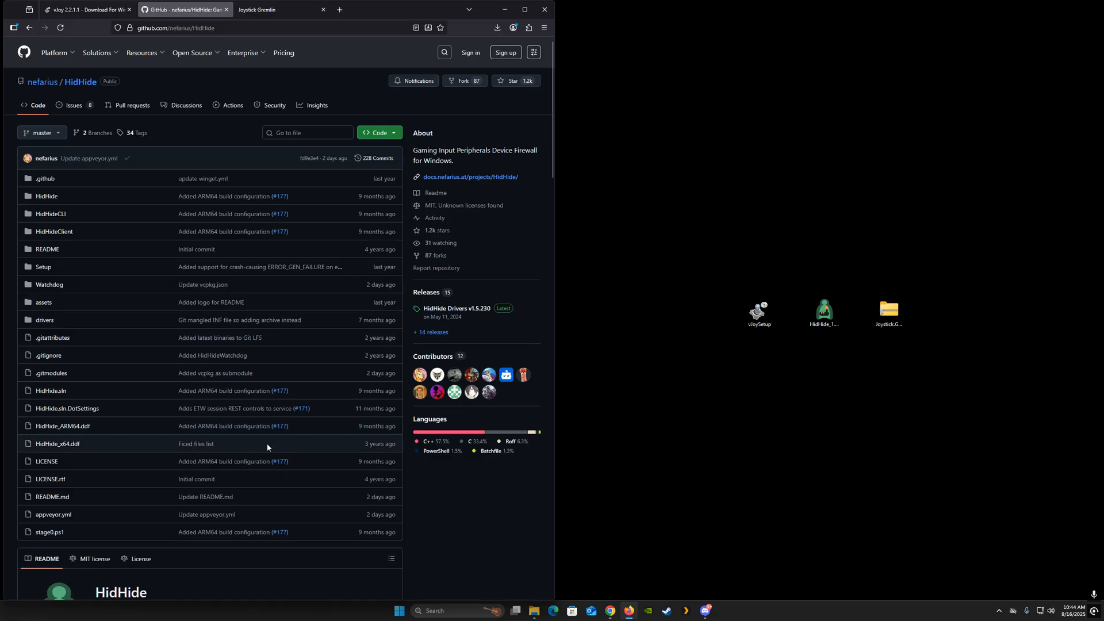
{"action": "left_click", "coordinate": [465, 310]}
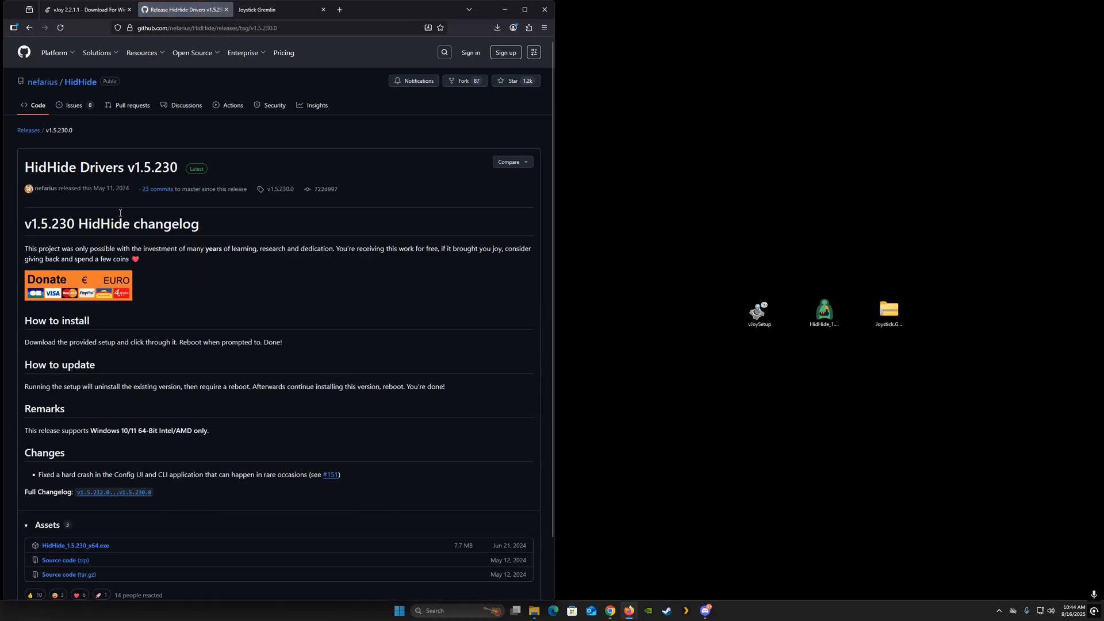
{"action": "left_click", "coordinate": [79, 547]}
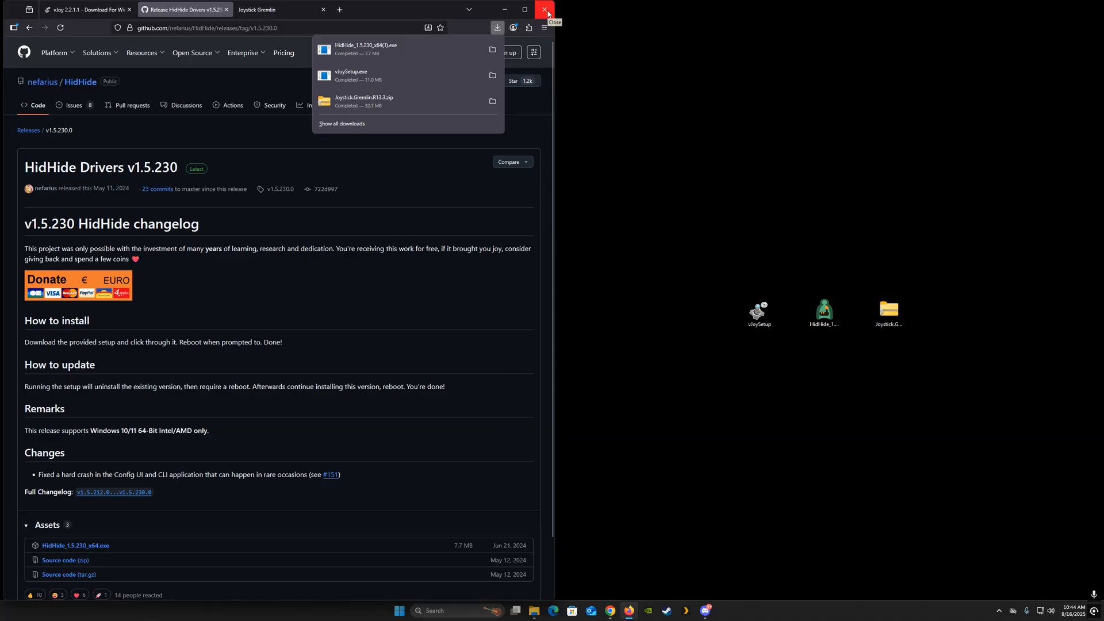
- Close the browser and gather the three downloaded files together in the middle of the desktop
{"action": "left_click", "coordinate": [545, 10]}
{"action": "left_click", "coordinate": [545, 10]}
{"action": "left_click_drag", "start_coordinate": [659, 234], "coordinate": [921, 357]}
{"action": "left_click_drag", "start_coordinate": [824, 313], "coordinate": [532, 296]}
{"action": "left_click", "coordinate": [544, 379]}
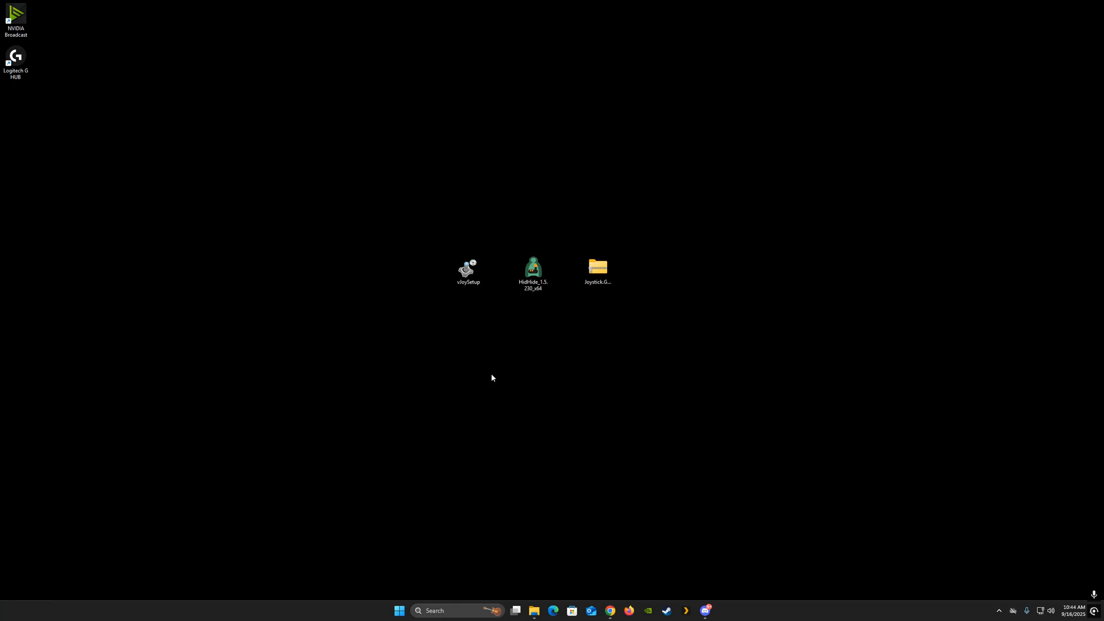
- Run vJoySetup as administrator and install the vJoy Device Driver with all companion applications selected
{"action": "double_click", "coordinate": [468, 274]}
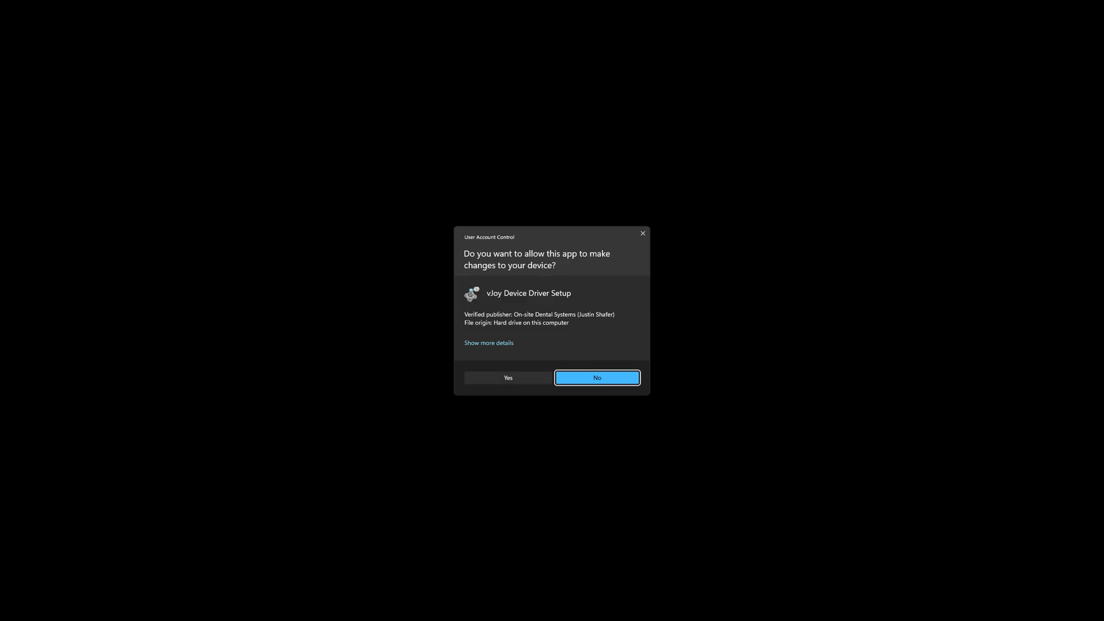
{"action": "left_click", "coordinate": [484, 379]}
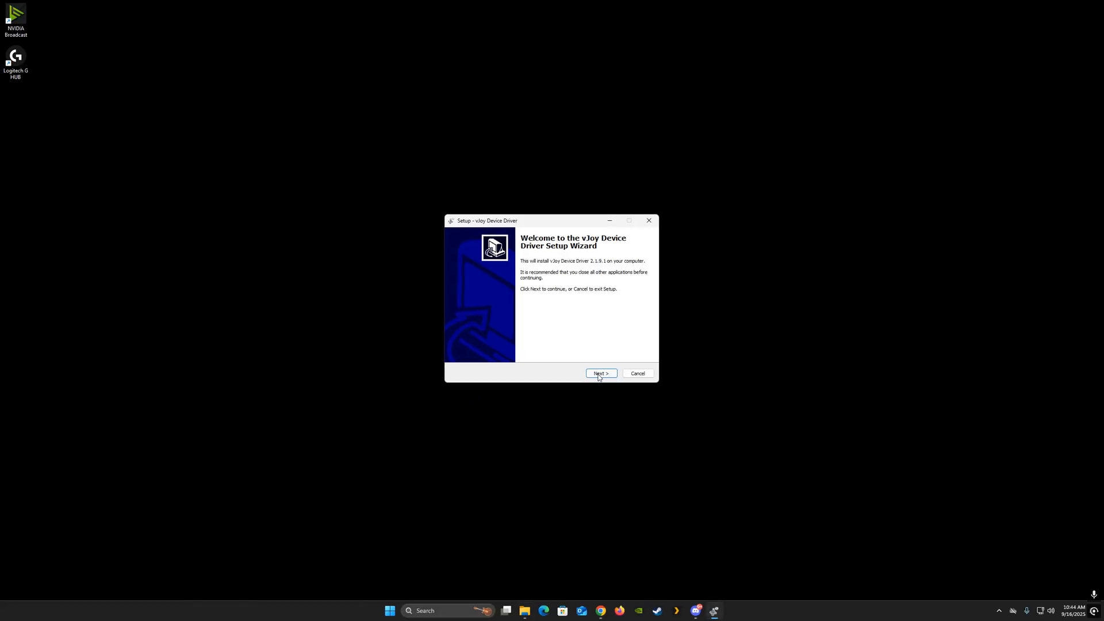
{"action": "left_click", "coordinate": [600, 375]}
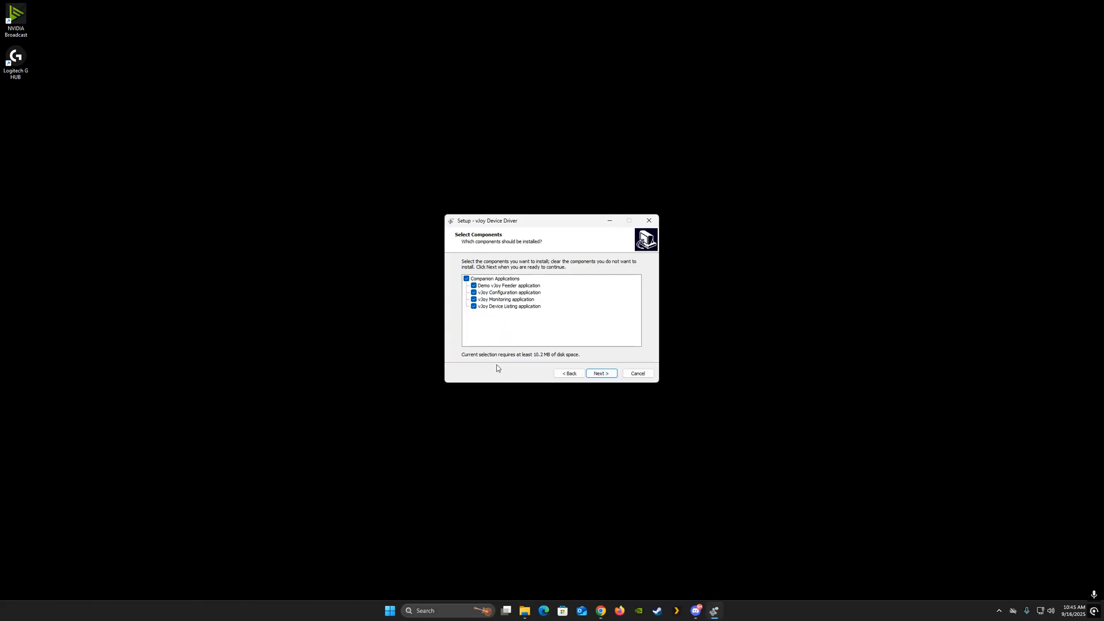
{"action": "left_click", "coordinate": [599, 373]}
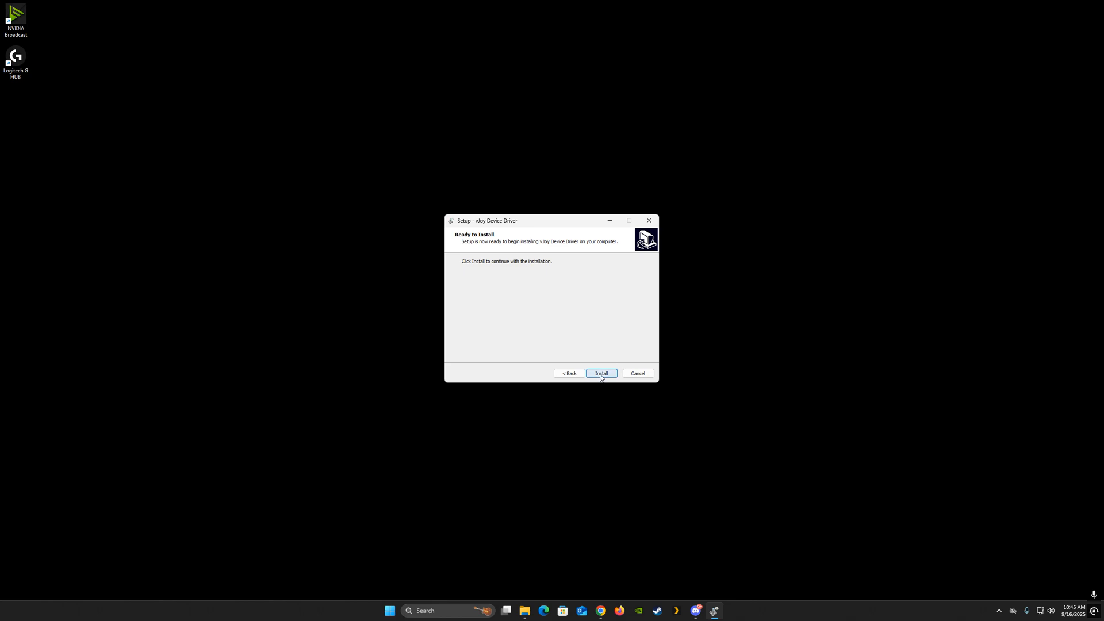
{"action": "left_click", "coordinate": [601, 374]}
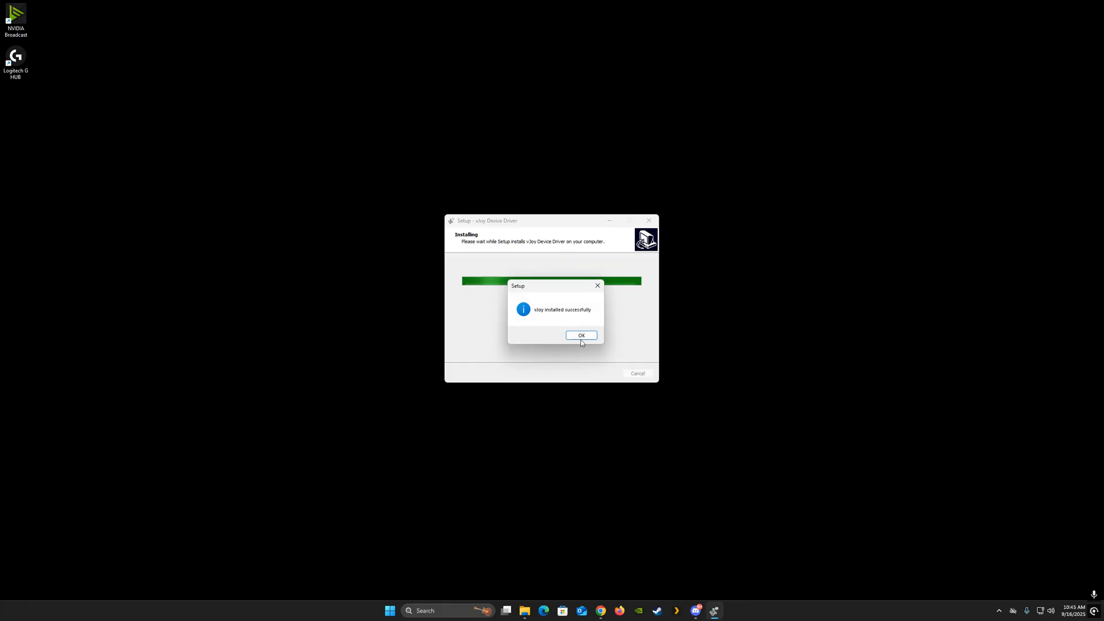
{"action": "left_click", "coordinate": [581, 335]}
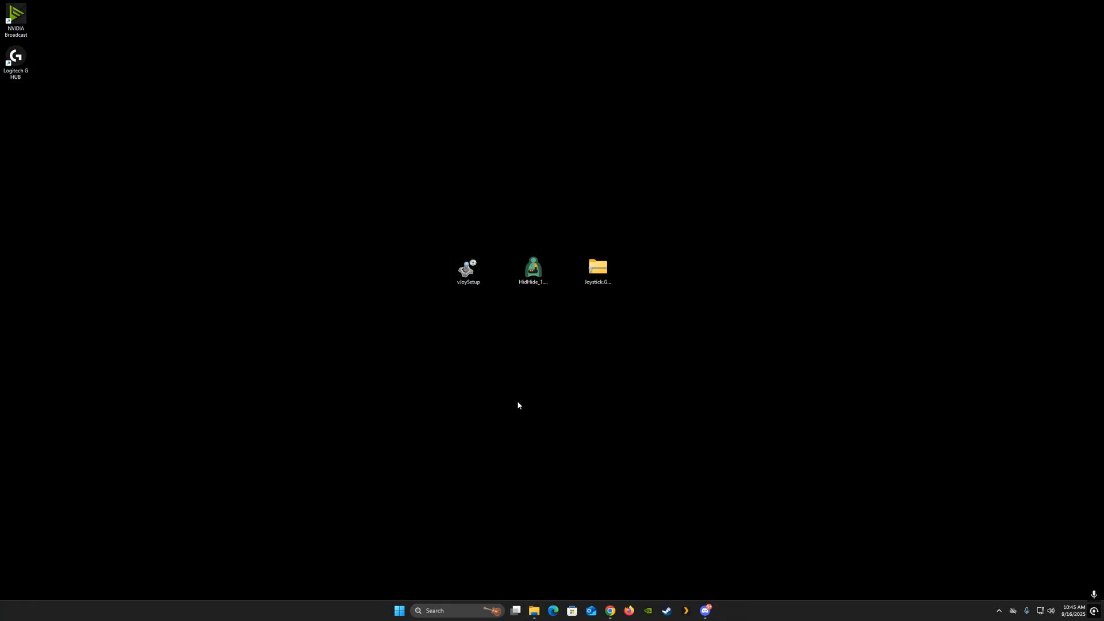
- Install HidHide to the default location, agreeing to the licence terms and declining the immediate restart
{"action": "left_click", "coordinate": [536, 270]}
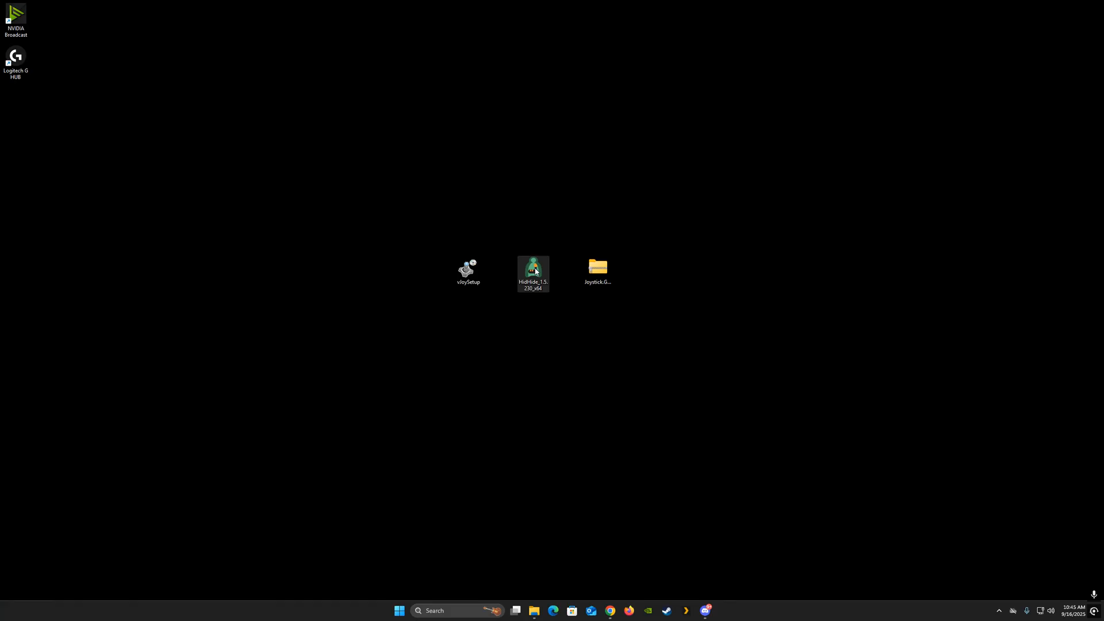
{"action": "double_click", "coordinate": [536, 271]}
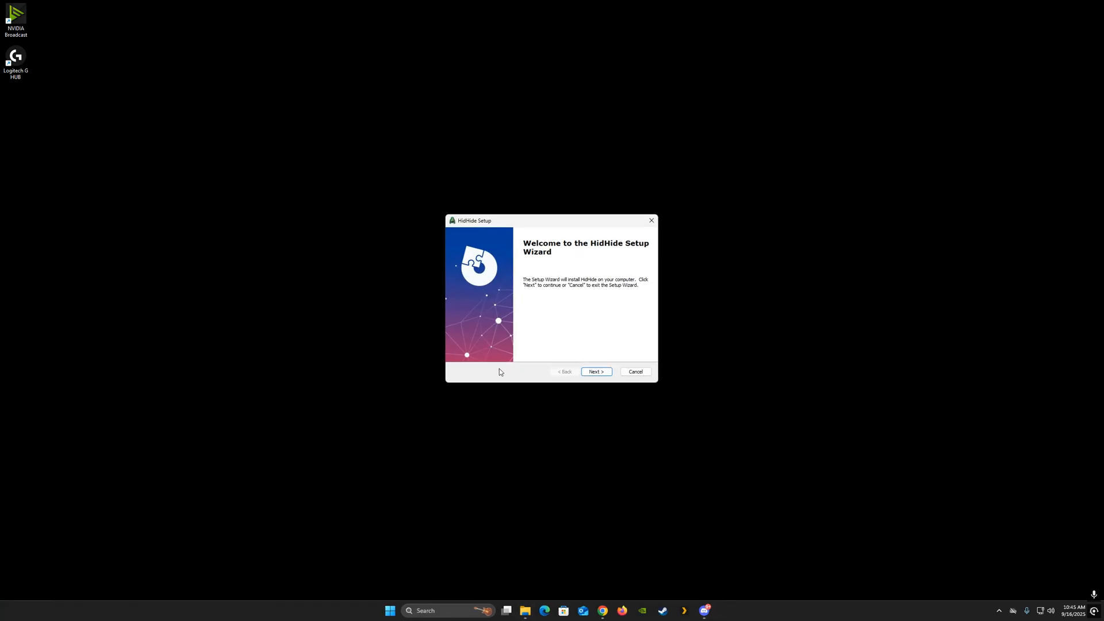
{"action": "left_click", "coordinate": [598, 373]}
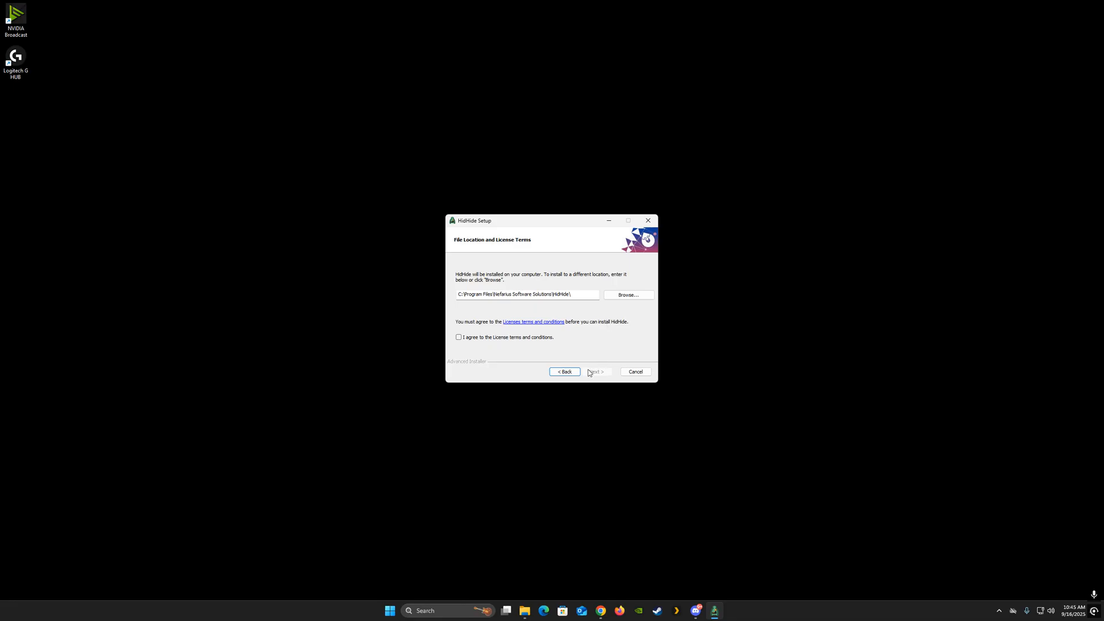
{"action": "left_click", "coordinate": [459, 339]}
{"action": "left_click", "coordinate": [591, 373]}
{"action": "left_click", "coordinate": [585, 372]}
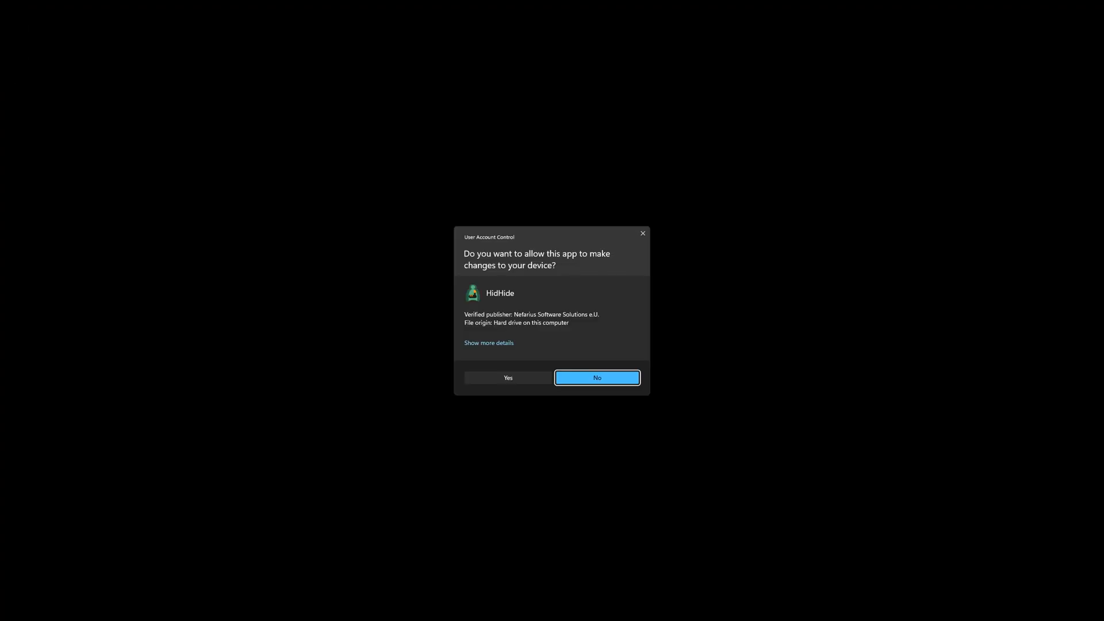
{"action": "left_click", "coordinate": [507, 377]}
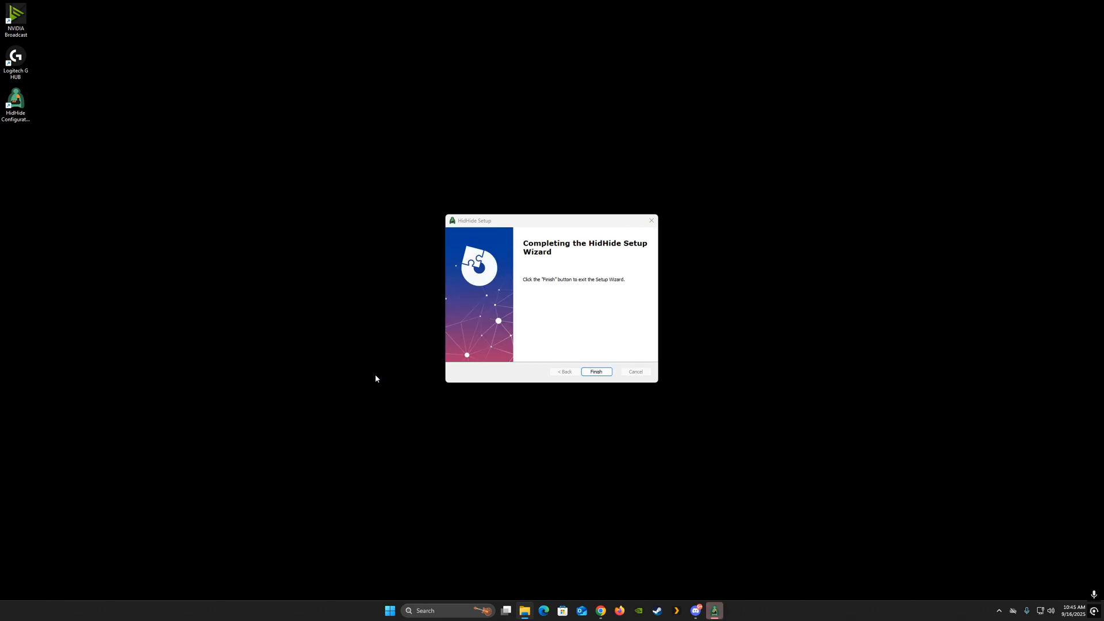
{"action": "left_click", "coordinate": [600, 373]}
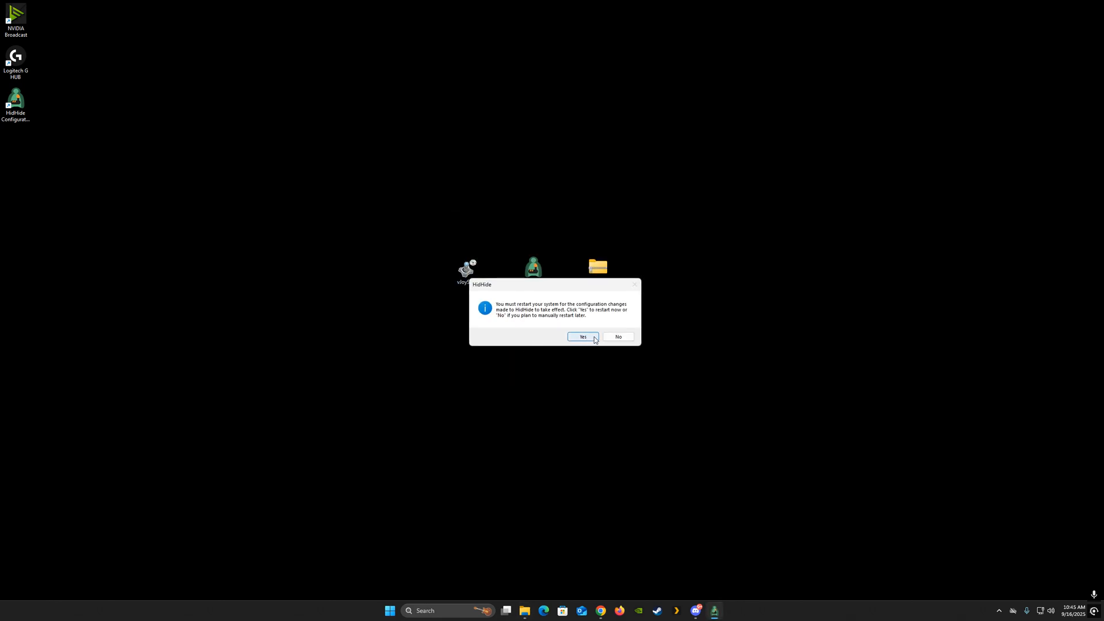
{"action": "left_click", "coordinate": [622, 336]}
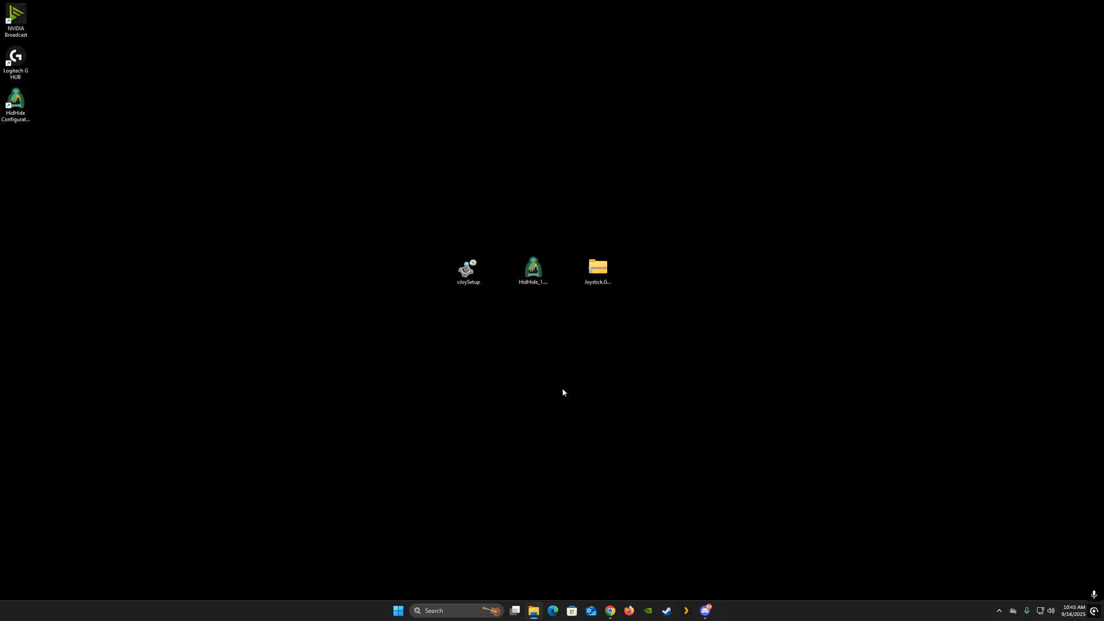
- Extract the Joystick Gremlin ZIP to its default destination folder on the desktop
{"action": "right_click", "coordinate": [597, 270]}
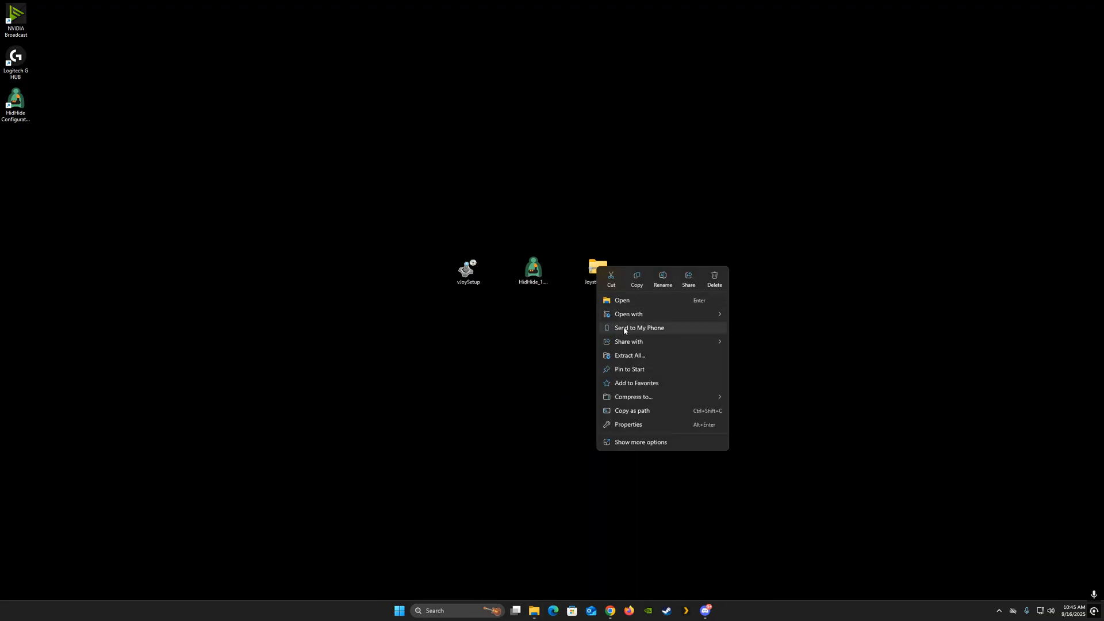
{"action": "left_click", "coordinate": [634, 358]}
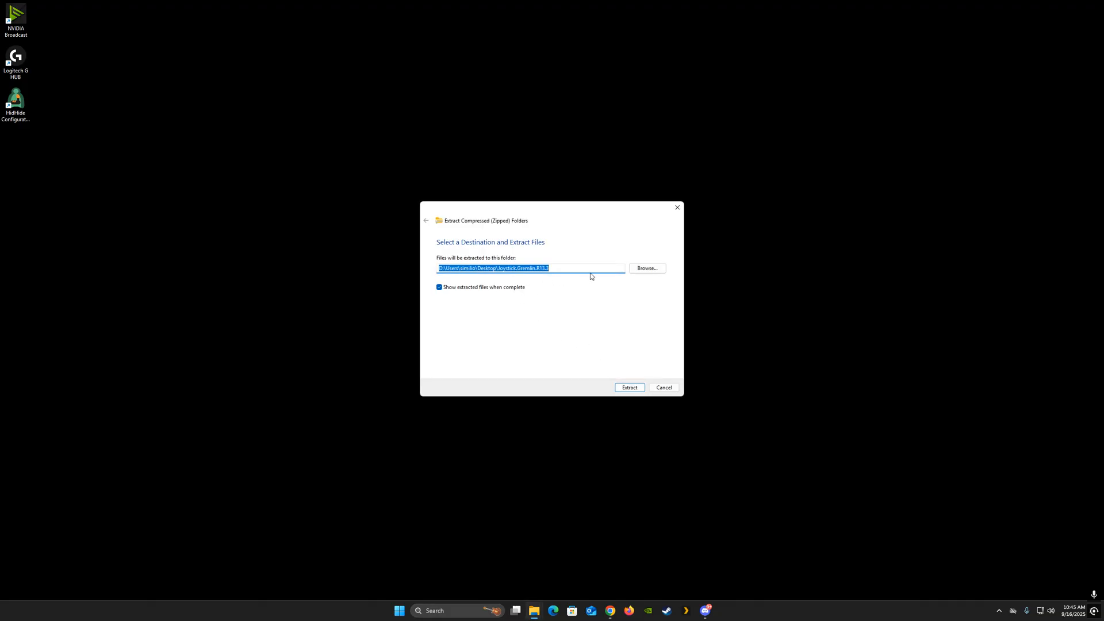
{"action": "left_click", "coordinate": [629, 389]}
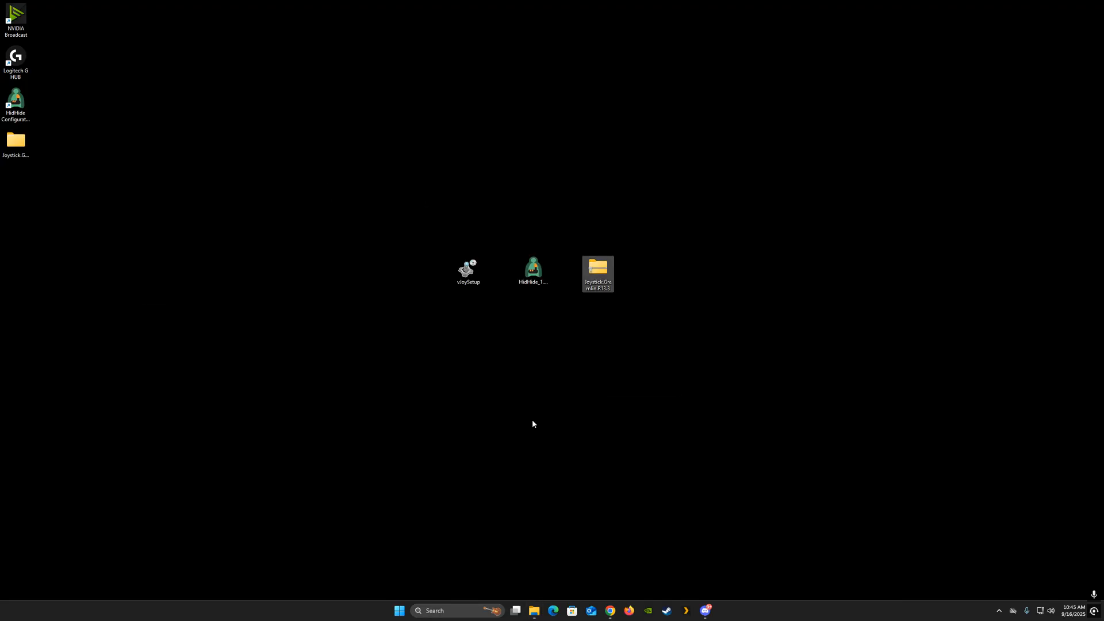
- Move the nested Joystick.Gremlin.R13.3 folder out of the extracted folder onto the desktop
{"action": "left_click_drag", "start_coordinate": [17, 145], "coordinate": [537, 192]}
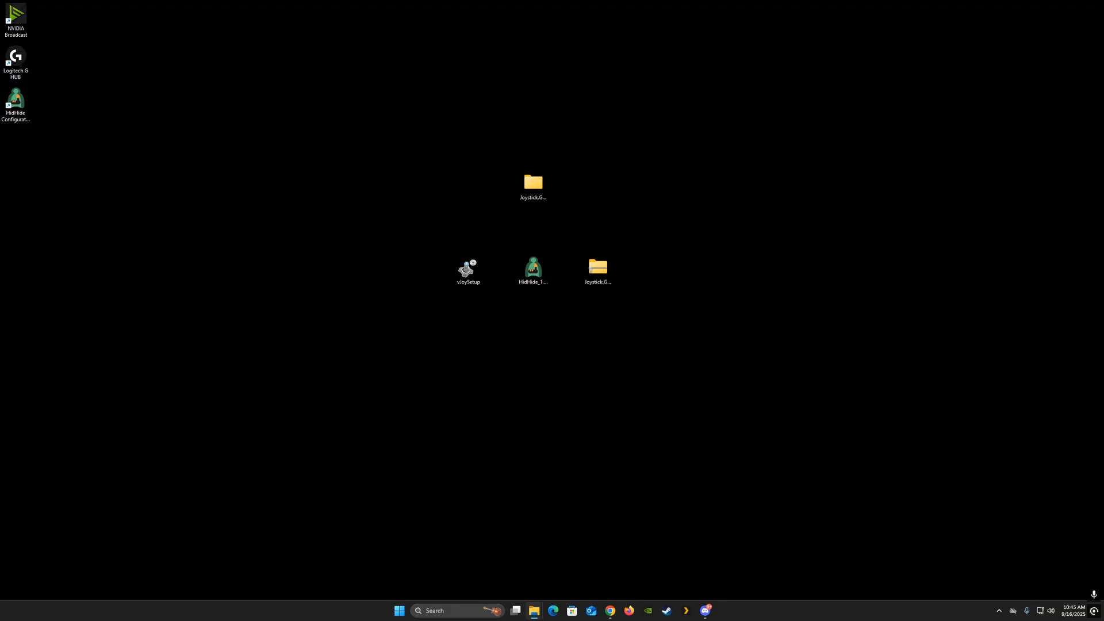
{"action": "double_click", "coordinate": [533, 183]}
{"action": "left_click_drag", "start_coordinate": [530, 241], "coordinate": [517, 145]}
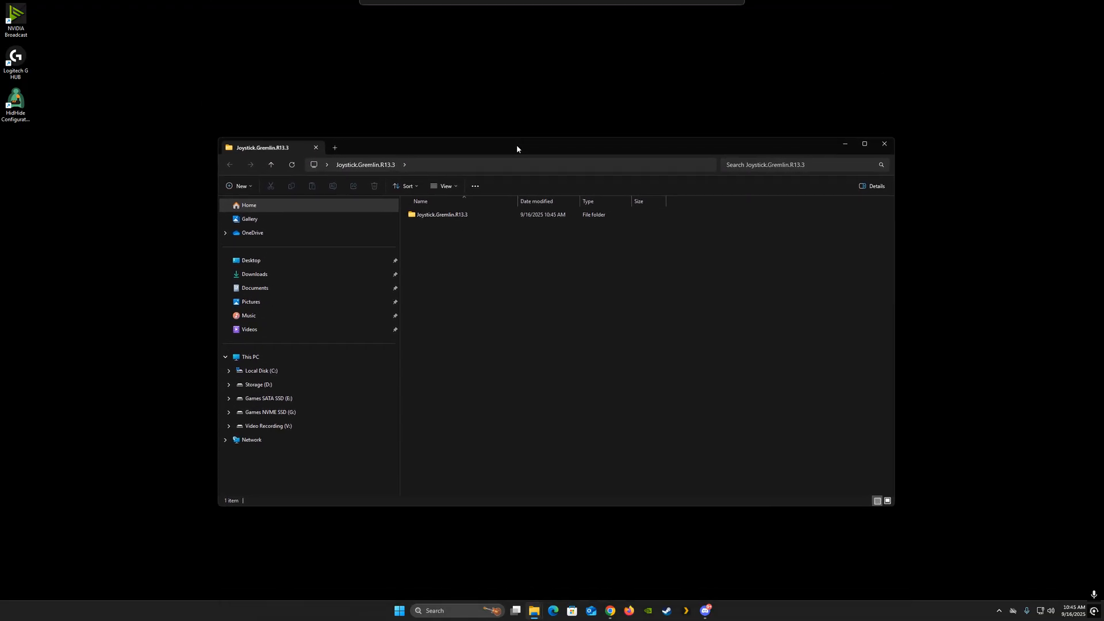
{"action": "left_click_drag", "start_coordinate": [440, 215], "coordinate": [495, 90]}
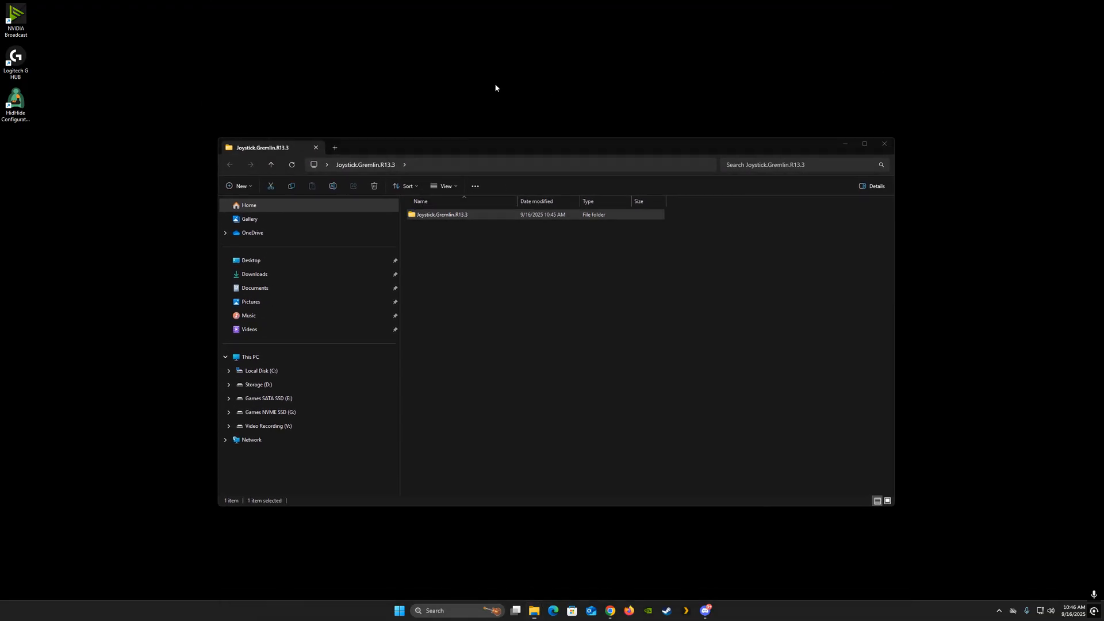
{"action": "left_click", "coordinate": [884, 144]}
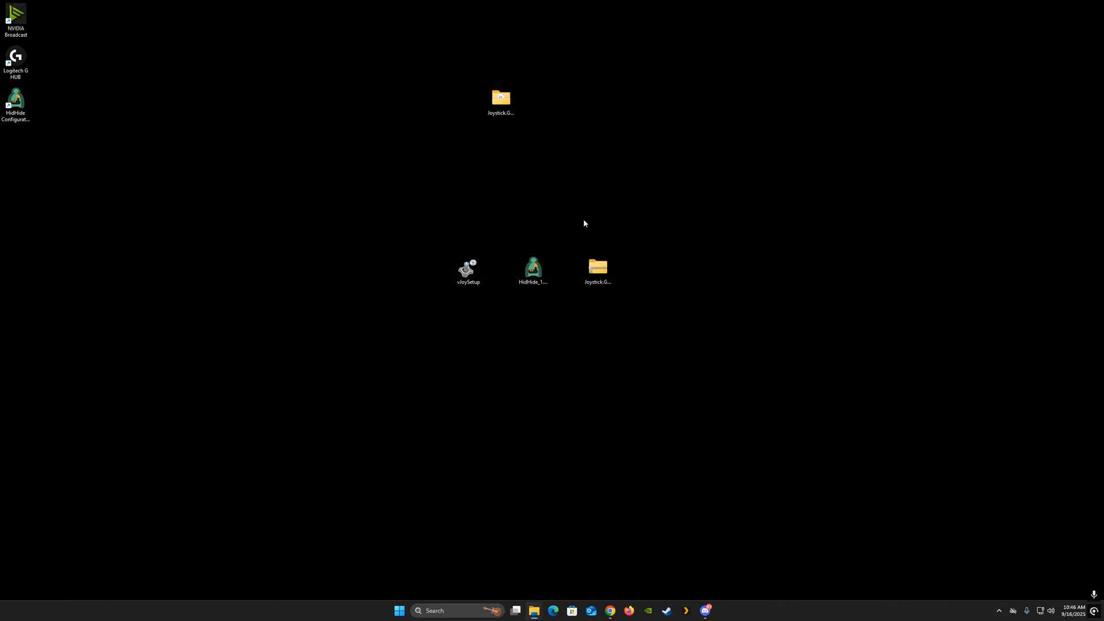
- Open the Joystick.Gremlin.R13.3 folder on the desktop and browse through its program files
{"action": "left_click_drag", "start_coordinate": [501, 99], "coordinate": [532, 185]}
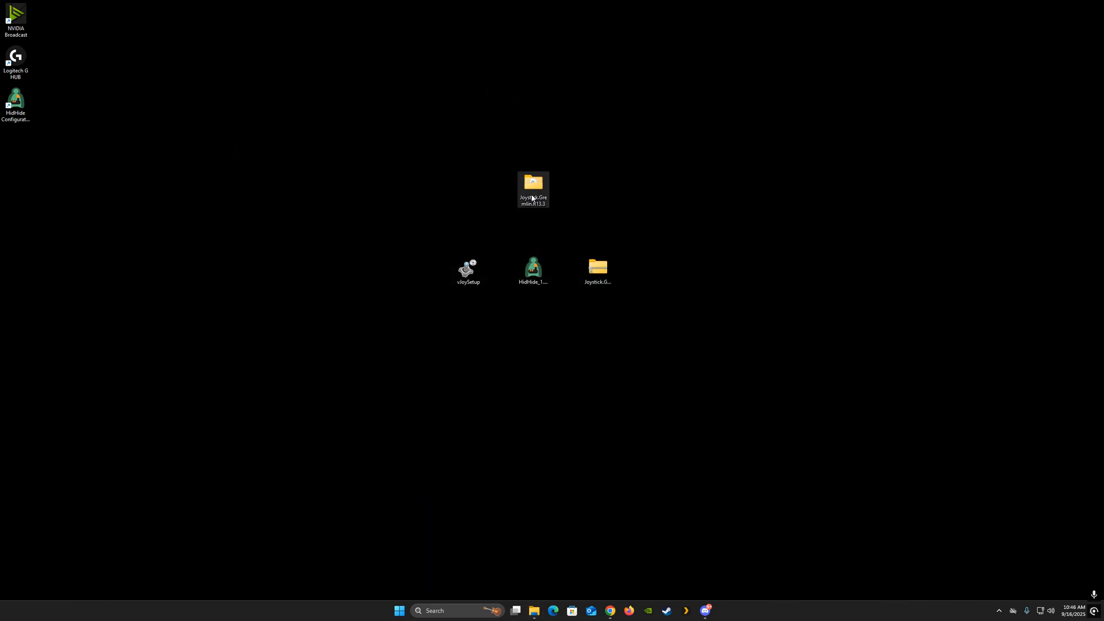
{"action": "double_click", "coordinate": [533, 186]}
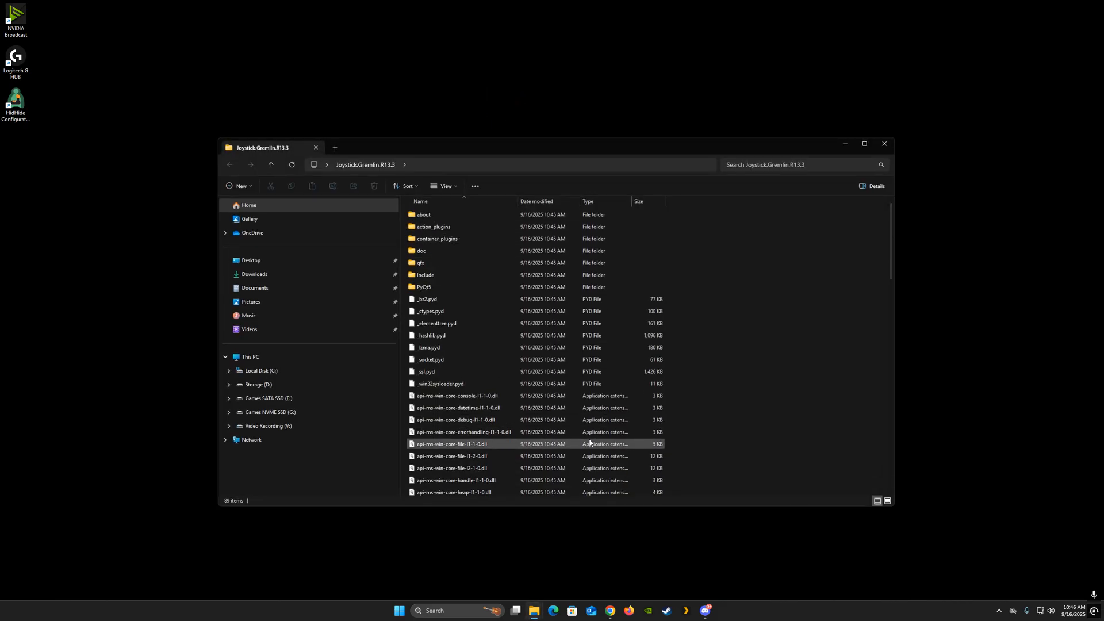
{"action": "scroll", "coordinate": [548, 409], "scroll_direction": "down", "scroll_amount": 3}
{"action": "scroll", "coordinate": [548, 409], "scroll_direction": "down", "scroll_amount": 14}
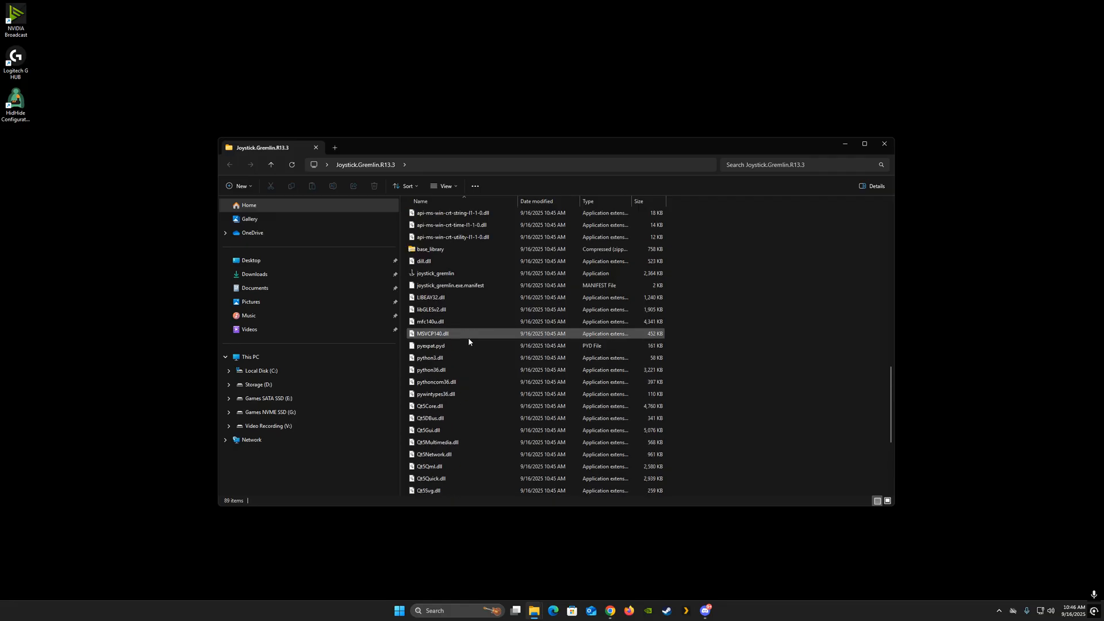
{"action": "left_click", "coordinate": [884, 144]}
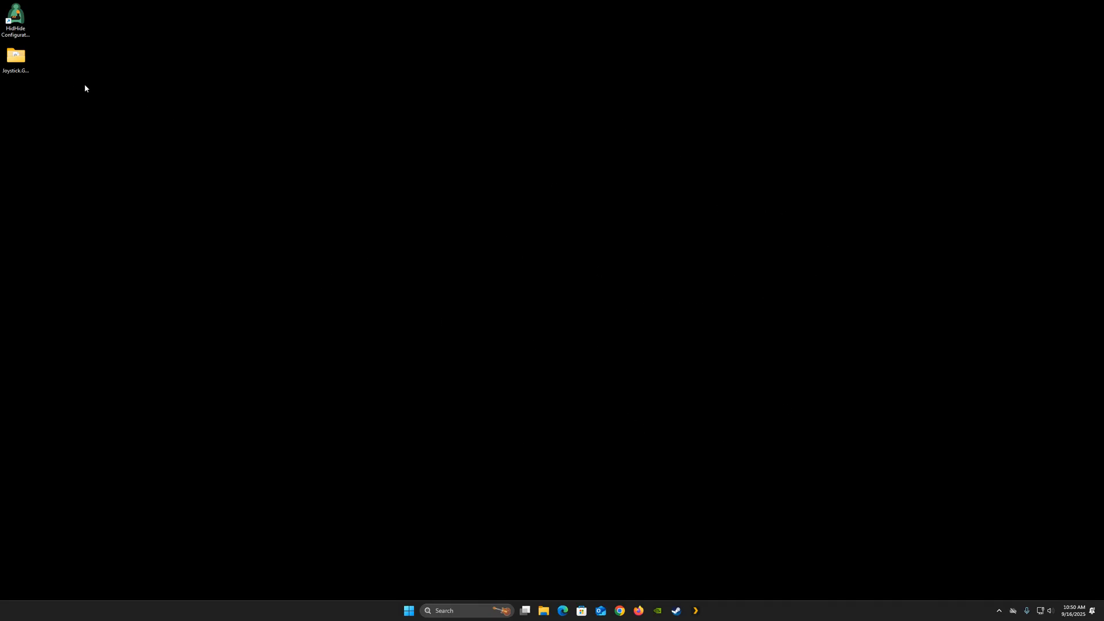
- Open Configure vJoy from the vJoy folder in the Start menu's full app list
{"action": "left_click", "coordinate": [23, 62]}
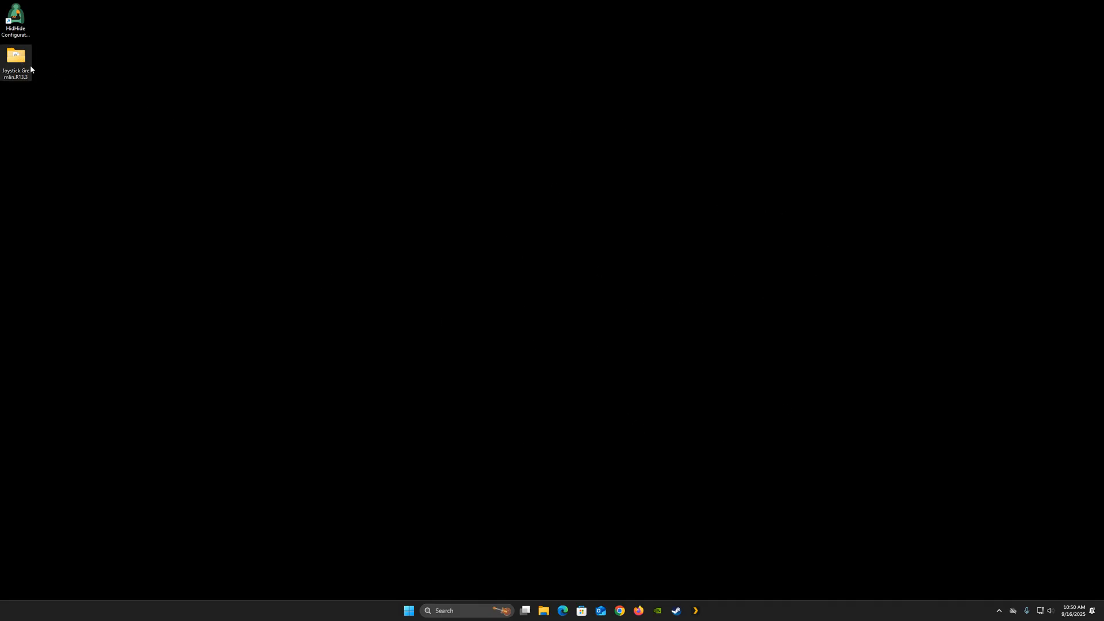
{"action": "left_click", "coordinate": [16, 19]}
{"action": "left_click", "coordinate": [409, 613]}
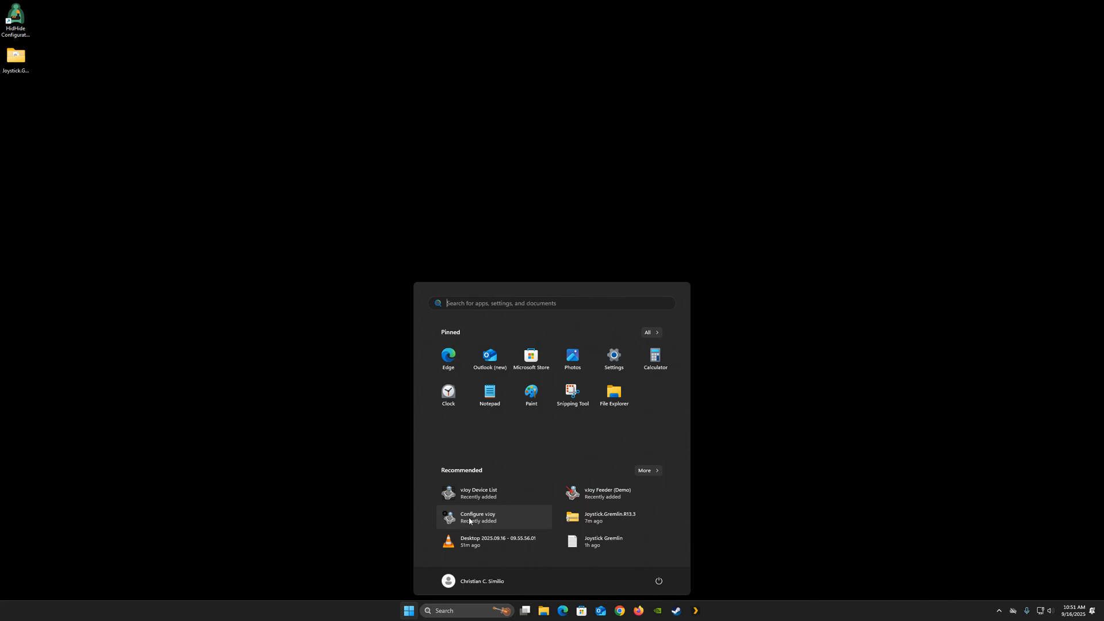
{"action": "left_click", "coordinate": [649, 333]}
{"action": "scroll", "coordinate": [542, 477], "scroll_direction": "down", "scroll_amount": 15}
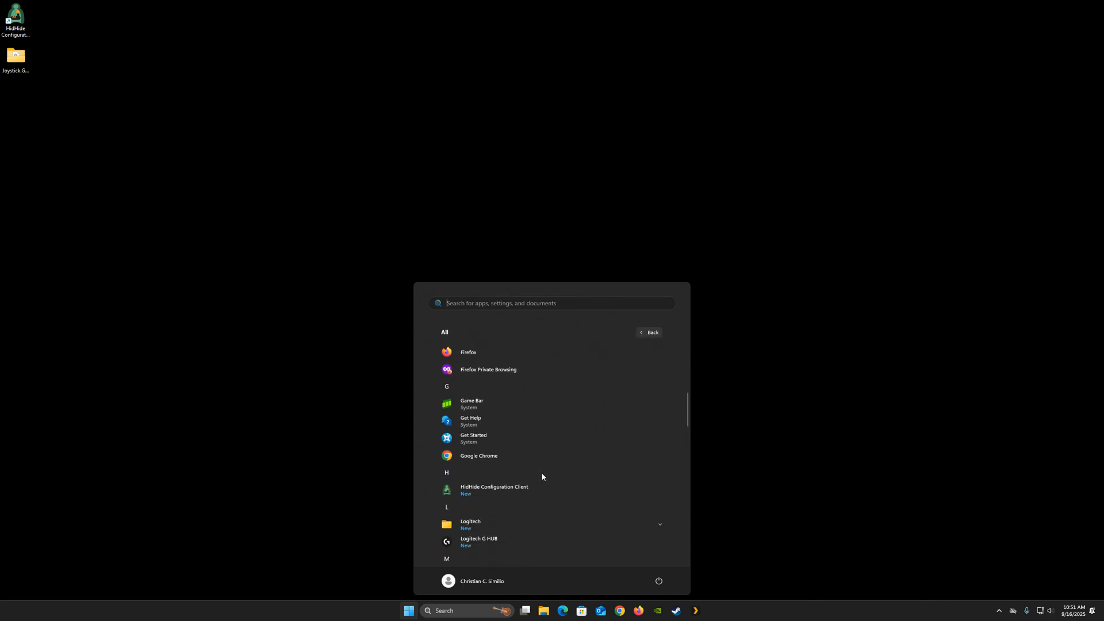
{"action": "scroll", "coordinate": [542, 476], "scroll_direction": "down", "scroll_amount": 10}
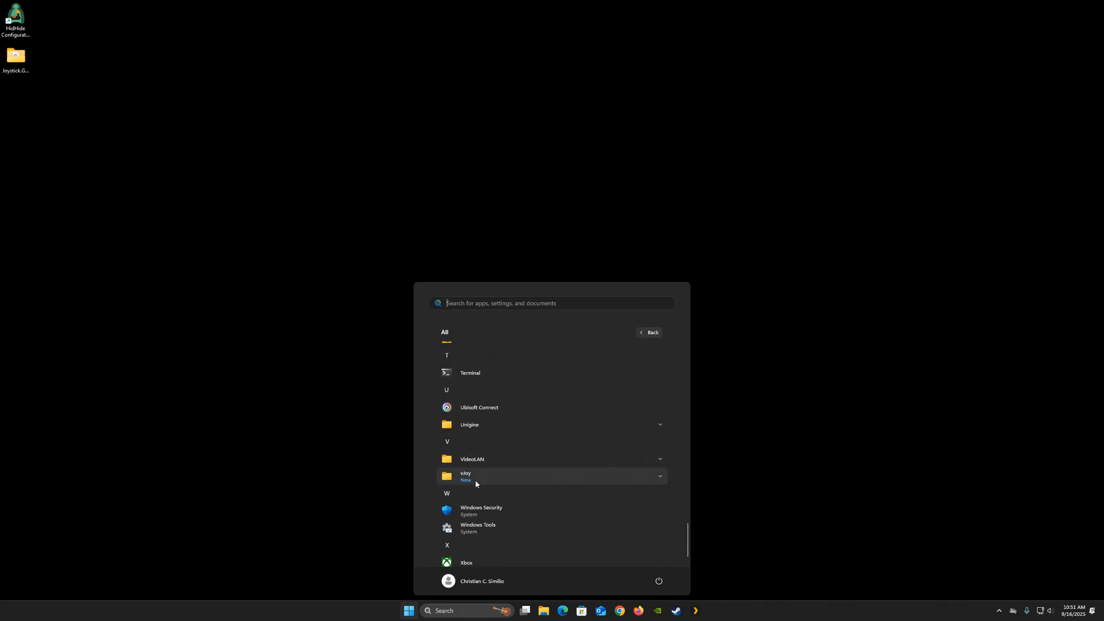
{"action": "left_click", "coordinate": [659, 480]}
{"action": "scroll", "coordinate": [544, 480], "scroll_direction": "down", "scroll_amount": 2}
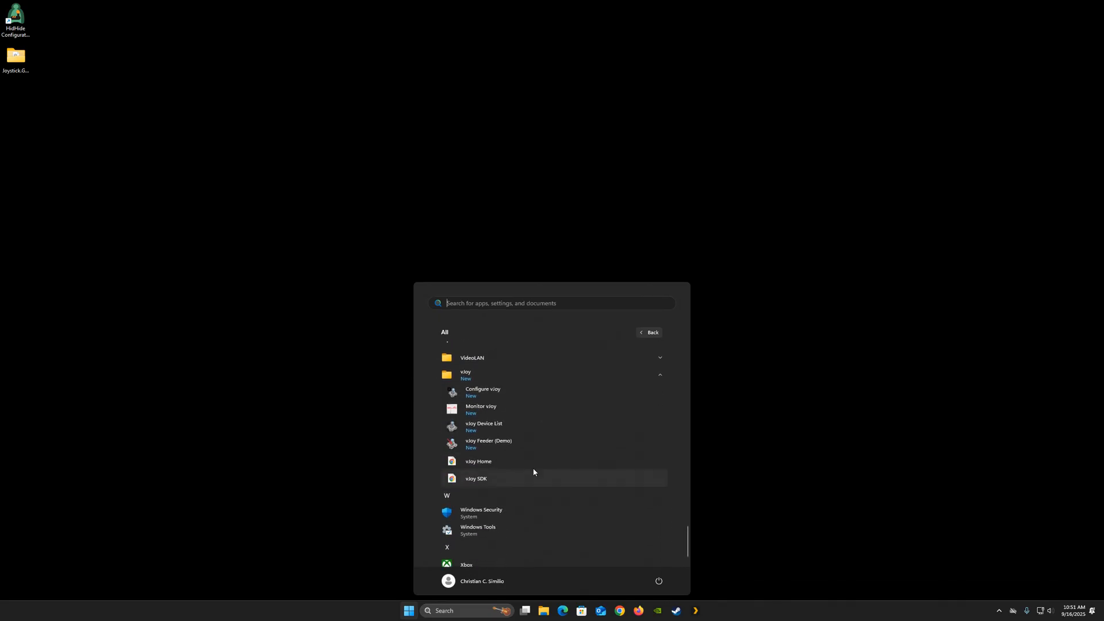
{"action": "left_click", "coordinate": [499, 395]}
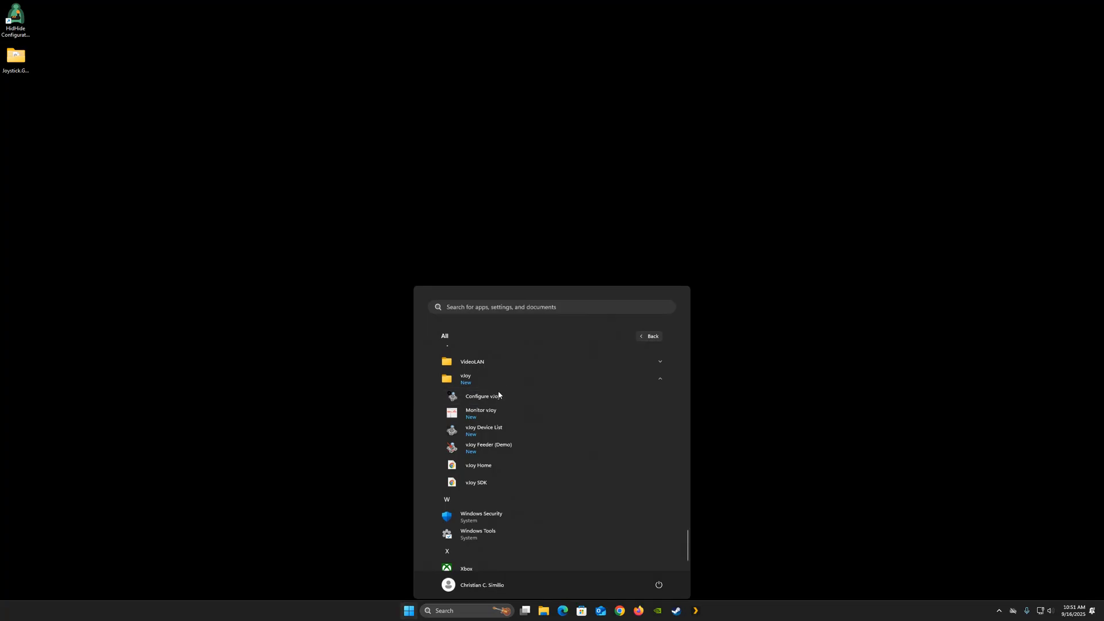
{"action": "left_click", "coordinate": [535, 378]}
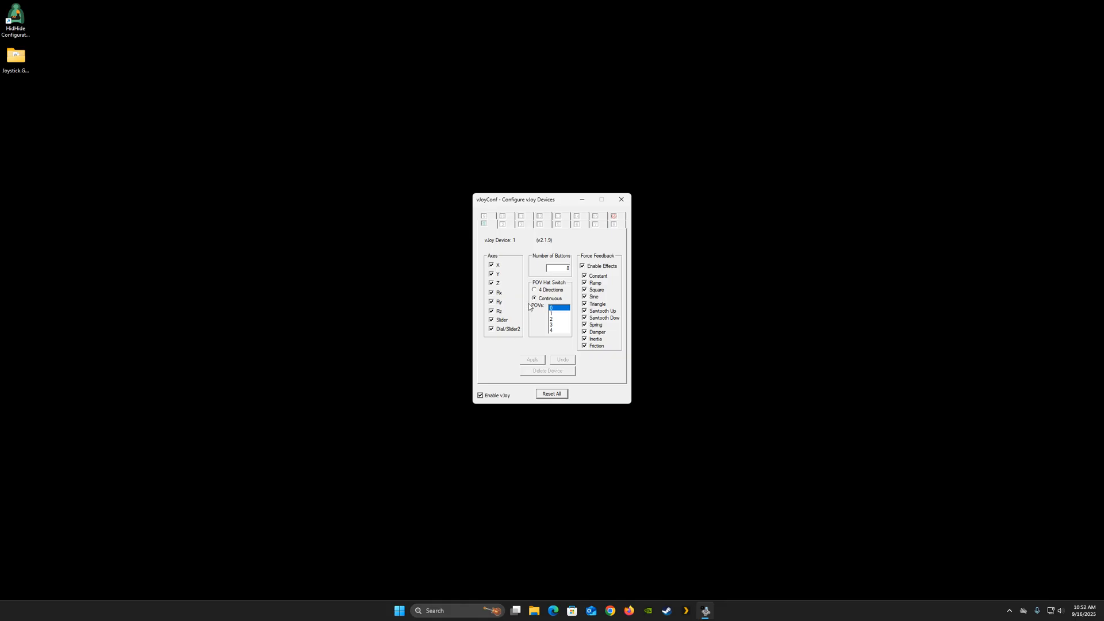
- Set vJoy device 1 to 32 buttons and choose its number of continuous POV hats
{"action": "double_click", "coordinate": [566, 269]}
{"action": "type", "text": "32"}
{"action": "left_click", "coordinate": [552, 319]}
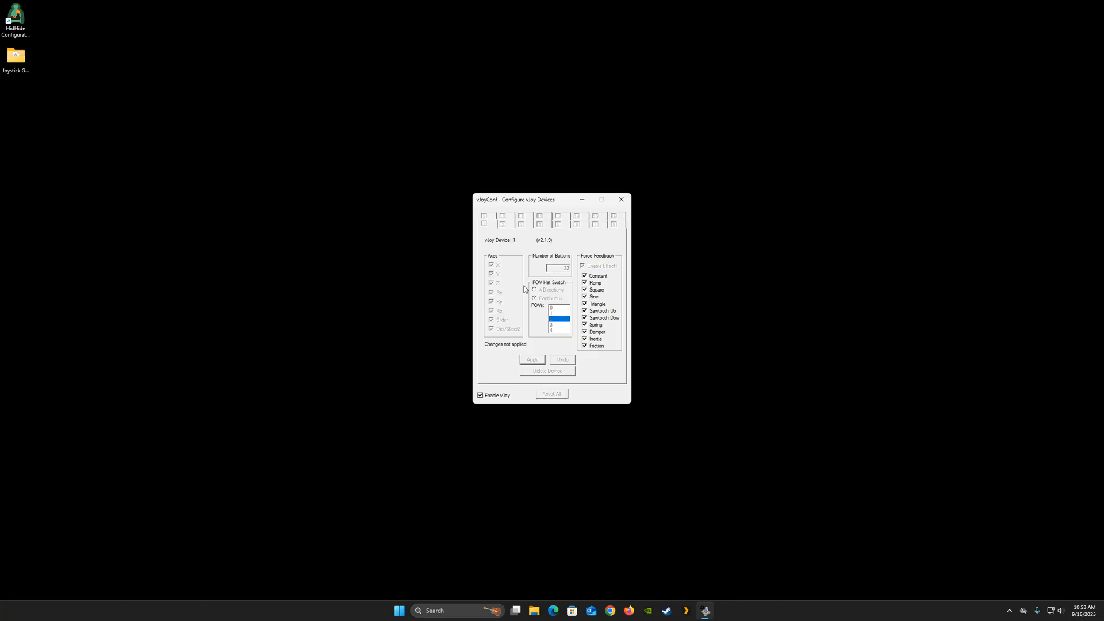
- Add vJoy device 2 with 6 buttons and a POV hat count, apply it, and close the configurator
{"action": "left_click", "coordinate": [504, 225]}
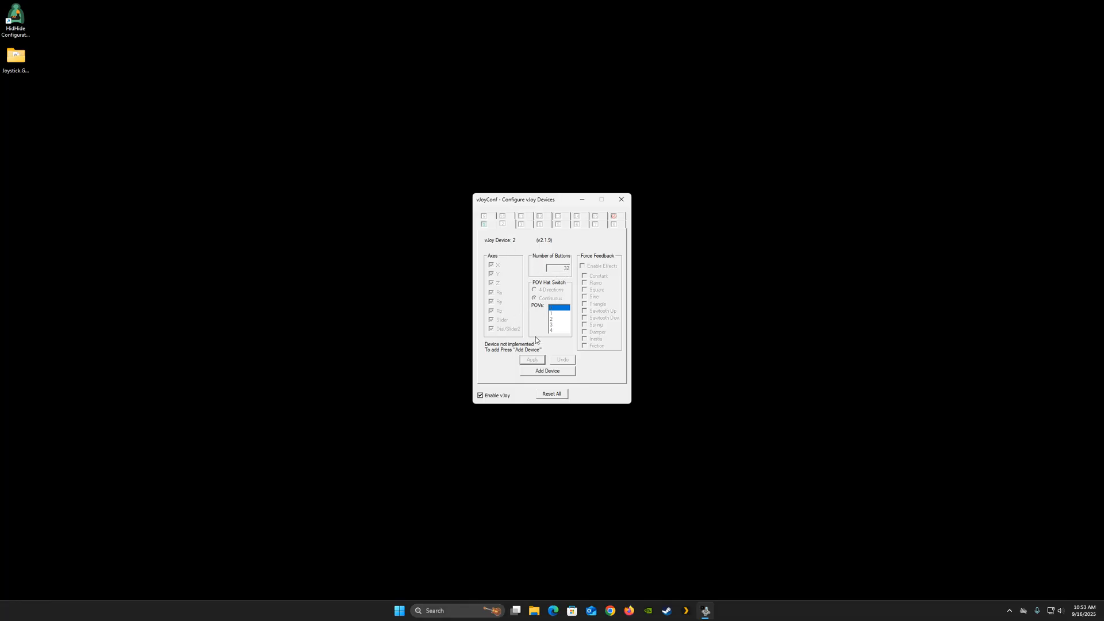
{"action": "left_click", "coordinate": [544, 371]}
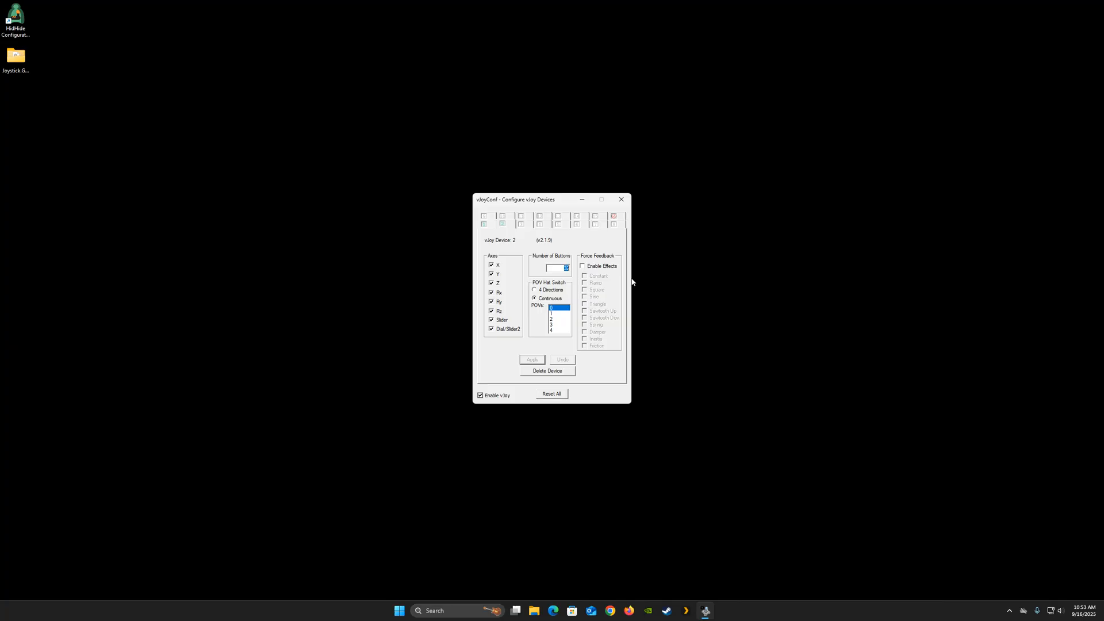
{"action": "type", "text": "6"}
{"action": "left_click", "coordinate": [552, 320]}
{"action": "left_click", "coordinate": [538, 361]}
{"action": "left_click", "coordinate": [622, 200]}
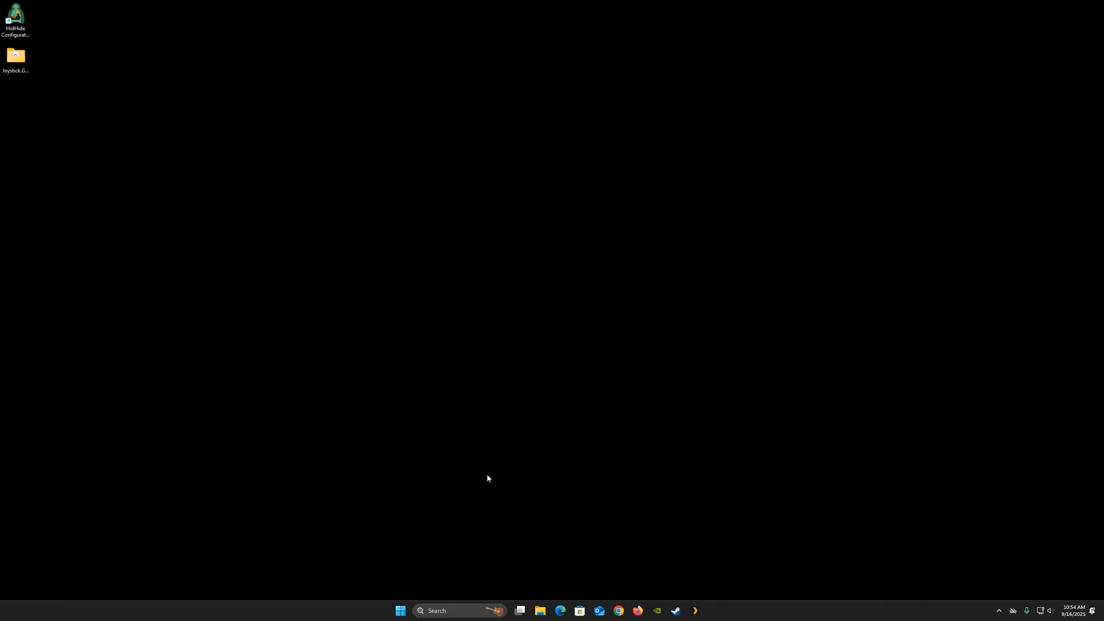
- Open the Set up USB game controllers panel through Windows search
{"action": "left_click", "coordinate": [457, 611]}
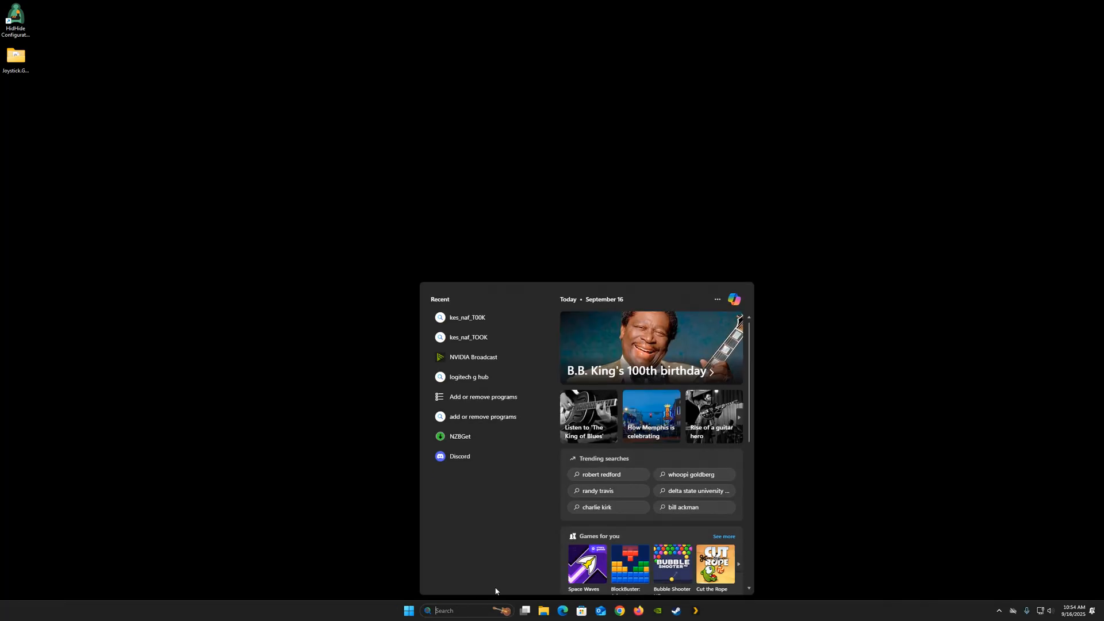
{"action": "type", "text": "usb "}
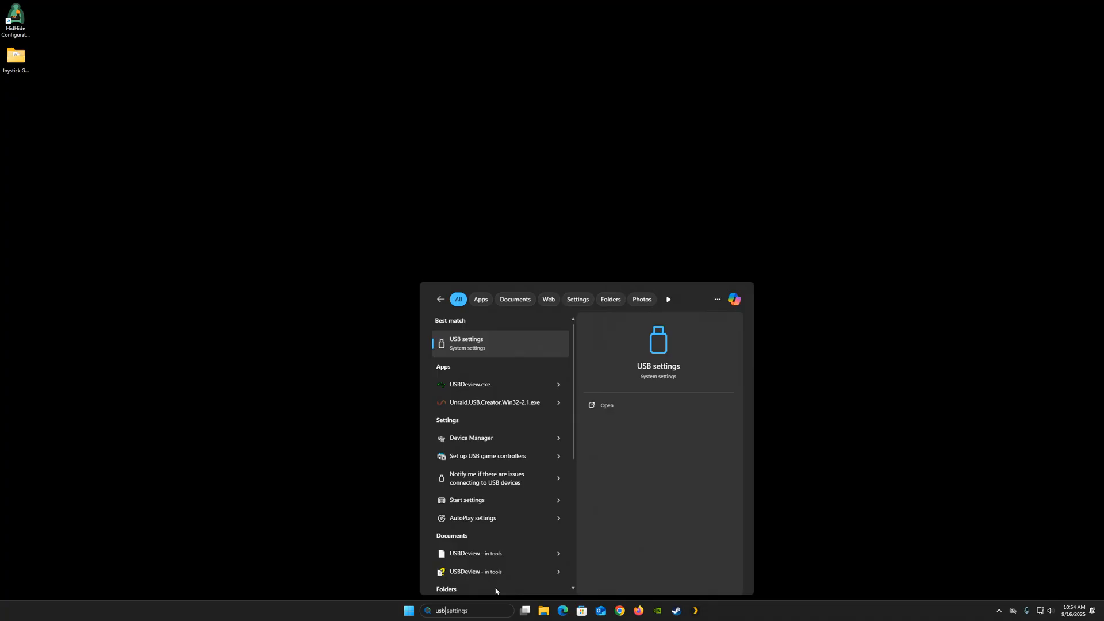
{"action": "type", "text": "g"}
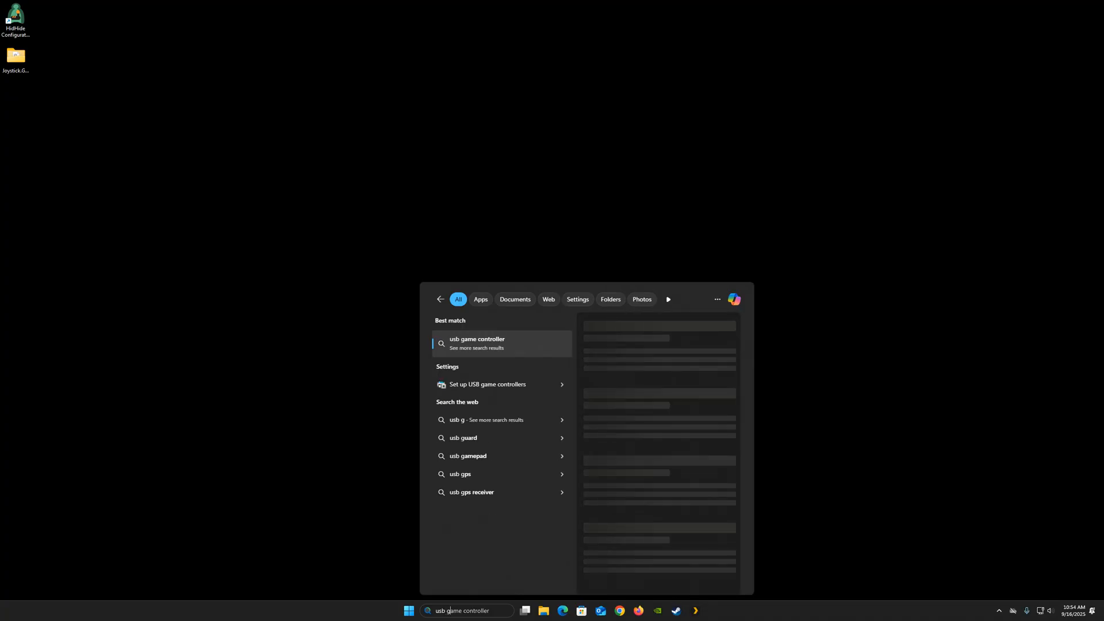
{"action": "left_click", "coordinate": [479, 384]}
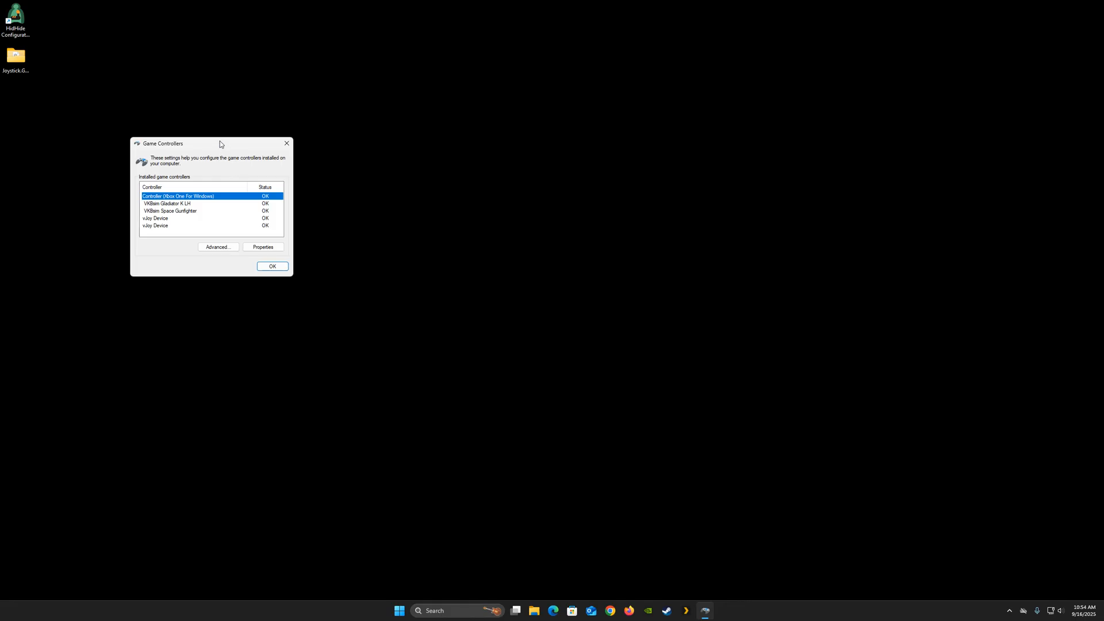
{"action": "left_click_drag", "start_coordinate": [220, 144], "coordinate": [521, 217]}
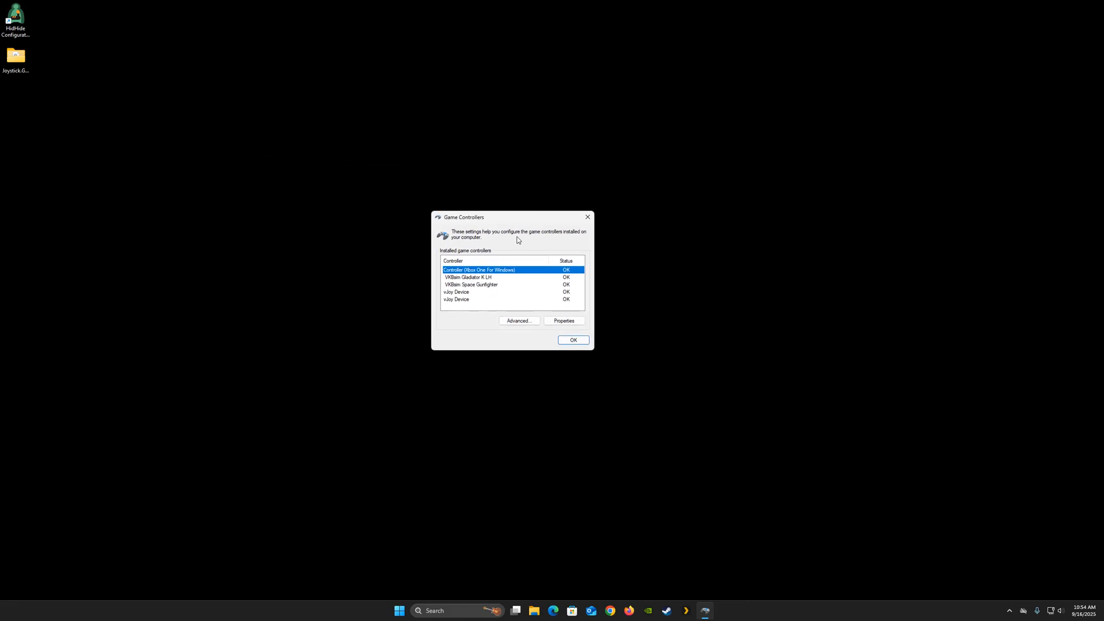
- Check each controller in the installed game controllers list, then close the dialog
{"action": "left_click", "coordinate": [469, 278]}
{"action": "left_click", "coordinate": [470, 285]}
{"action": "left_click", "coordinate": [468, 277]}
{"action": "left_click", "coordinate": [466, 291]}
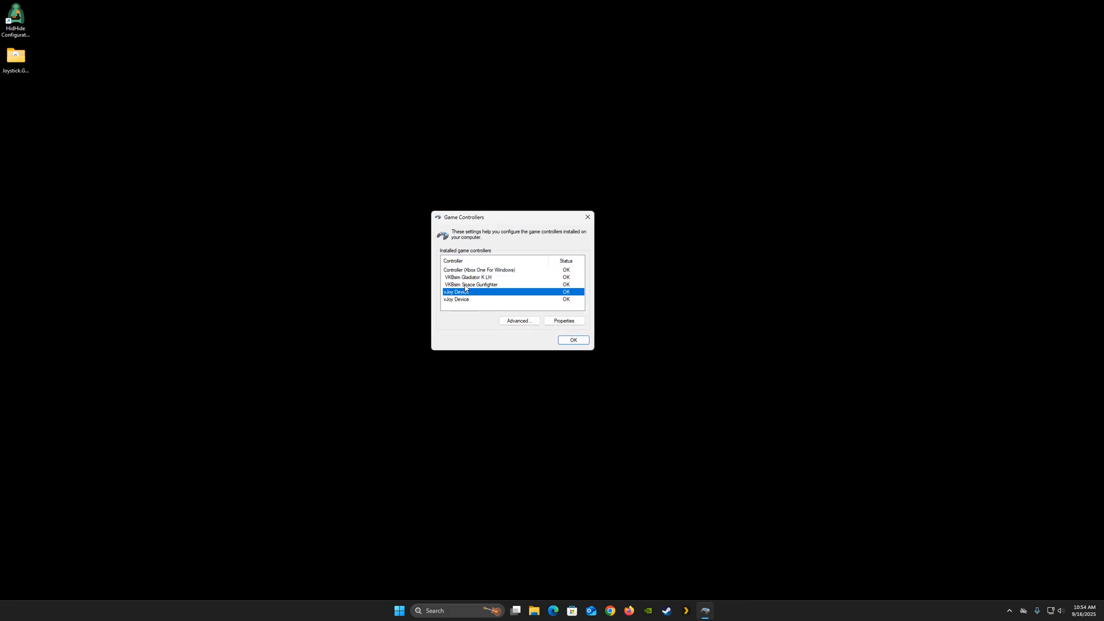
{"action": "left_click", "coordinate": [466, 285]}
{"action": "left_click", "coordinate": [468, 278]}
{"action": "left_click", "coordinate": [472, 284]}
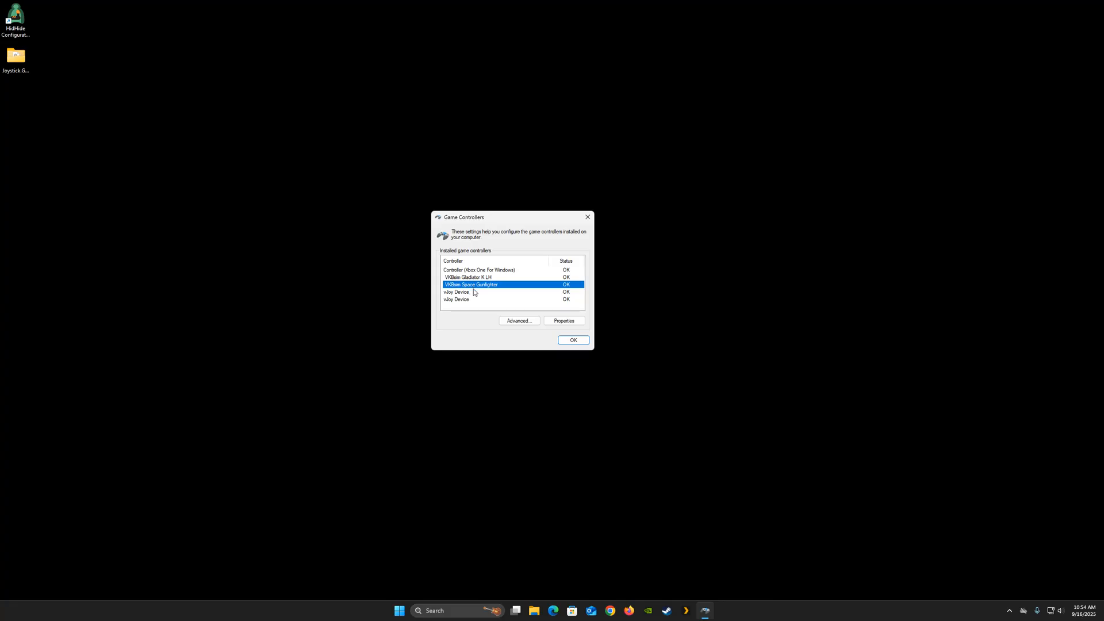
{"action": "left_click", "coordinate": [466, 292]}
{"action": "left_click", "coordinate": [463, 299]}
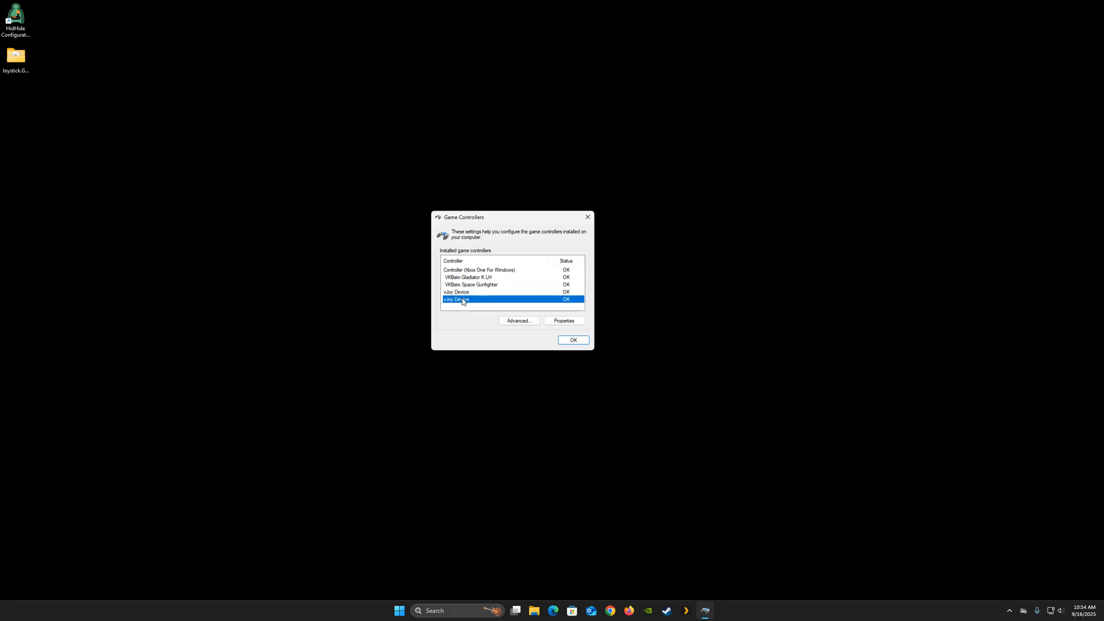
{"action": "left_click", "coordinate": [467, 271]}
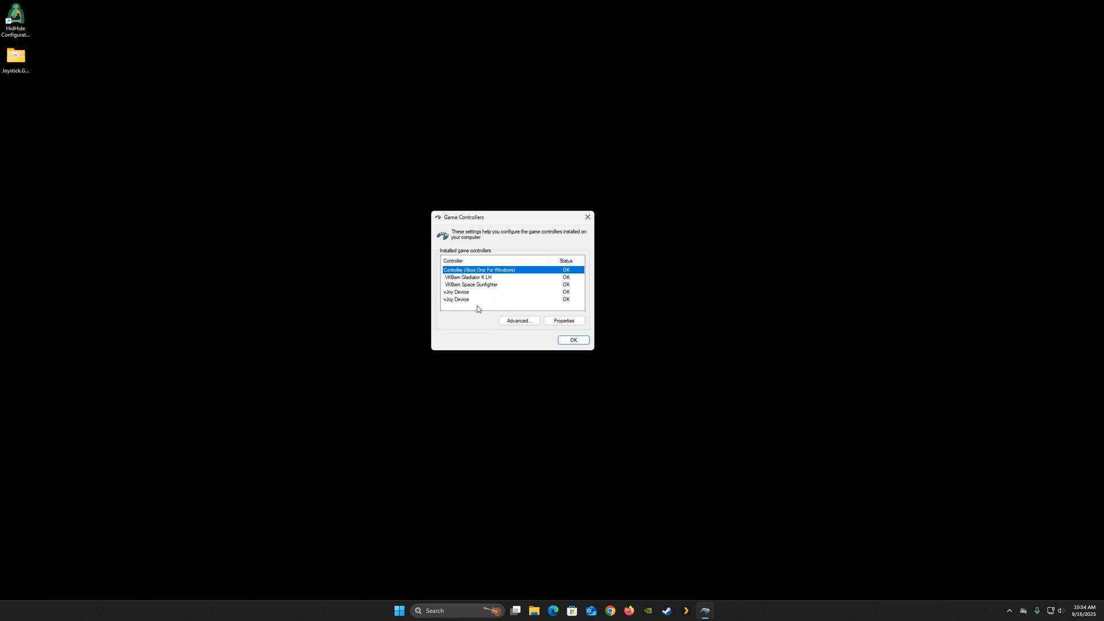
{"action": "left_click", "coordinate": [584, 339]}
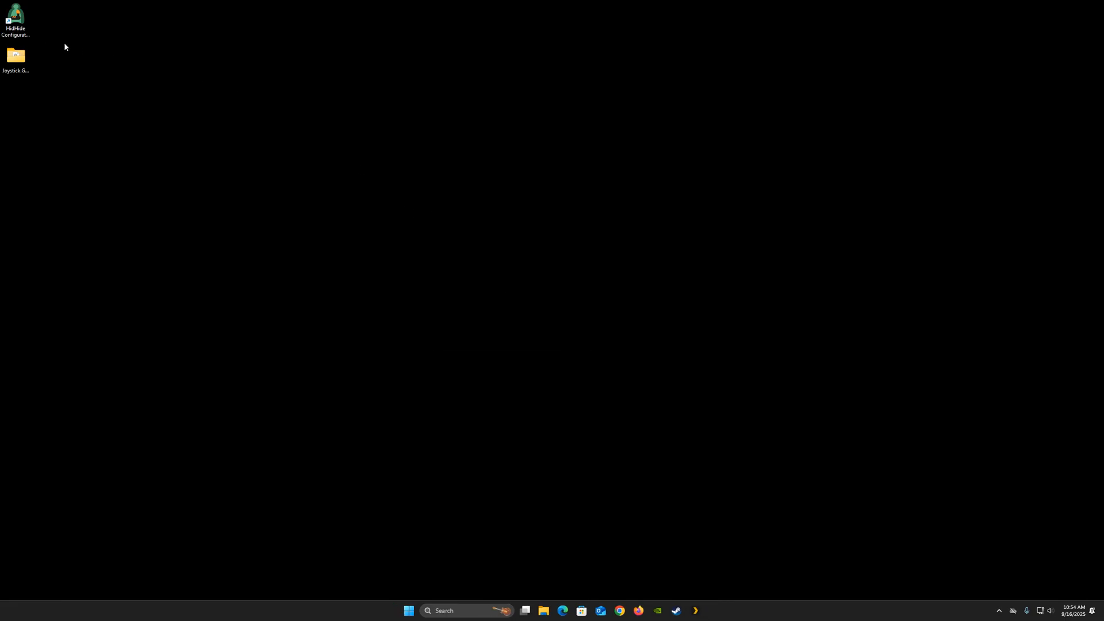
- Open HidHide Configuration Client and allow VKBDevCfg-C from D:\Storage\Tools\VKB to see through the cloak
{"action": "double_click", "coordinate": [16, 17]}
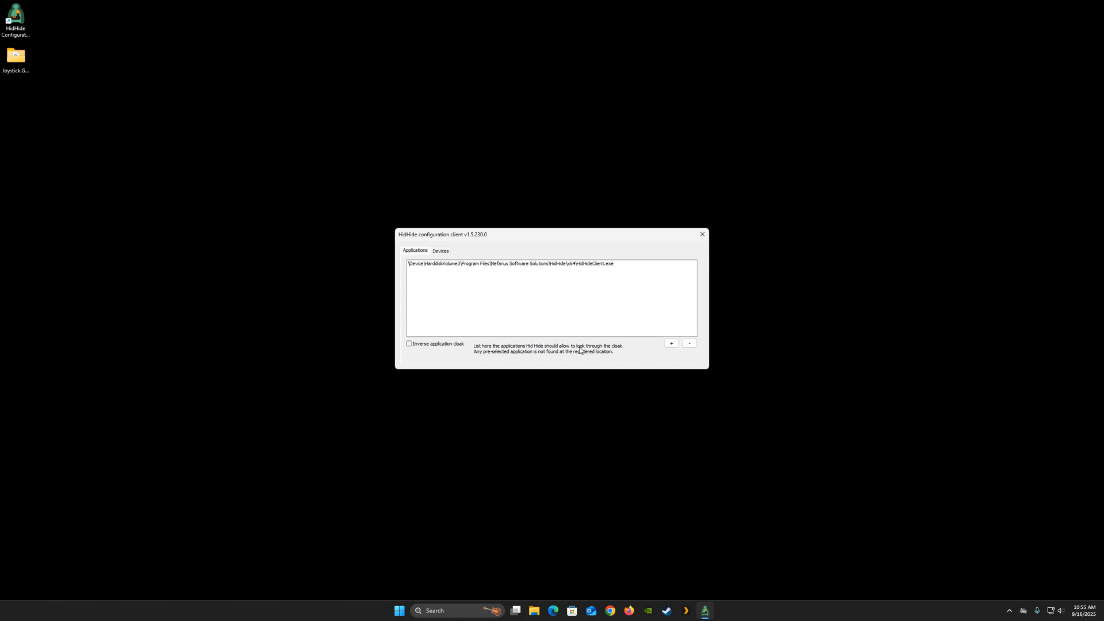
{"action": "left_click", "coordinate": [670, 344]}
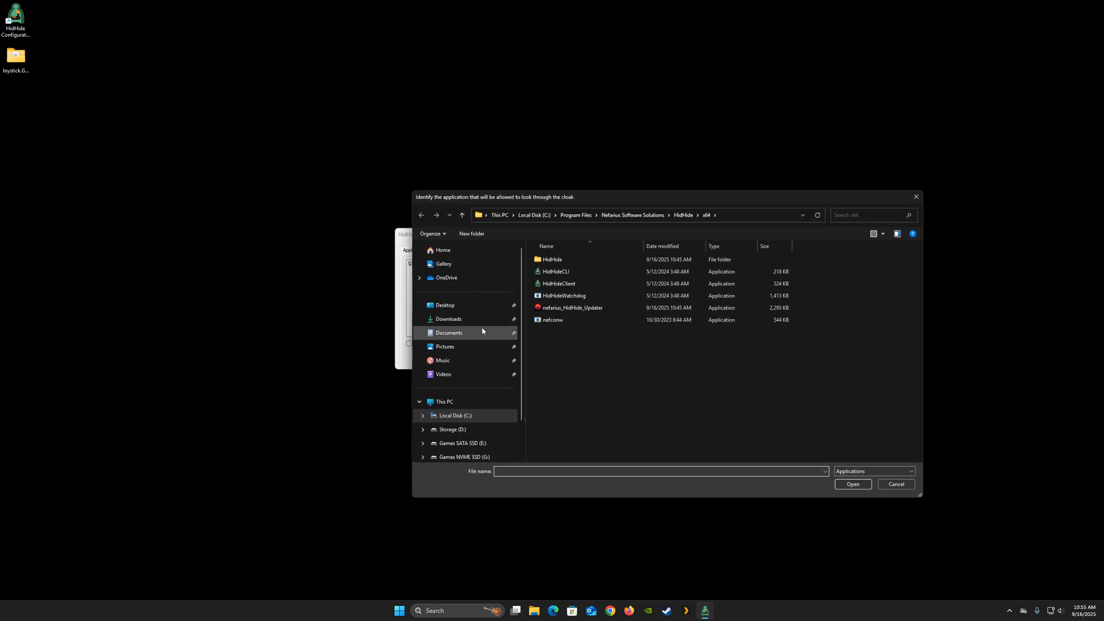
{"action": "left_click", "coordinate": [458, 430]}
{"action": "double_click", "coordinate": [549, 260]}
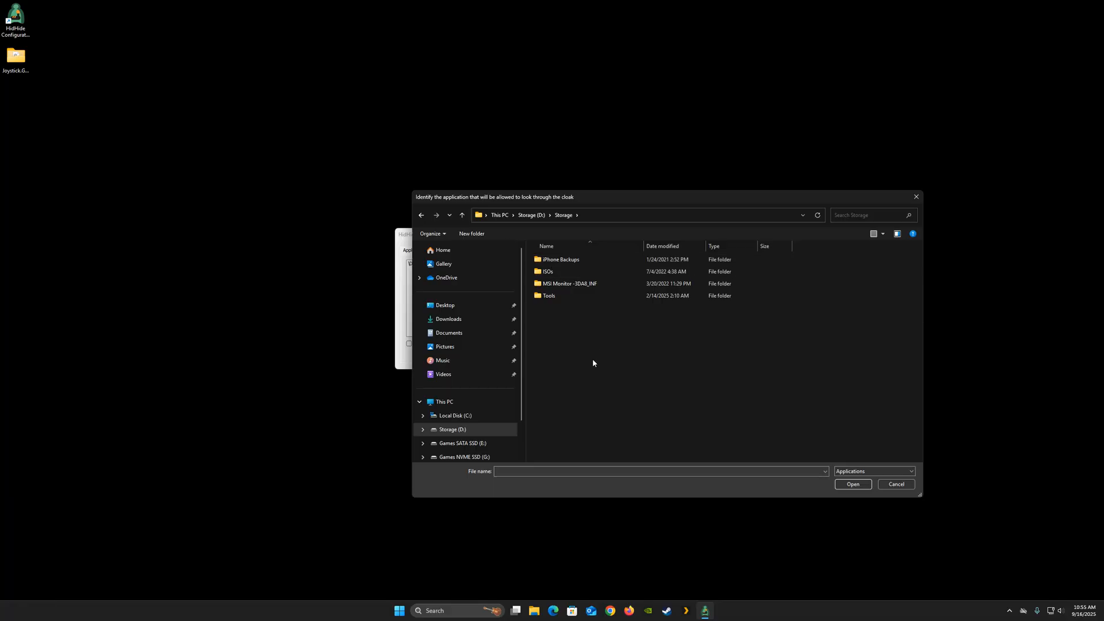
{"action": "double_click", "coordinate": [549, 297]}
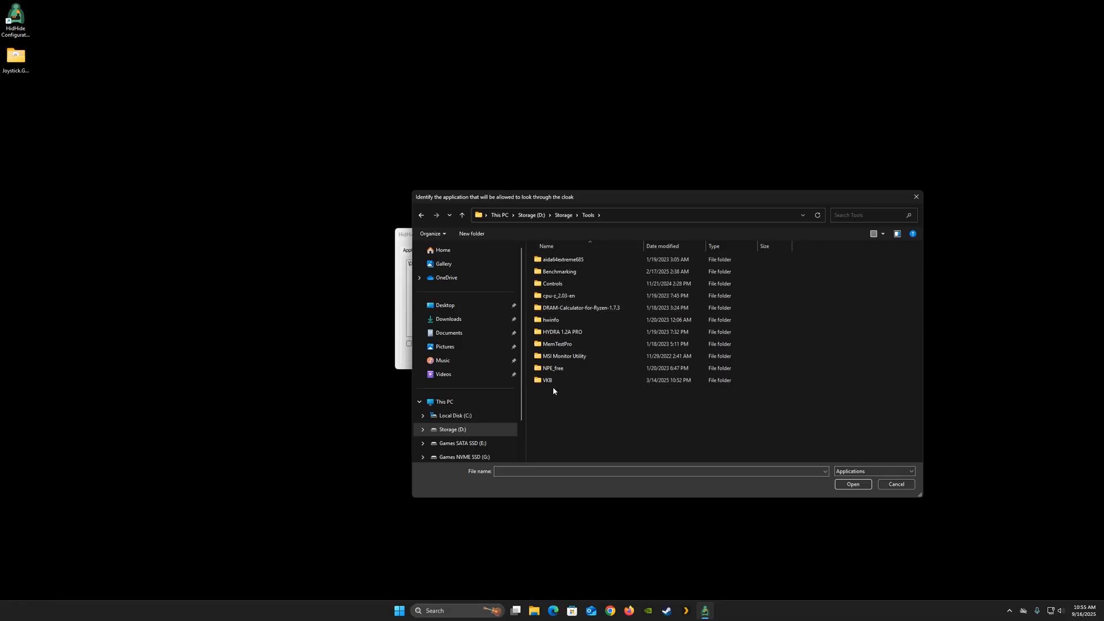
{"action": "double_click", "coordinate": [550, 380]}
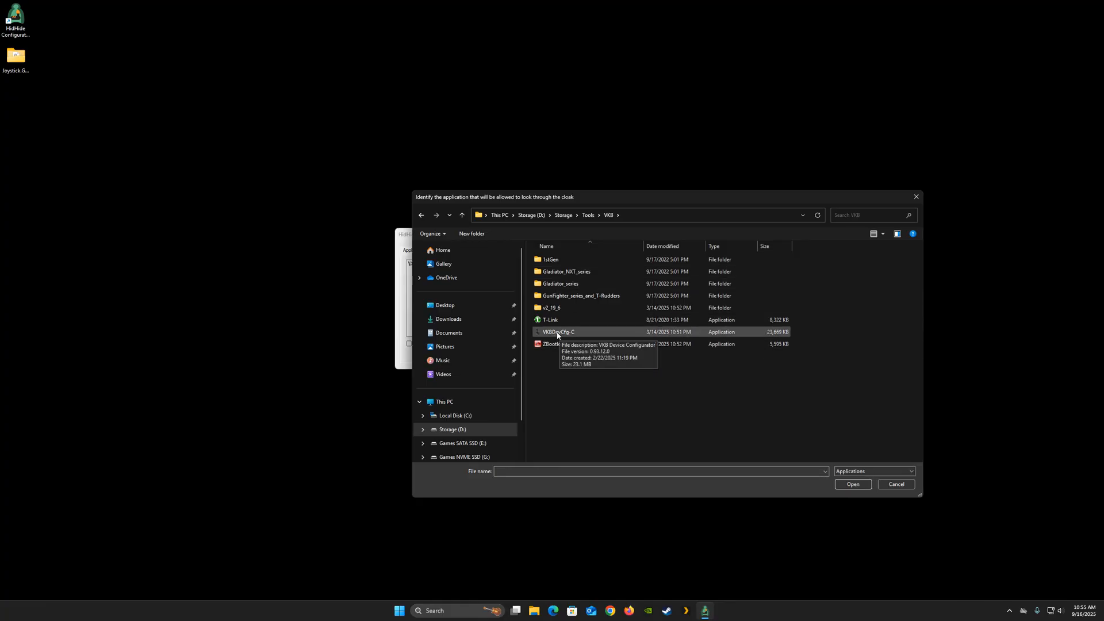
{"action": "left_click", "coordinate": [564, 337]}
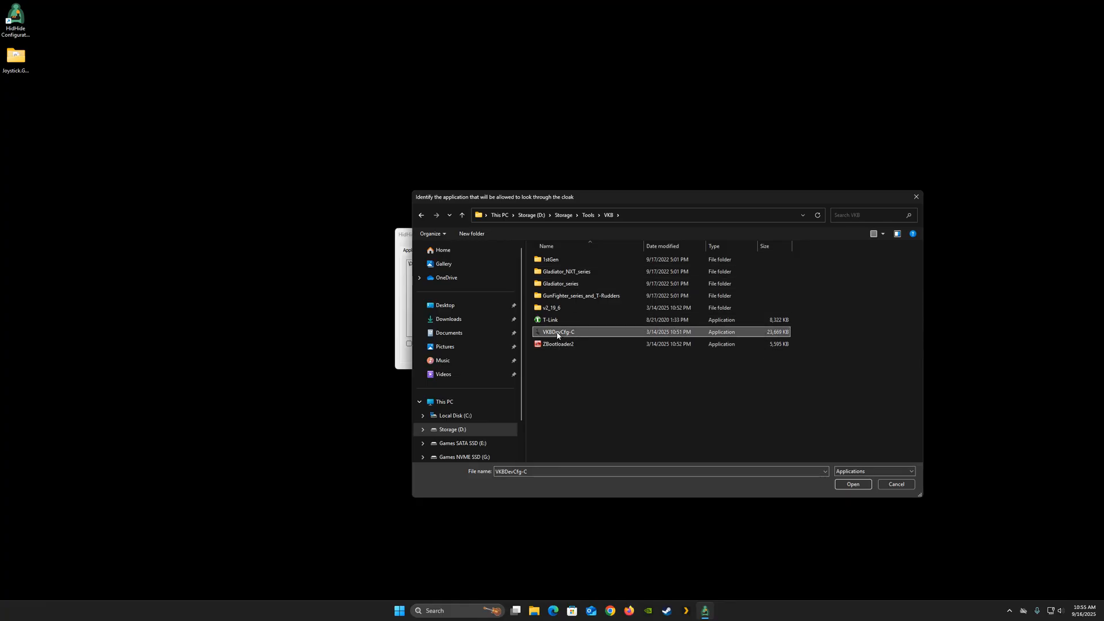
{"action": "left_click", "coordinate": [852, 485]}
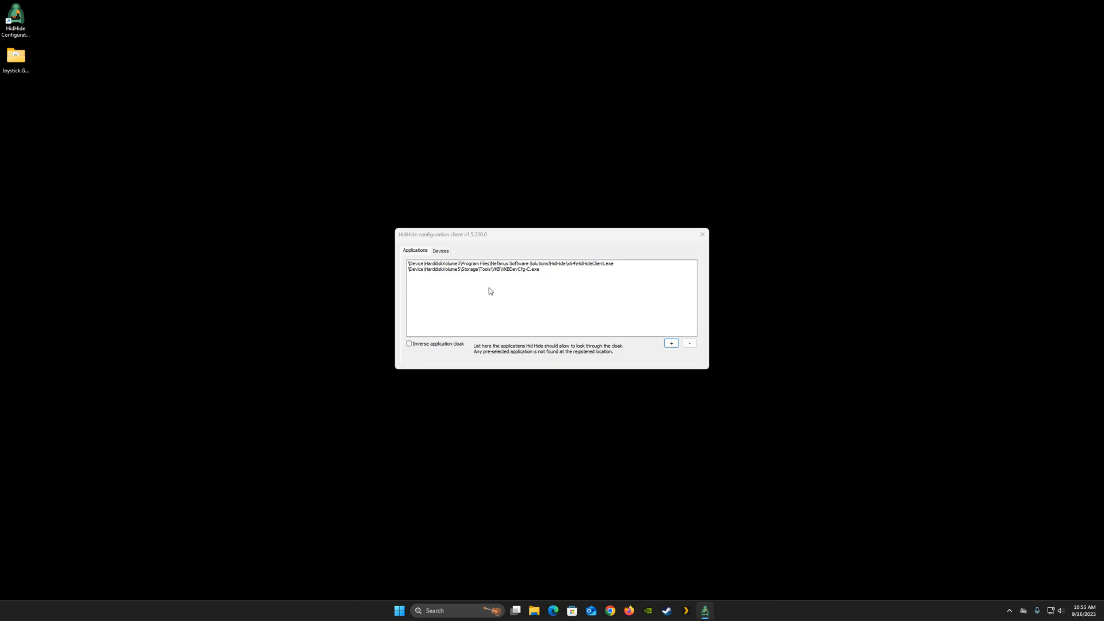
- Hide the Xbox controller and both VKBsim joysticks, enable device hiding, and close HidHide
{"action": "left_click", "coordinate": [441, 251]}
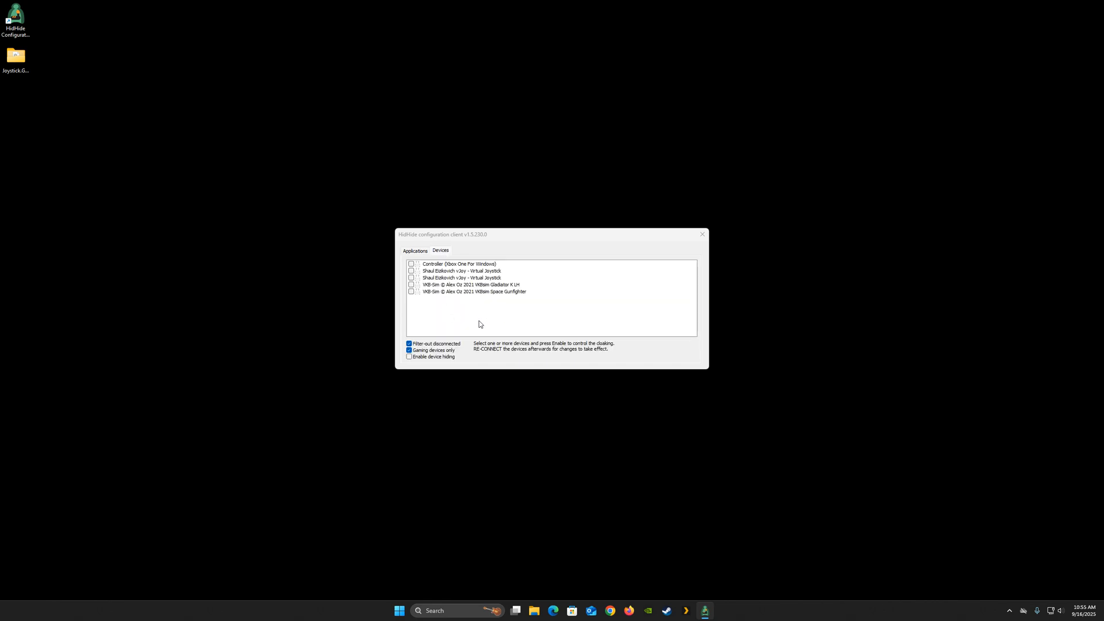
{"action": "left_click", "coordinate": [412, 292]}
{"action": "left_click", "coordinate": [411, 285]}
{"action": "left_click", "coordinate": [411, 264]}
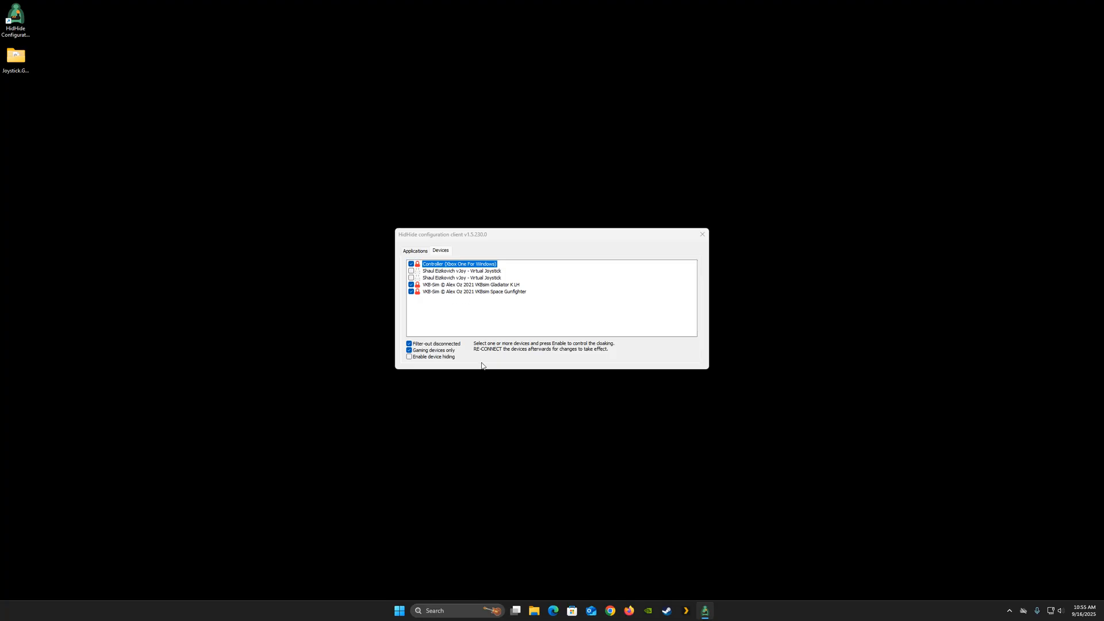
{"action": "left_click", "coordinate": [409, 357]}
{"action": "left_click", "coordinate": [701, 236]}
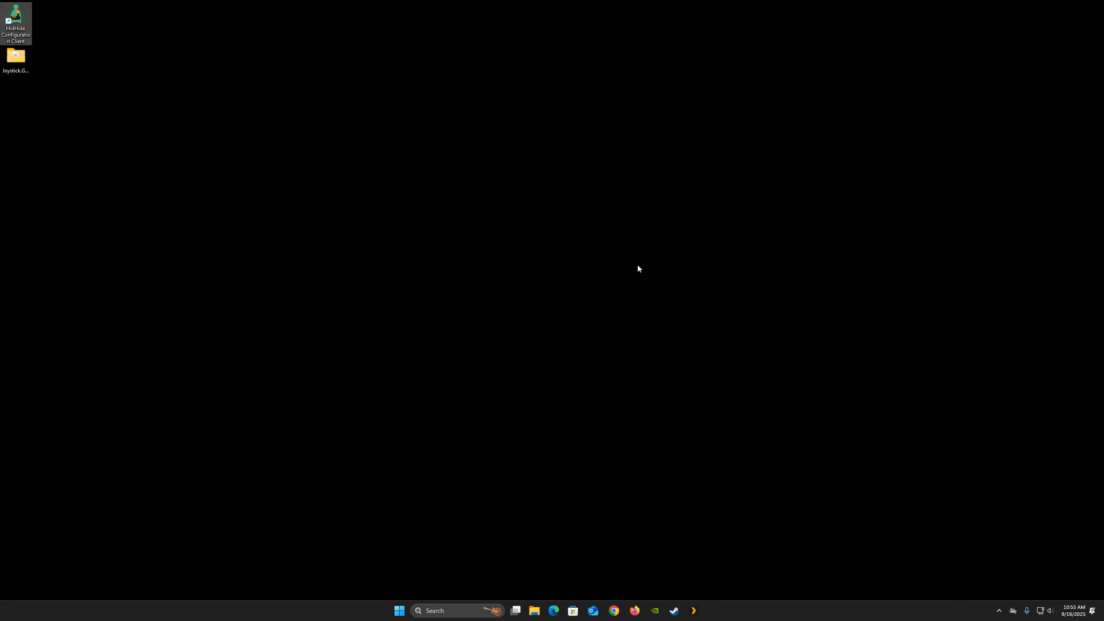
- Reopen the USB game controllers panel through Windows search
{"action": "left_click", "coordinate": [458, 610]}
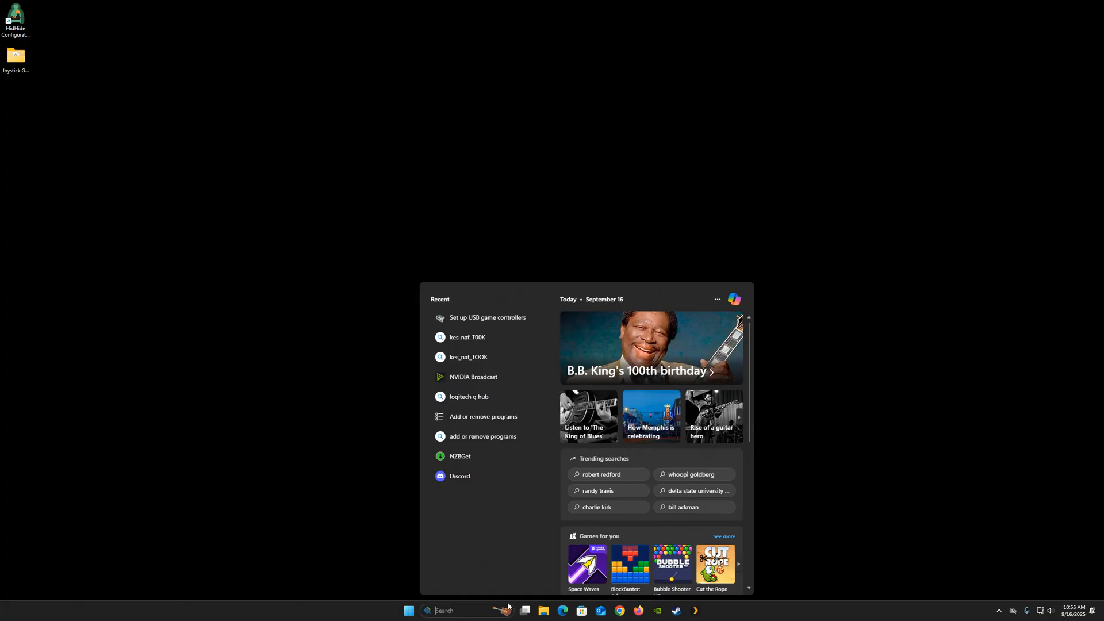
{"action": "type", "text": "us"}
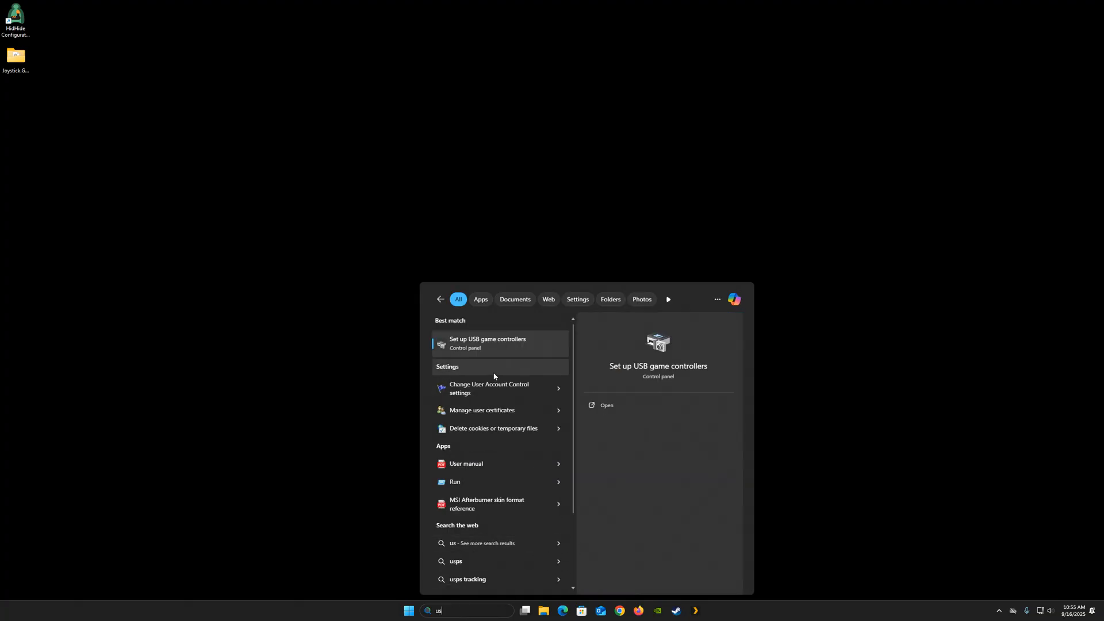
{"action": "left_click", "coordinate": [515, 348]}
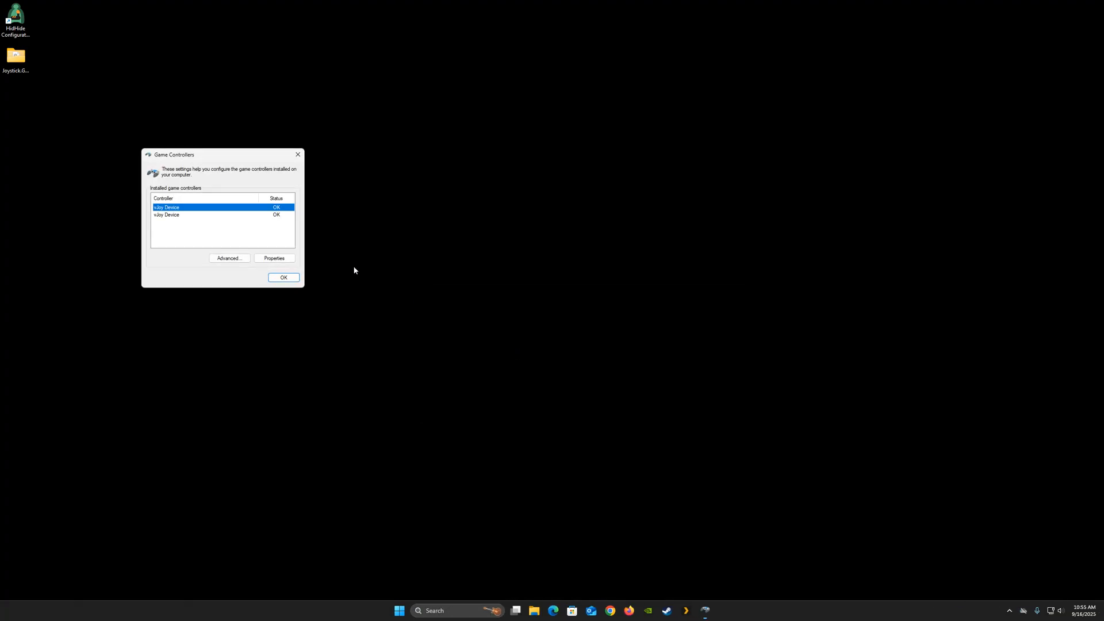
- Open VKBDevCfg-C from D:\Storage\Tools\VKB in File Explorer
{"action": "left_click_drag", "start_coordinate": [234, 163], "coordinate": [570, 245]}
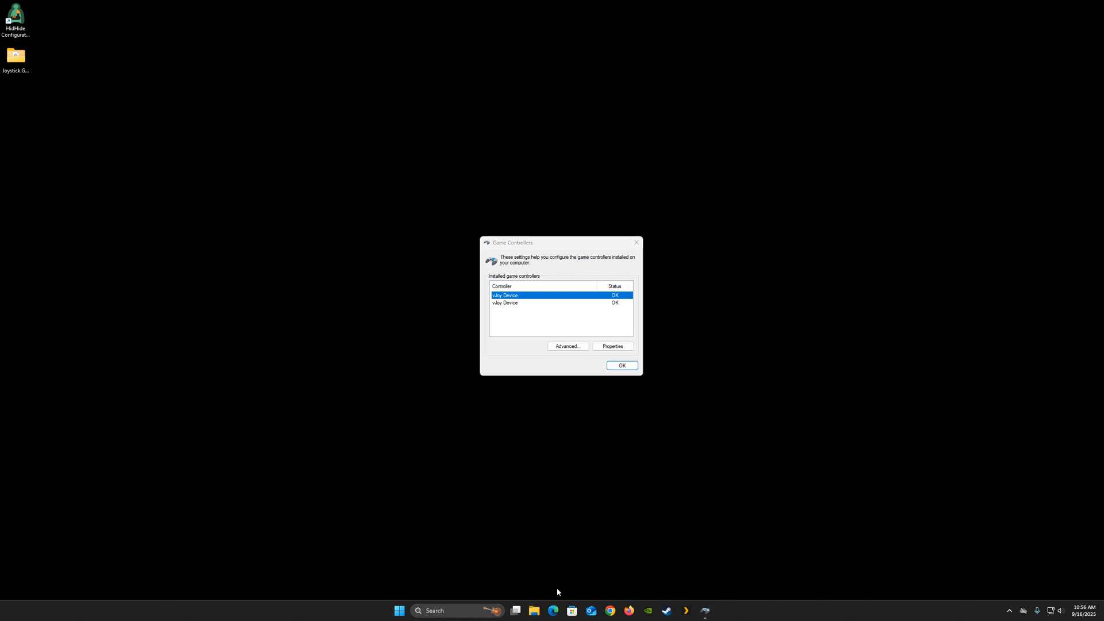
{"action": "left_click", "coordinate": [535, 611]}
{"action": "left_click", "coordinate": [259, 385]}
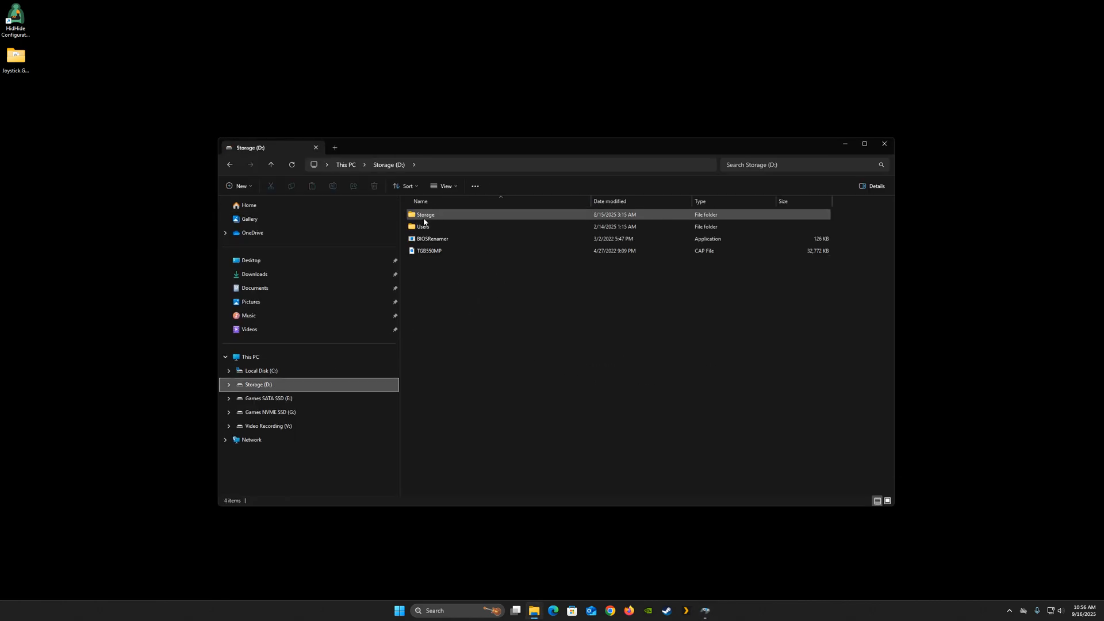
{"action": "double_click", "coordinate": [415, 218]}
{"action": "double_click", "coordinate": [418, 250]}
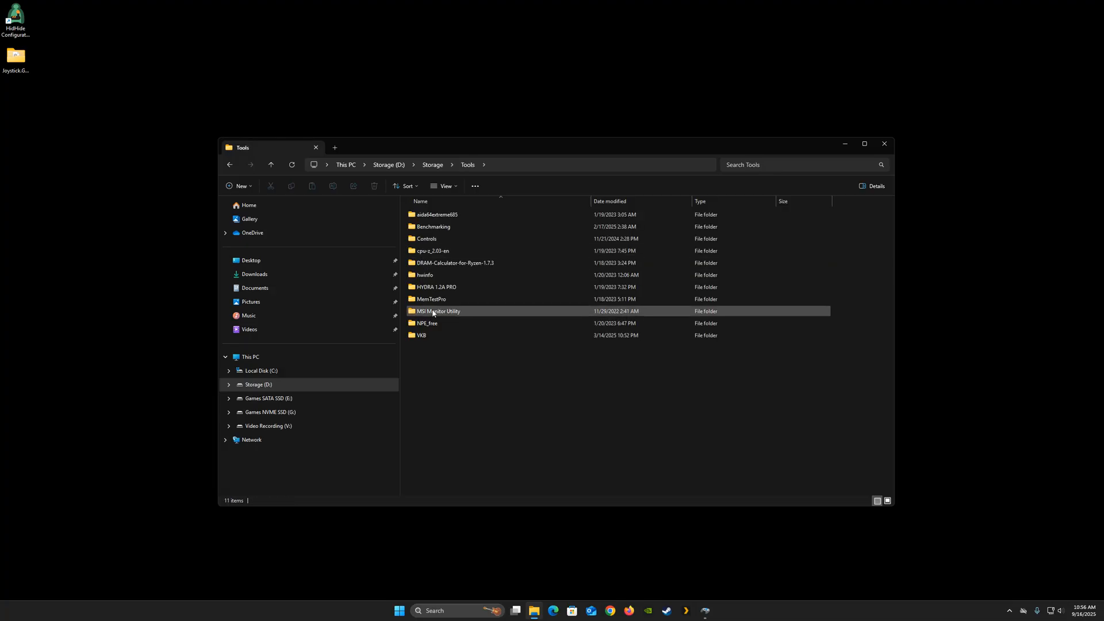
{"action": "double_click", "coordinate": [414, 332]}
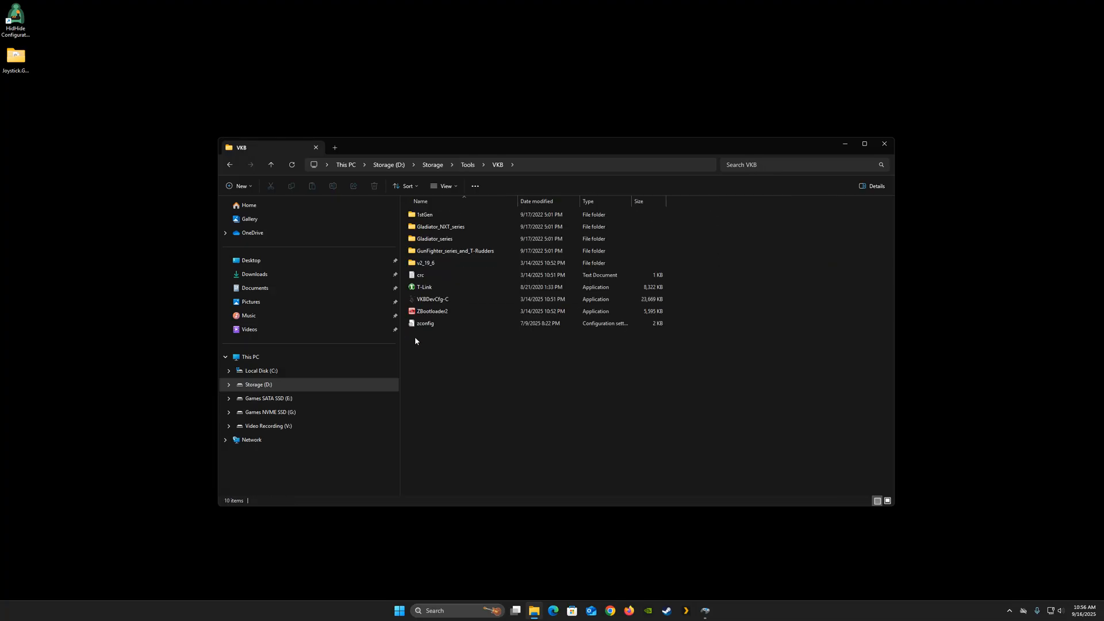
{"action": "double_click", "coordinate": [430, 301]}
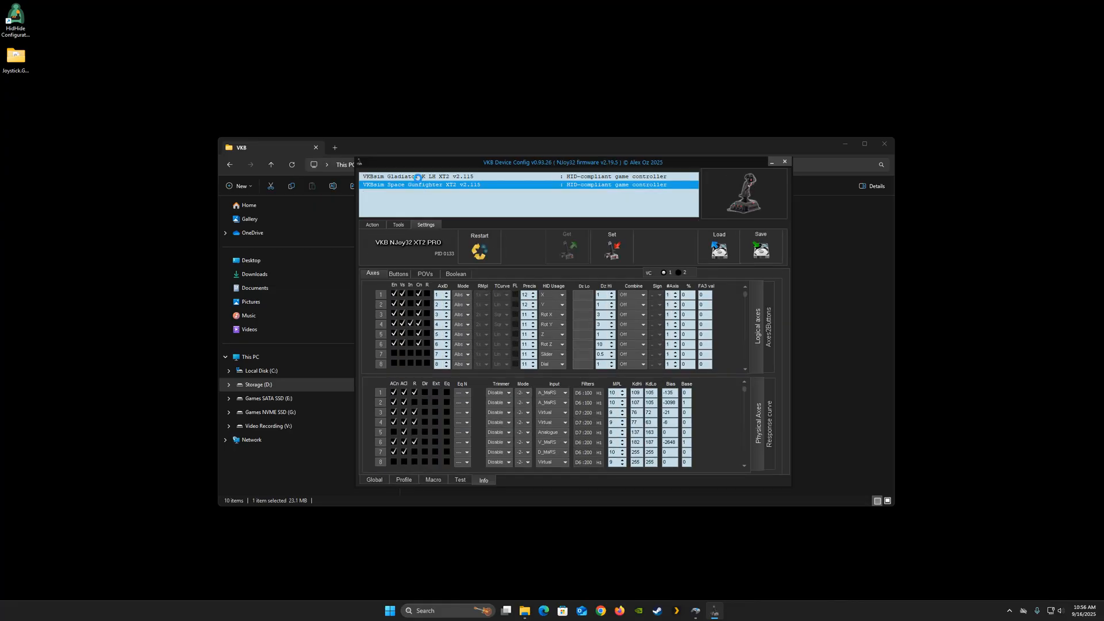
- Select the VKBsim Gladiator K LH device in VKB Device Config, then close it, File Explorer and Game Controllers
{"action": "left_click", "coordinate": [417, 177]}
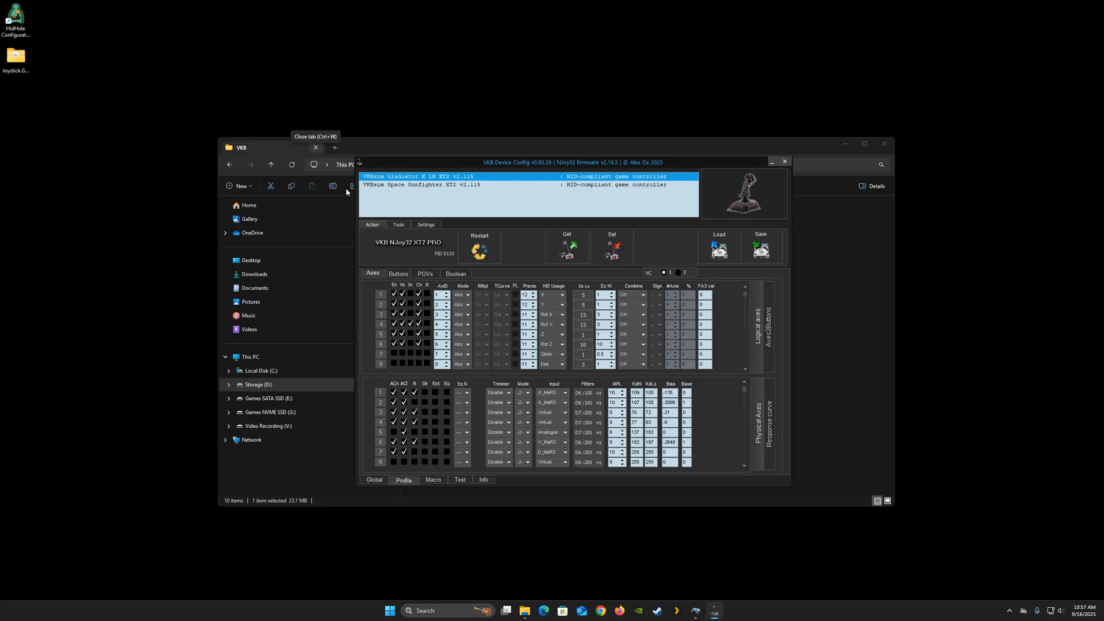
{"action": "left_click", "coordinate": [785, 161]}
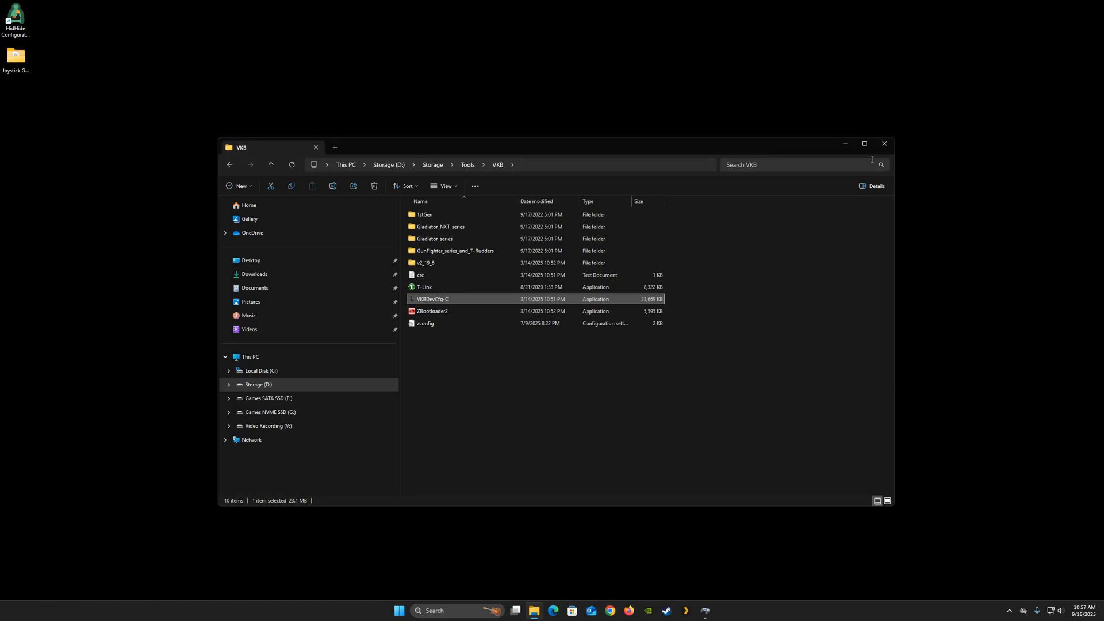
{"action": "left_click", "coordinate": [887, 148]}
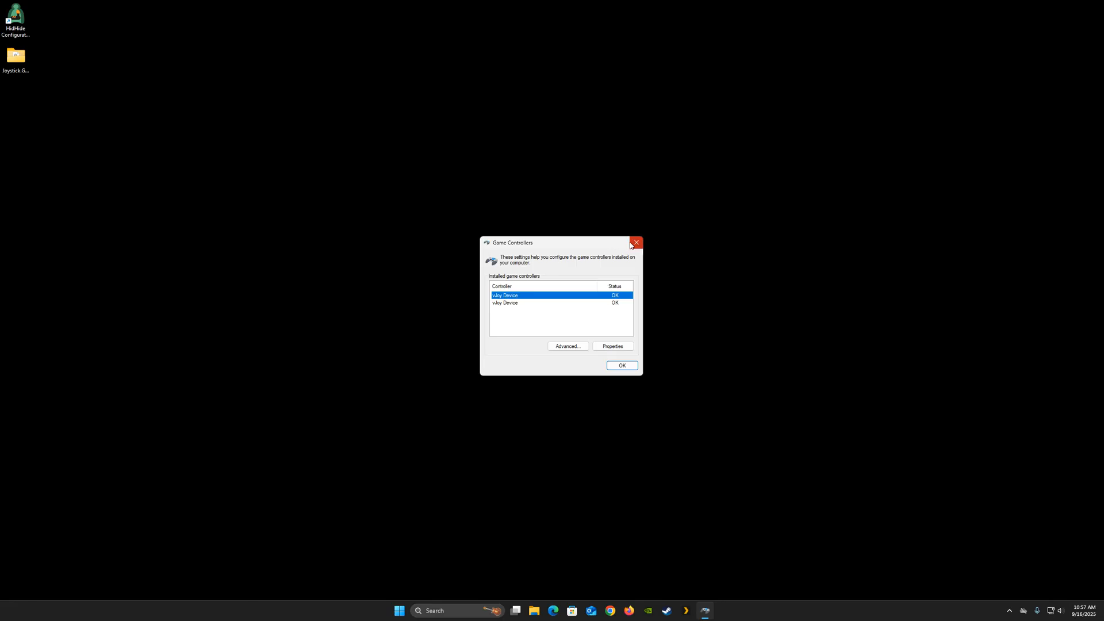
{"action": "left_click_drag", "start_coordinate": [621, 243], "coordinate": [742, 107]}
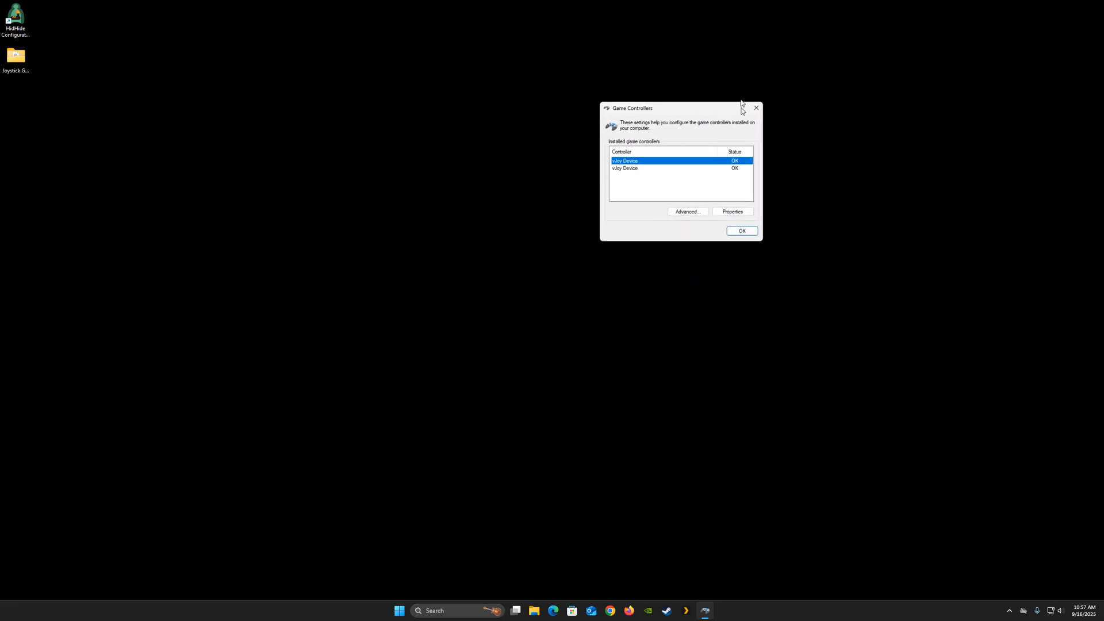
{"action": "left_click", "coordinate": [756, 107]}
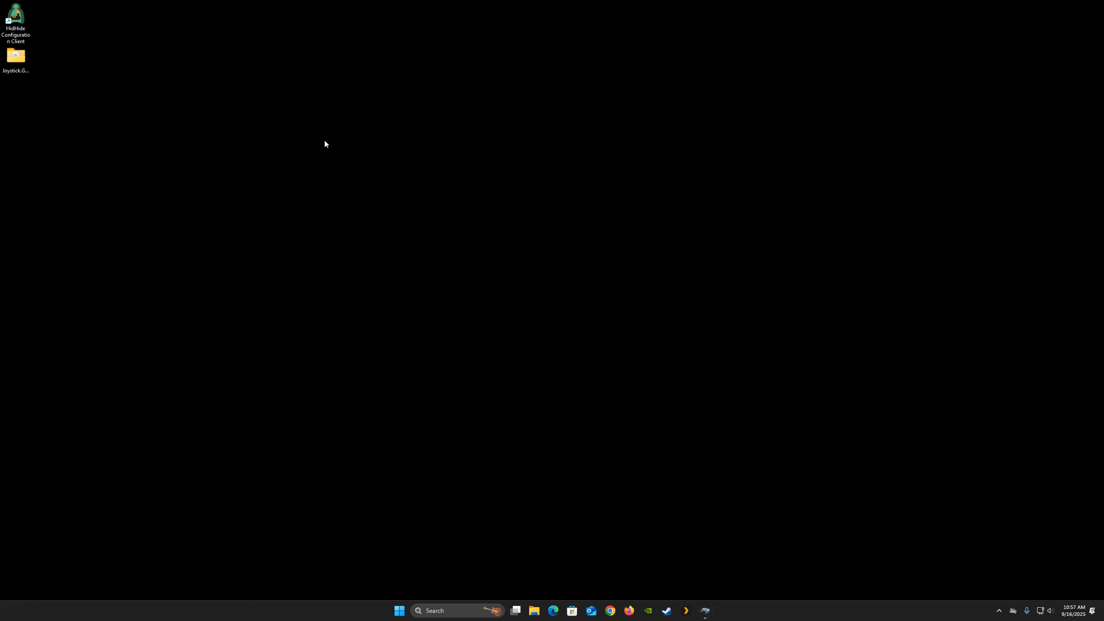
- Open the Joystick.Gremlin.R13.3 desktop folder and locate the joystick_gremlin application
{"action": "left_click", "coordinate": [13, 61]}
{"action": "double_click", "coordinate": [13, 61]}
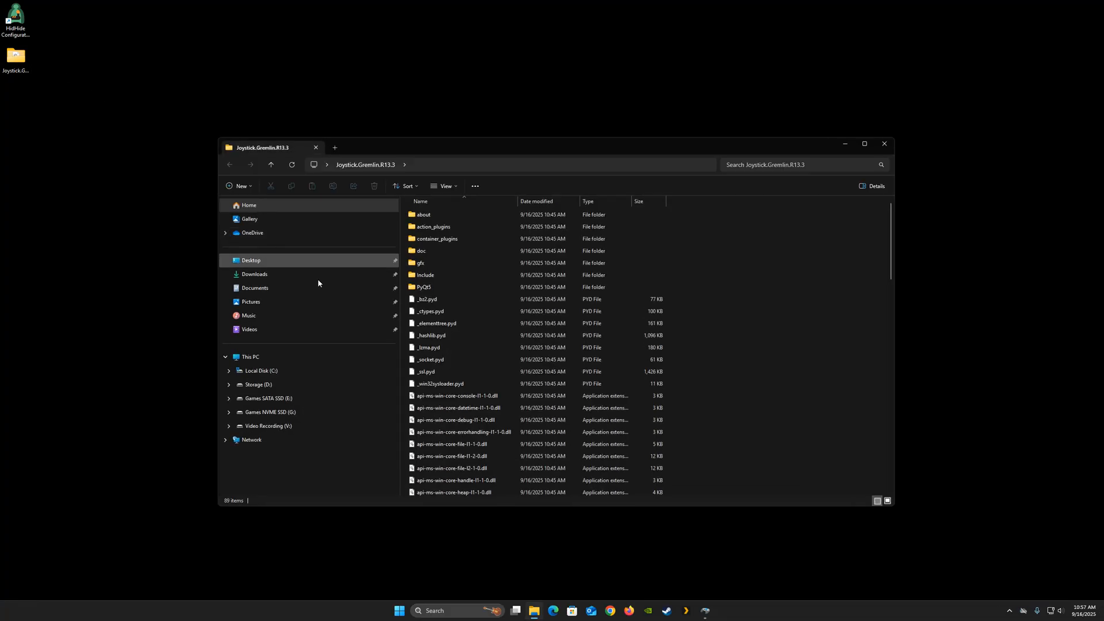
{"action": "scroll", "coordinate": [437, 369], "scroll_direction": "down", "scroll_amount": 6}
{"action": "scroll", "coordinate": [439, 372], "scroll_direction": "down", "scroll_amount": 8}
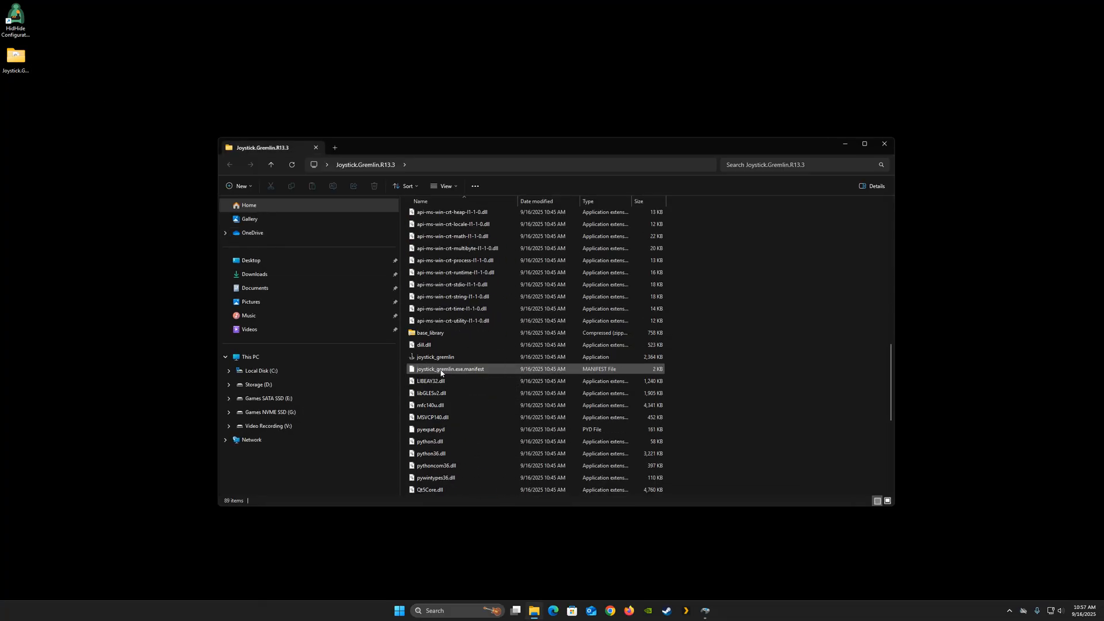
{"action": "left_click", "coordinate": [432, 358]}
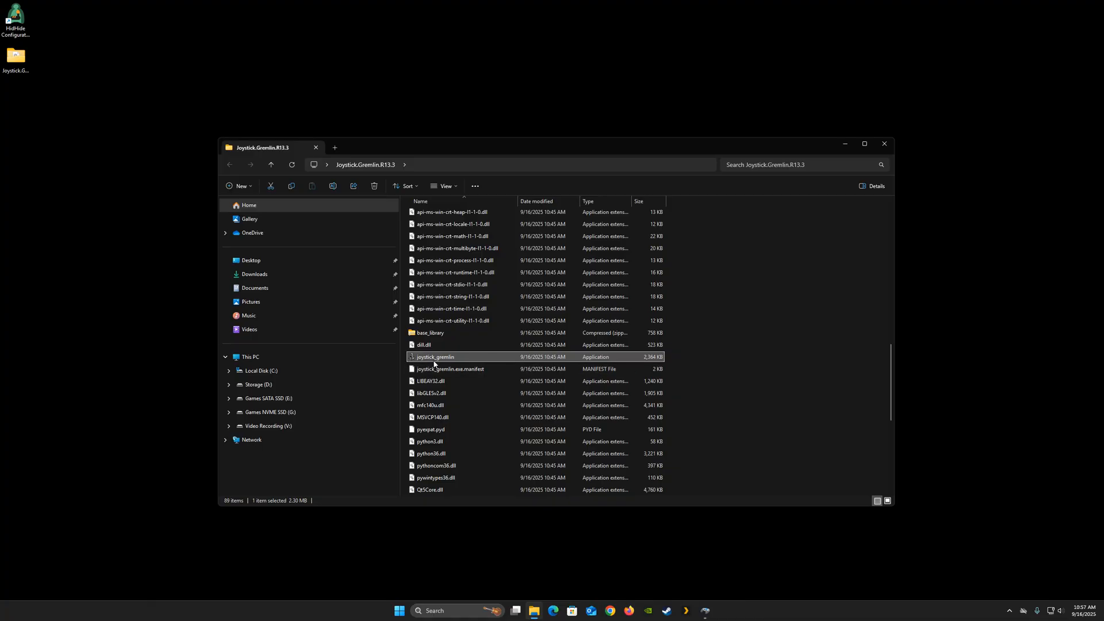
- Create a desktop shortcut to joystick_gremlin.exe in Desktop\Joystick.Gremlin.R13.3 and place it below the other desktop icons
{"action": "right_click", "coordinate": [527, 68]}
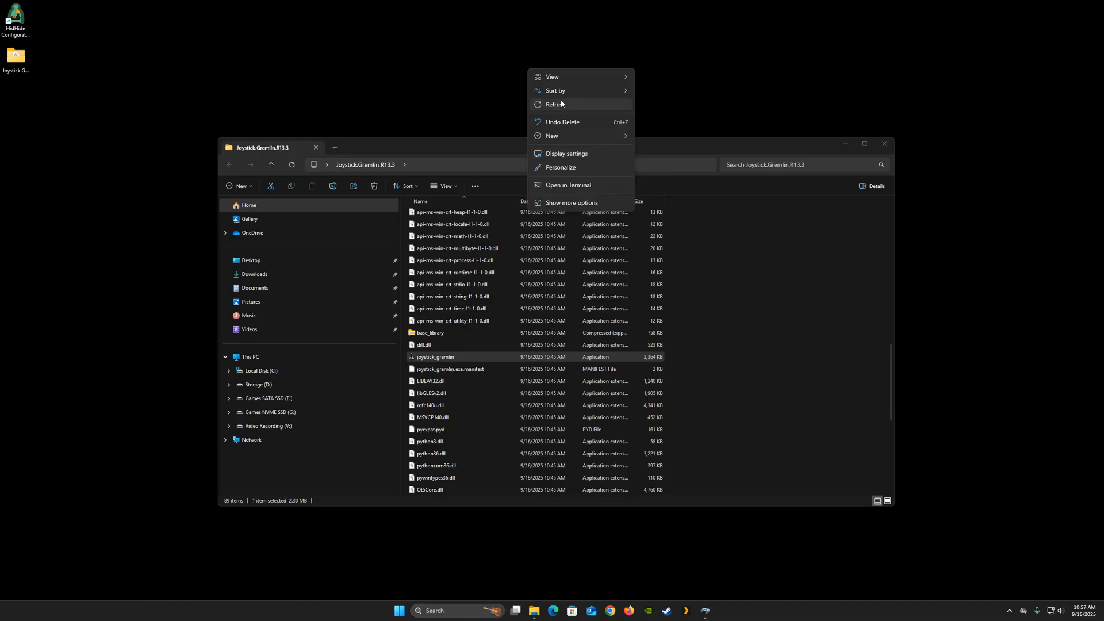
{"action": "mouse_move", "coordinate": [549, 137]}
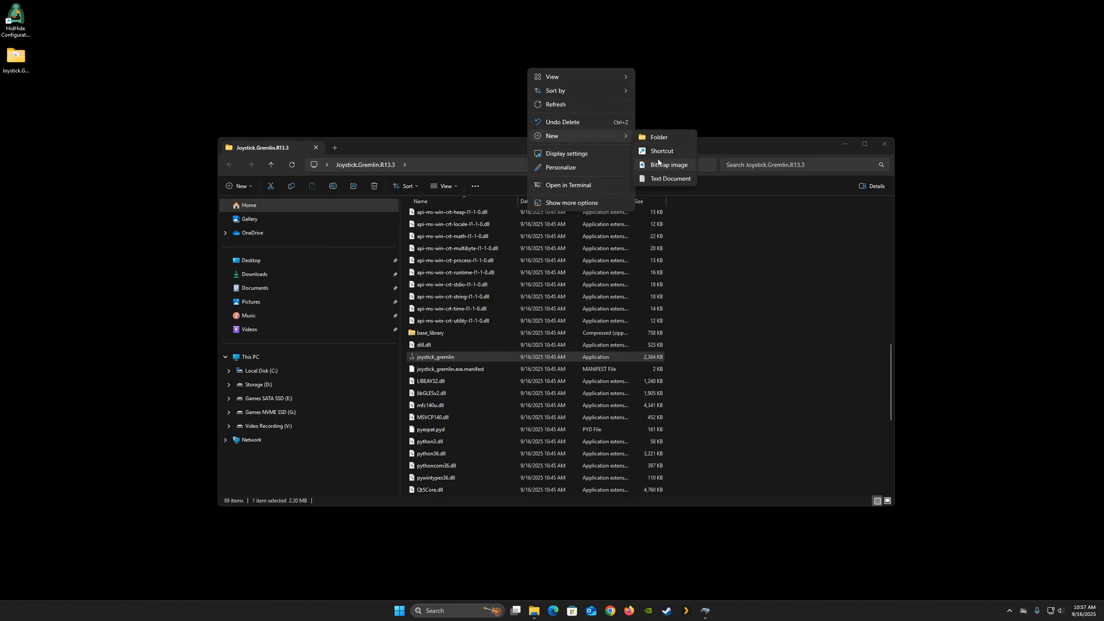
{"action": "left_click", "coordinate": [661, 151]}
{"action": "left_click", "coordinate": [625, 301]}
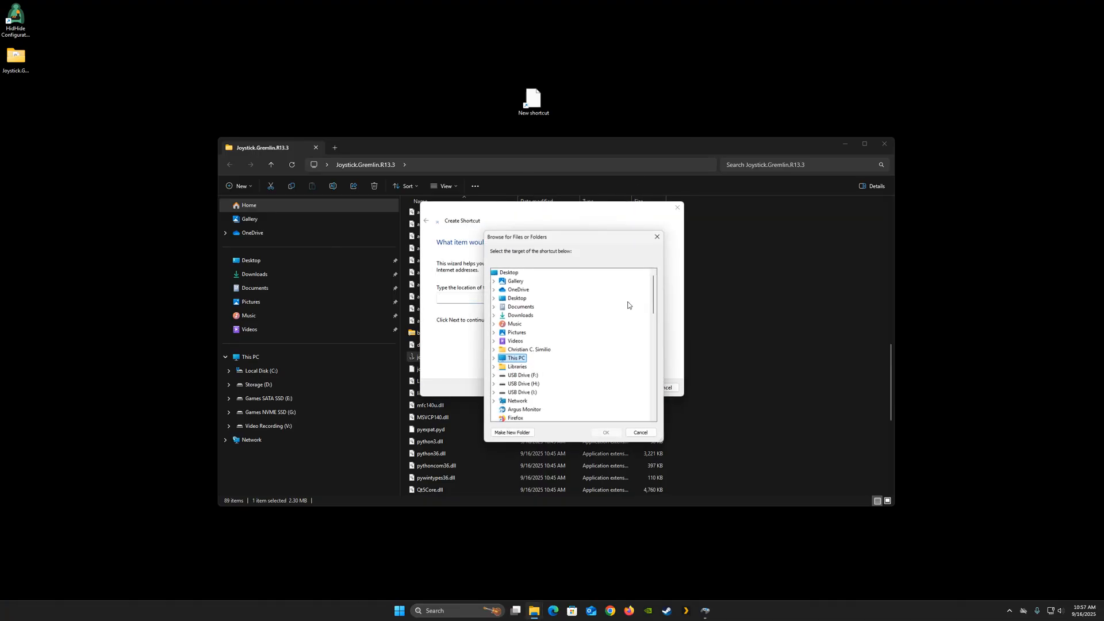
{"action": "double_click", "coordinate": [518, 297]}
{"action": "double_click", "coordinate": [539, 298]}
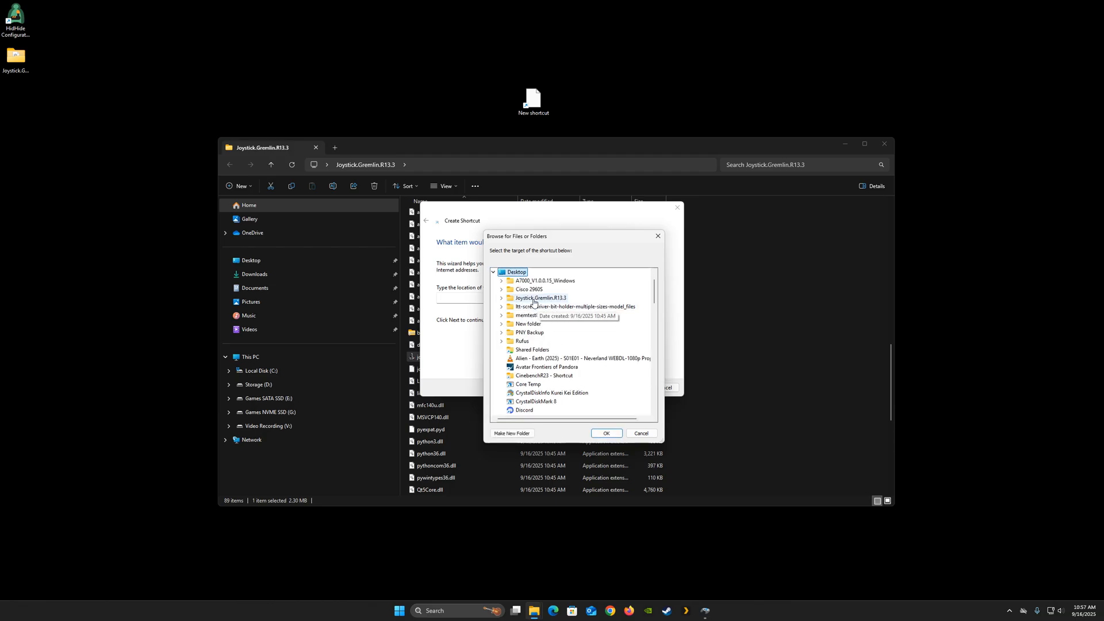
{"action": "scroll", "coordinate": [559, 344], "scroll_direction": "down", "scroll_amount": 5}
{"action": "scroll", "coordinate": [562, 344], "scroll_direction": "down", "scroll_amount": 10}
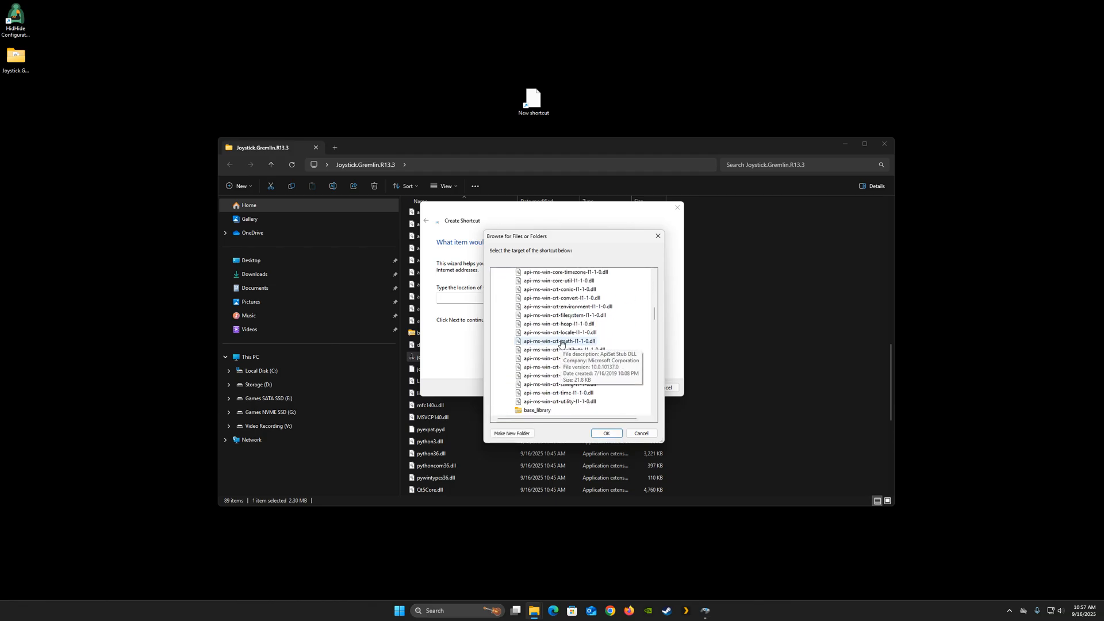
{"action": "left_click", "coordinate": [543, 350]}
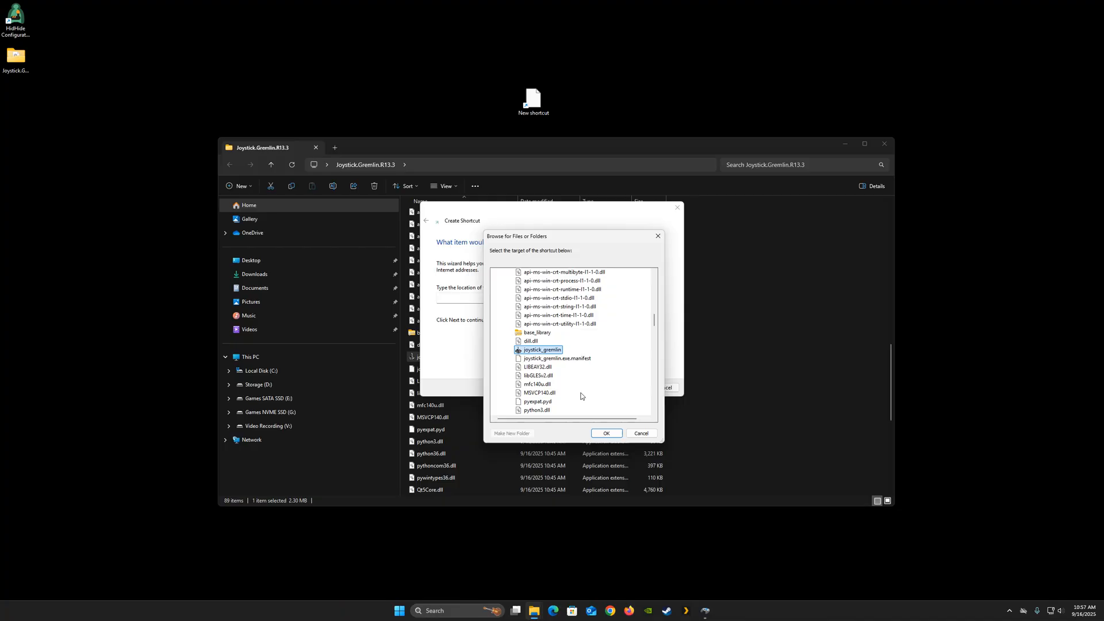
{"action": "left_click", "coordinate": [606, 433]}
{"action": "left_click", "coordinate": [631, 387]}
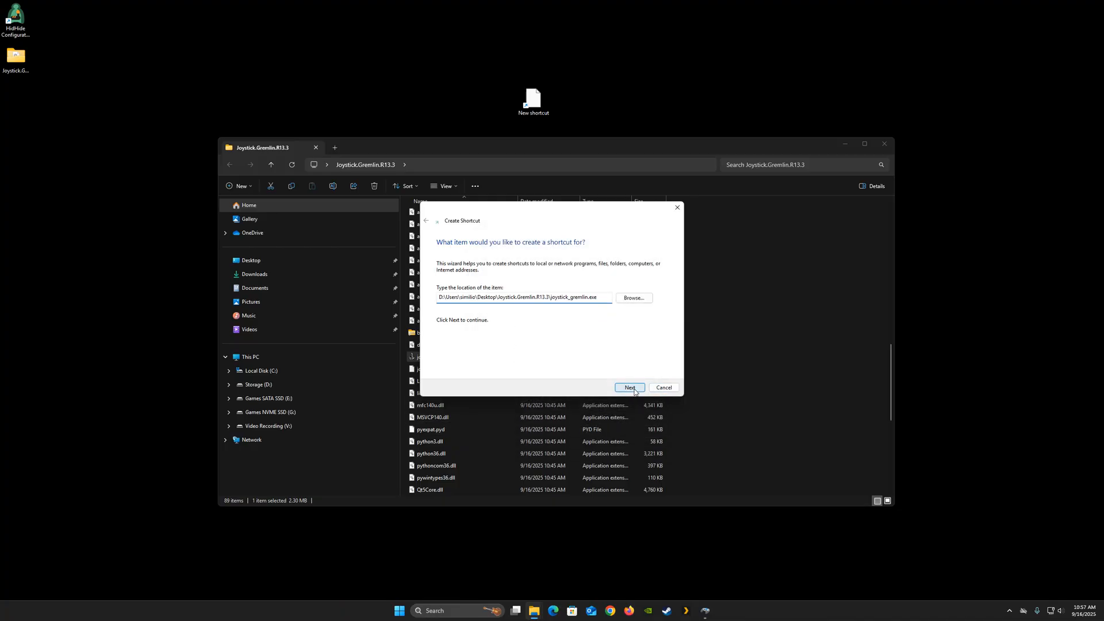
{"action": "left_click", "coordinate": [629, 388]}
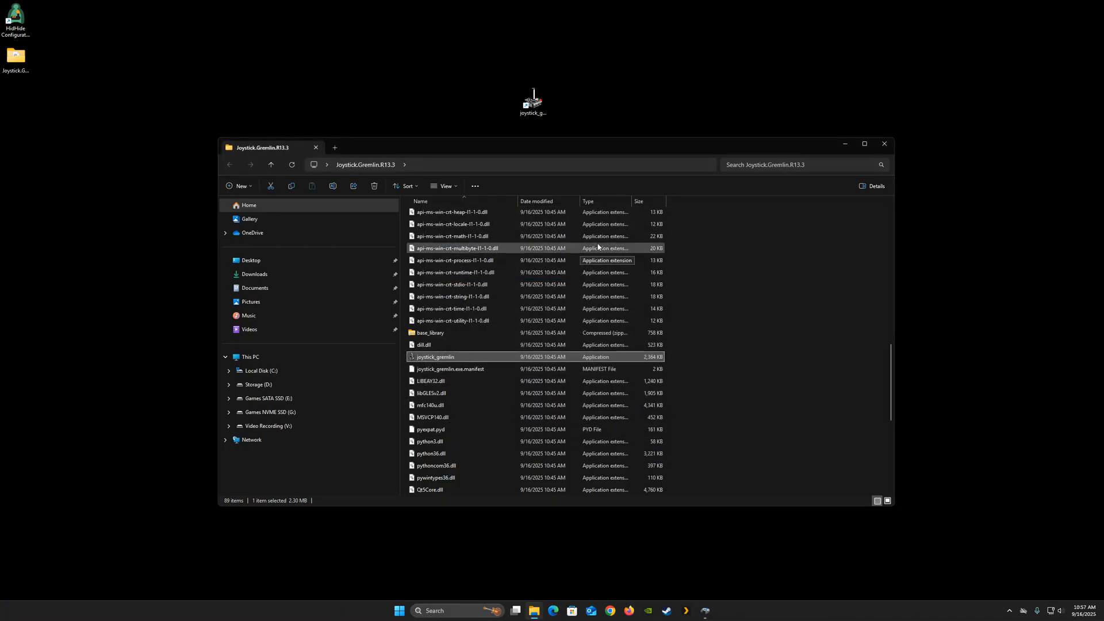
{"action": "left_click_drag", "start_coordinate": [534, 101], "coordinate": [38, 111]}
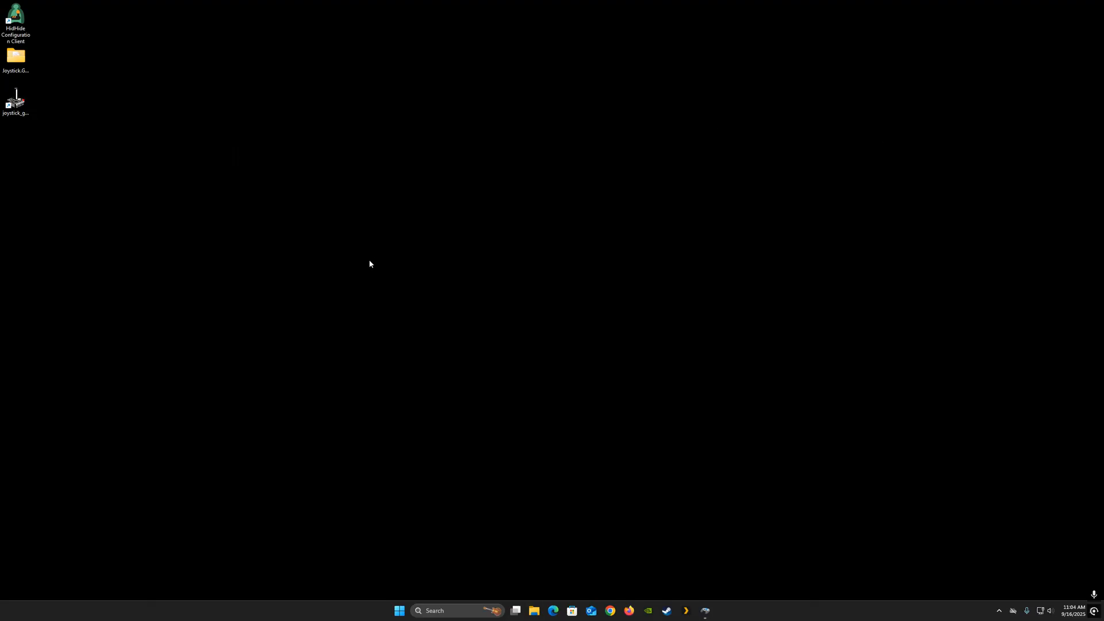
- Launch Joystick Gremlin from the new shortcut, view the vJoy Device #1 and #2 tabs, and close it
{"action": "left_click", "coordinate": [16, 102]}
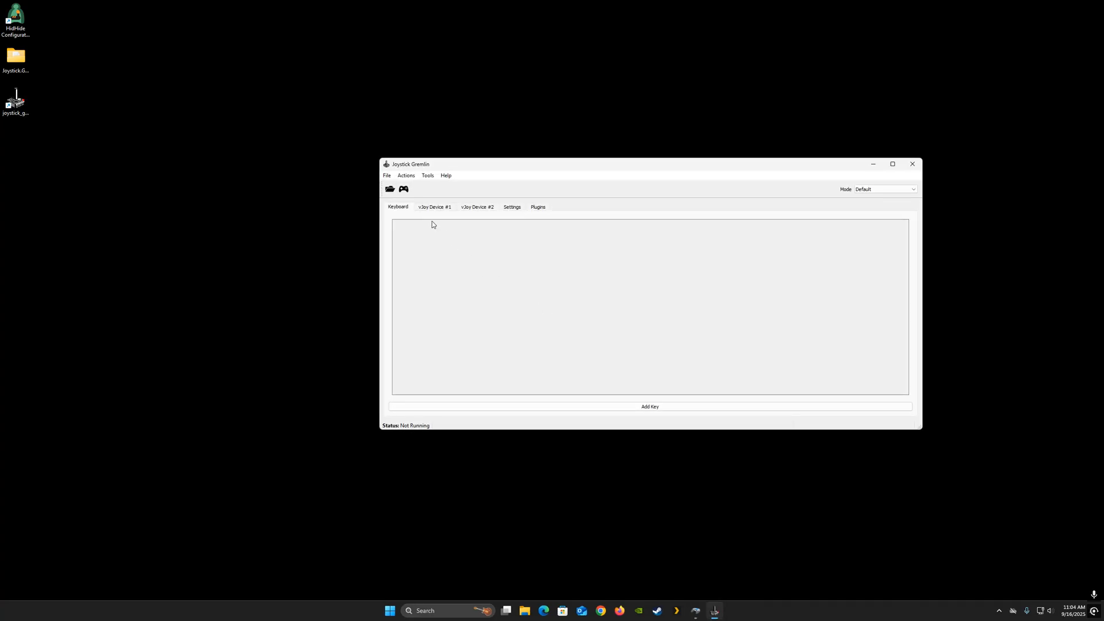
{"action": "left_click", "coordinate": [422, 210]}
{"action": "left_click", "coordinate": [469, 210]}
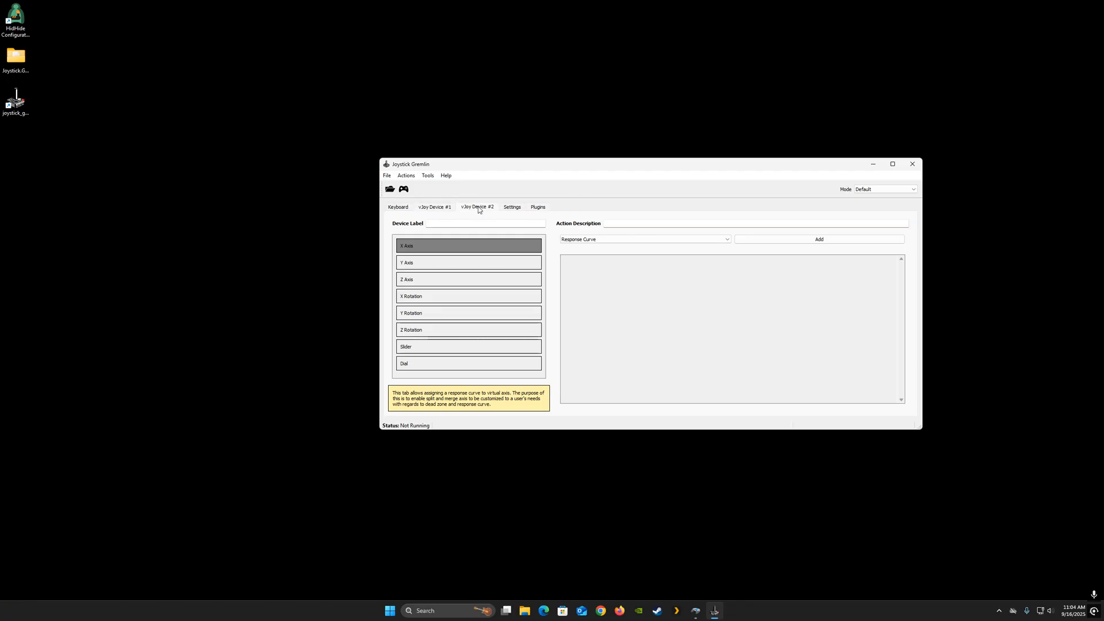
{"action": "left_click", "coordinate": [912, 164]}
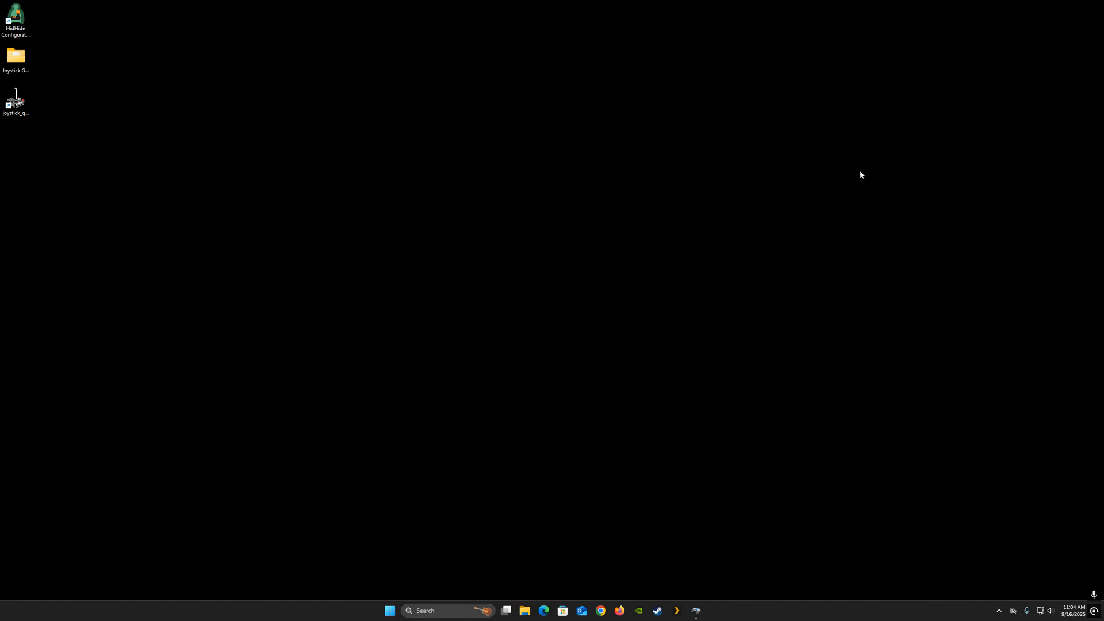
- Open HidHide Configuration Client, allow joystick_gremlin.exe from Desktop\Joystick.Gremlin.R13.3 to see through the cloak, and close it
{"action": "double_click", "coordinate": [16, 15]}
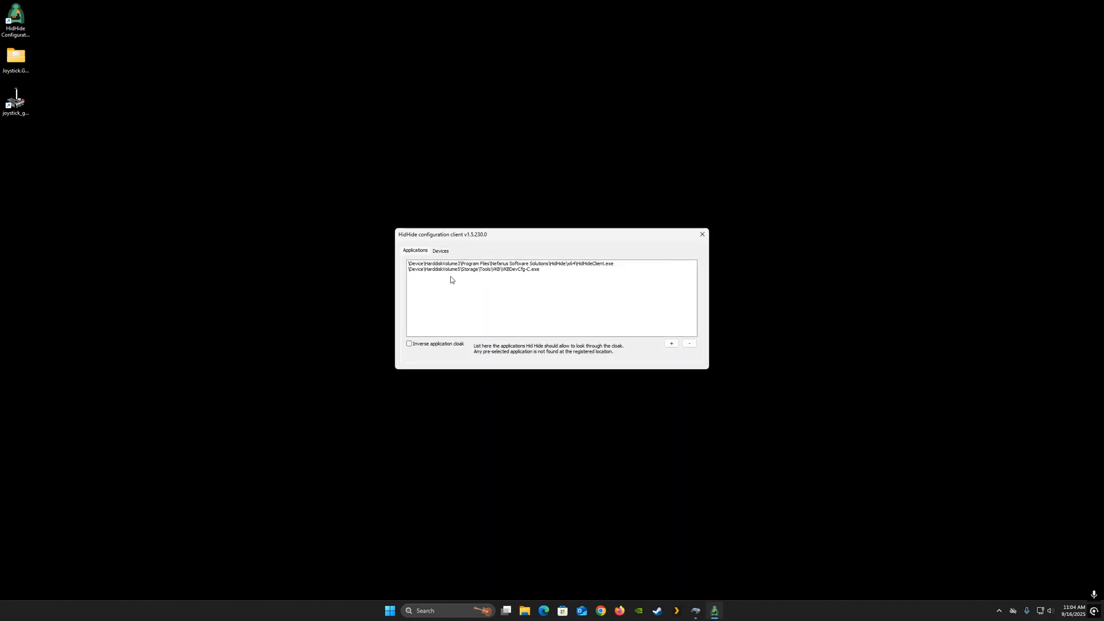
{"action": "left_click", "coordinate": [670, 343]}
{"action": "left_click", "coordinate": [457, 305]}
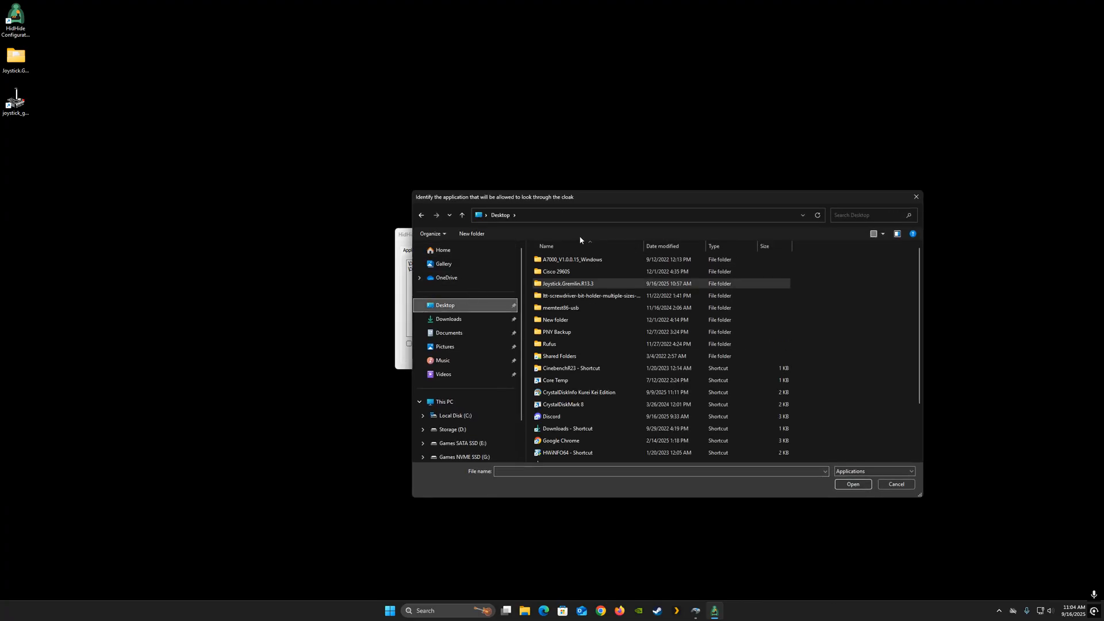
{"action": "double_click", "coordinate": [568, 284]}
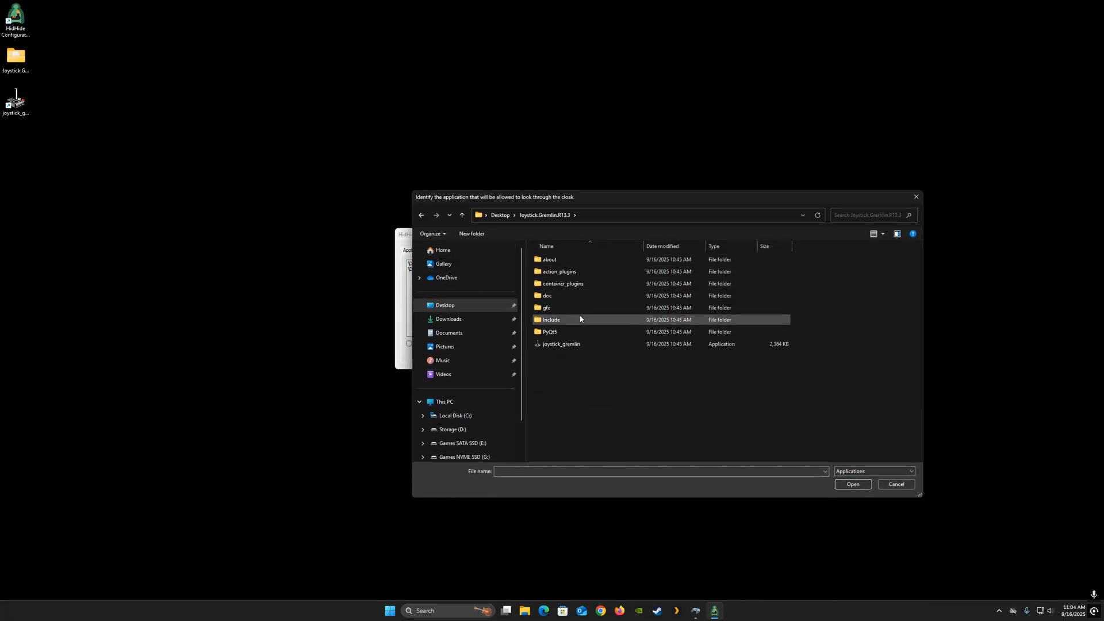
{"action": "left_click", "coordinate": [550, 344]}
{"action": "double_click", "coordinate": [550, 345]}
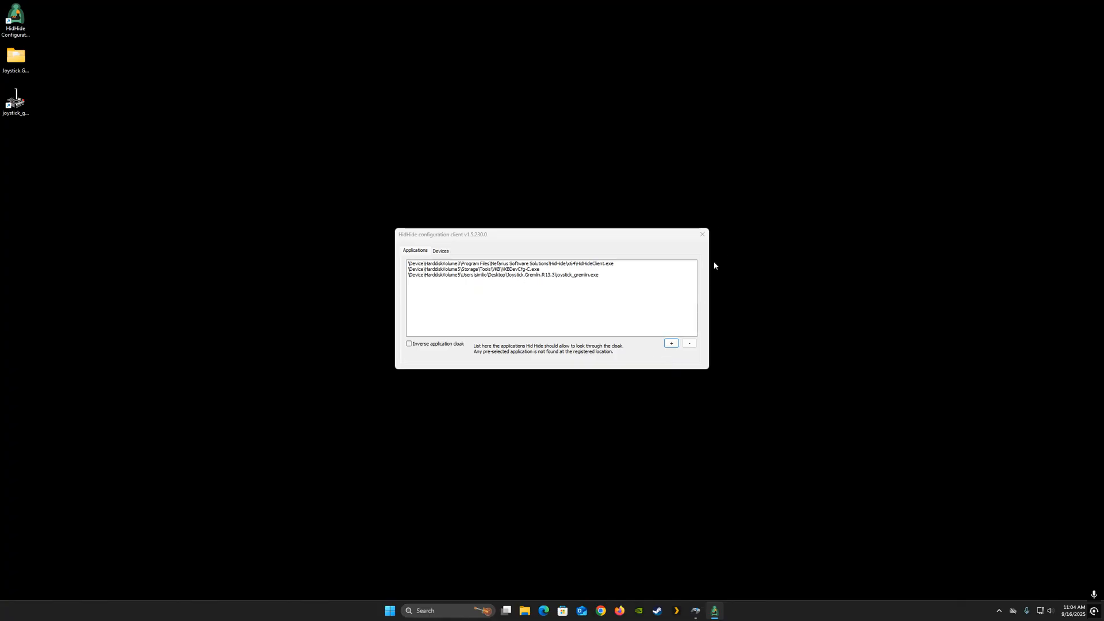
{"action": "left_click", "coordinate": [702, 234]}
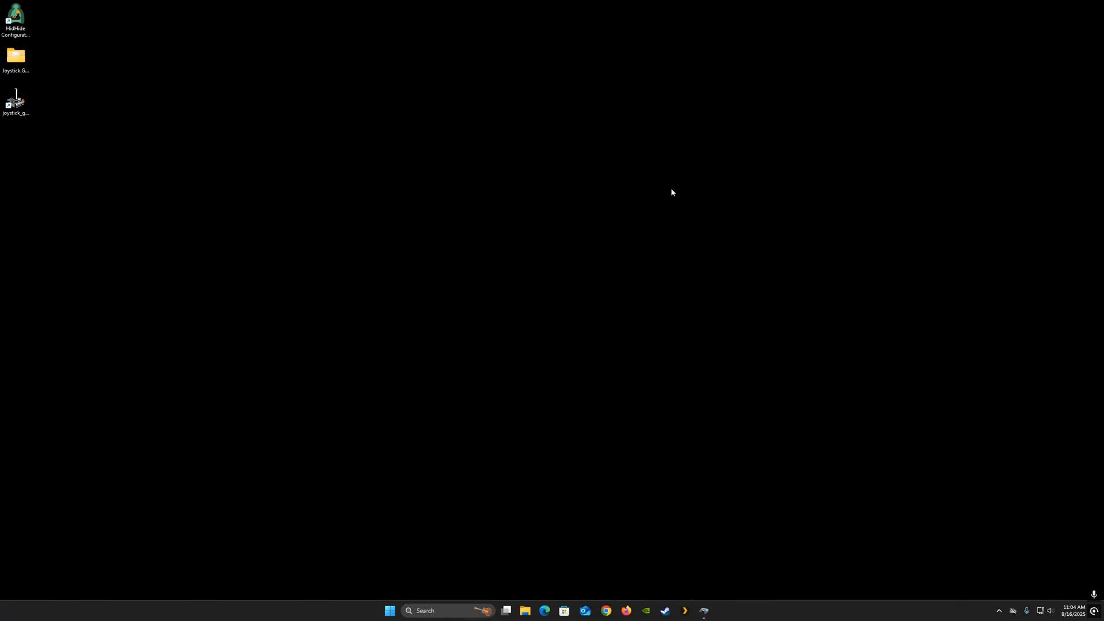
- Launch Joystick Gremlin again and view the VKBsim Space Gunfighter and Xbox controller tabs
{"action": "left_click", "coordinate": [22, 101]}
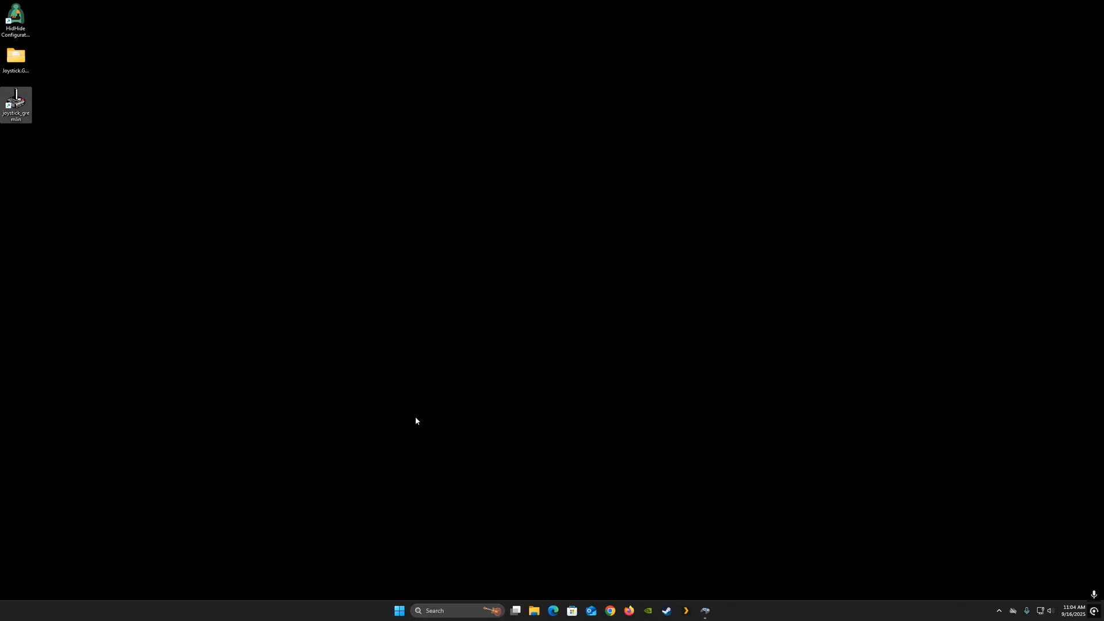
{"action": "key", "text": "Return"}
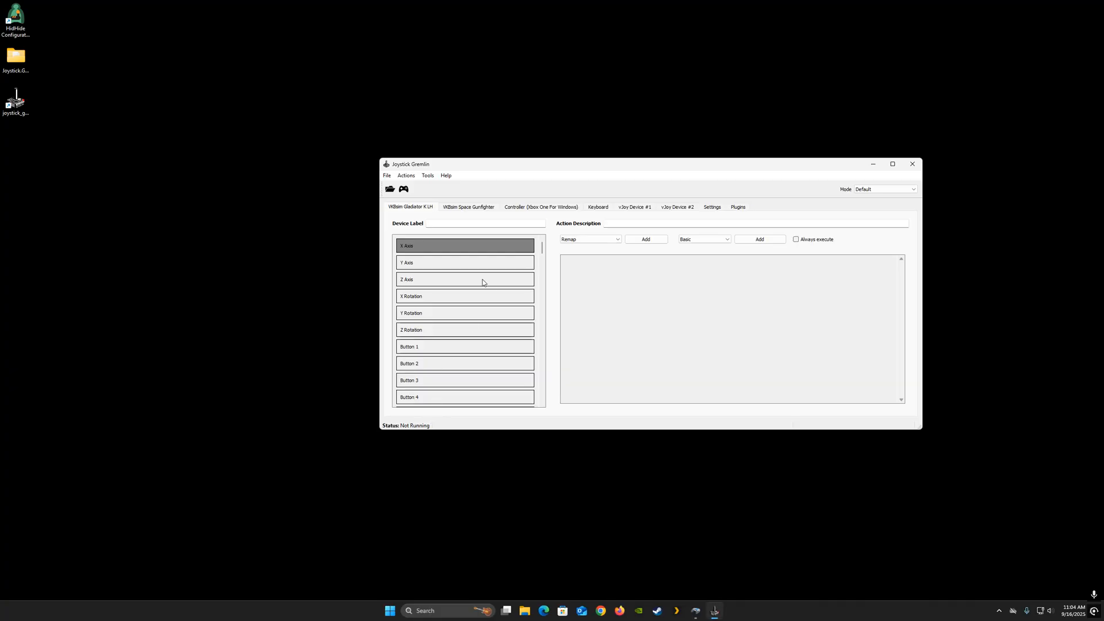
{"action": "left_click", "coordinate": [477, 211]}
{"action": "left_click", "coordinate": [549, 208]}
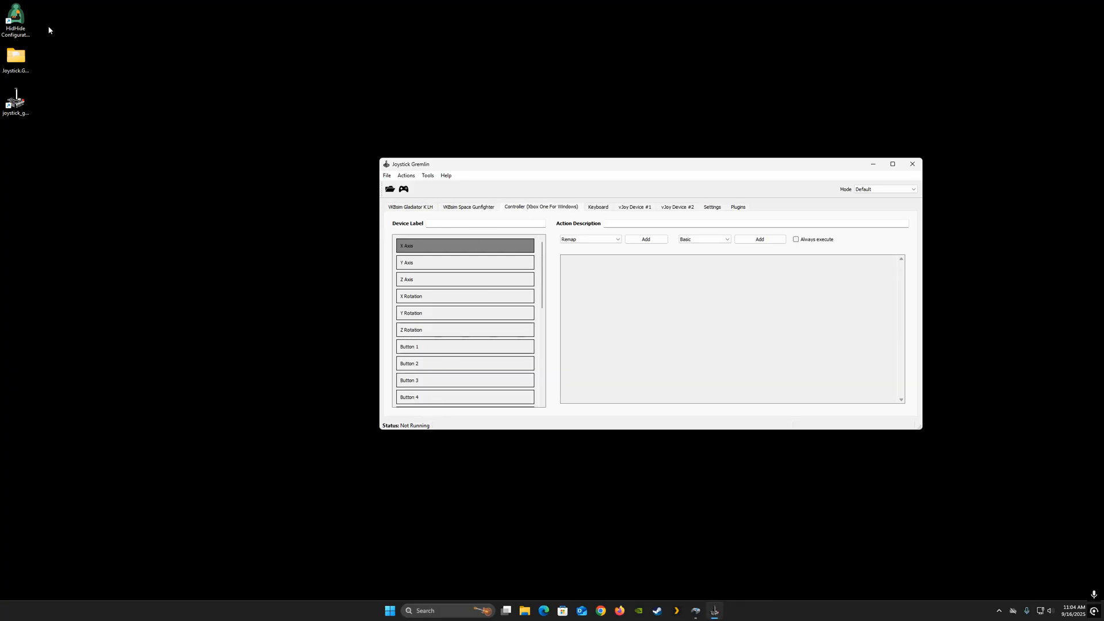
- Reopen HidHide Configuration Client and review its Devices list
{"action": "double_click", "coordinate": [16, 19]}
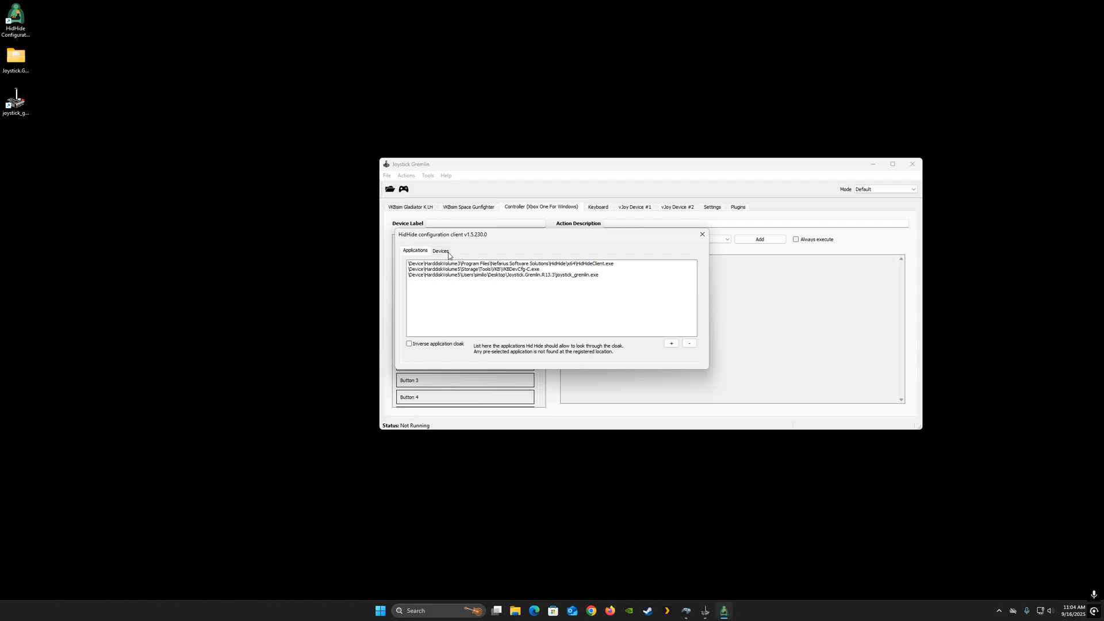
{"action": "left_click", "coordinate": [441, 252]}
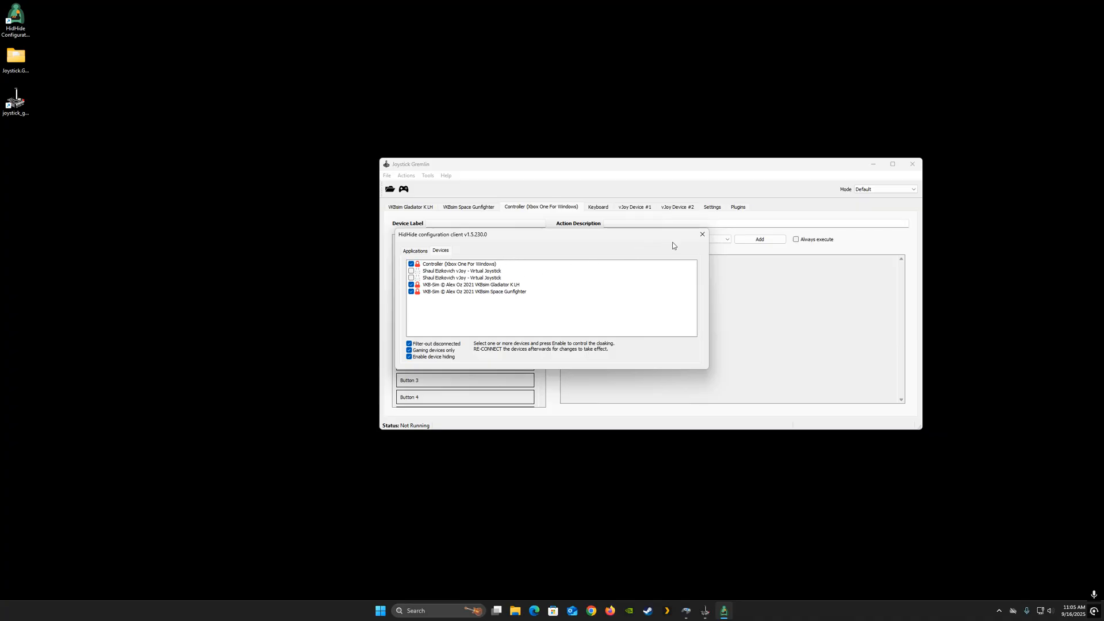
- Close the HidHide configuration client and quit Discord from the notification area
{"action": "left_click", "coordinate": [702, 237]}
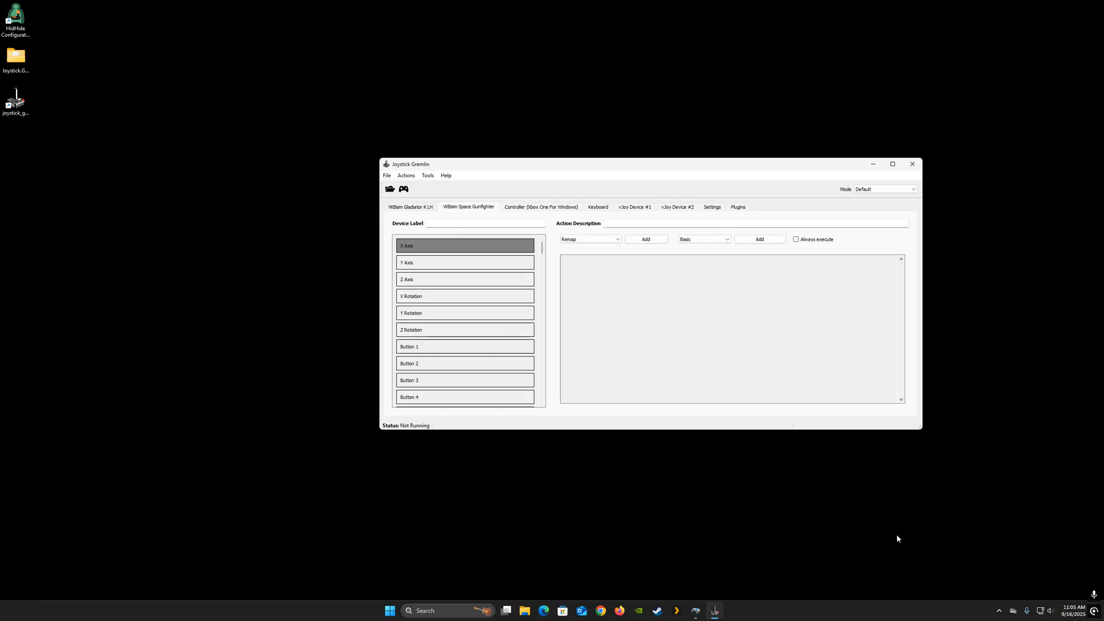
{"action": "left_click", "coordinate": [1000, 612]}
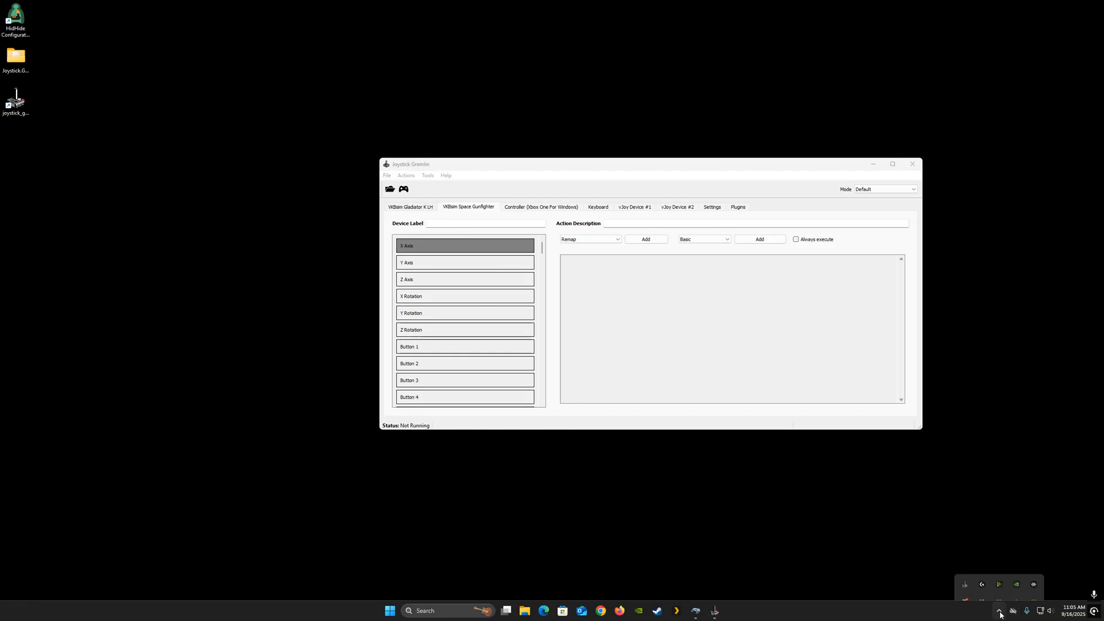
{"action": "right_click", "coordinate": [990, 565]}
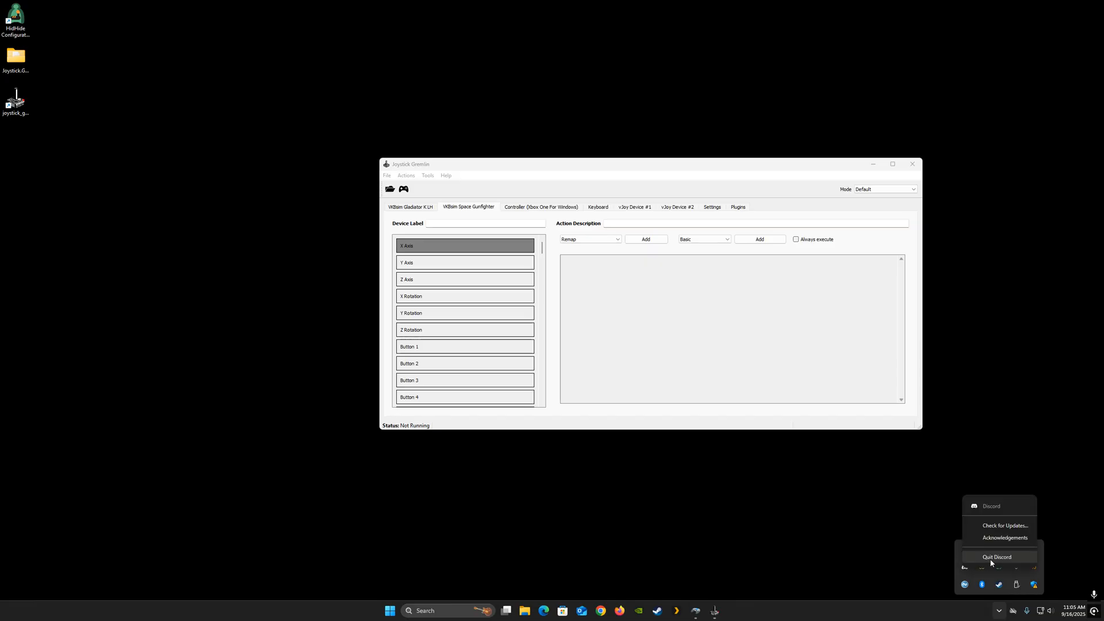
{"action": "left_click", "coordinate": [988, 557]}
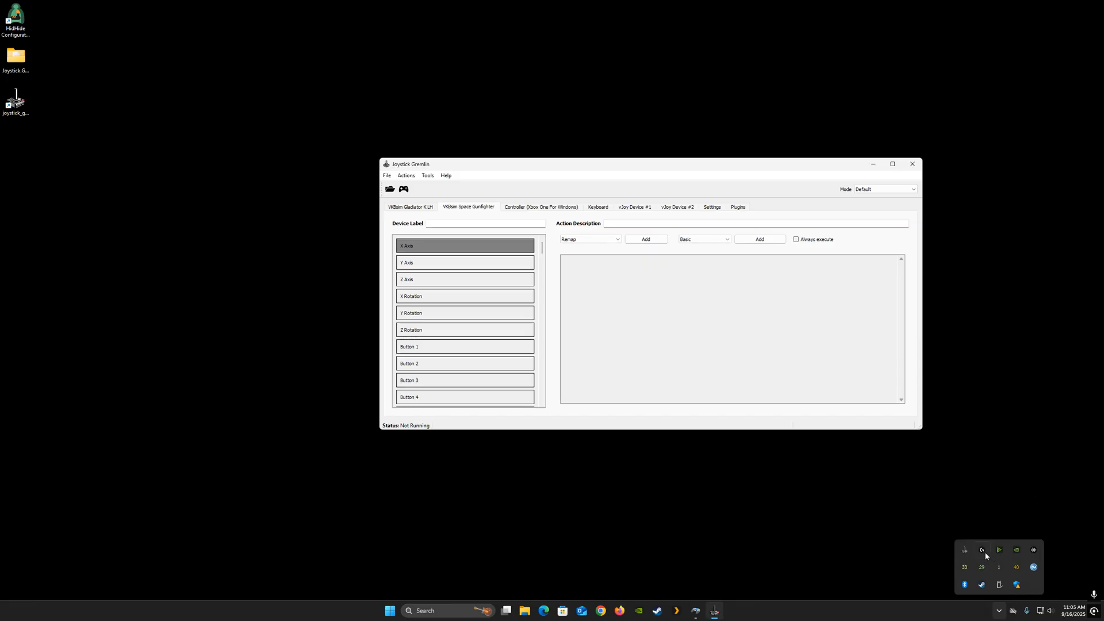
{"action": "left_click", "coordinate": [830, 539]}
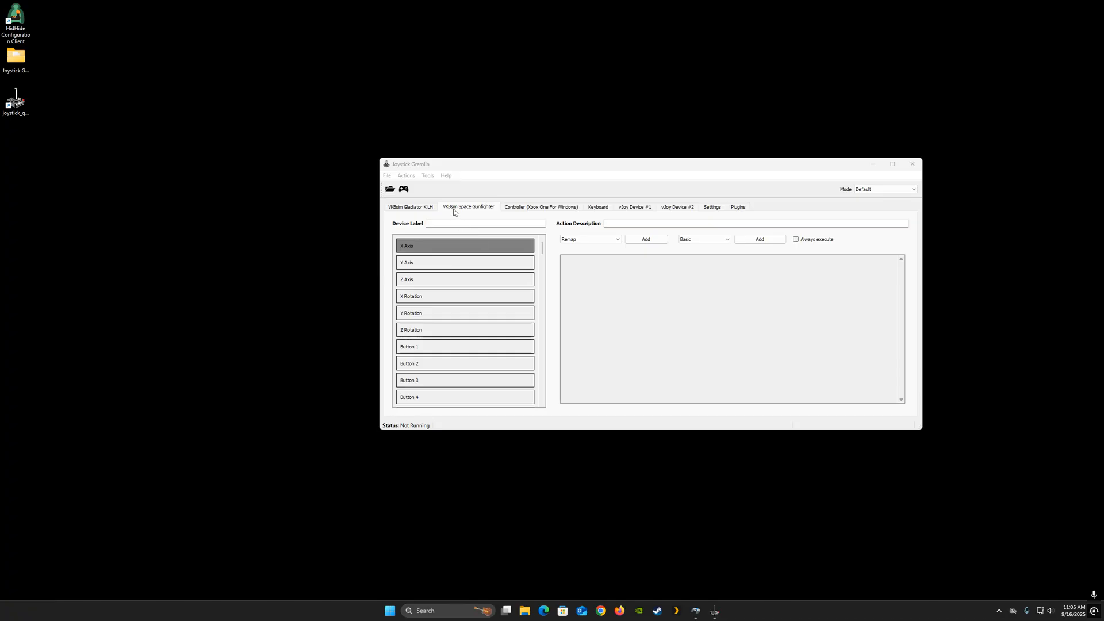
- Create a 1:1 mapping for the VKBsim Space Gunfighter and inspect the remaps on its axes and first buttons
{"action": "left_click", "coordinate": [407, 176]}
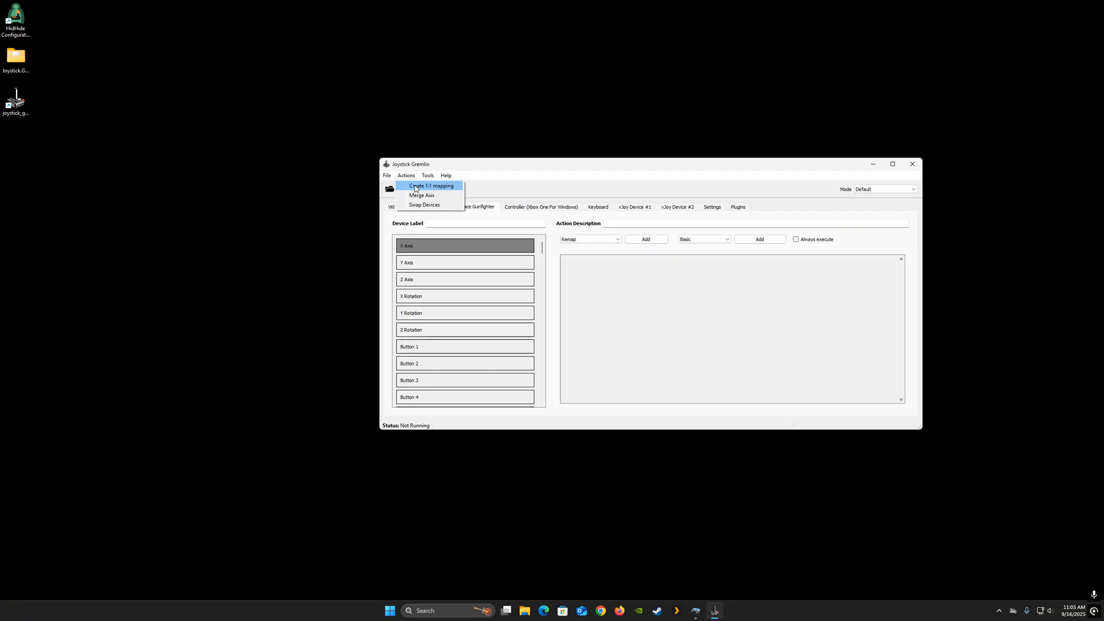
{"action": "left_click", "coordinate": [415, 186]}
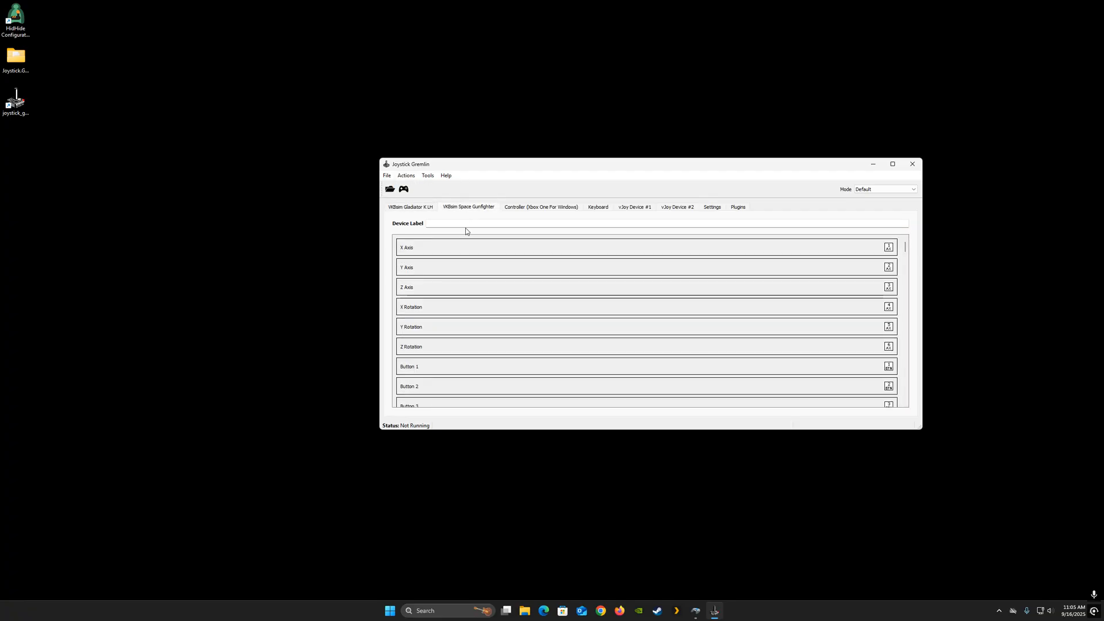
{"action": "left_click", "coordinate": [455, 253]}
{"action": "left_click", "coordinate": [454, 270]}
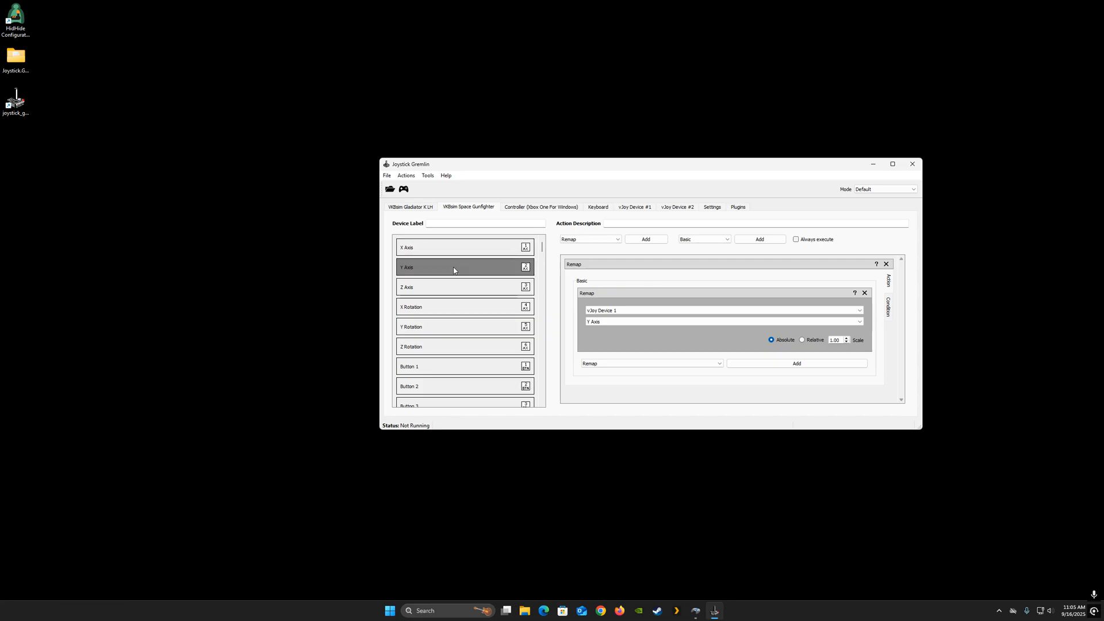
{"action": "left_click", "coordinate": [453, 287]}
{"action": "left_click", "coordinate": [454, 312]}
{"action": "left_click", "coordinate": [452, 329]}
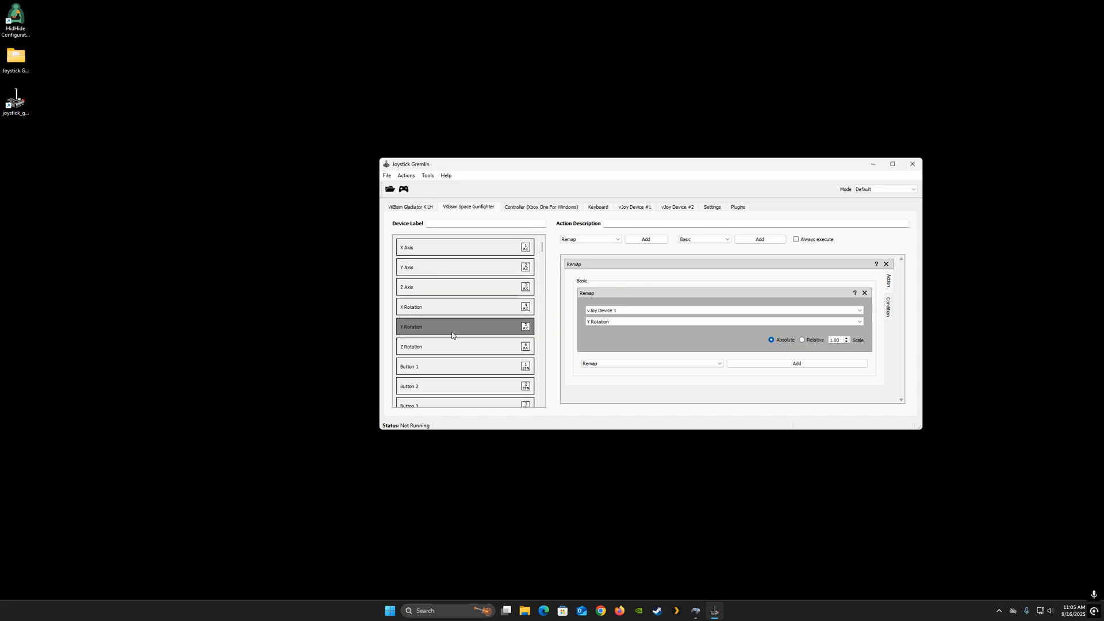
{"action": "left_click", "coordinate": [454, 348]}
{"action": "left_click", "coordinate": [454, 368]}
{"action": "left_click", "coordinate": [451, 388]}
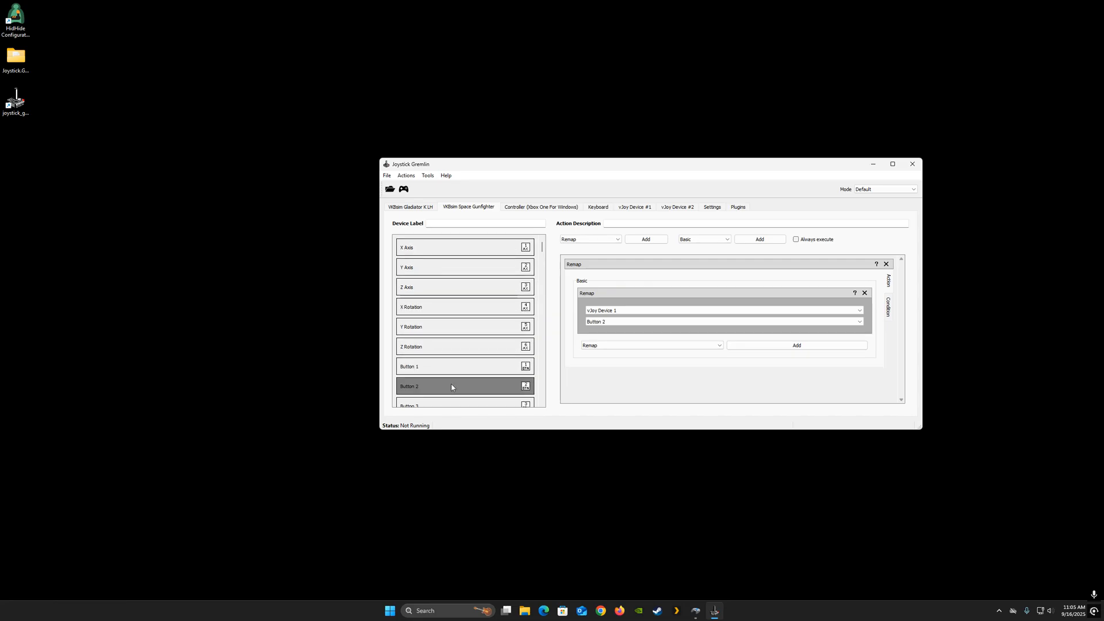
- Scroll through the Space Gunfighter's button list to examine which inputs have remap actions
{"action": "scroll", "coordinate": [453, 368], "scroll_direction": "down", "scroll_amount": 2}
{"action": "left_click", "coordinate": [453, 357]}
{"action": "left_click", "coordinate": [452, 373]}
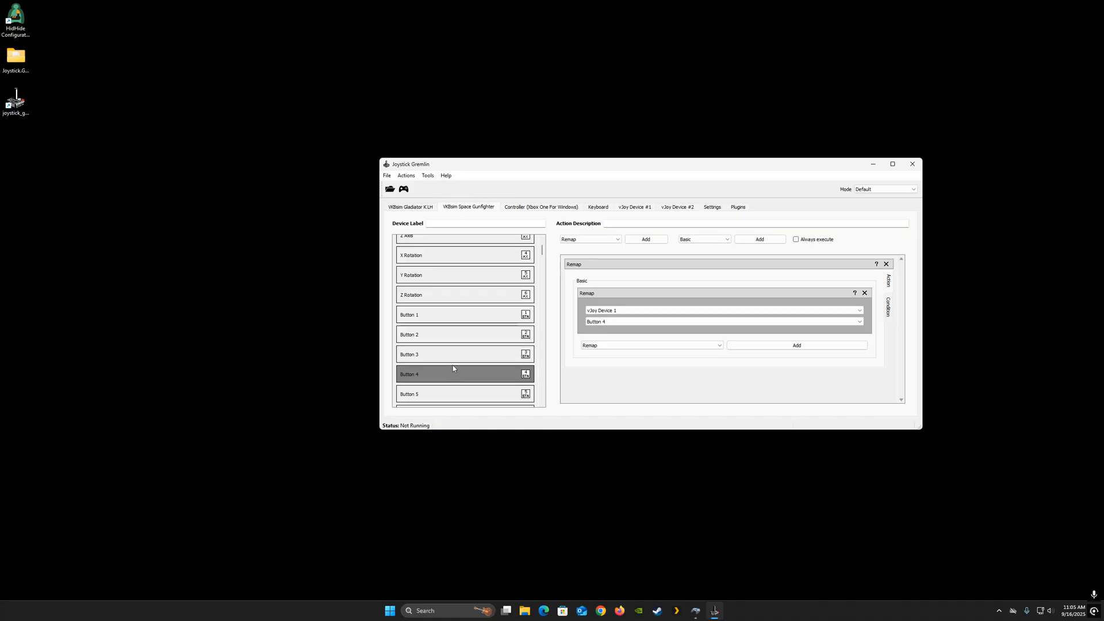
{"action": "scroll", "coordinate": [457, 359], "scroll_direction": "down", "scroll_amount": 20}
{"action": "scroll", "coordinate": [467, 348], "scroll_direction": "down", "scroll_amount": 20}
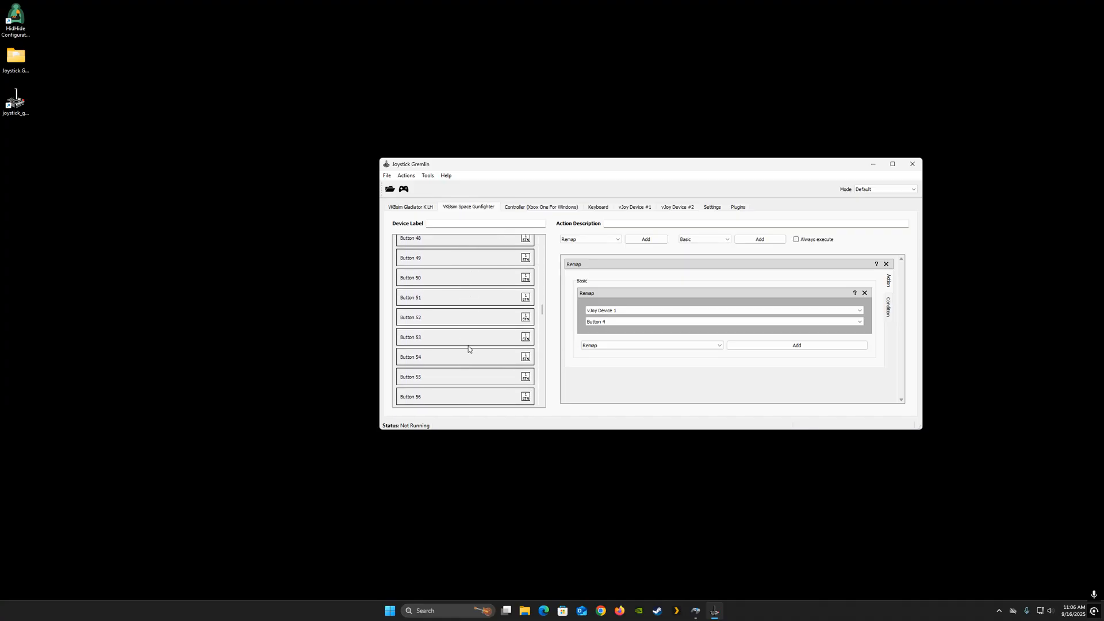
{"action": "left_click", "coordinate": [467, 327]}
{"action": "left_click", "coordinate": [466, 303]}
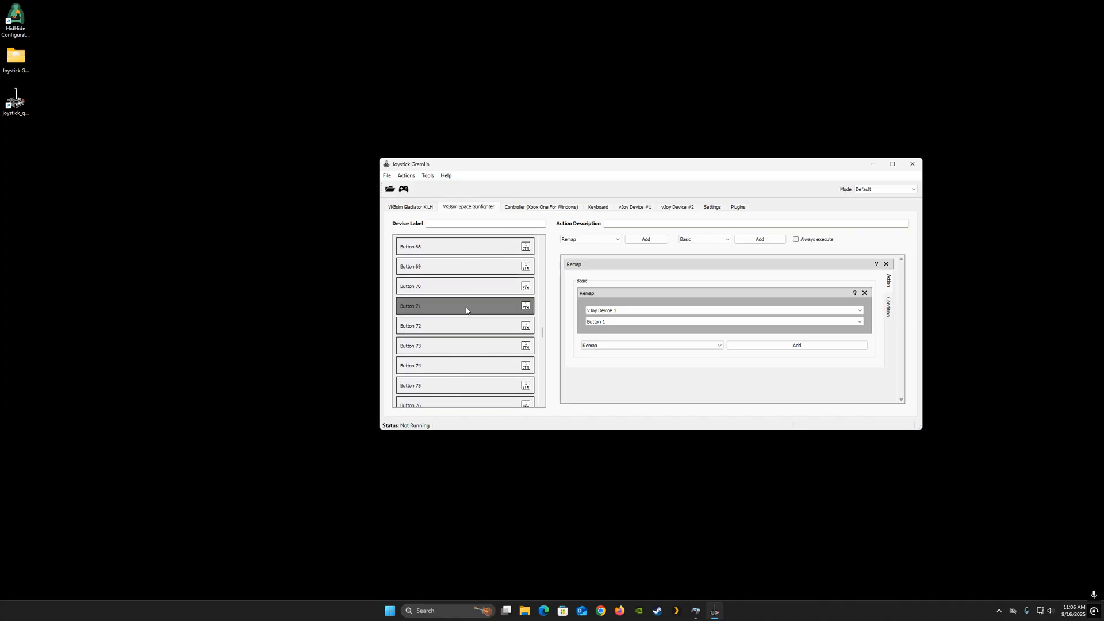
{"action": "left_click", "coordinate": [471, 290]}
{"action": "left_click", "coordinate": [471, 266]}
{"action": "left_click", "coordinate": [469, 252]}
{"action": "scroll", "coordinate": [480, 300], "scroll_direction": "down", "scroll_amount": 20}
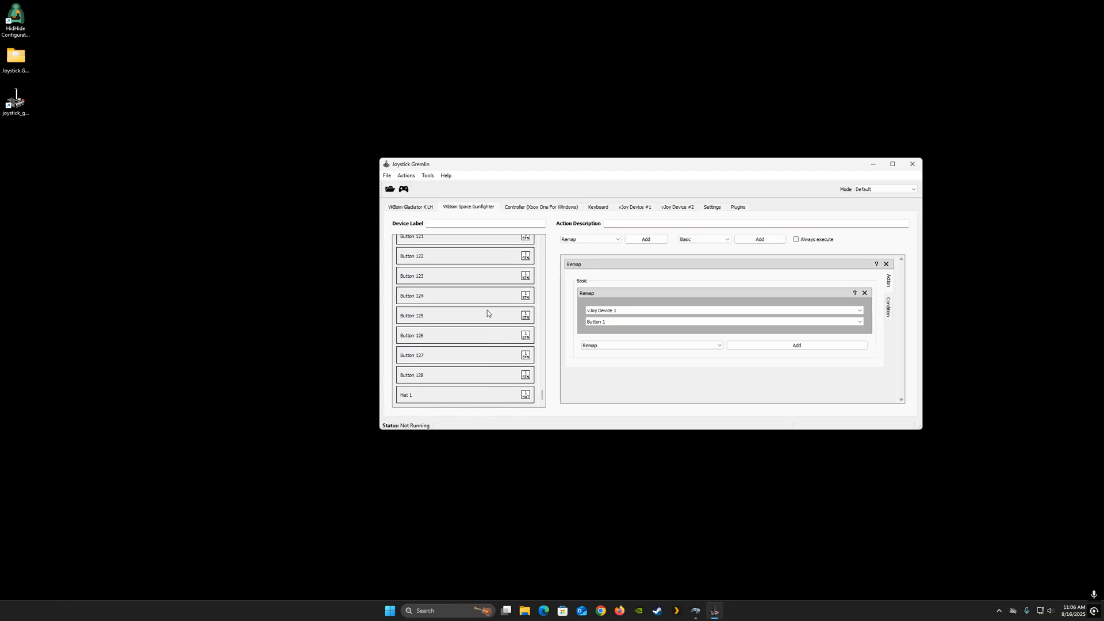
{"action": "scroll", "coordinate": [486, 315], "scroll_direction": "up", "scroll_amount": 12}
{"action": "scroll", "coordinate": [486, 314], "scroll_direction": "up", "scroll_amount": 20}
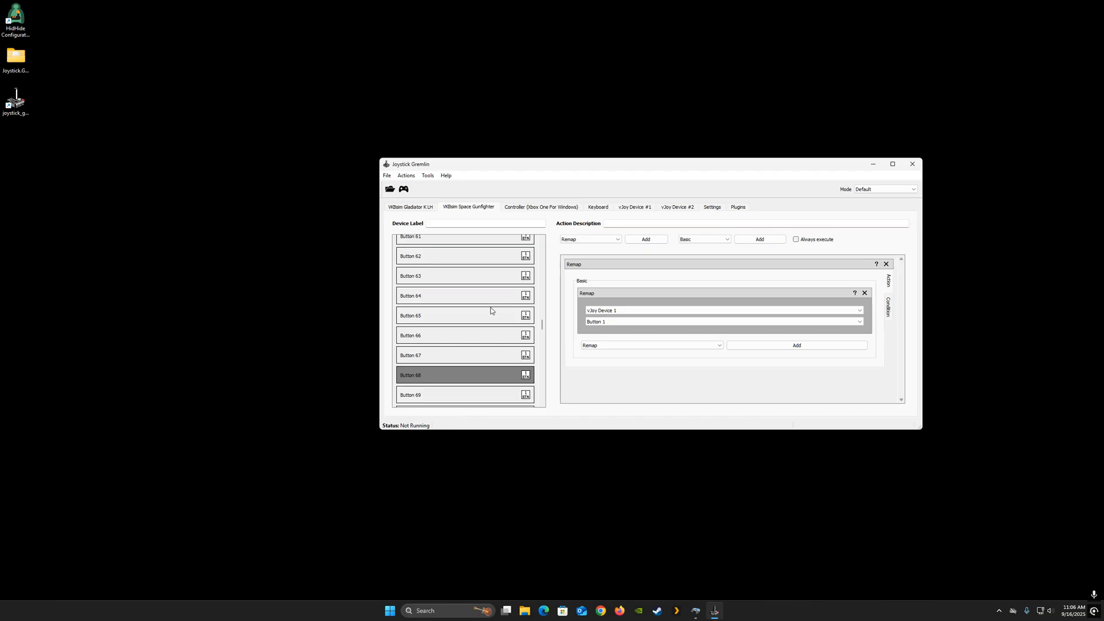
{"action": "scroll", "coordinate": [493, 309], "scroll_direction": "up", "scroll_amount": 10}
{"action": "scroll", "coordinate": [500, 311], "scroll_direction": "up", "scroll_amount": 20}
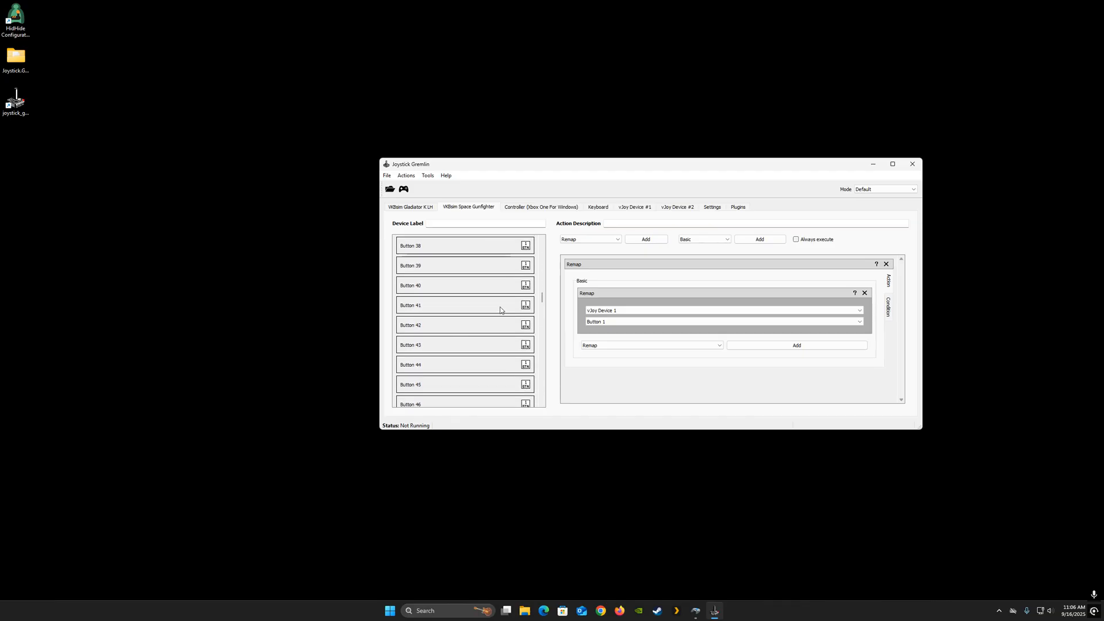
{"action": "scroll", "coordinate": [500, 311], "scroll_direction": "down", "scroll_amount": 20}
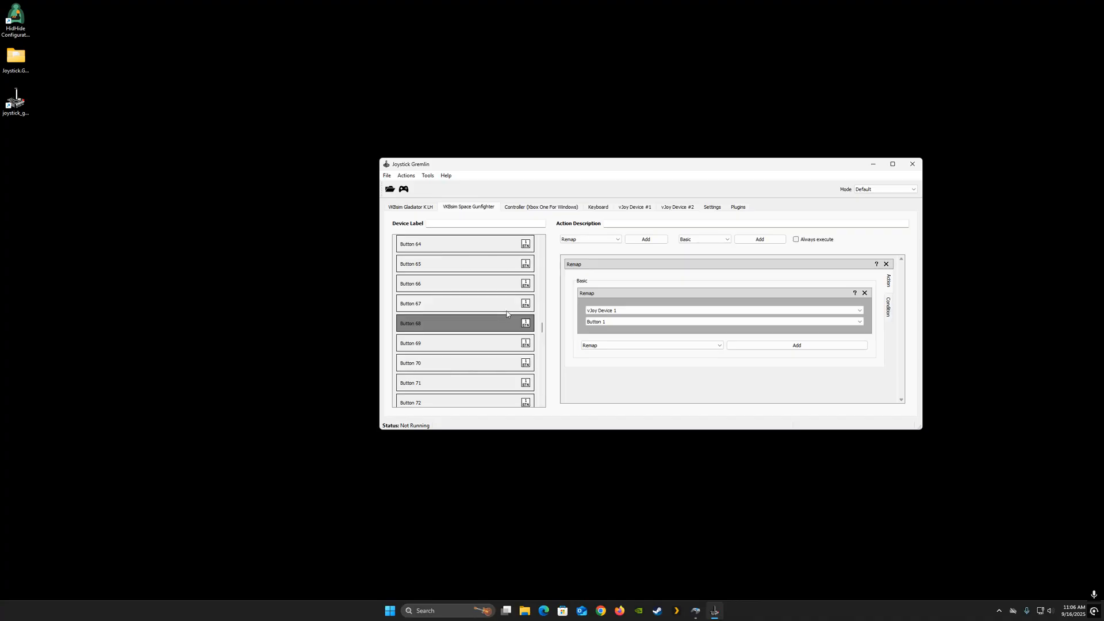
{"action": "scroll", "coordinate": [506, 313], "scroll_direction": "up", "scroll_amount": 20}
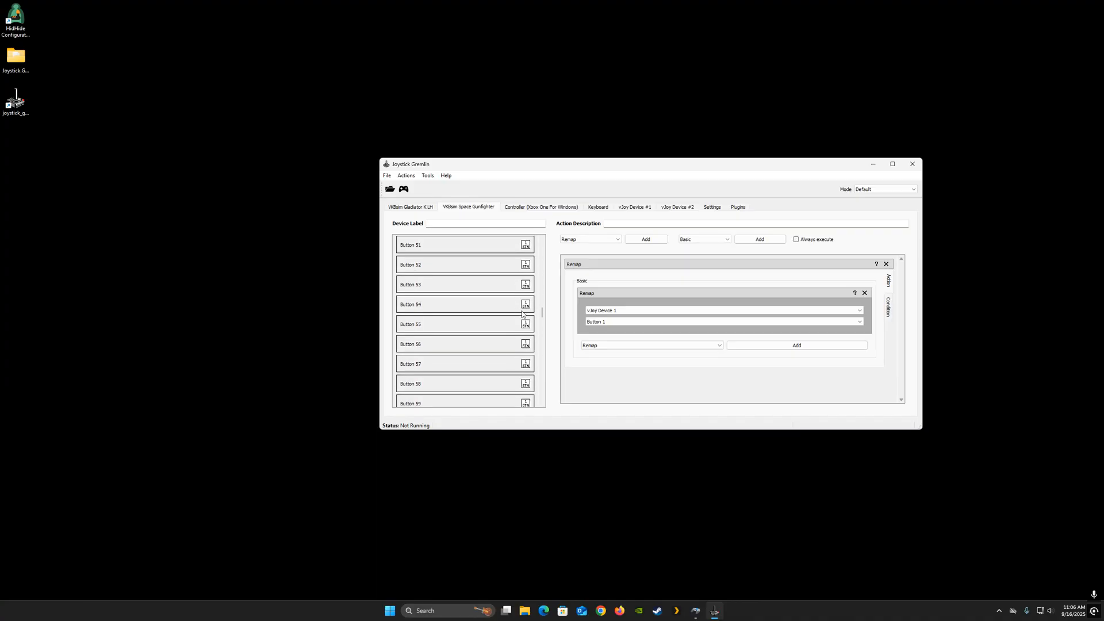
{"action": "scroll", "coordinate": [522, 314], "scroll_direction": "up", "scroll_amount": 2}
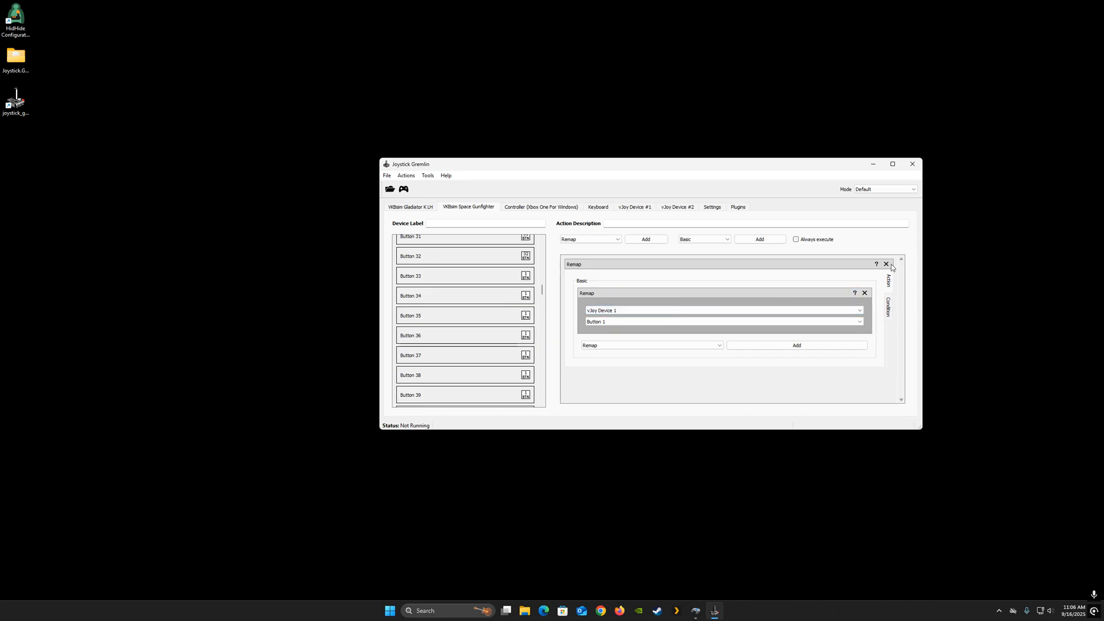
{"action": "scroll", "coordinate": [525, 382], "scroll_direction": "down", "scroll_amount": 19}
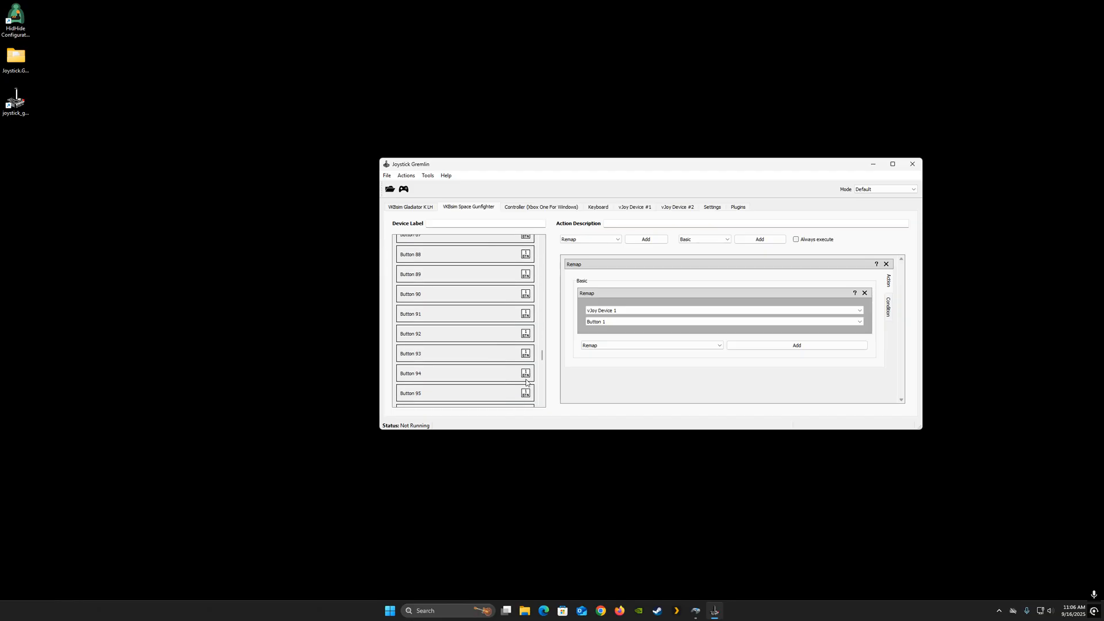
{"action": "scroll", "coordinate": [526, 382], "scroll_direction": "down", "scroll_amount": 11}
- Remove the remap actions from Hat 1 and from Buttons 128 down to 121 on the Space Gunfighter
{"action": "left_click", "coordinate": [507, 401]}
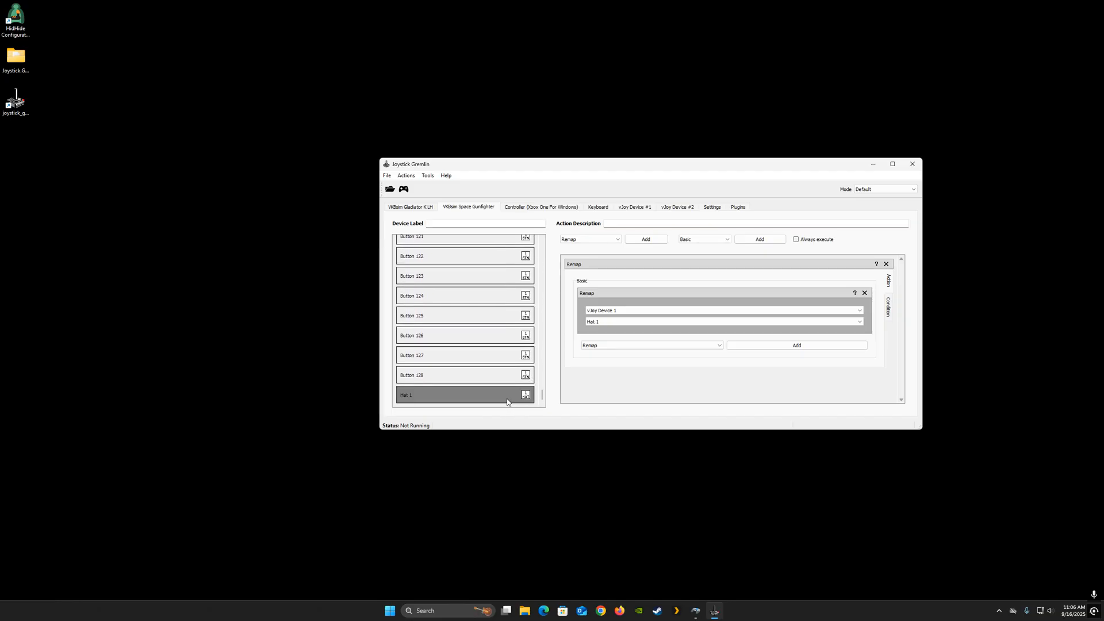
{"action": "left_click", "coordinate": [886, 264]}
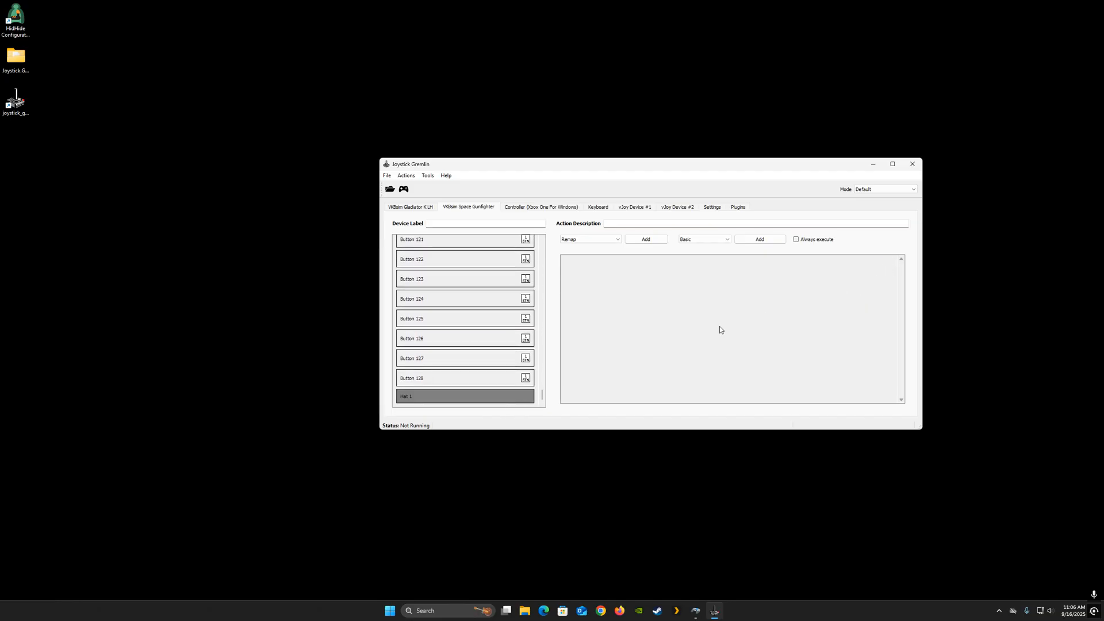
{"action": "left_click", "coordinate": [506, 377]}
{"action": "left_click", "coordinate": [888, 265]}
{"action": "left_click", "coordinate": [501, 361]}
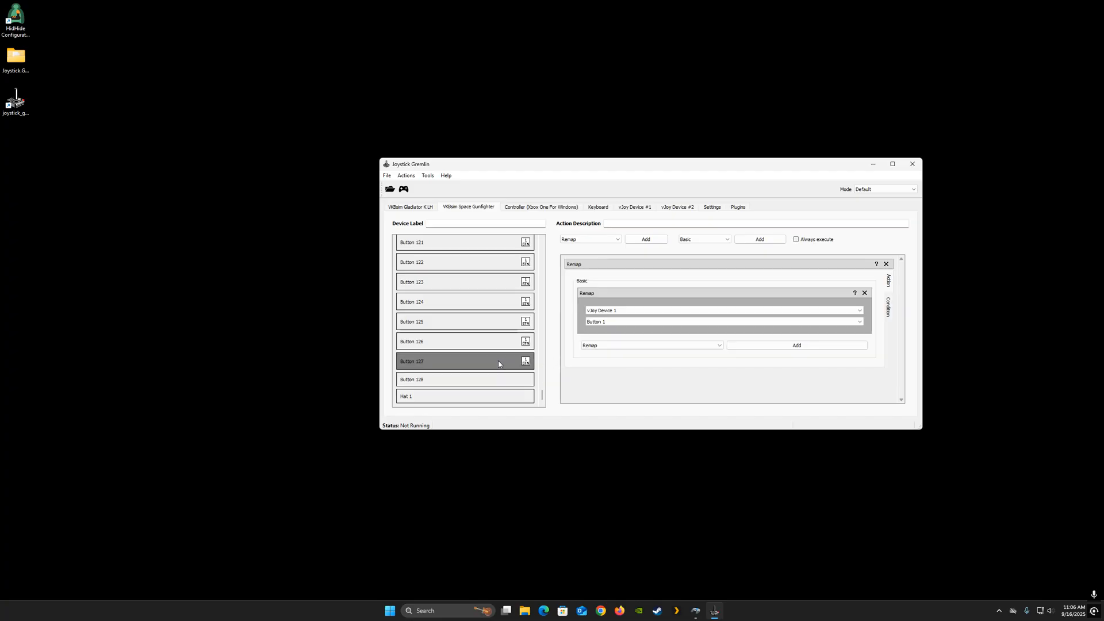
{"action": "left_click", "coordinate": [887, 264]}
{"action": "left_click", "coordinate": [490, 344]}
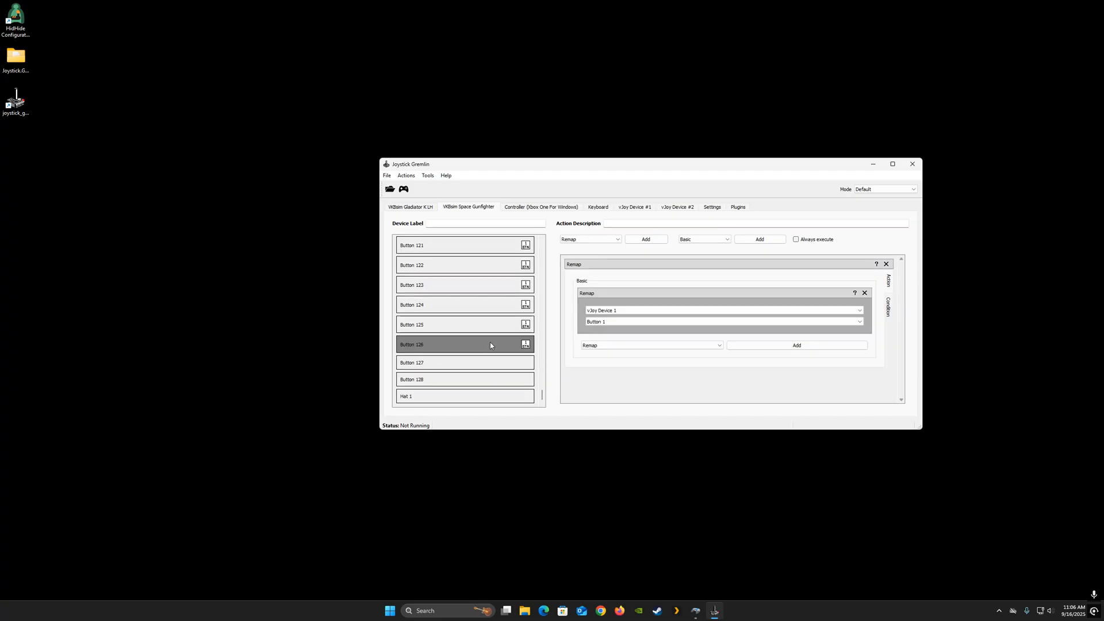
{"action": "left_click", "coordinate": [886, 264]}
{"action": "left_click", "coordinate": [493, 330]}
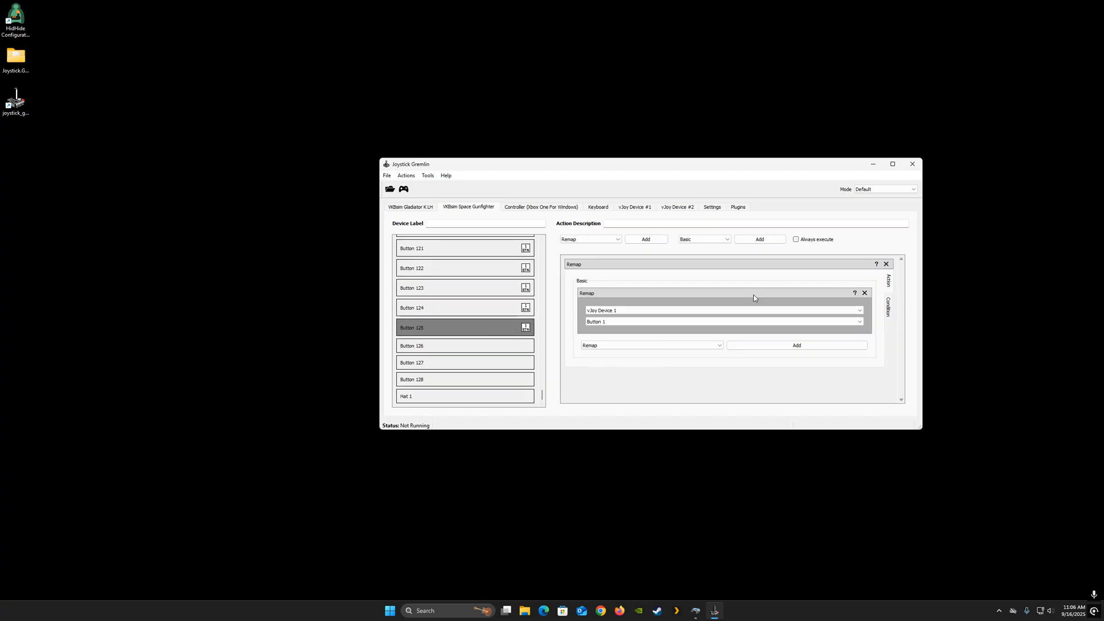
{"action": "left_click", "coordinate": [886, 265]}
{"action": "left_click", "coordinate": [480, 314]}
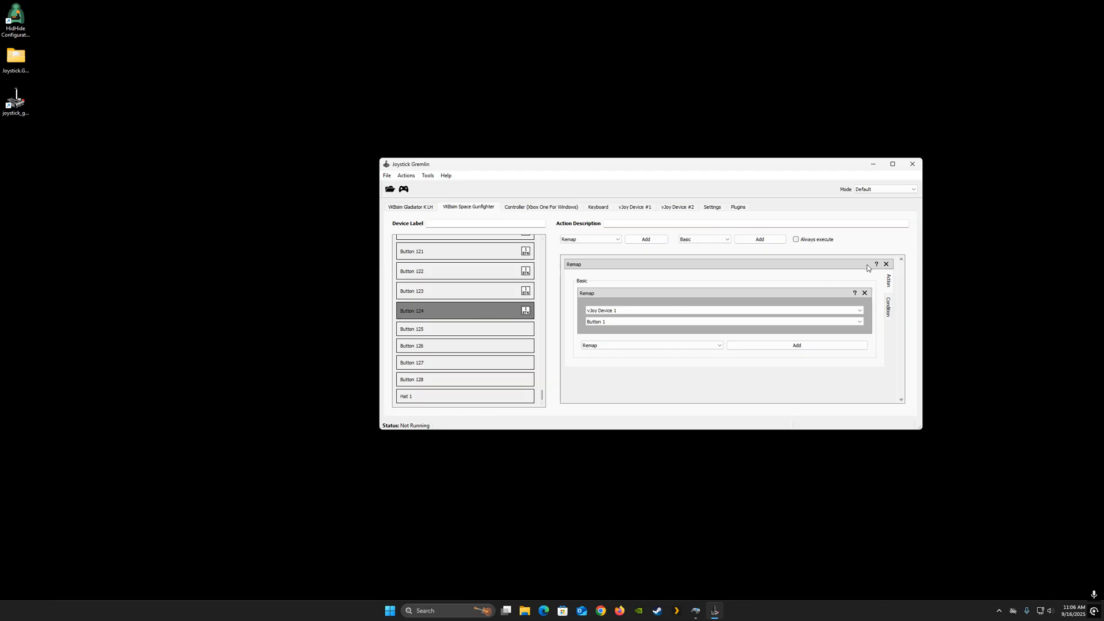
{"action": "left_click", "coordinate": [887, 265]}
{"action": "left_click", "coordinate": [481, 295]}
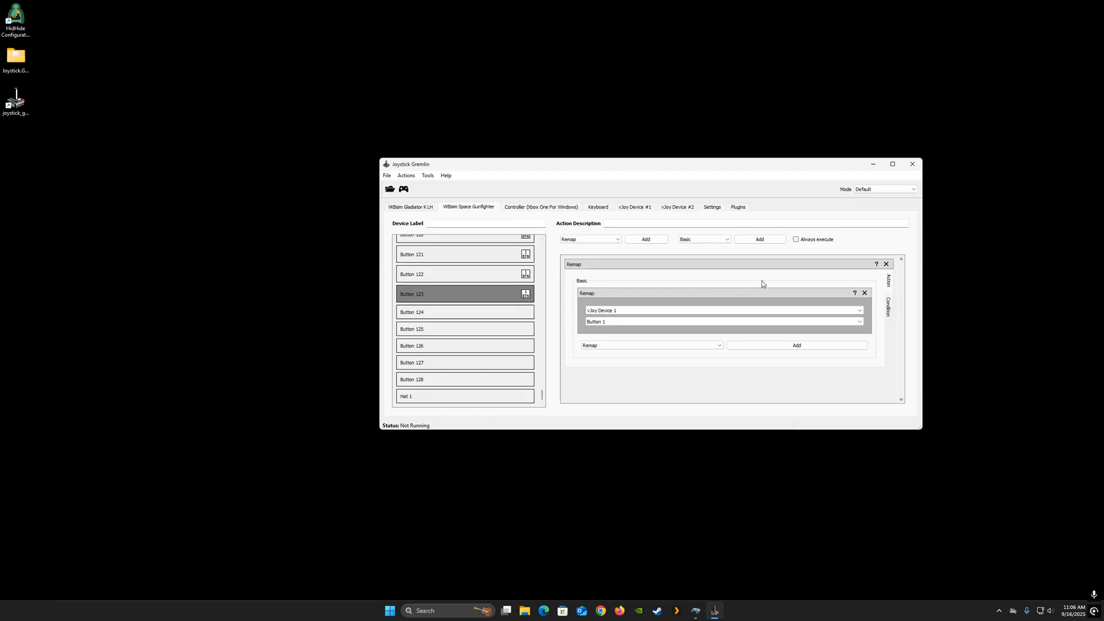
{"action": "left_click", "coordinate": [886, 264]}
{"action": "left_click", "coordinate": [507, 280]}
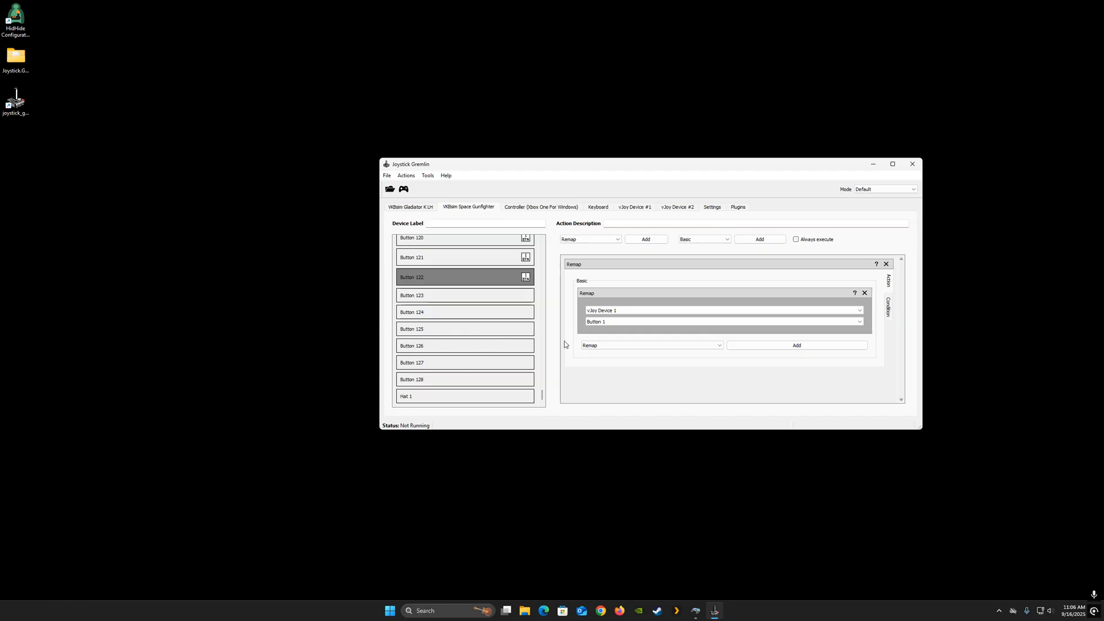
{"action": "left_click", "coordinate": [886, 265]}
{"action": "left_click", "coordinate": [521, 259]}
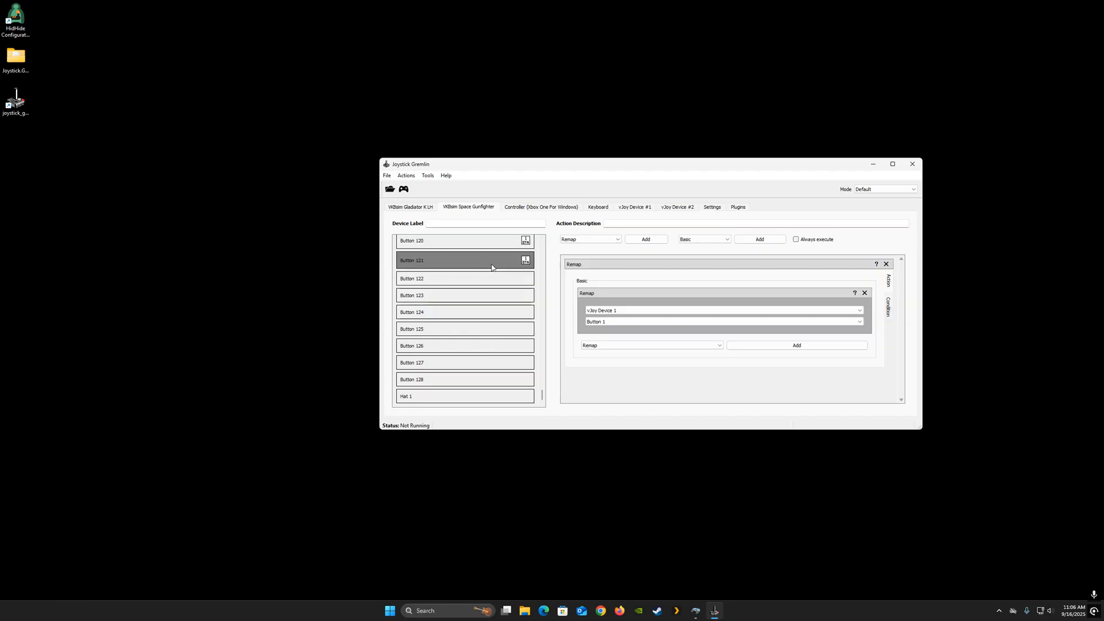
{"action": "left_click", "coordinate": [887, 264]}
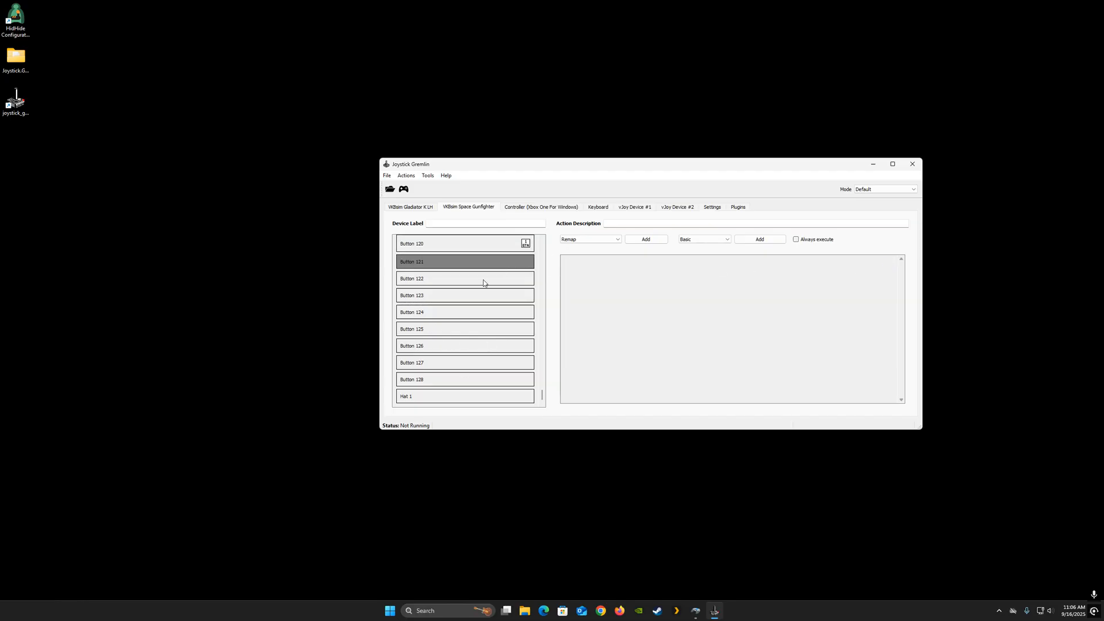
- Add a Remap action to Hat 1 targeting vJoy Device 1 Hat 1
{"action": "left_click", "coordinate": [466, 396]}
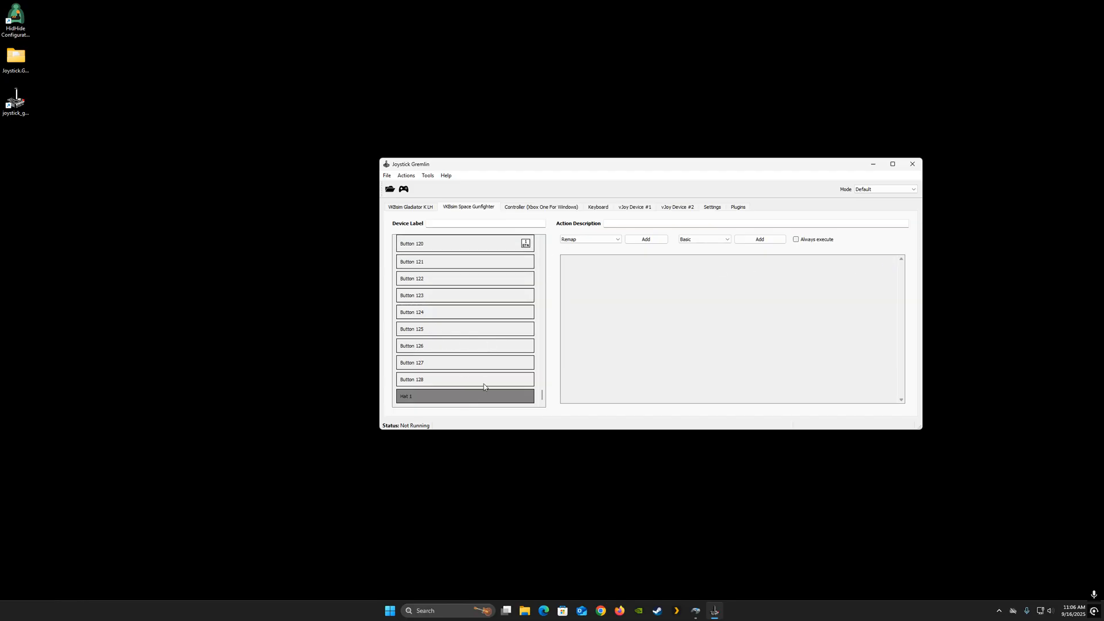
{"action": "left_click", "coordinate": [644, 239]}
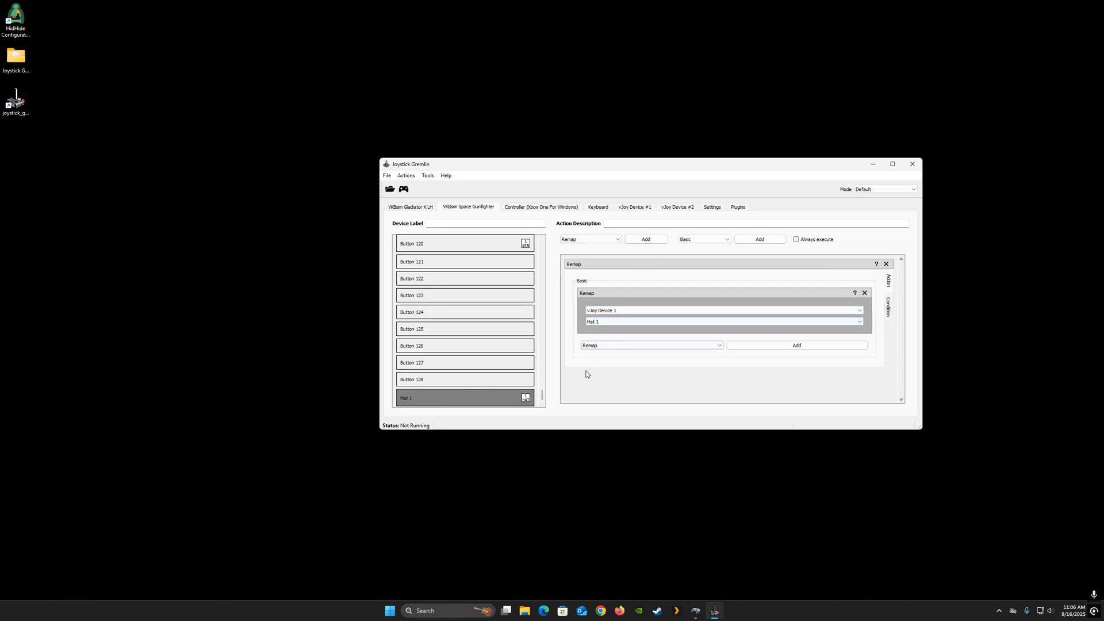
{"action": "left_click", "coordinate": [652, 323]}
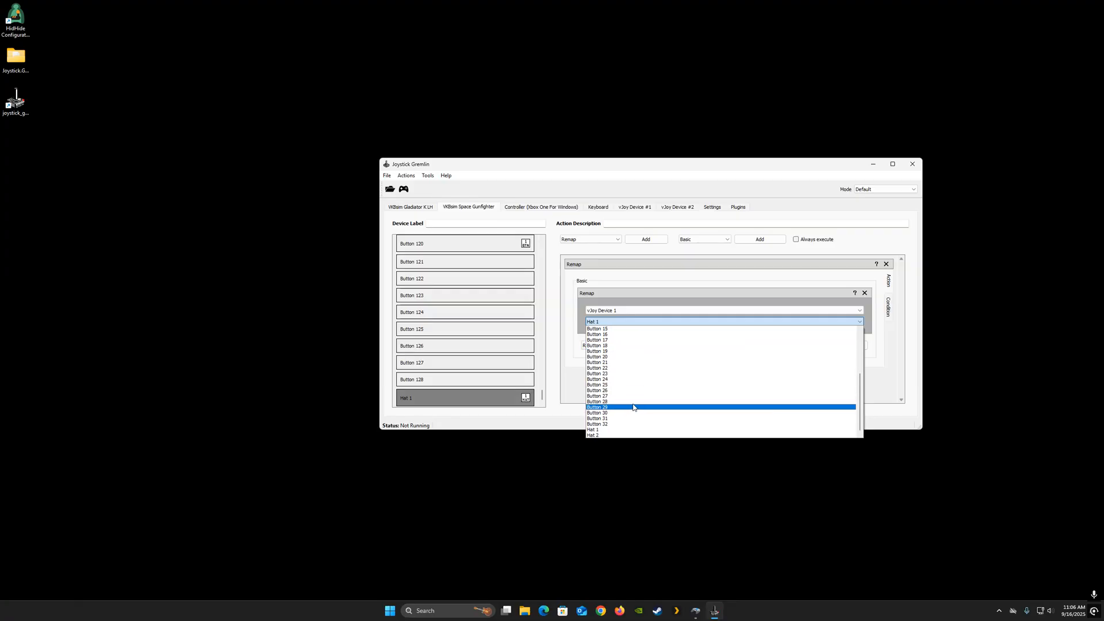
{"action": "left_click", "coordinate": [597, 430]}
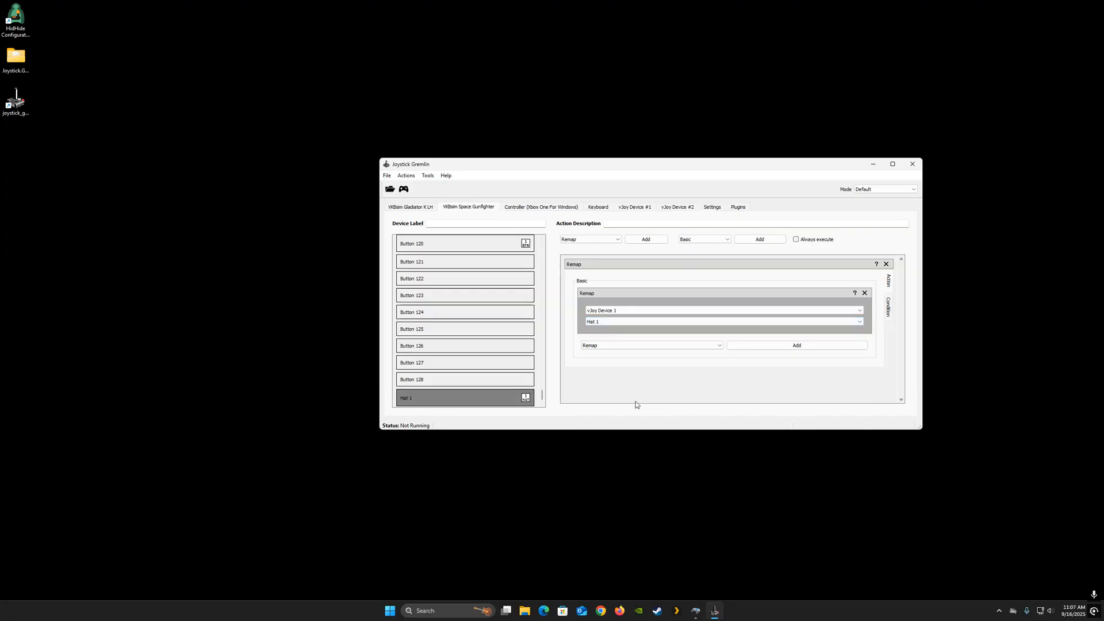
{"action": "scroll", "coordinate": [468, 394], "scroll_direction": "down", "scroll_amount": 1}
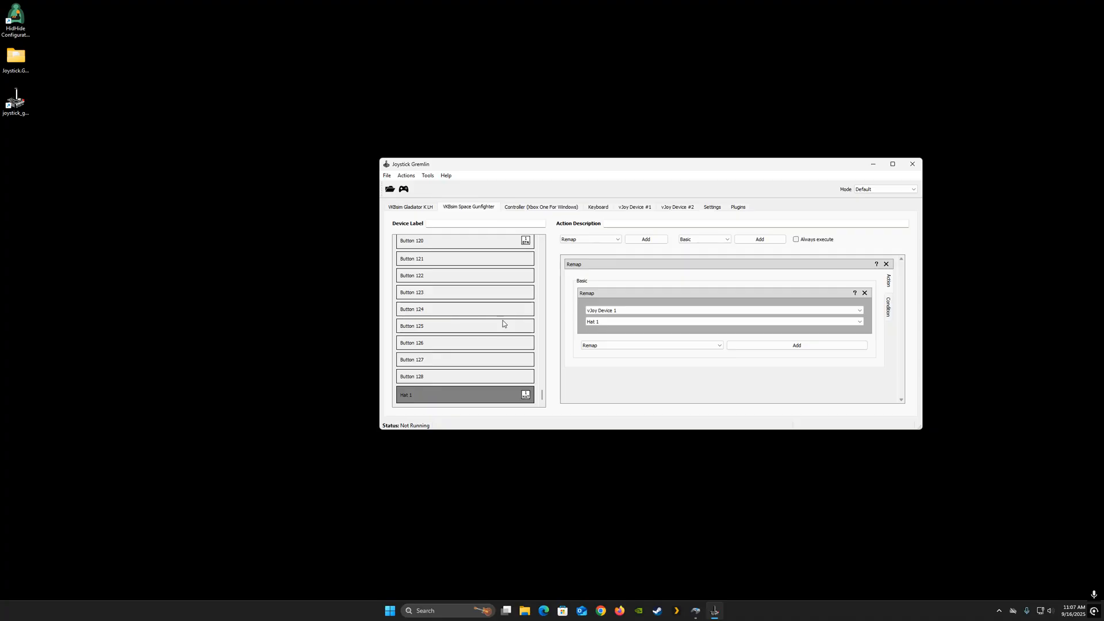
- Remove the remap actions from Buttons 120 down to 115 on the Space Gunfighter
{"action": "scroll", "coordinate": [493, 316], "scroll_direction": "up", "scroll_amount": 2}
{"action": "left_click", "coordinate": [499, 346]}
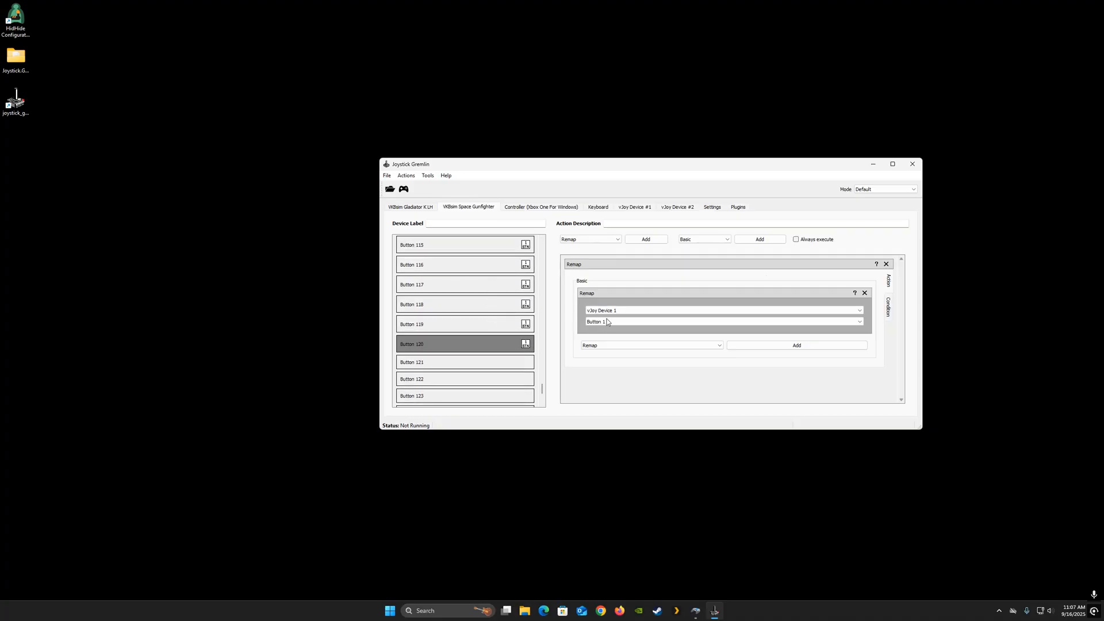
{"action": "left_click", "coordinate": [886, 264]}
{"action": "left_click", "coordinate": [501, 330]}
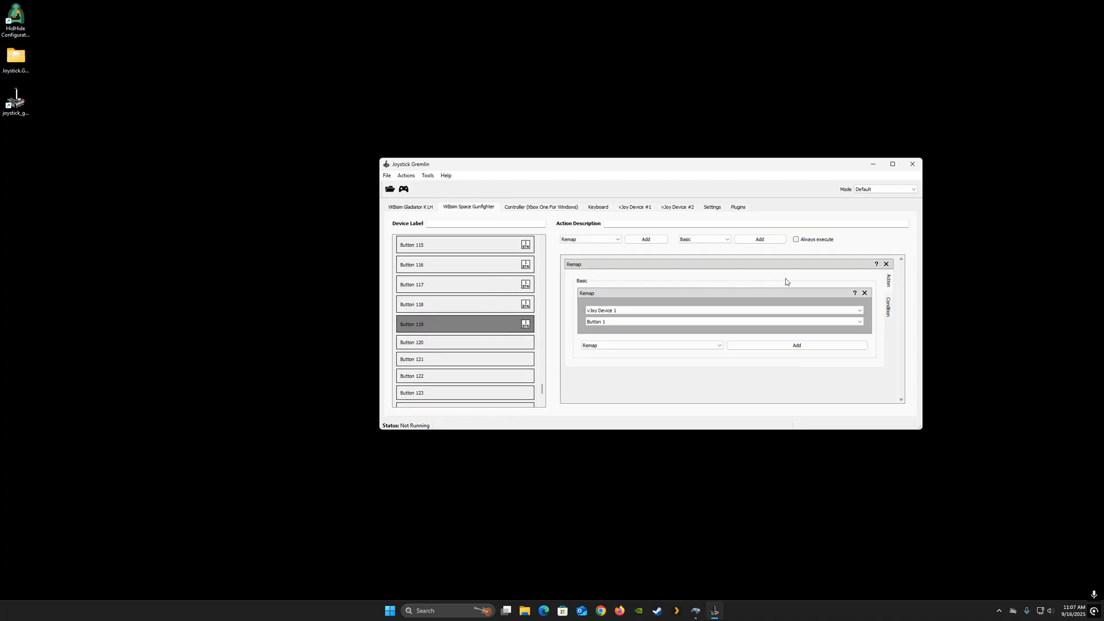
{"action": "left_click", "coordinate": [889, 266]}
{"action": "left_click", "coordinate": [487, 305]}
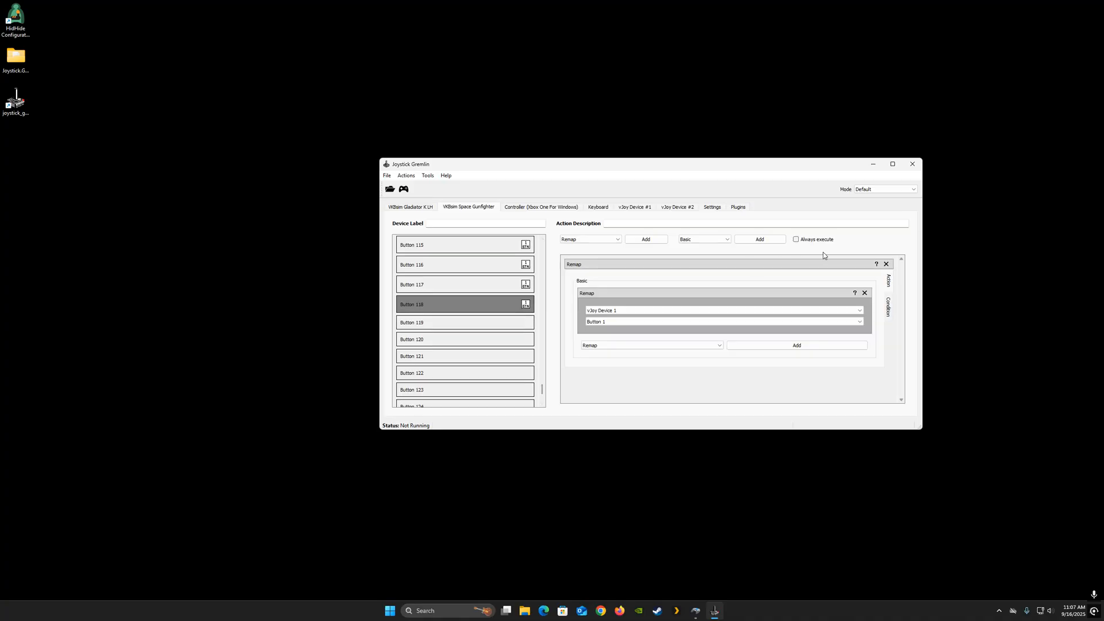
{"action": "left_click", "coordinate": [887, 265]}
{"action": "left_click", "coordinate": [497, 288]}
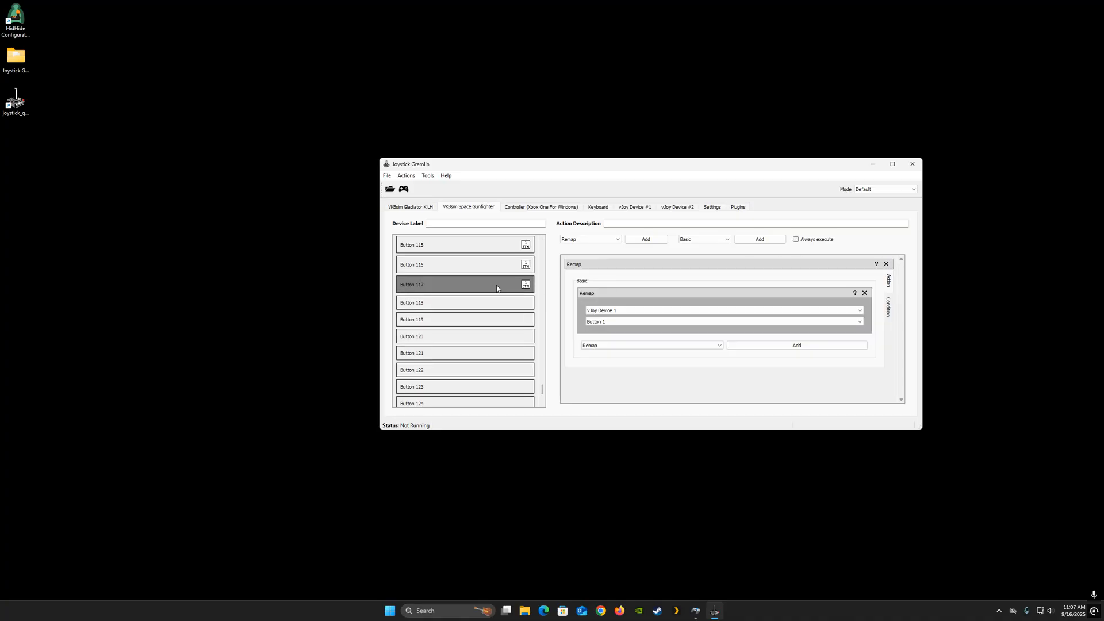
{"action": "left_click", "coordinate": [886, 265]}
{"action": "left_click", "coordinate": [505, 267]}
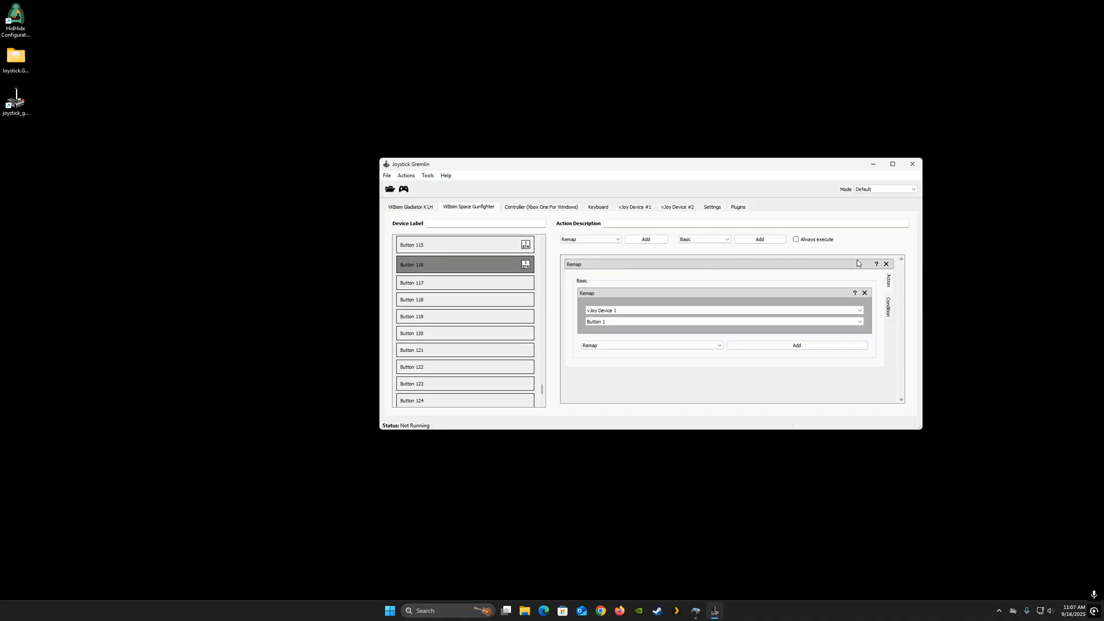
{"action": "left_click", "coordinate": [887, 264]}
{"action": "left_click", "coordinate": [886, 264]}
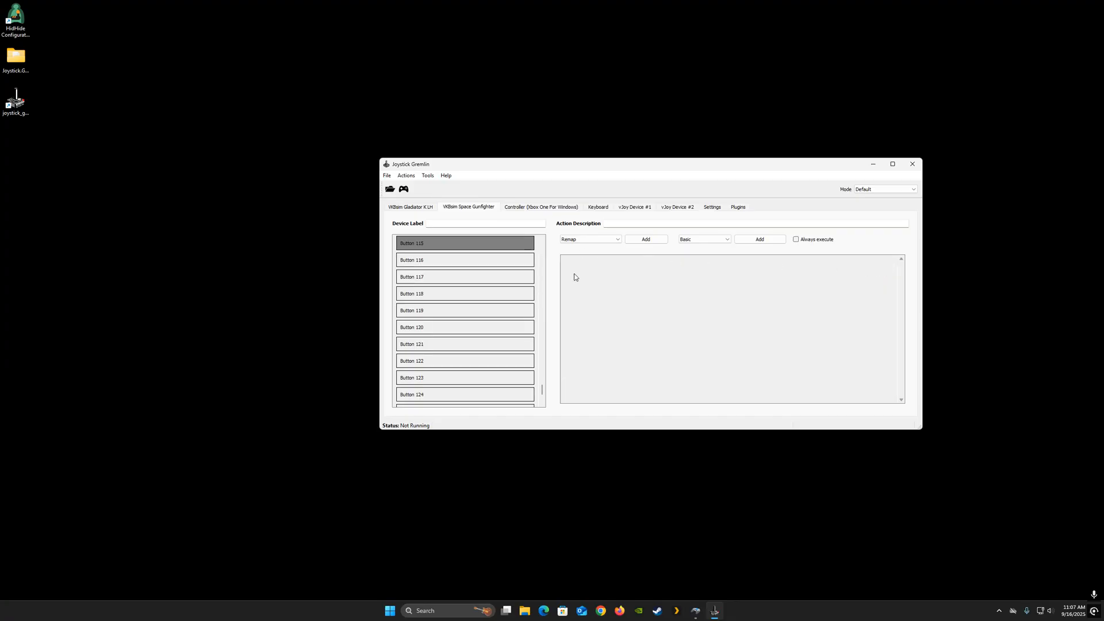
- Scroll through the Space Gunfighter's input list to review which buttons still carry remap actions
{"action": "scroll", "coordinate": [508, 290], "scroll_direction": "up", "scroll_amount": 3}
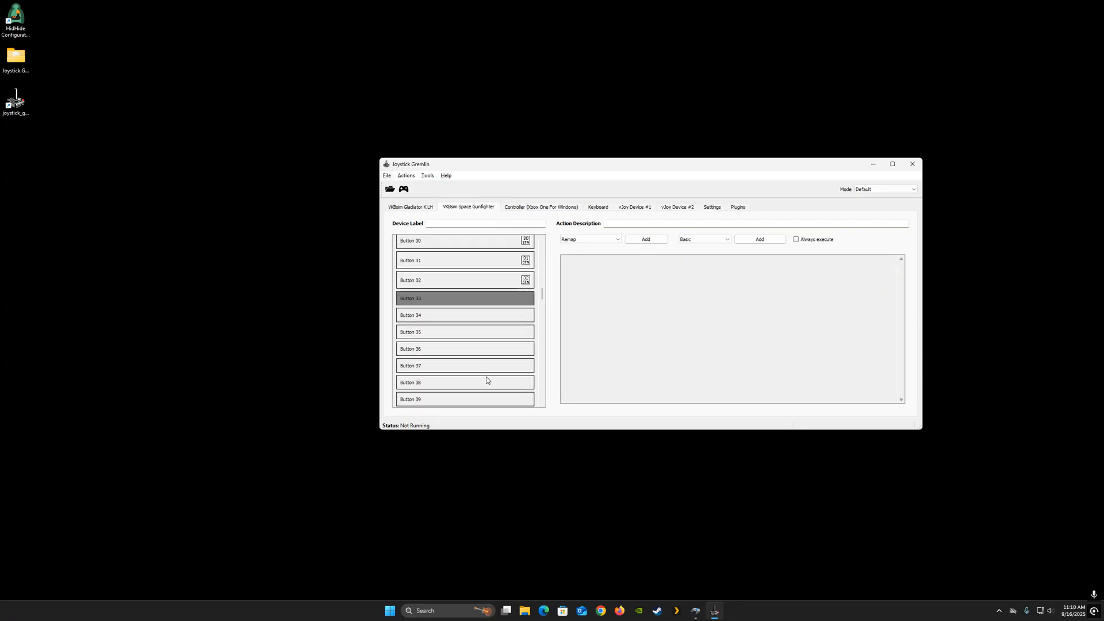
{"action": "scroll", "coordinate": [483, 378], "scroll_direction": "down", "scroll_amount": 4}
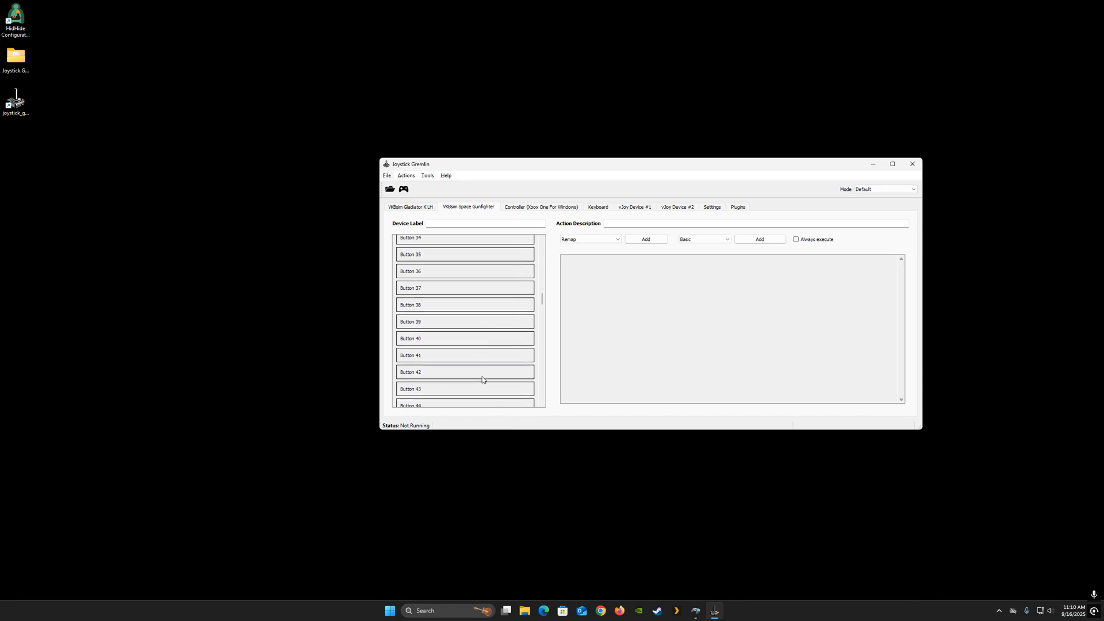
{"action": "scroll", "coordinate": [482, 378], "scroll_direction": "up", "scroll_amount": 10}
{"action": "scroll", "coordinate": [475, 369], "scroll_direction": "up", "scroll_amount": 5}
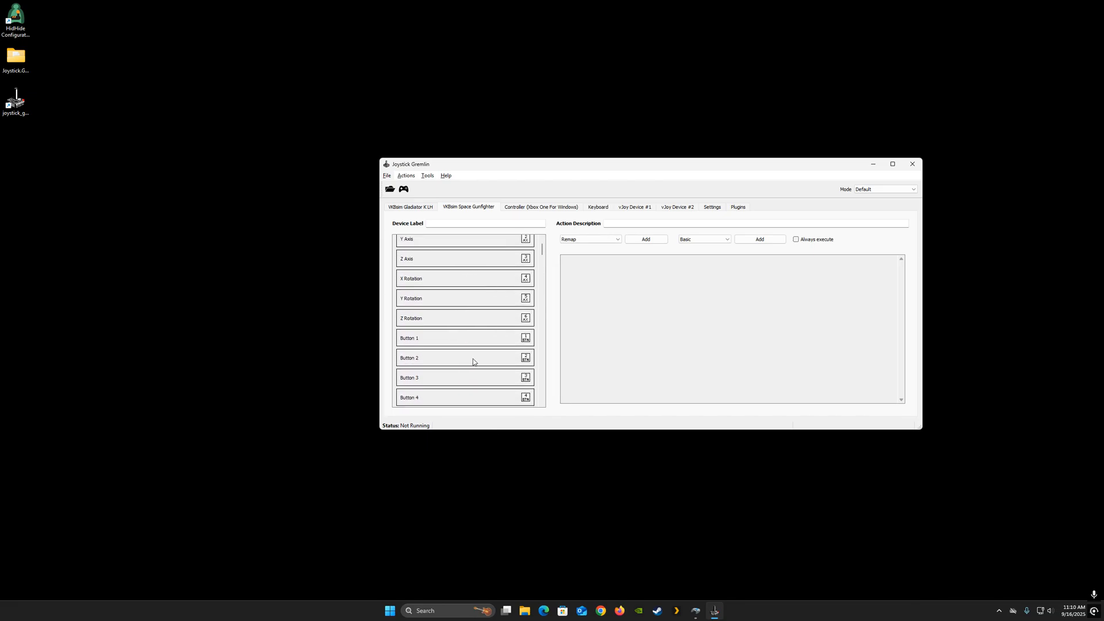
{"action": "scroll", "coordinate": [471, 350], "scroll_direction": "down", "scroll_amount": 20}
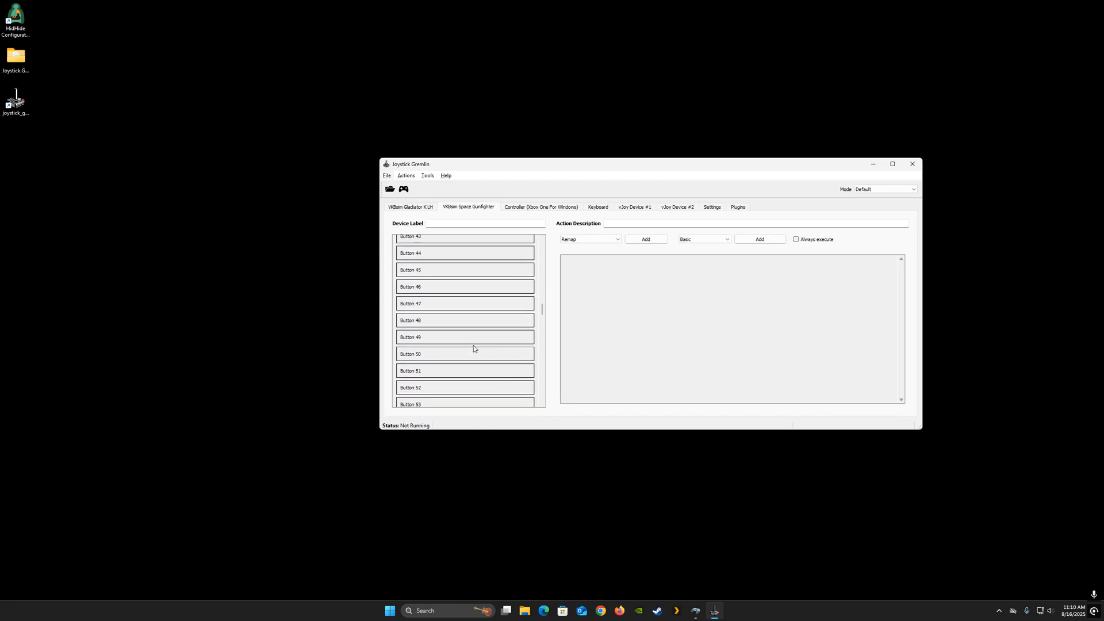
{"action": "scroll", "coordinate": [473, 348], "scroll_direction": "down", "scroll_amount": 7}
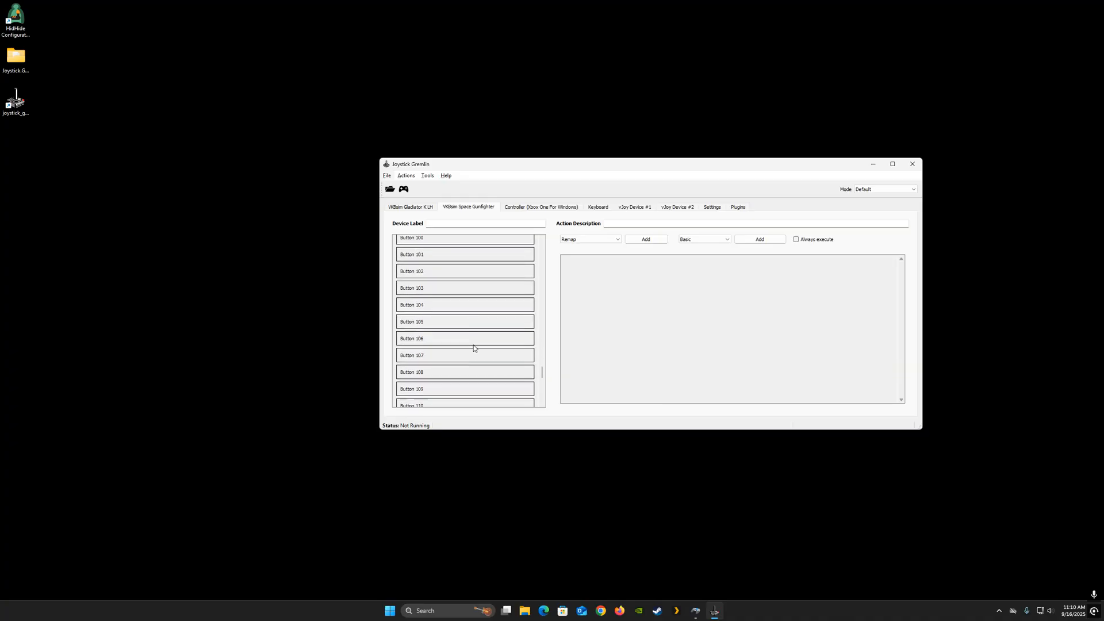
{"action": "scroll", "coordinate": [489, 348], "scroll_direction": "up", "scroll_amount": 20}
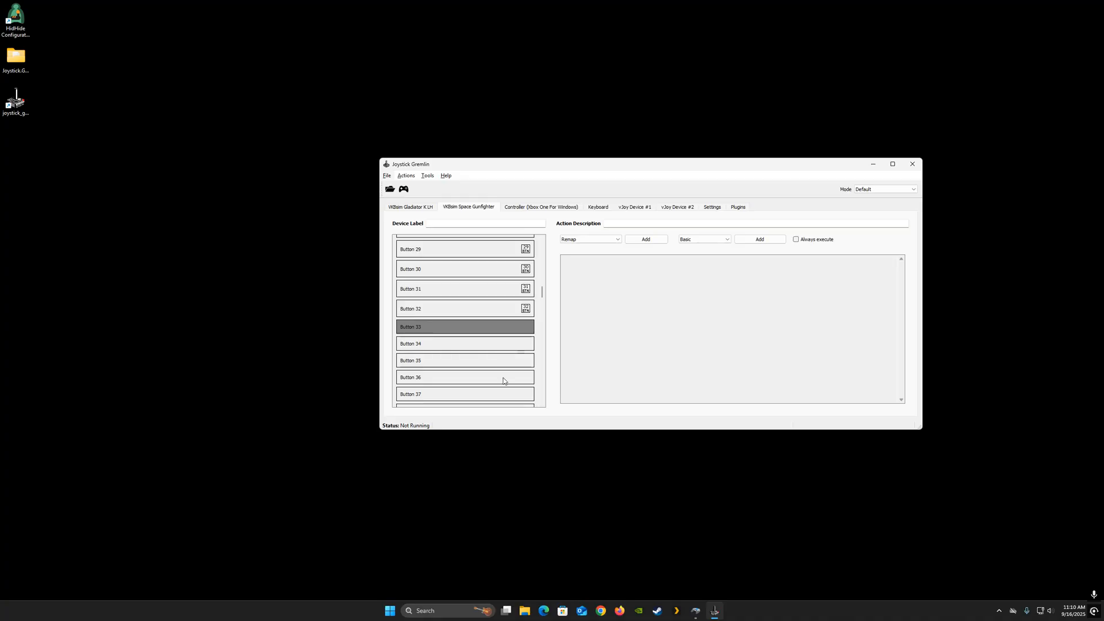
{"action": "scroll", "coordinate": [503, 377], "scroll_direction": "down", "scroll_amount": 9}
{"action": "scroll", "coordinate": [478, 363], "scroll_direction": "down", "scroll_amount": 20}
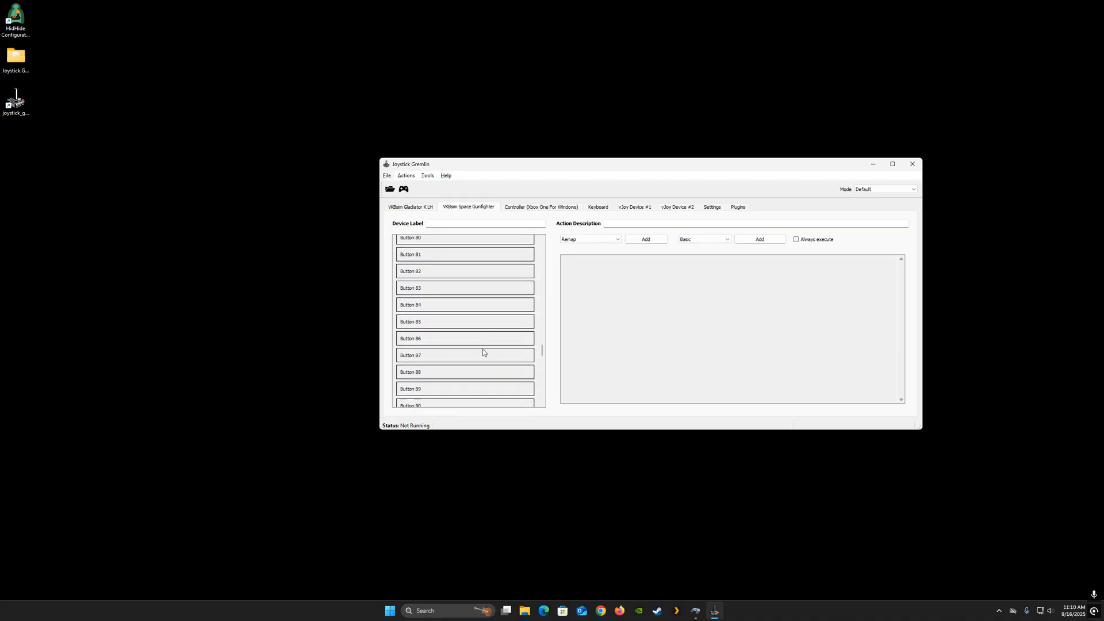
{"action": "scroll", "coordinate": [483, 349], "scroll_direction": "down", "scroll_amount": 2}
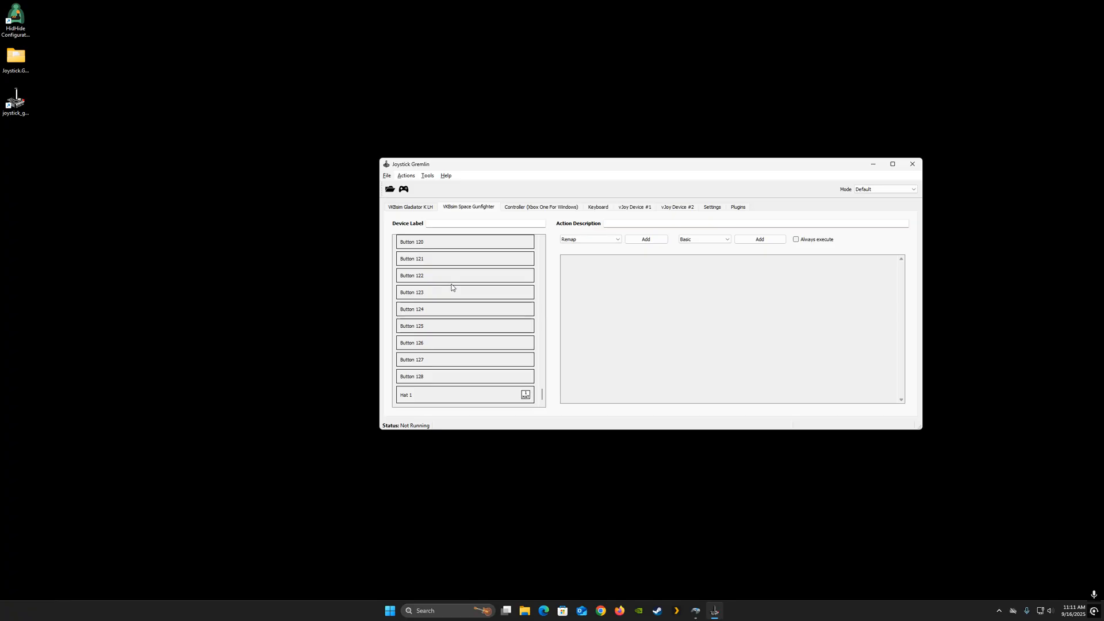
- On the VKBsim Gladiator K.I.M, add a Remap action to X Axis targeting vJoy Device 2 X Axis
{"action": "left_click", "coordinate": [414, 208]}
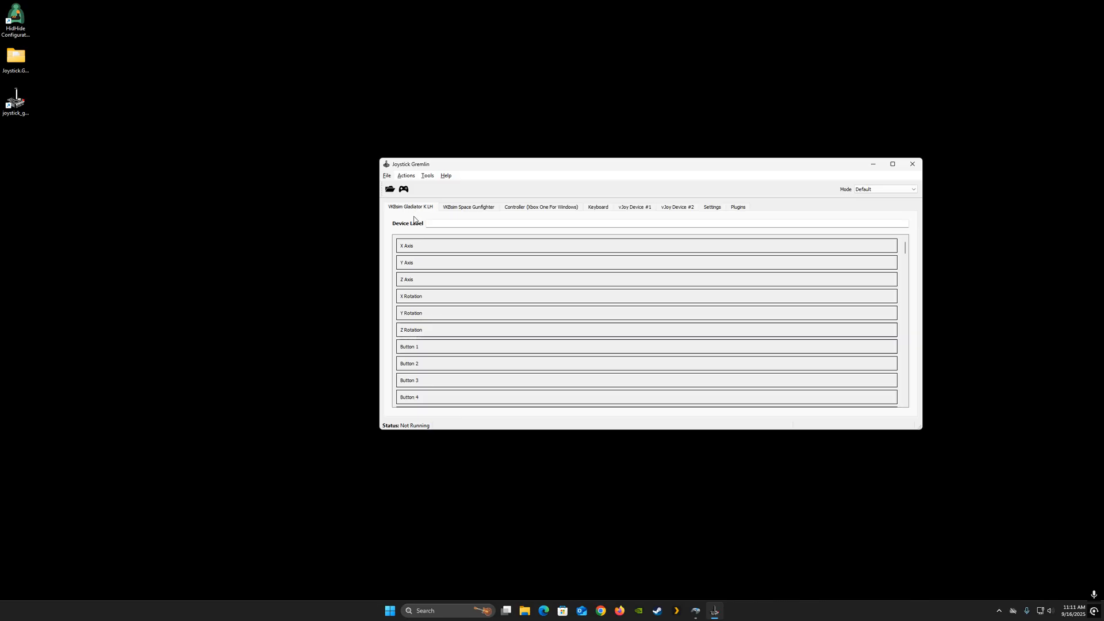
{"action": "left_click", "coordinate": [443, 249]}
{"action": "left_click", "coordinate": [646, 239]}
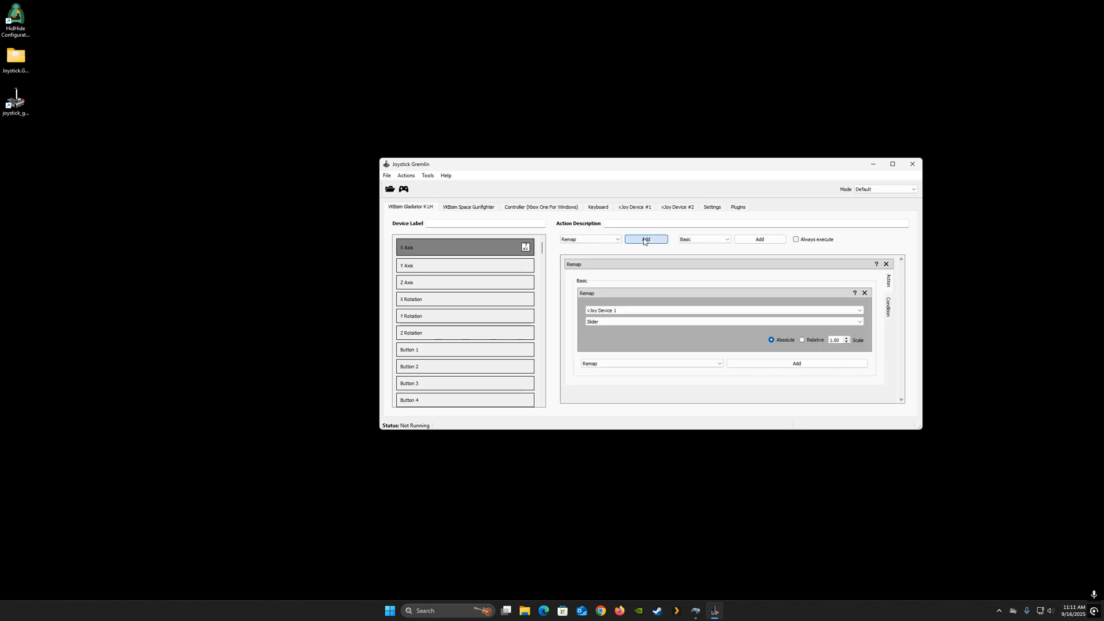
{"action": "left_click", "coordinate": [618, 312]}
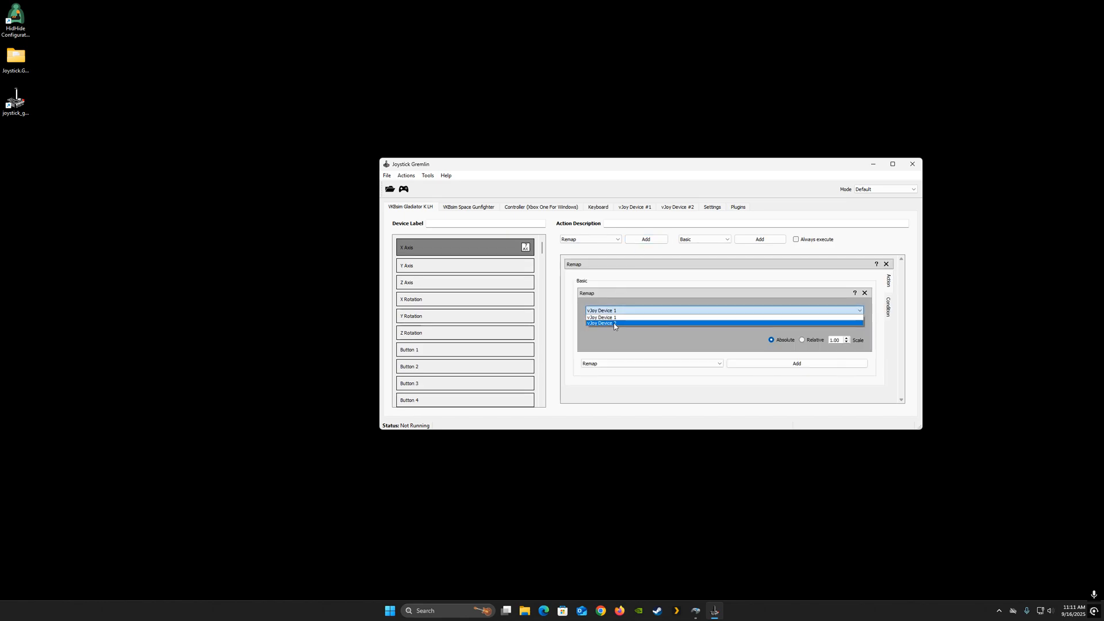
{"action": "left_click", "coordinate": [624, 321]}
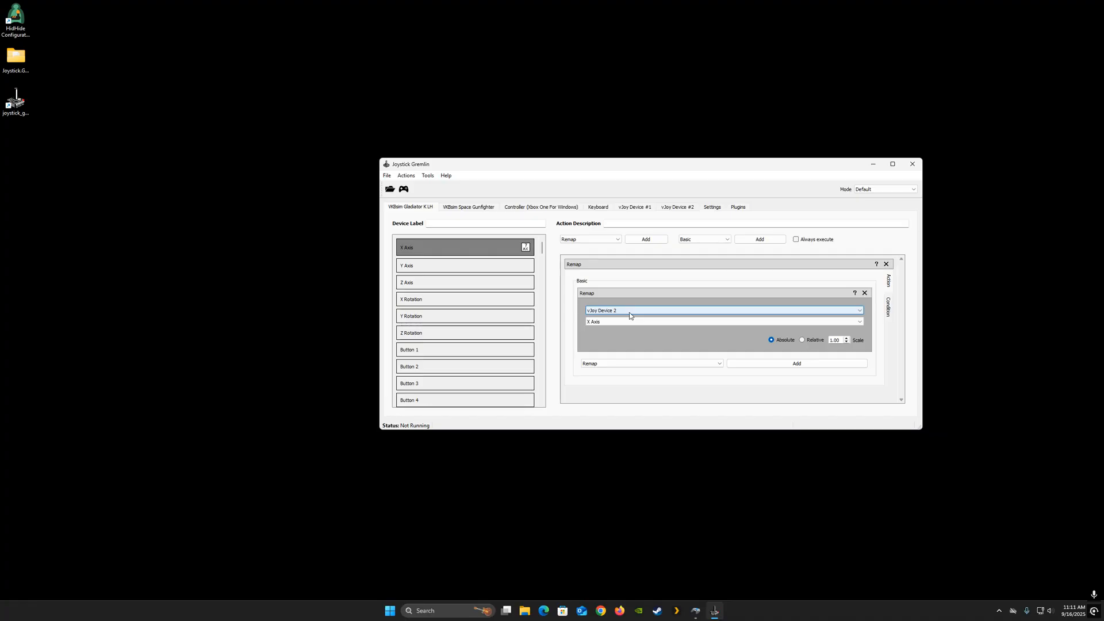
- Add a Remap action to the Gladiator's Y Axis targeting vJoy Device 2 Y Axis
{"action": "left_click", "coordinate": [481, 271]}
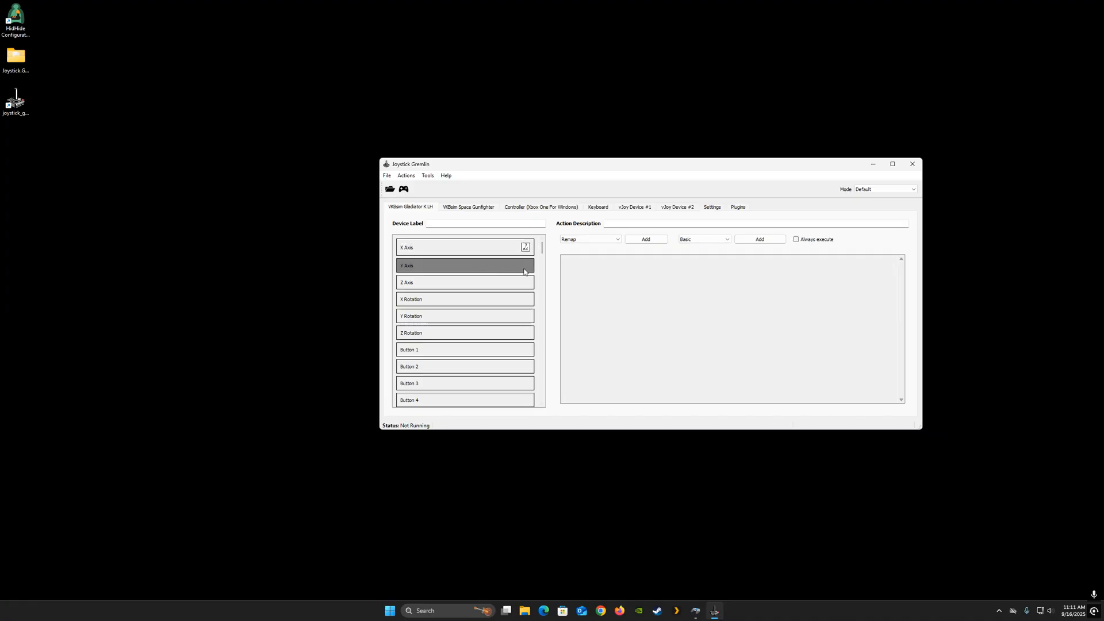
{"action": "left_click", "coordinate": [645, 239]}
{"action": "left_click", "coordinate": [616, 311]}
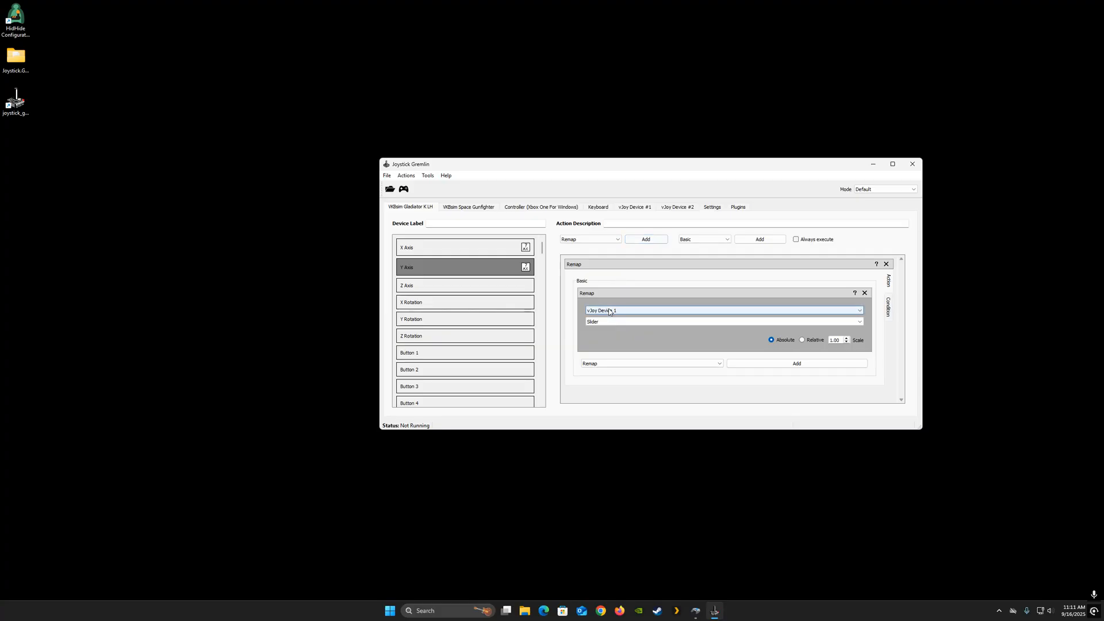
{"action": "left_click", "coordinate": [618, 324]}
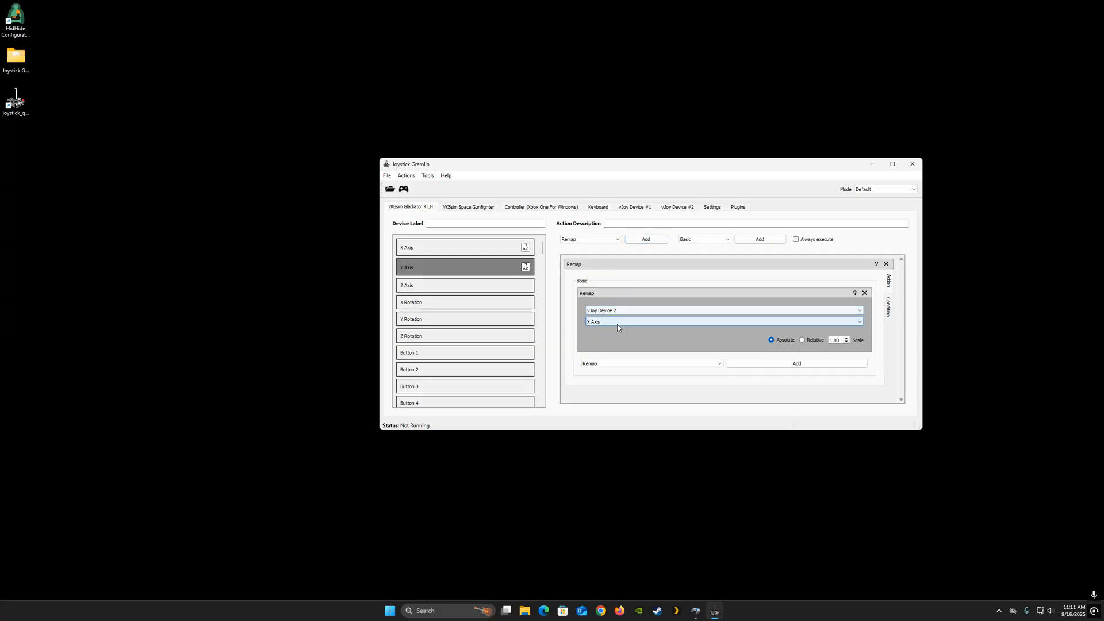
{"action": "left_click", "coordinate": [618, 325]}
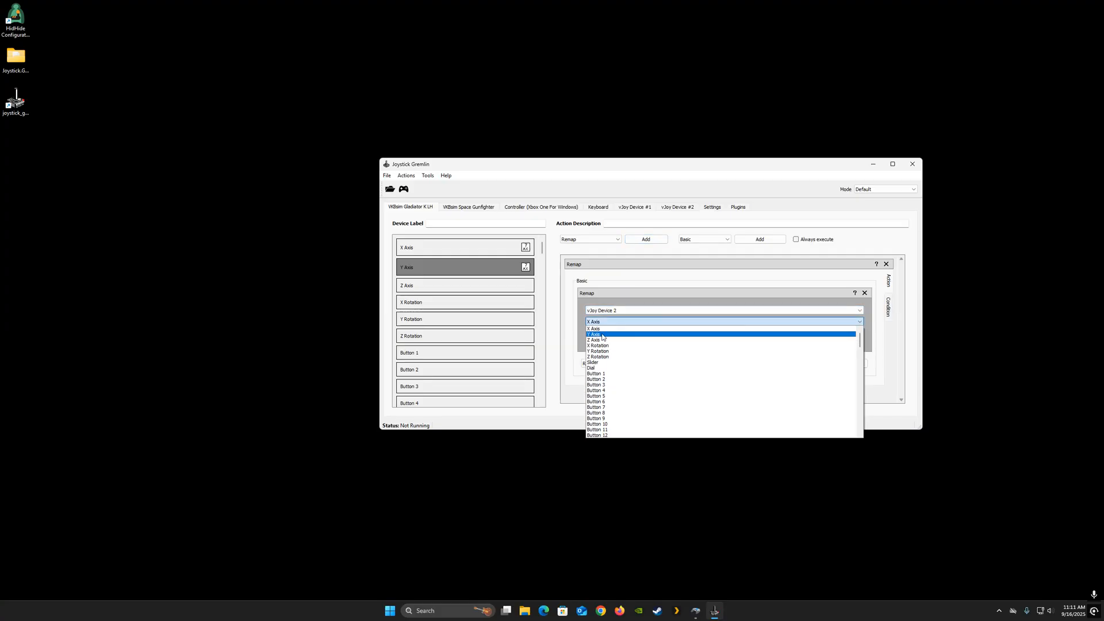
{"action": "left_click", "coordinate": [615, 335]}
- Add a Remap action to the Gladiator's Z Axis targeting vJoy Device 2 Z Axis
{"action": "left_click", "coordinate": [493, 291]}
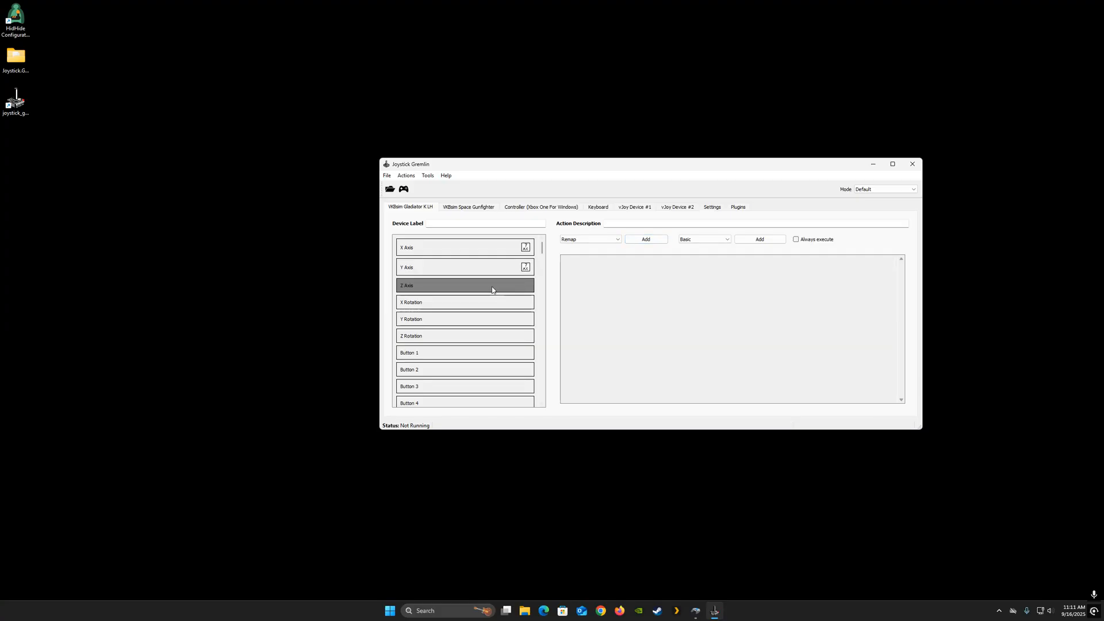
{"action": "left_click", "coordinate": [630, 241]}
{"action": "left_click", "coordinate": [622, 310]}
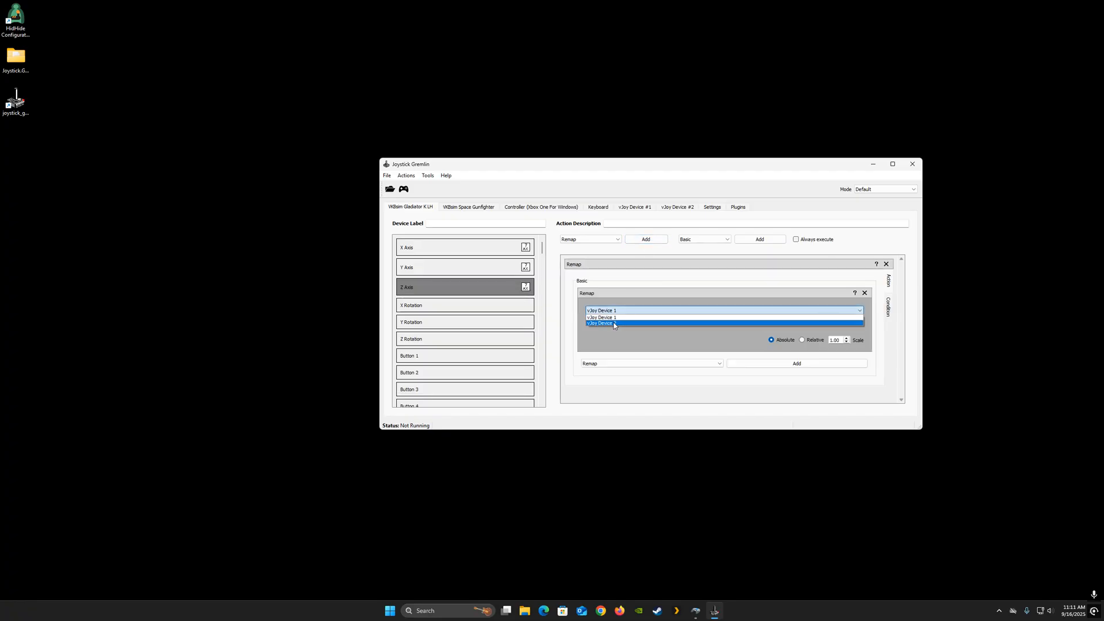
{"action": "left_click", "coordinate": [613, 324]}
{"action": "left_click", "coordinate": [599, 323]}
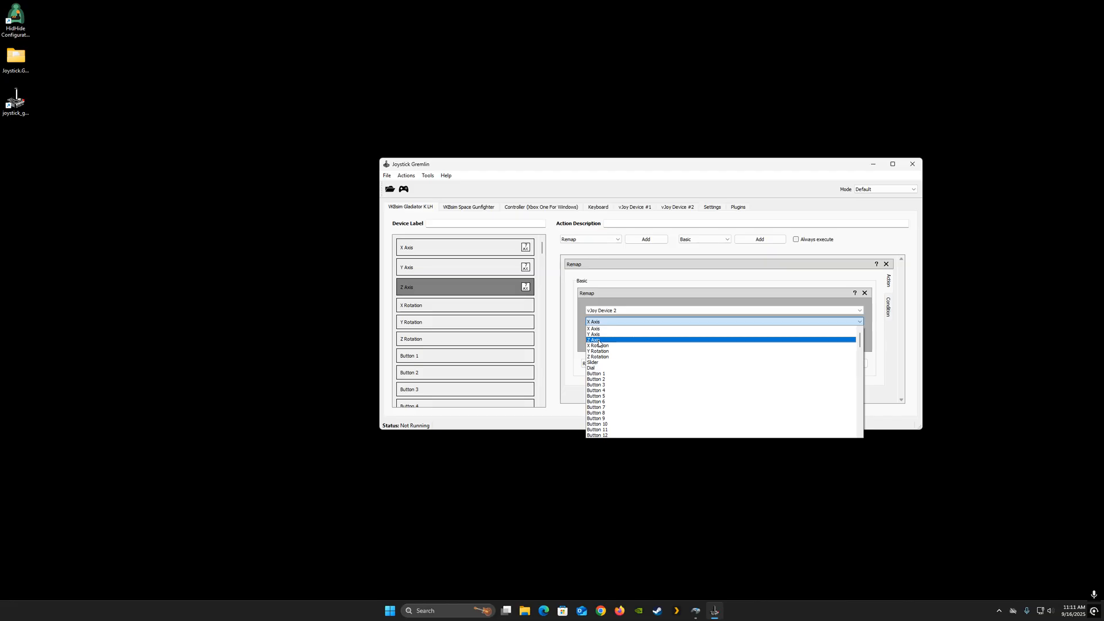
{"action": "left_click", "coordinate": [598, 340]}
- Add a Remap action to the Gladiator's X Rotation targeting vJoy Device 2 X Rotation
{"action": "left_click", "coordinate": [494, 307]}
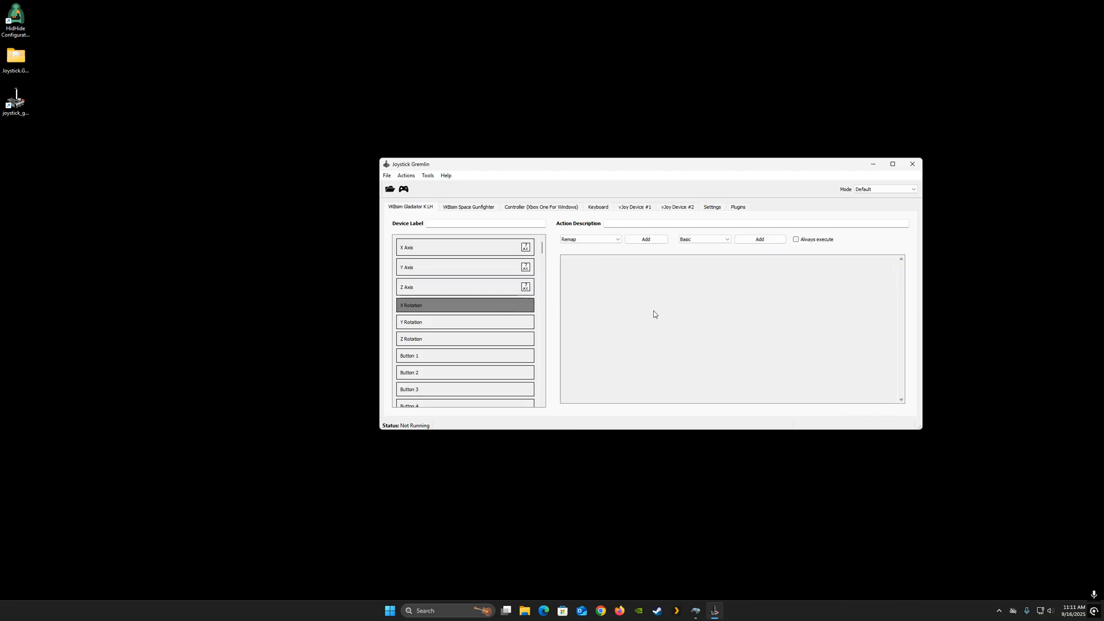
{"action": "left_click", "coordinate": [612, 239]}
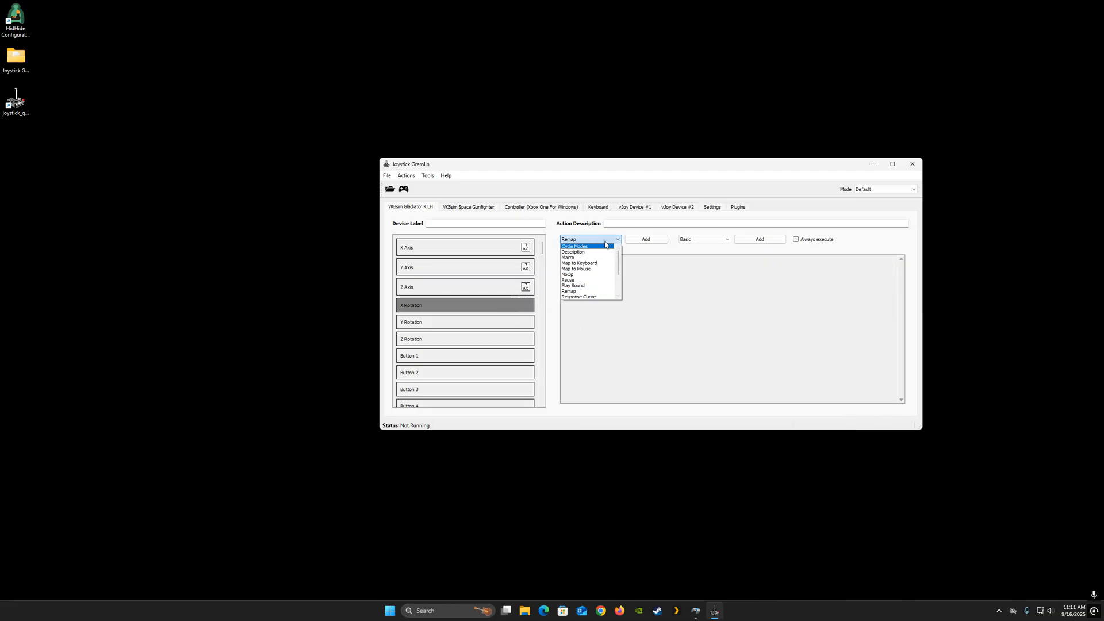
{"action": "left_click", "coordinate": [592, 243]}
{"action": "left_click", "coordinate": [637, 240]}
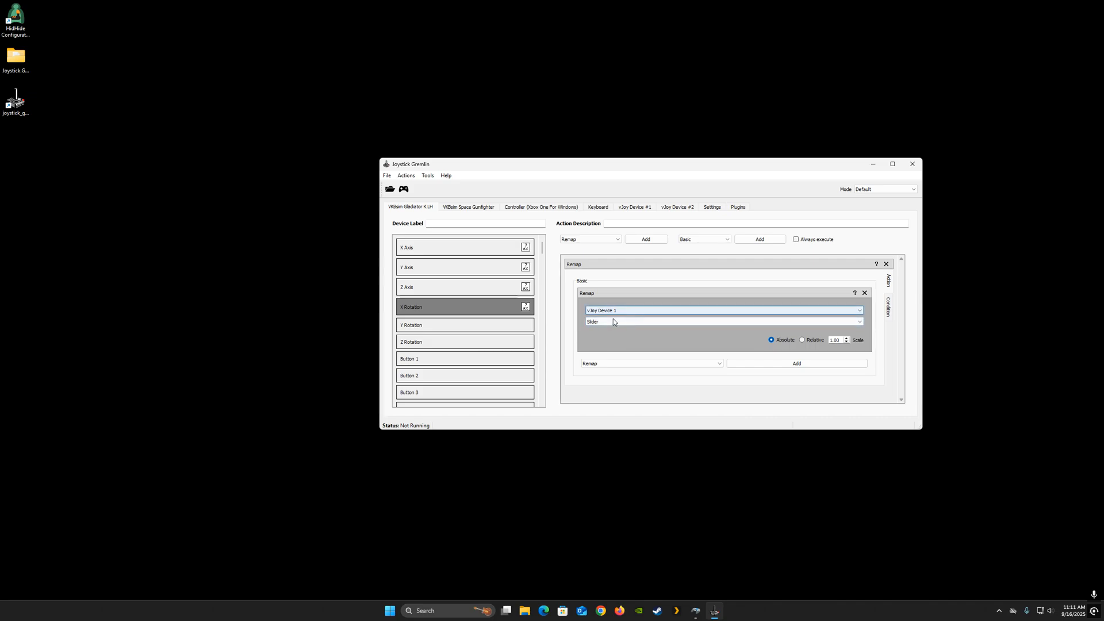
{"action": "left_click", "coordinate": [618, 311]}
{"action": "left_click", "coordinate": [609, 324]}
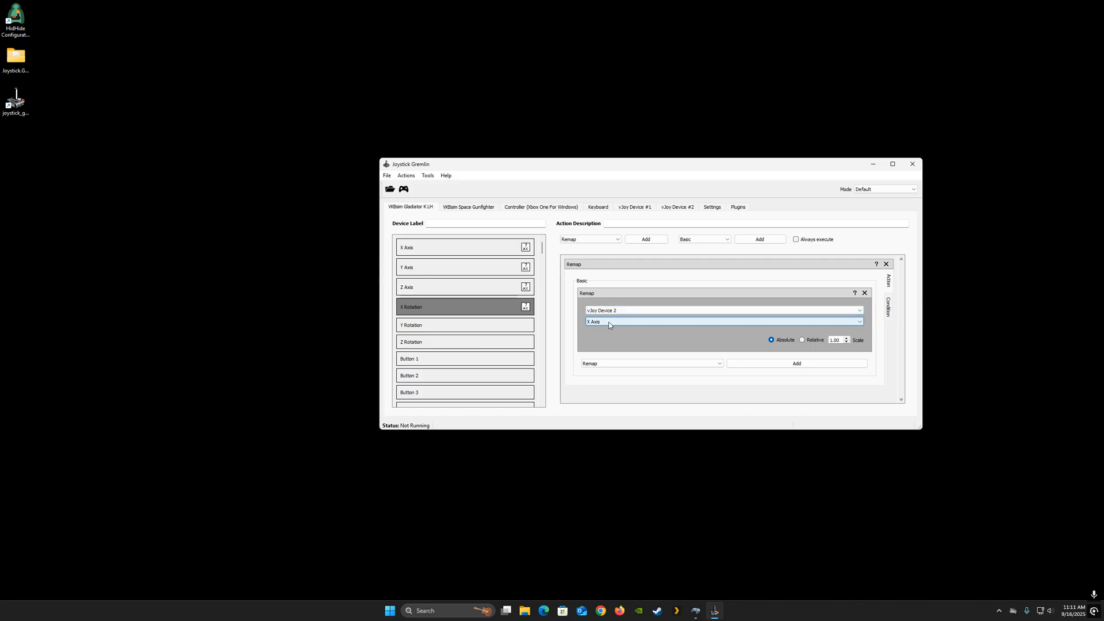
{"action": "left_click", "coordinate": [607, 323]}
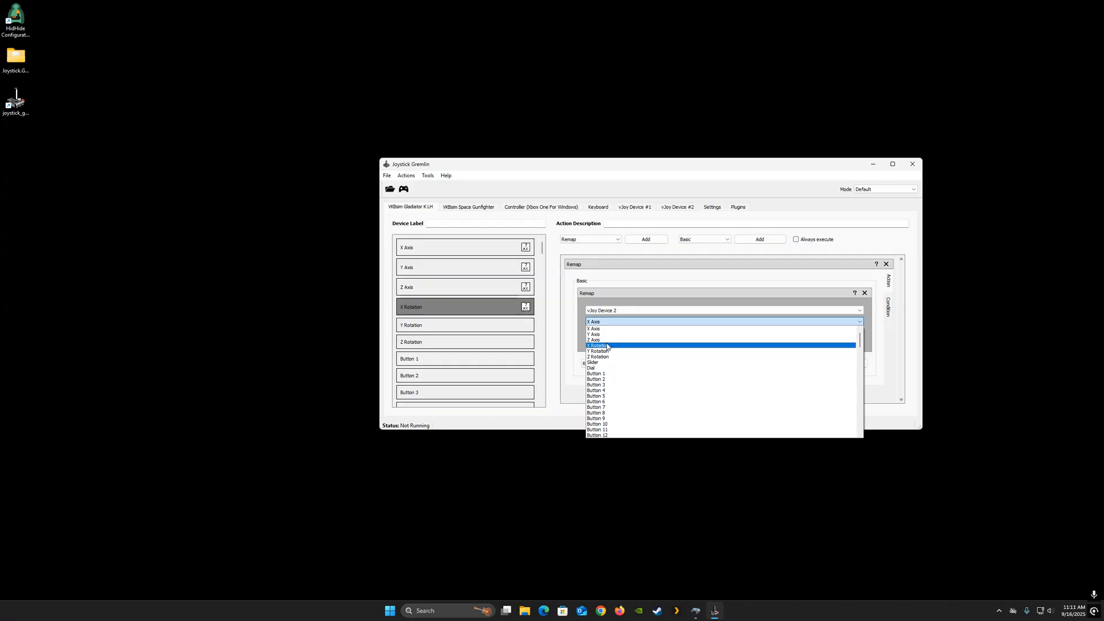
{"action": "left_click", "coordinate": [606, 346]}
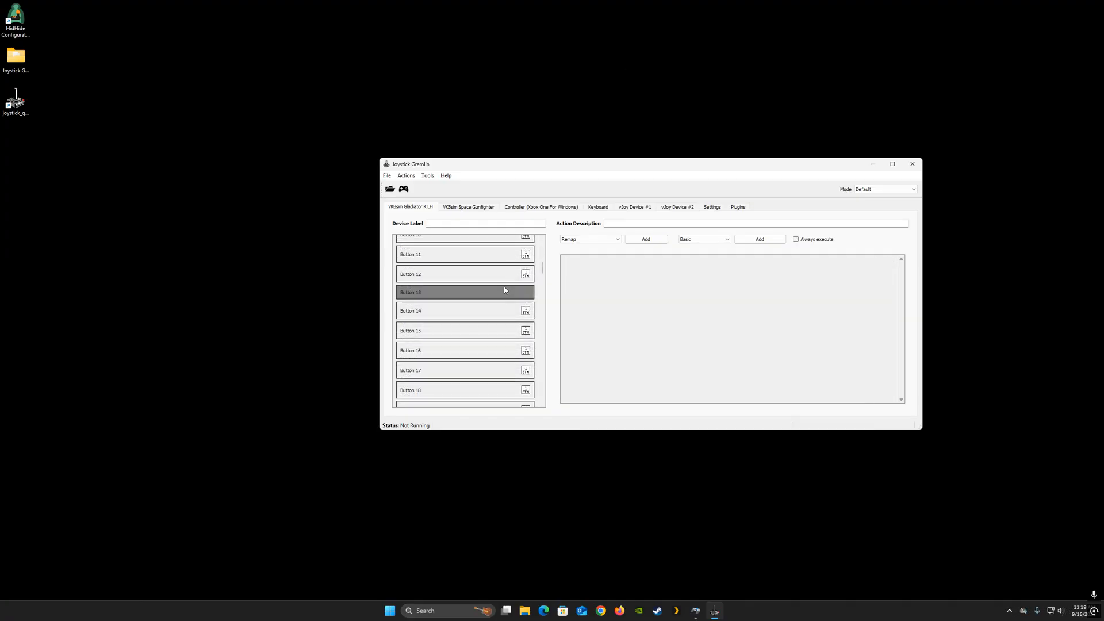
- Add a Remap action to the Gladiator's Button 13 targeting vJoy Device 2 Button 13
{"action": "left_click", "coordinate": [645, 239]}
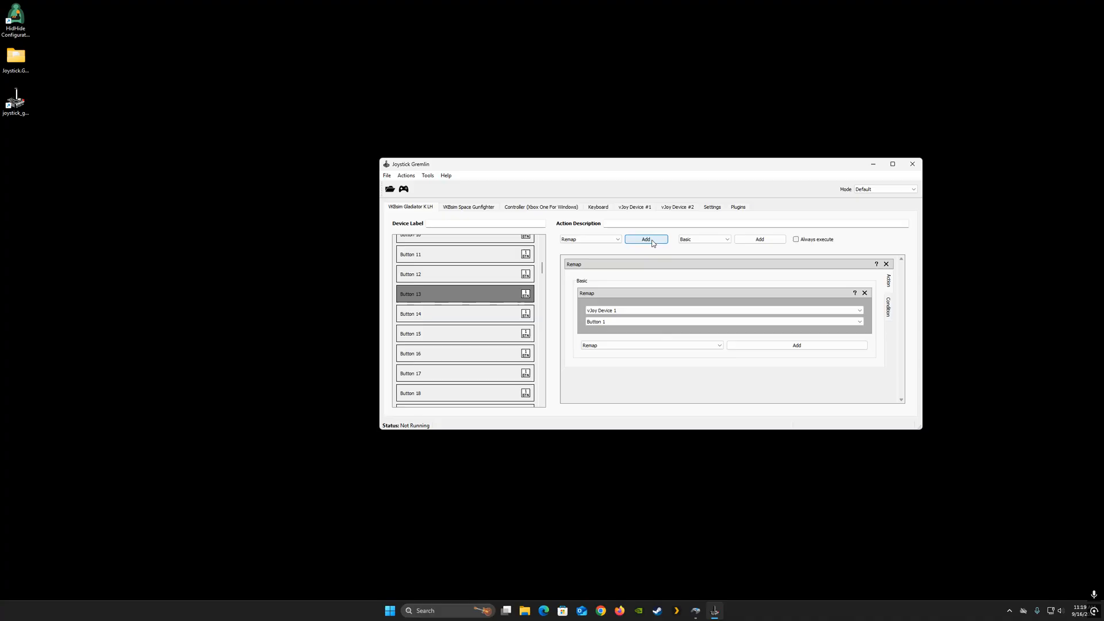
{"action": "left_click", "coordinate": [645, 311]}
{"action": "left_click", "coordinate": [633, 320]}
{"action": "left_click", "coordinate": [629, 322]}
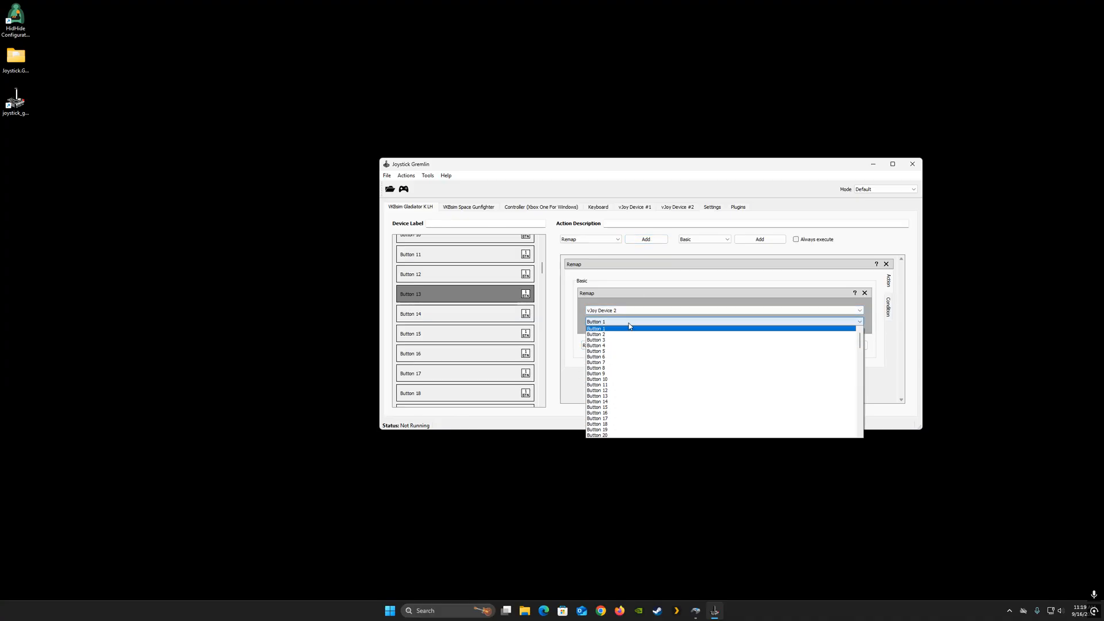
{"action": "left_click", "coordinate": [605, 396]}
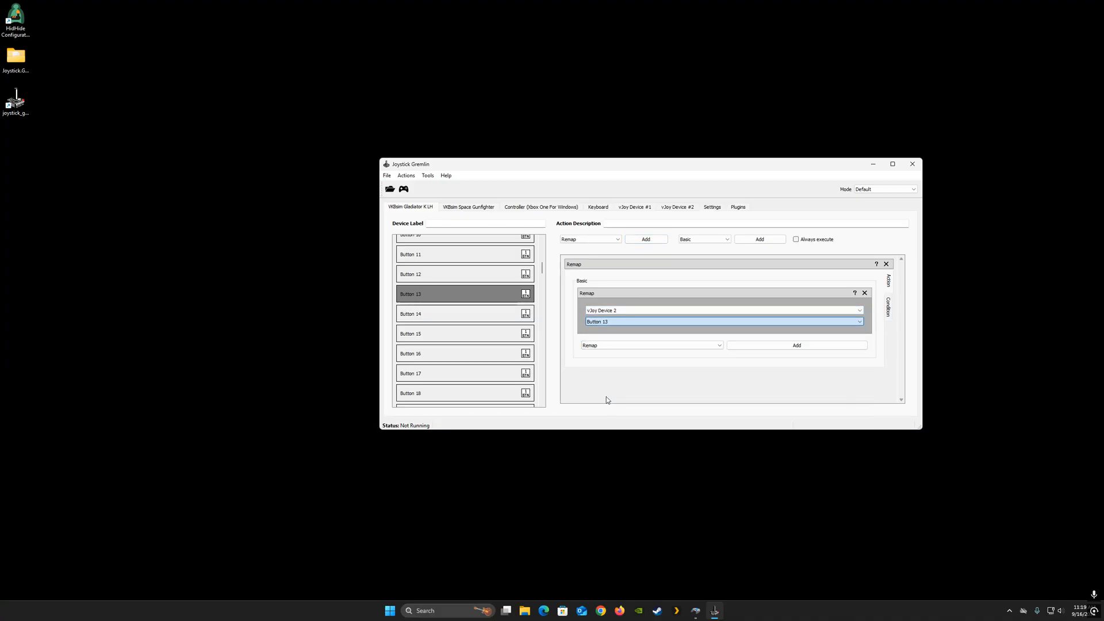
{"action": "scroll", "coordinate": [495, 345], "scroll_direction": "up", "scroll_amount": 5}
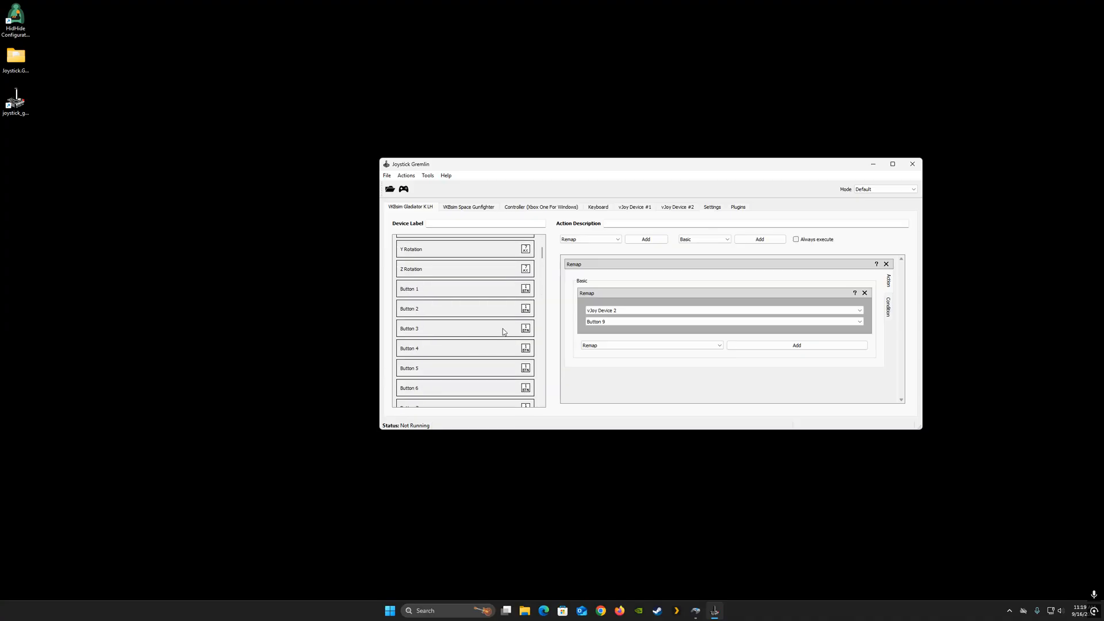
- Check the remap assignments of the Gladiator's Buttons 4 through 18 one by one
{"action": "left_click", "coordinate": [503, 348]}
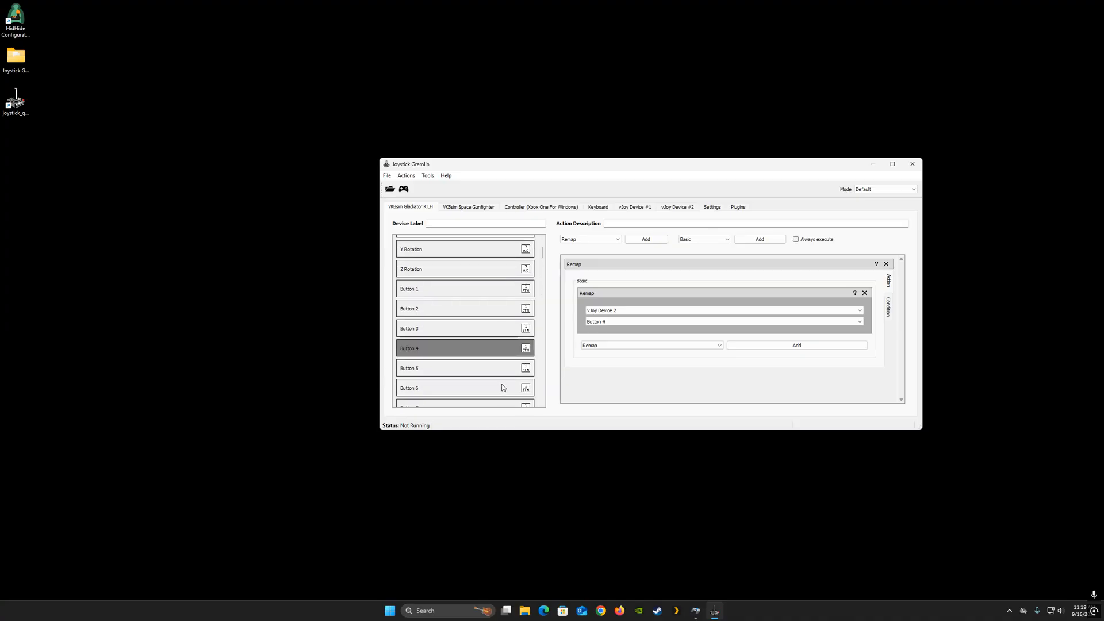
{"action": "scroll", "coordinate": [503, 387], "scroll_direction": "down", "scroll_amount": 3}
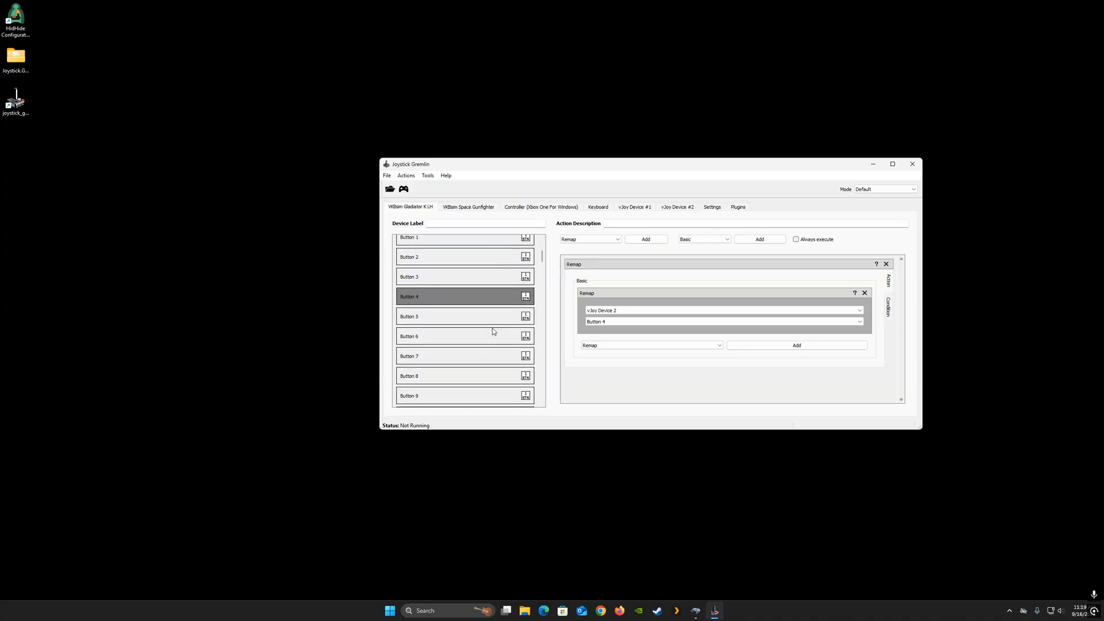
{"action": "left_click", "coordinate": [486, 322]}
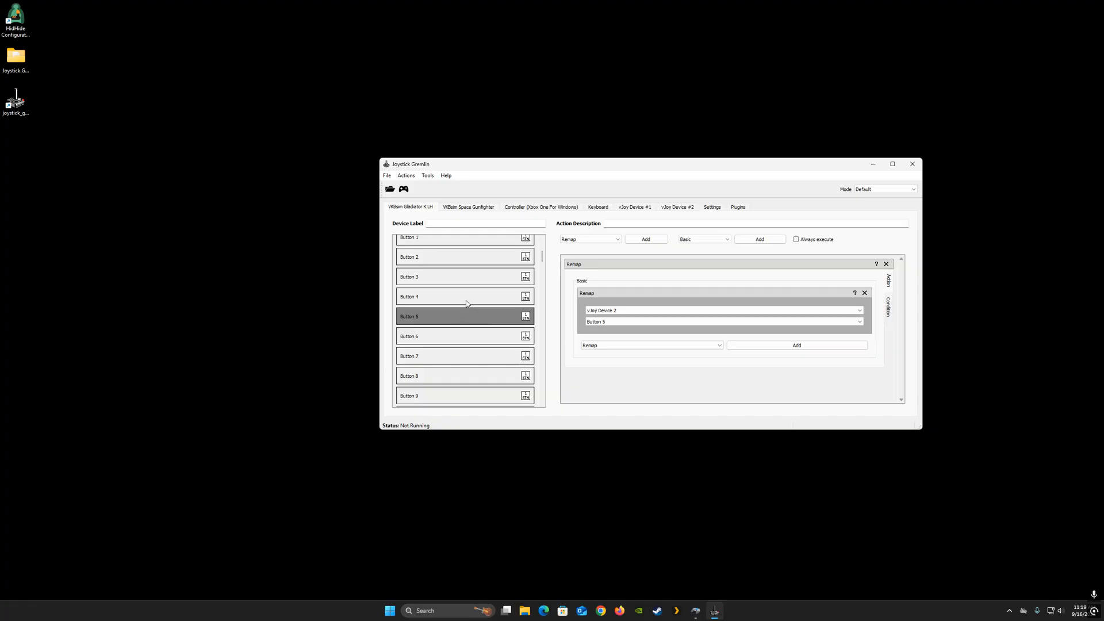
{"action": "left_click", "coordinate": [469, 338]}
{"action": "left_click", "coordinate": [501, 358]}
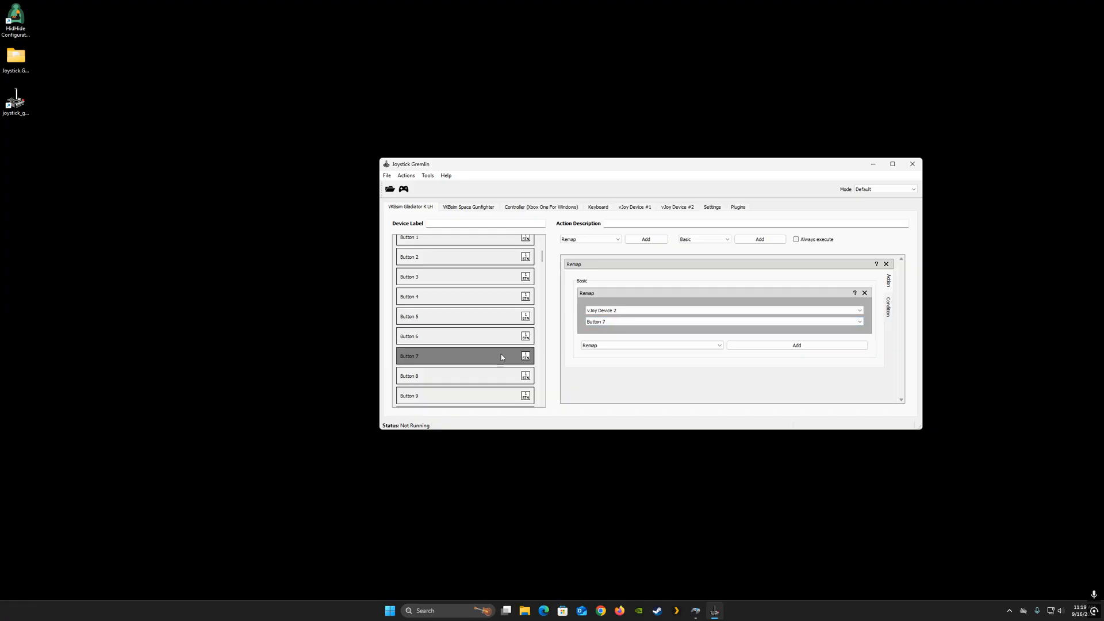
{"action": "left_click", "coordinate": [490, 377]}
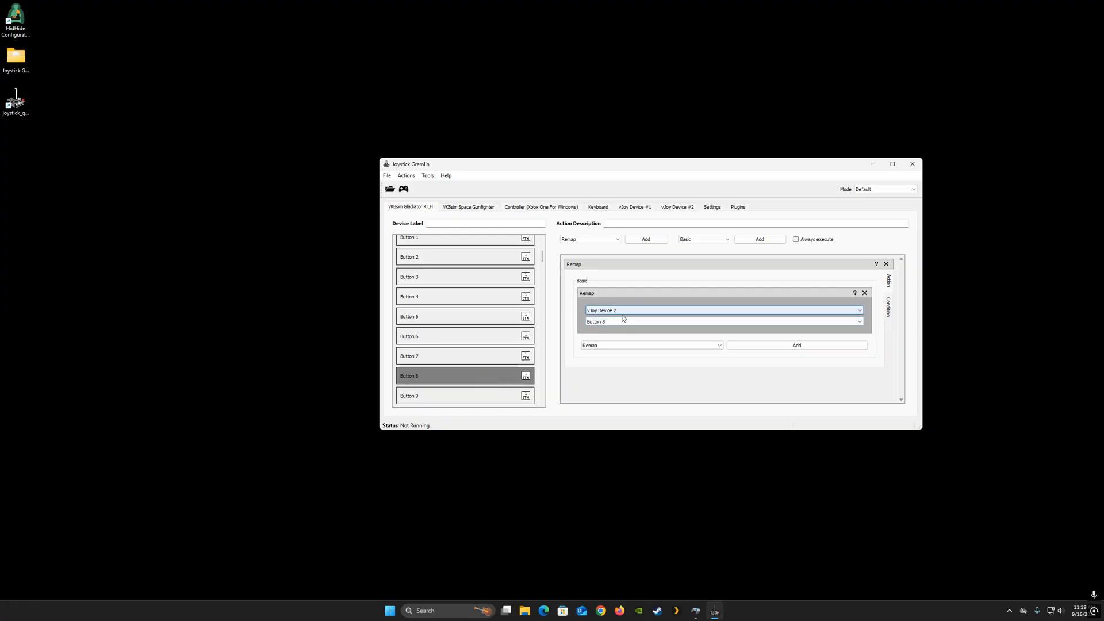
{"action": "scroll", "coordinate": [472, 344], "scroll_direction": "down", "scroll_amount": 2}
{"action": "left_click", "coordinate": [479, 299]}
{"action": "left_click", "coordinate": [496, 320]}
{"action": "left_click", "coordinate": [487, 348]}
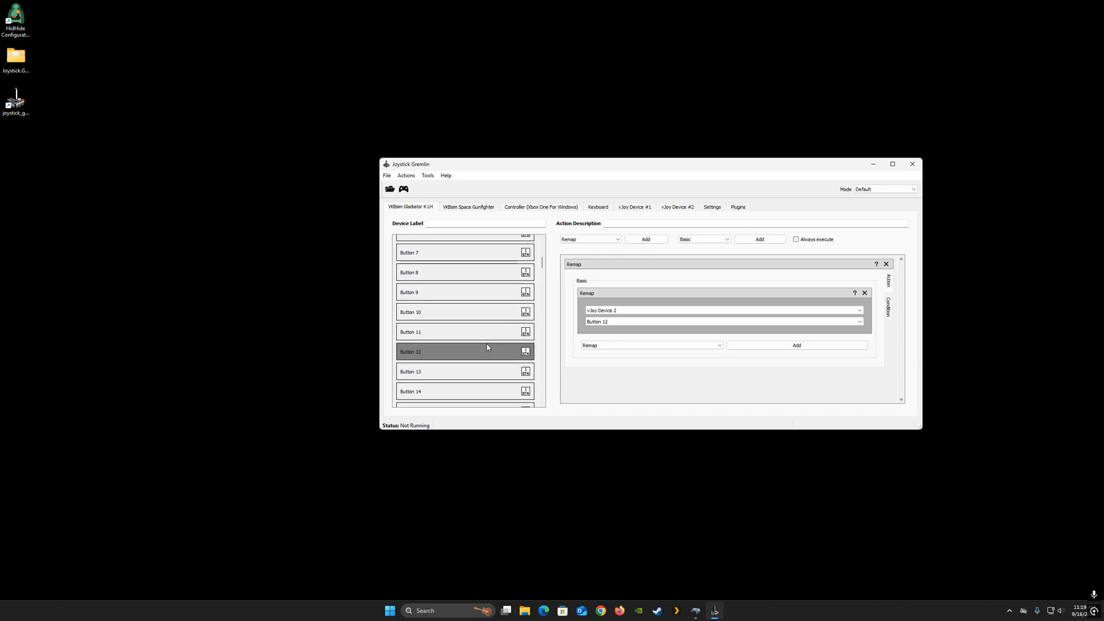
{"action": "left_click", "coordinate": [486, 373]}
{"action": "left_click", "coordinate": [492, 391]}
{"action": "scroll", "coordinate": [493, 384], "scroll_direction": "down", "scroll_amount": 2}
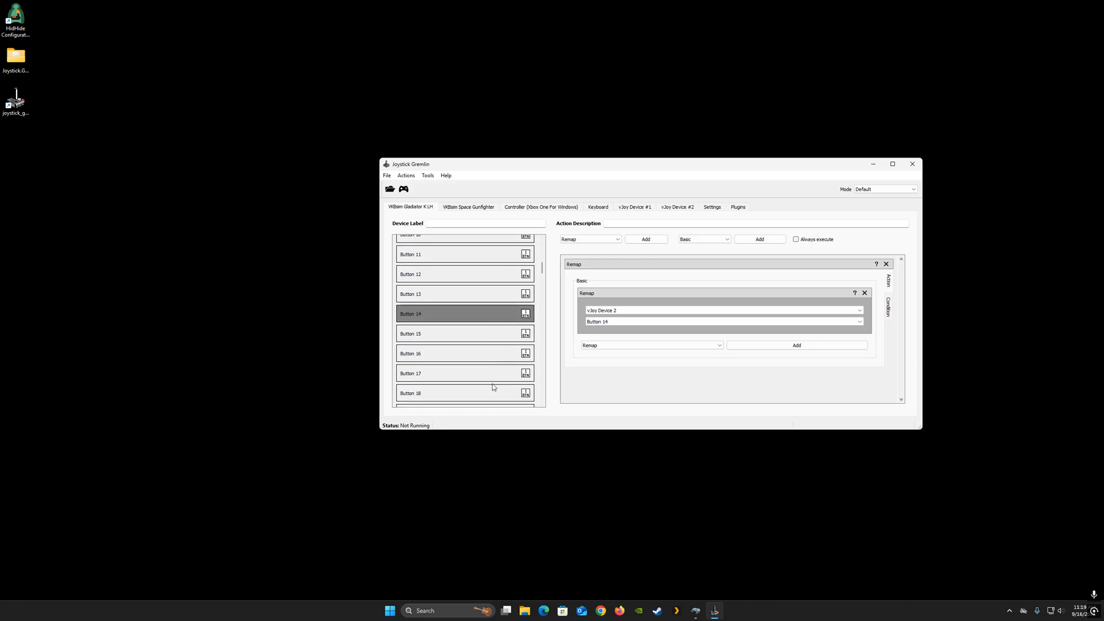
{"action": "left_click", "coordinate": [474, 334]}
{"action": "left_click", "coordinate": [478, 353]}
{"action": "left_click", "coordinate": [484, 373]}
{"action": "left_click", "coordinate": [486, 393]}
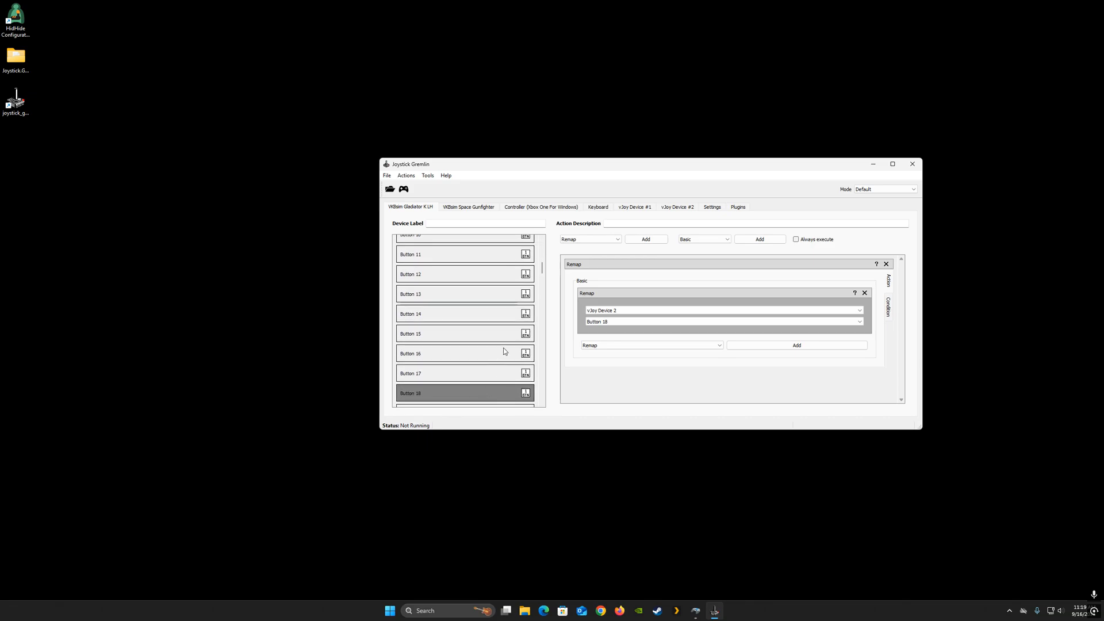
- Set the remap of the Gladiator's Button 33 to vJoy Device 2 Button 33
{"action": "scroll", "coordinate": [509, 339], "scroll_direction": "up", "scroll_amount": 2}
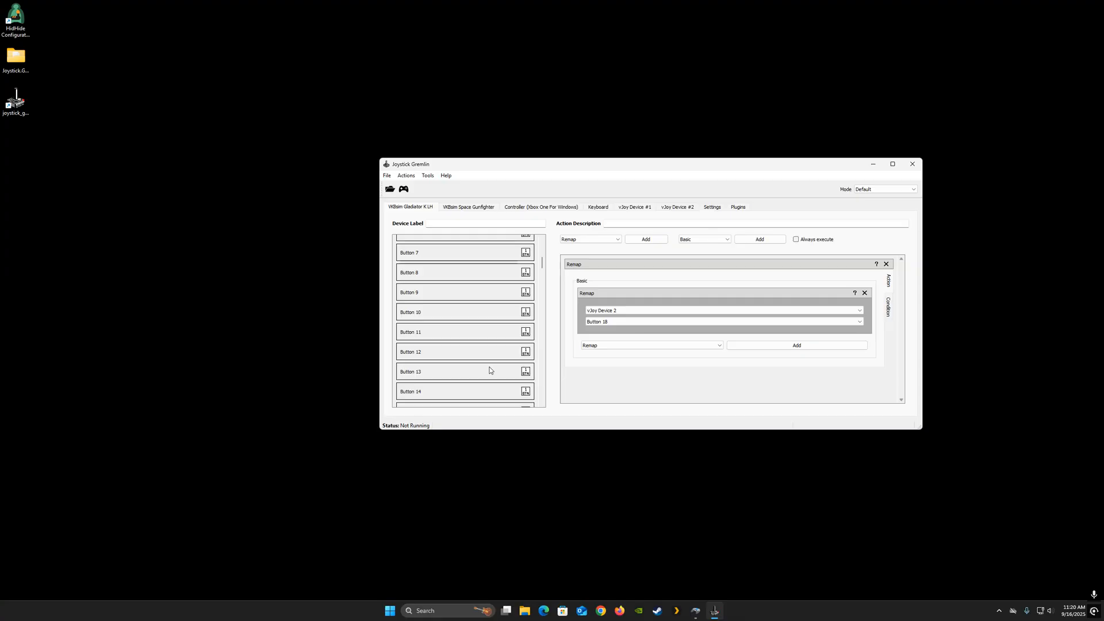
{"action": "scroll", "coordinate": [492, 321], "scroll_direction": "down", "scroll_amount": 10}
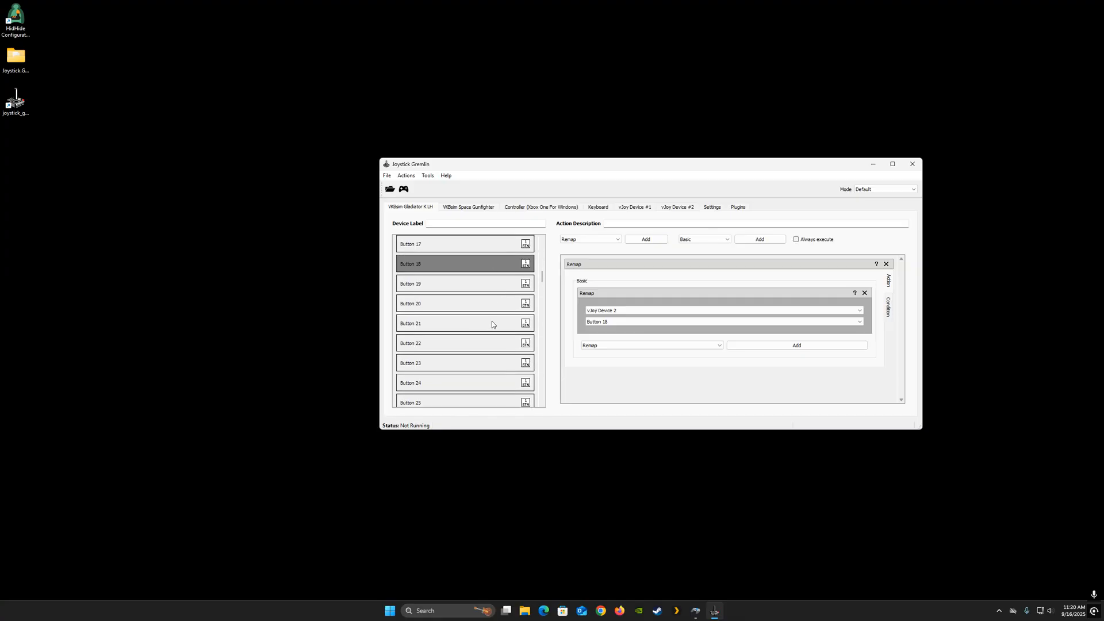
{"action": "scroll", "coordinate": [491, 321], "scroll_direction": "down", "scroll_amount": 4}
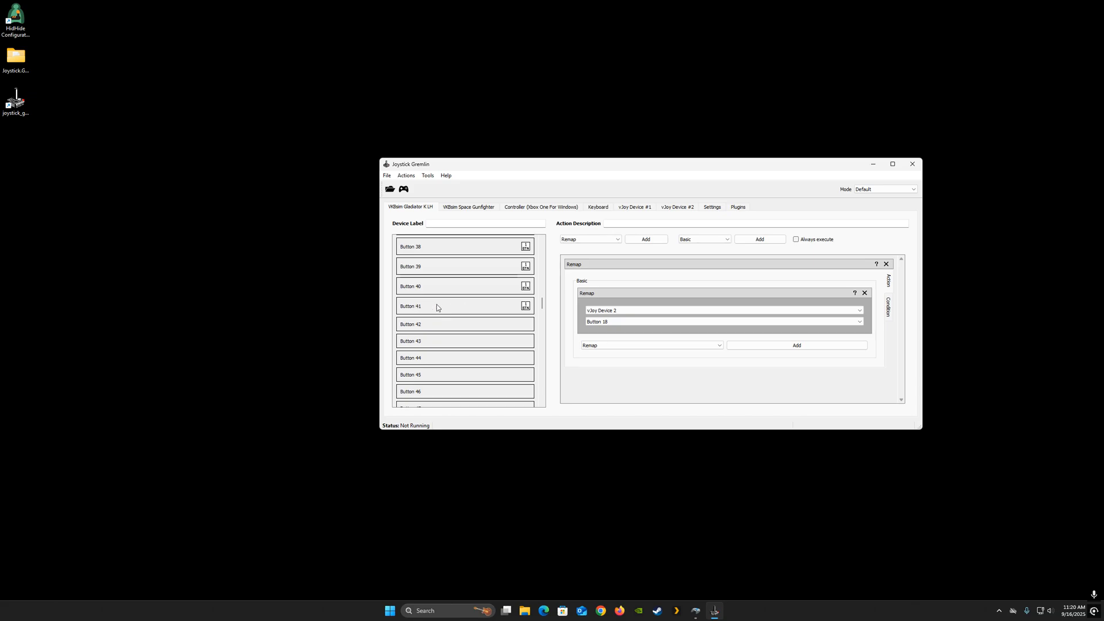
{"action": "scroll", "coordinate": [442, 305], "scroll_direction": "up", "scroll_amount": 3}
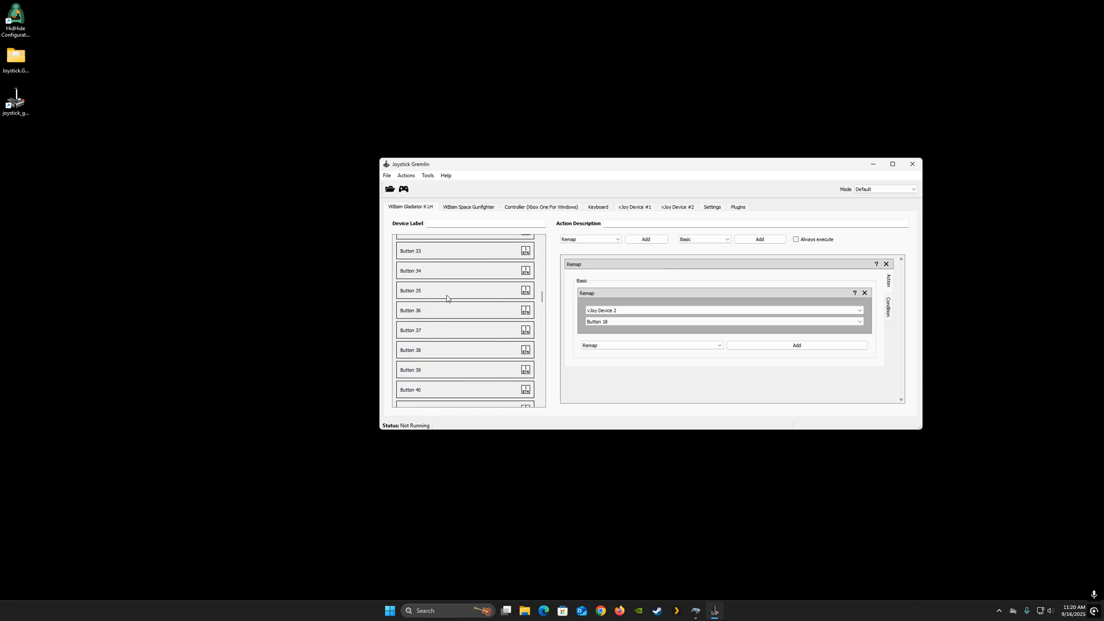
{"action": "scroll", "coordinate": [446, 298], "scroll_direction": "up", "scroll_amount": 1}
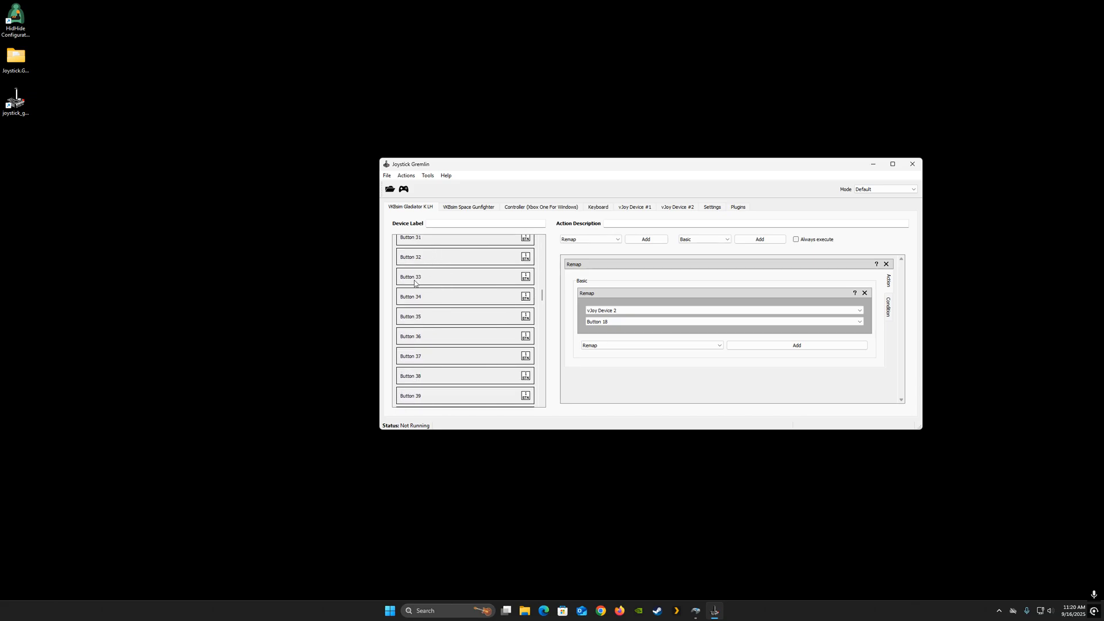
{"action": "scroll", "coordinate": [444, 353], "scroll_direction": "down", "scroll_amount": 2}
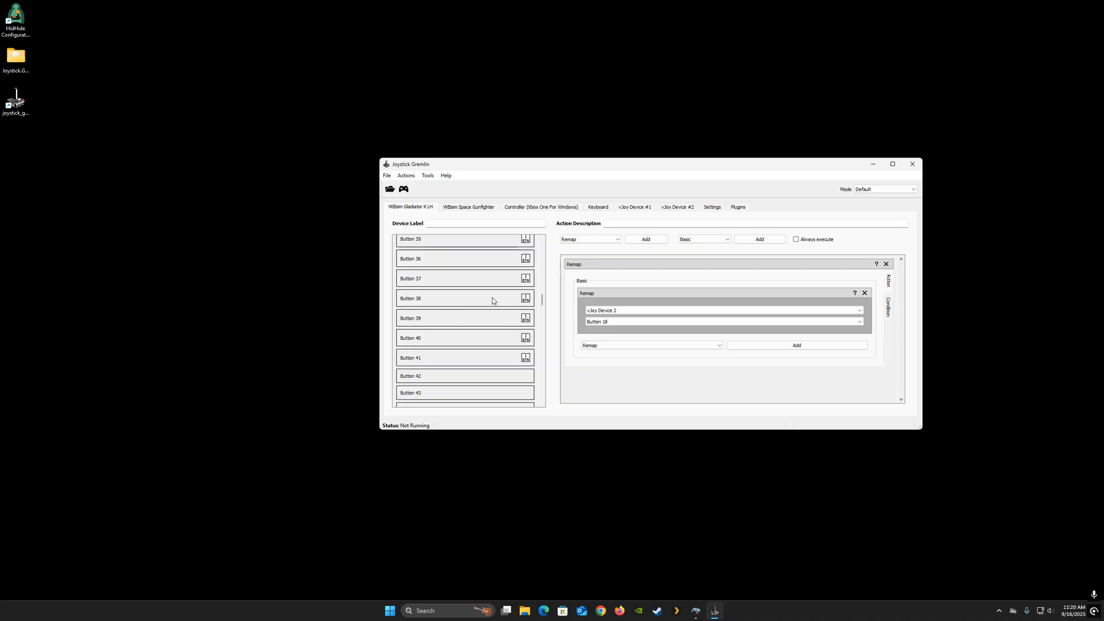
{"action": "scroll", "coordinate": [493, 298], "scroll_direction": "up", "scroll_amount": 2}
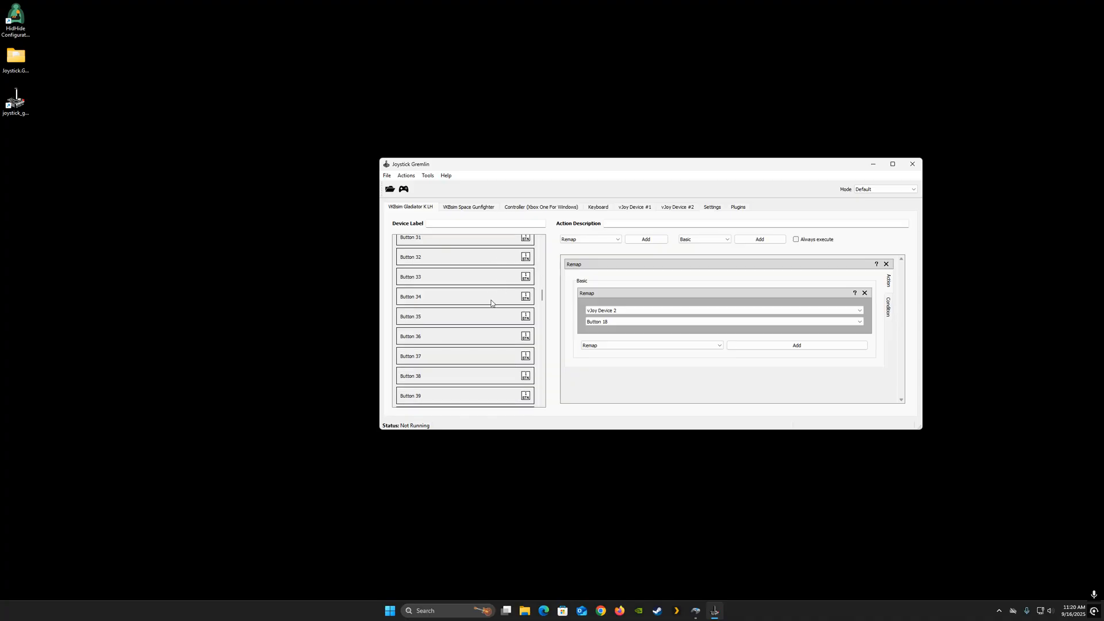
{"action": "left_click", "coordinate": [420, 278]}
{"action": "left_click", "coordinate": [627, 311]}
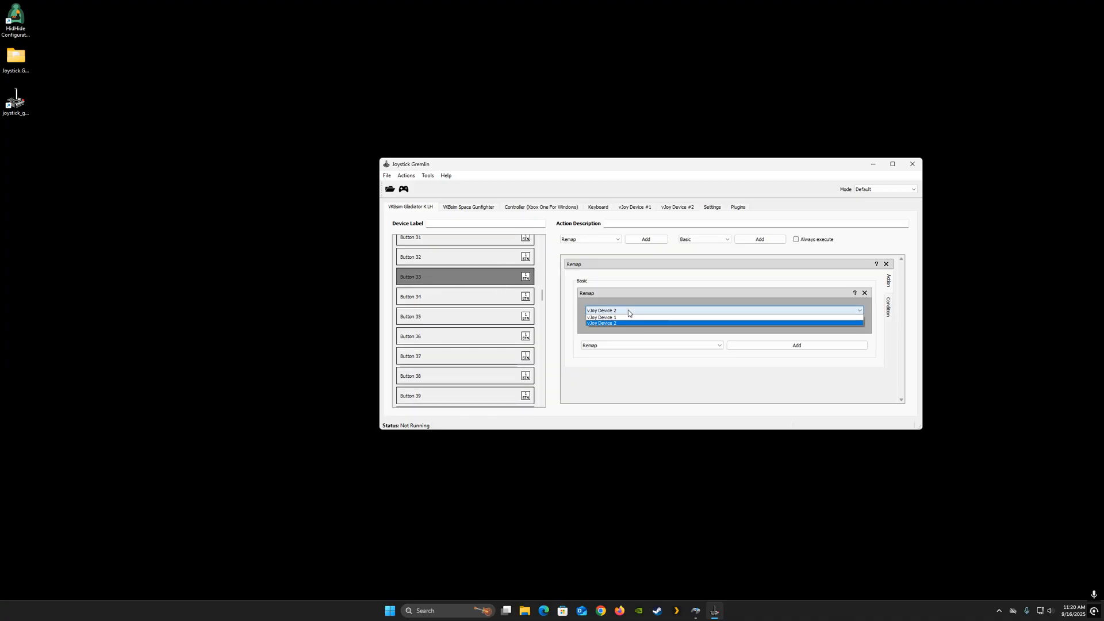
{"action": "left_click", "coordinate": [622, 319]}
{"action": "left_click", "coordinate": [623, 323]}
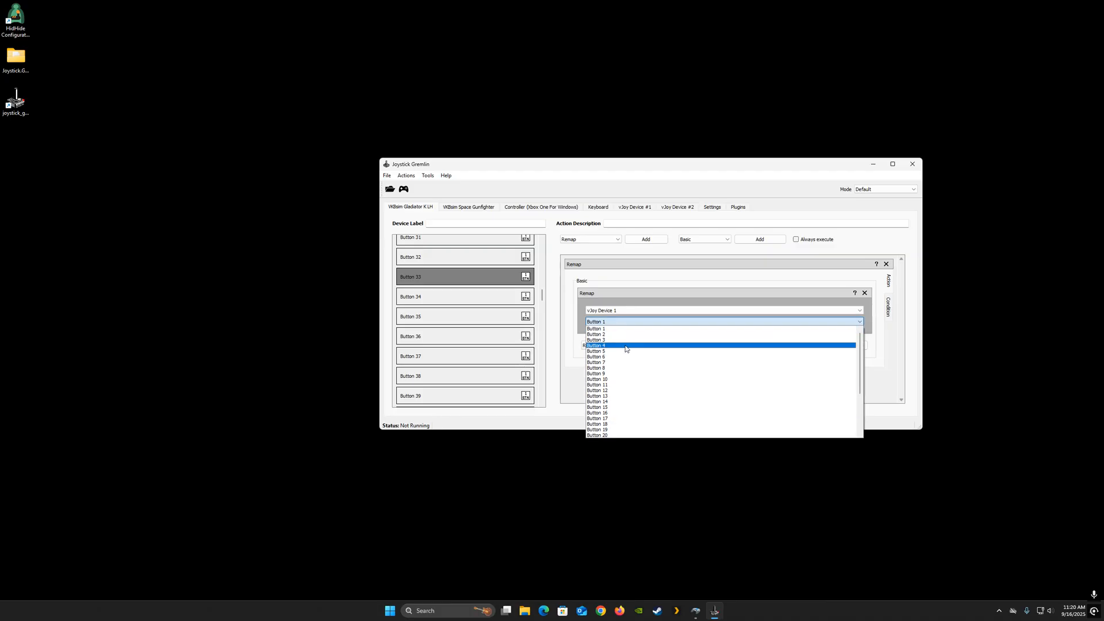
{"action": "left_click", "coordinate": [608, 336]}
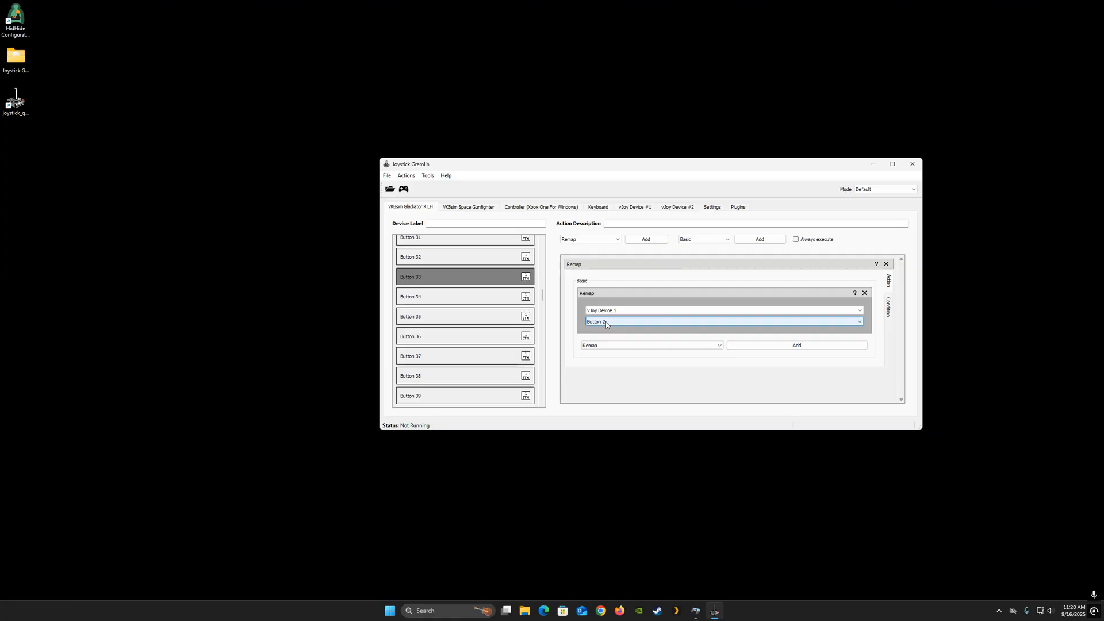
{"action": "left_click", "coordinate": [616, 312]}
{"action": "left_click", "coordinate": [619, 325]}
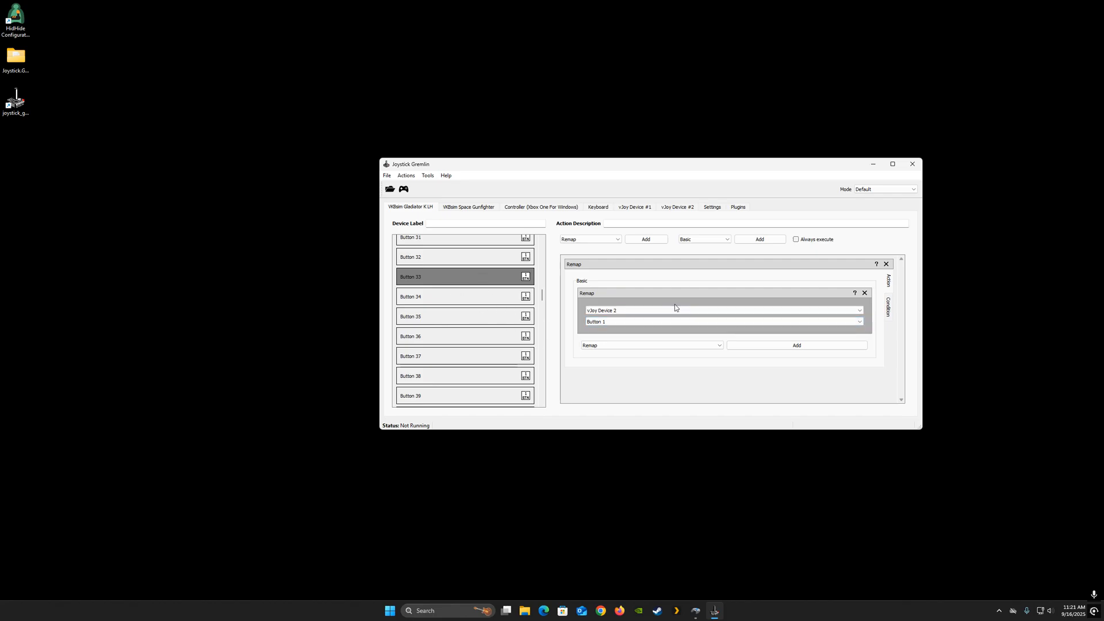
{"action": "left_click", "coordinate": [614, 323]}
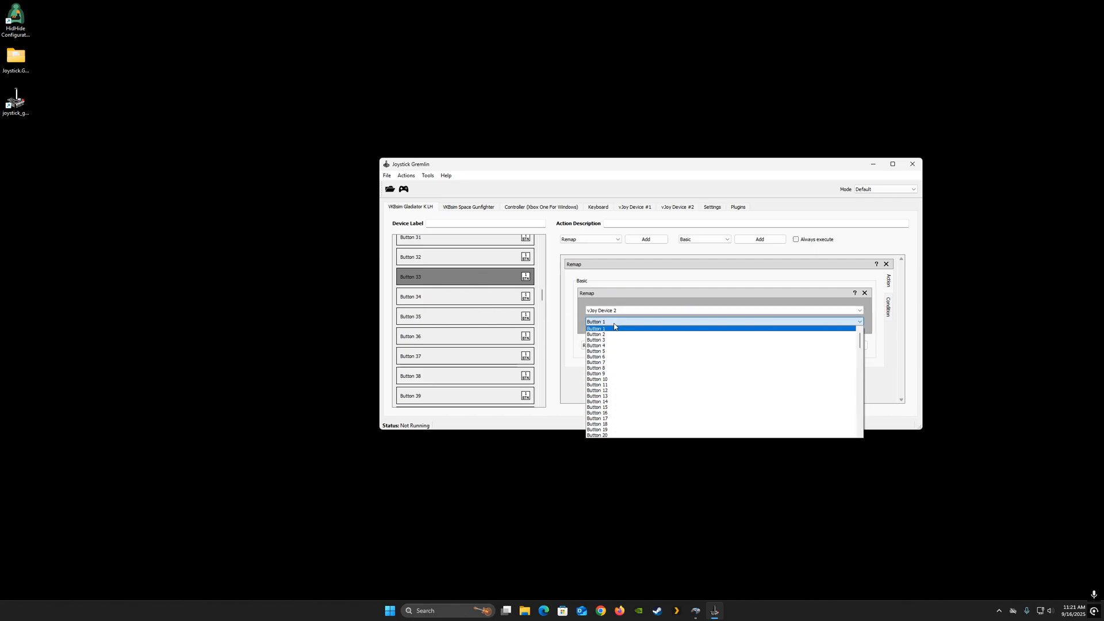
{"action": "scroll", "coordinate": [620, 391], "scroll_direction": "down", "scroll_amount": 2}
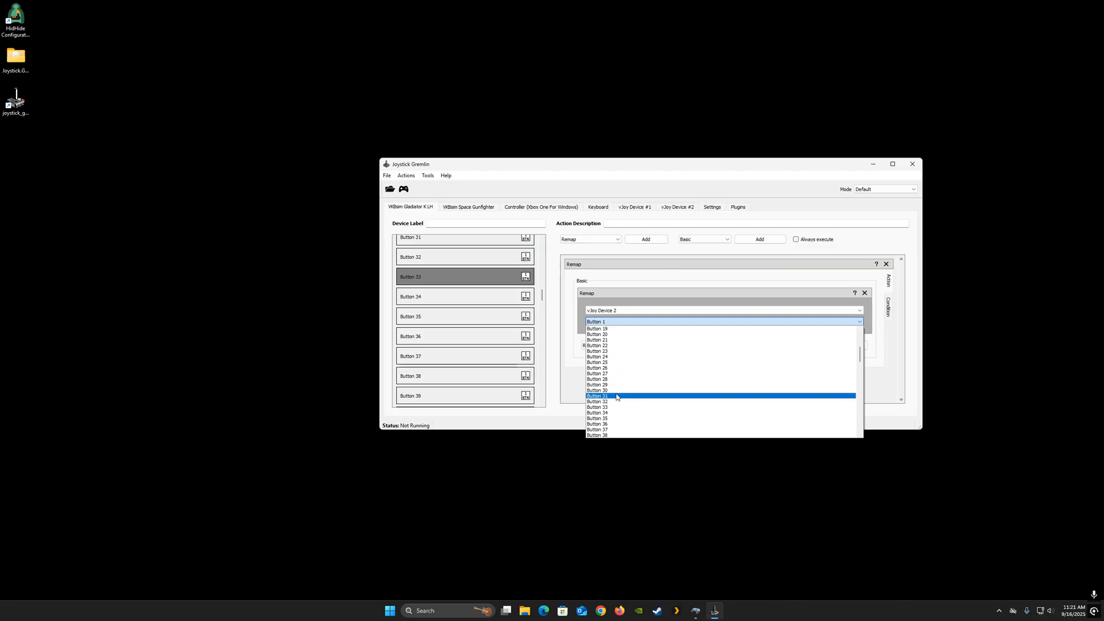
{"action": "left_click", "coordinate": [611, 407]}
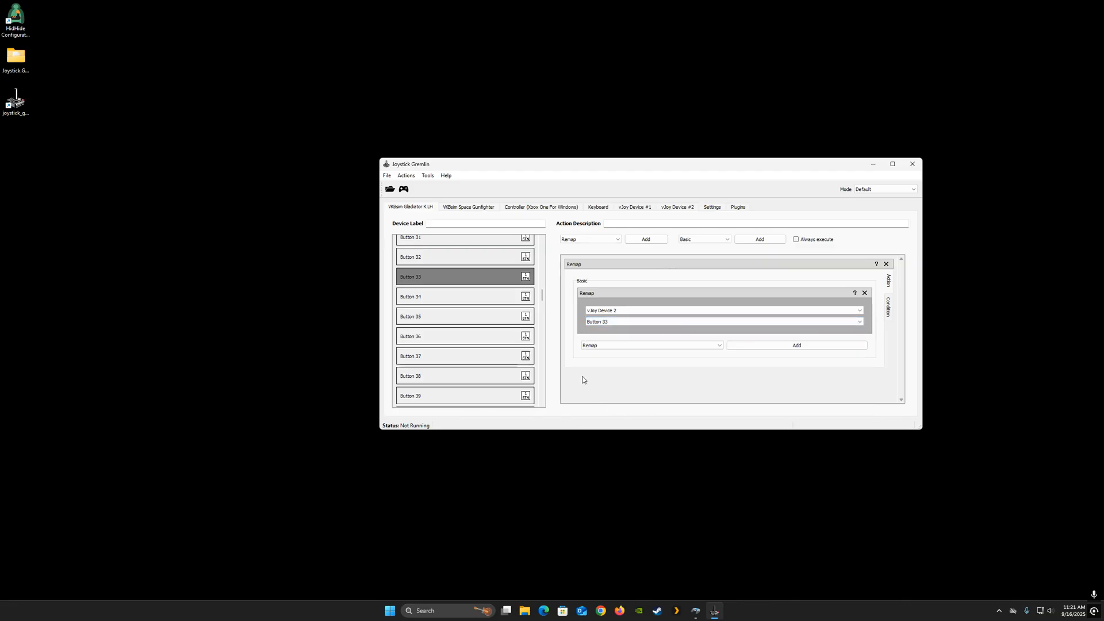
- Save the profile as starcitizen.xml
{"action": "left_click", "coordinate": [386, 176]}
{"action": "mouse_move", "coordinate": [406, 176]}
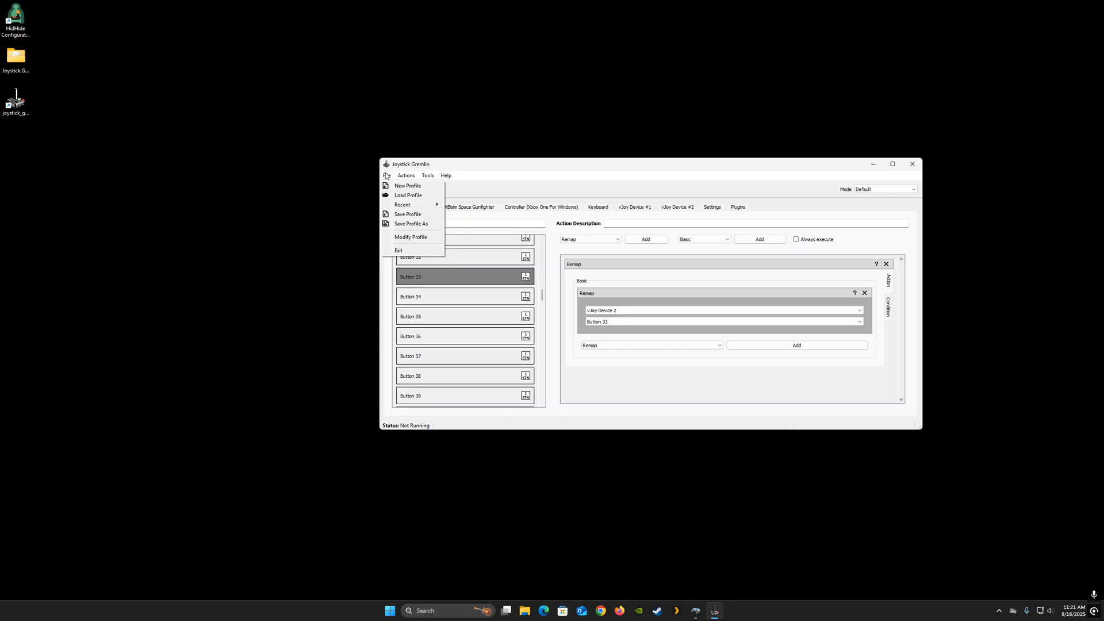
{"action": "left_click", "coordinate": [407, 214]}
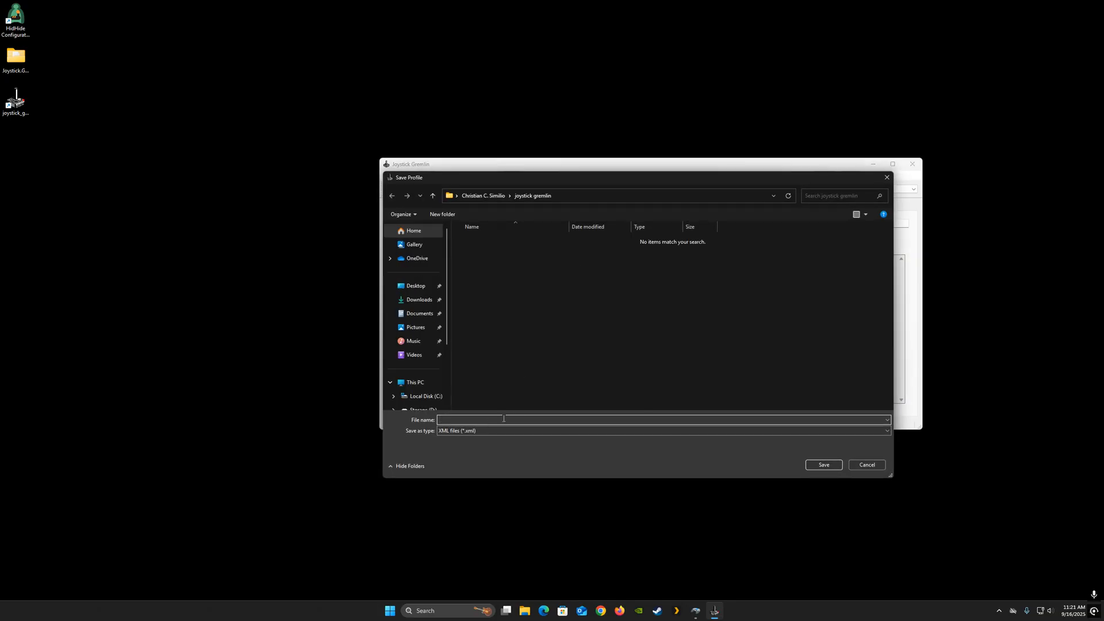
{"action": "type", "text": "starcitizen"}
{"action": "left_click", "coordinate": [813, 463]}
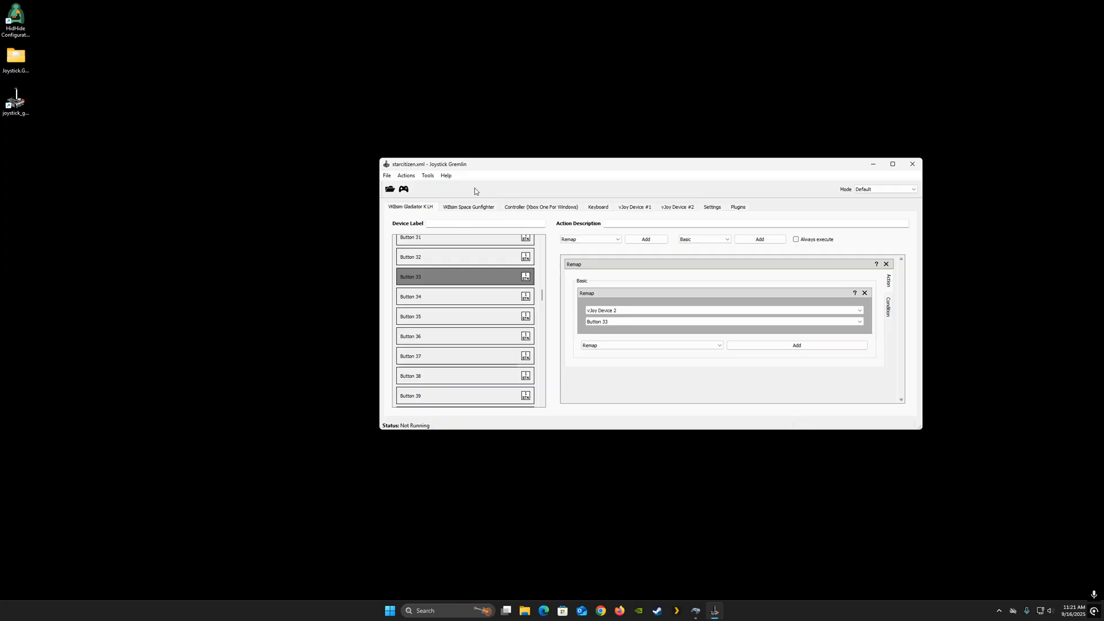
{"action": "left_click", "coordinate": [388, 175]}
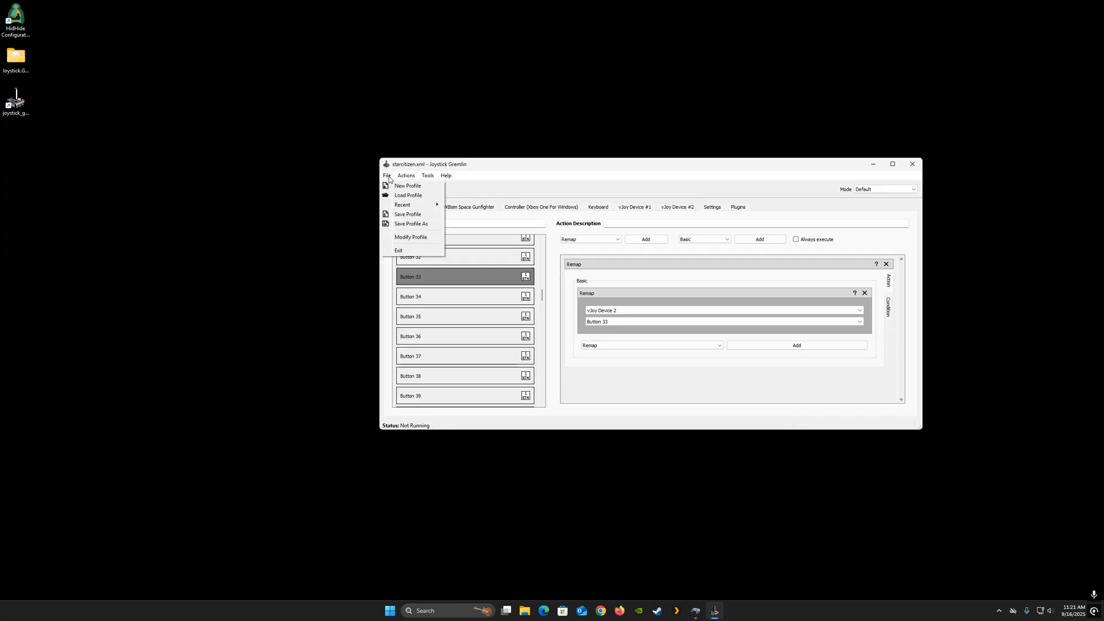
{"action": "left_click", "coordinate": [409, 216]}
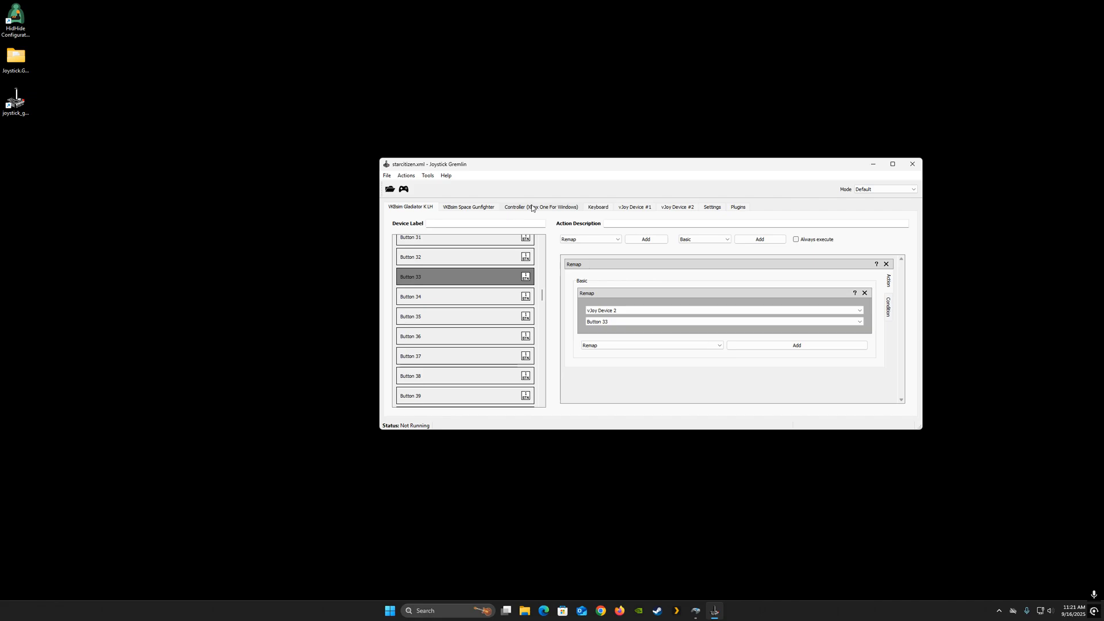
- Create a desktop shortcut to the starcitizen profile file from the Save Profile As dialog, reposition it, and close the dialog
{"action": "left_click", "coordinate": [387, 176]}
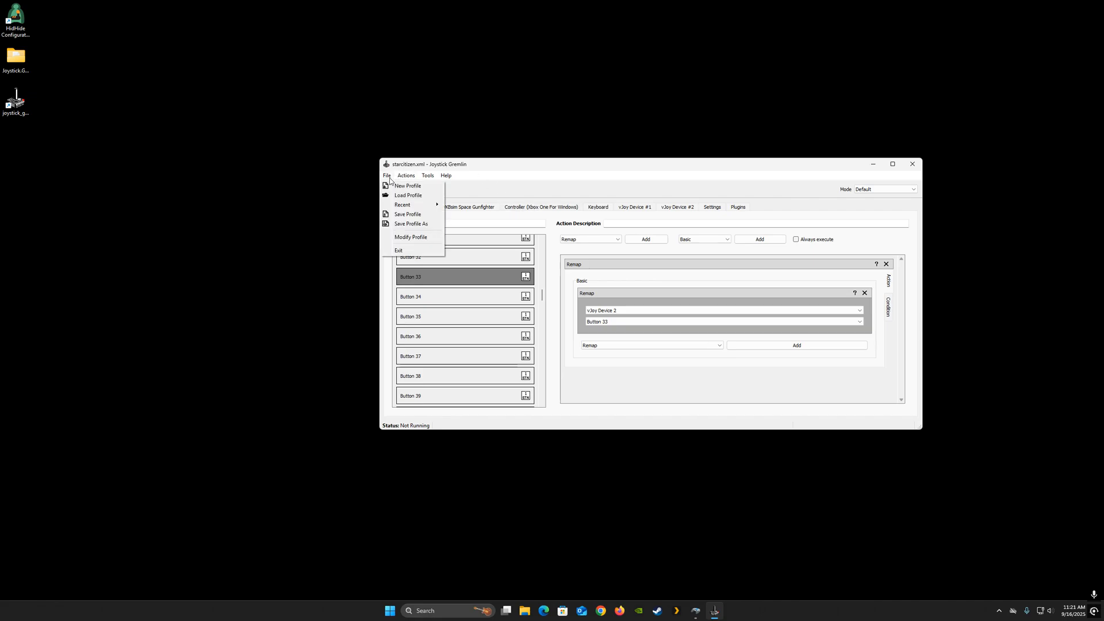
{"action": "left_click", "coordinate": [405, 224]}
{"action": "left_click", "coordinate": [481, 241]}
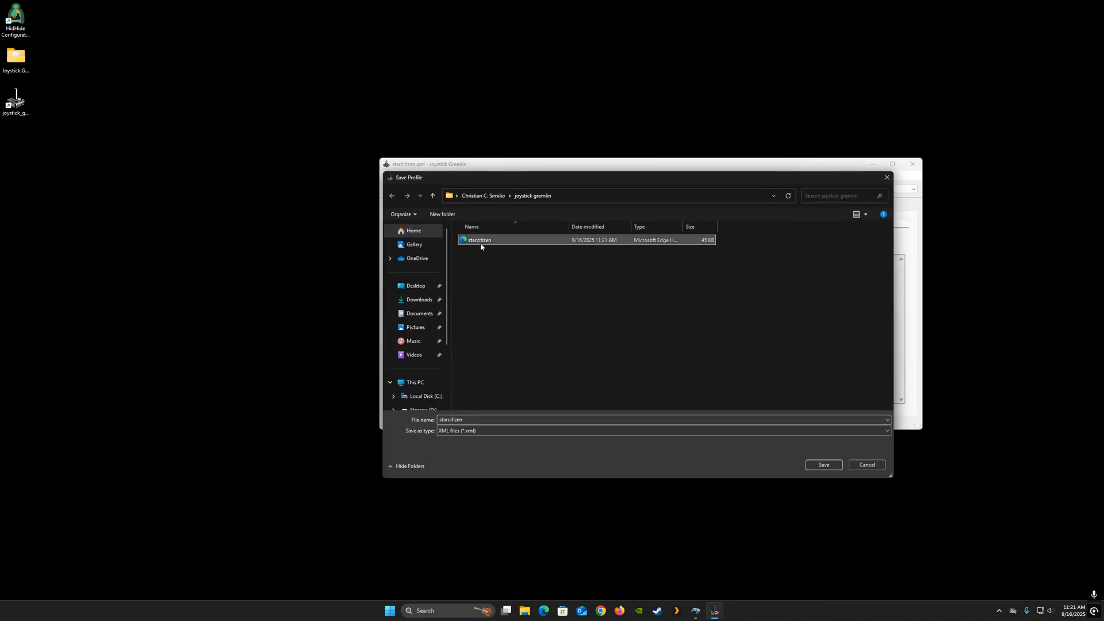
{"action": "right_click", "coordinate": [481, 243]}
{"action": "left_click", "coordinate": [502, 378]}
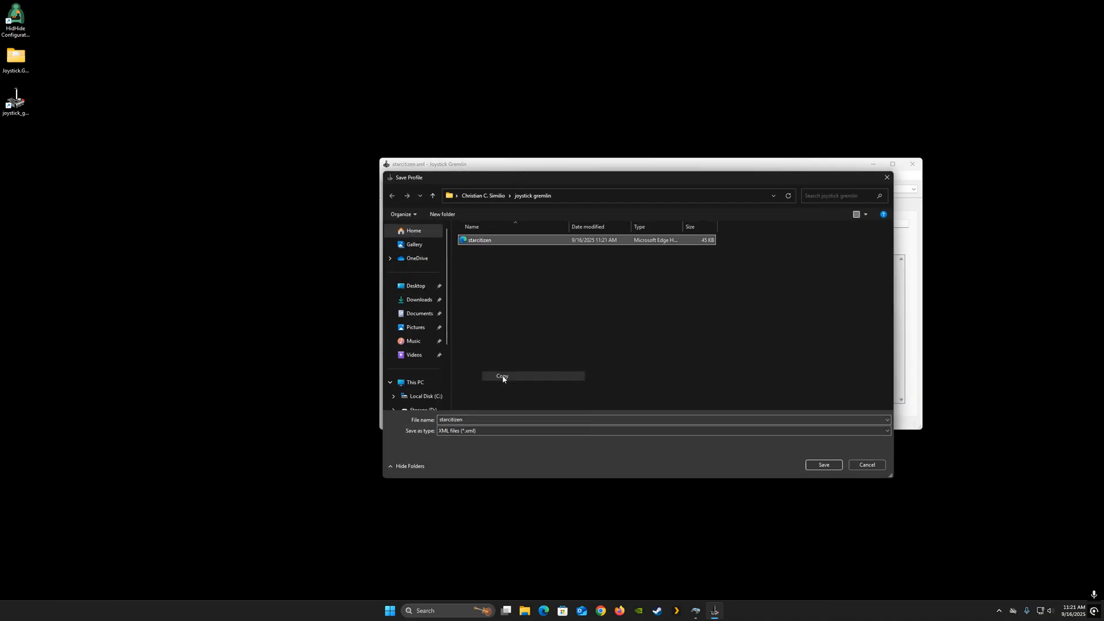
{"action": "right_click", "coordinate": [506, 86]}
{"action": "left_click", "coordinate": [525, 99]}
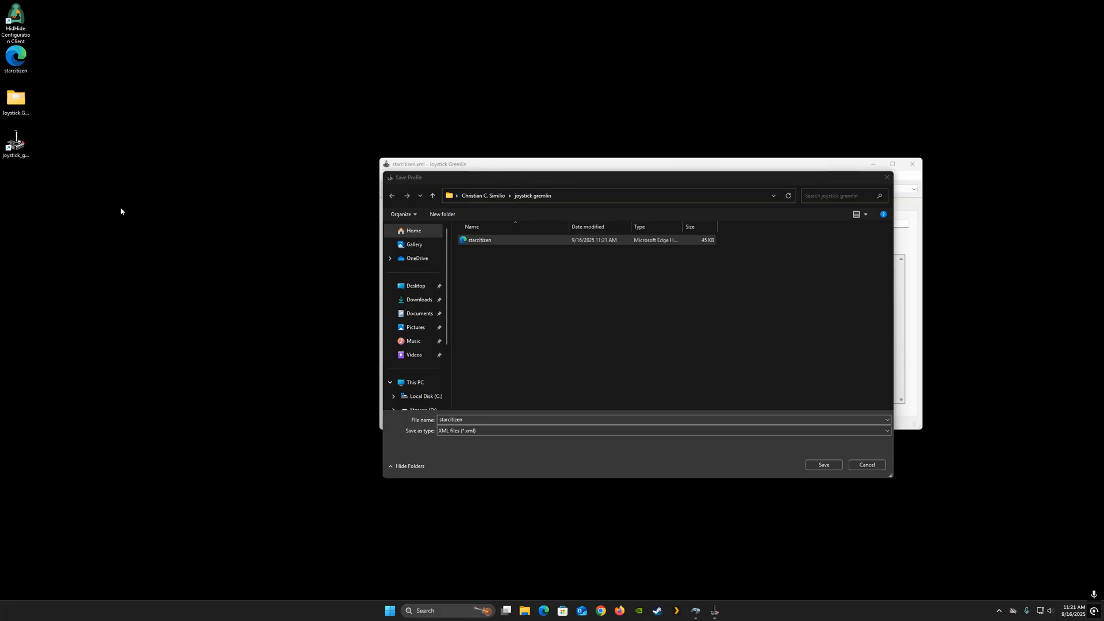
{"action": "left_click_drag", "start_coordinate": [16, 58], "coordinate": [483, 76]}
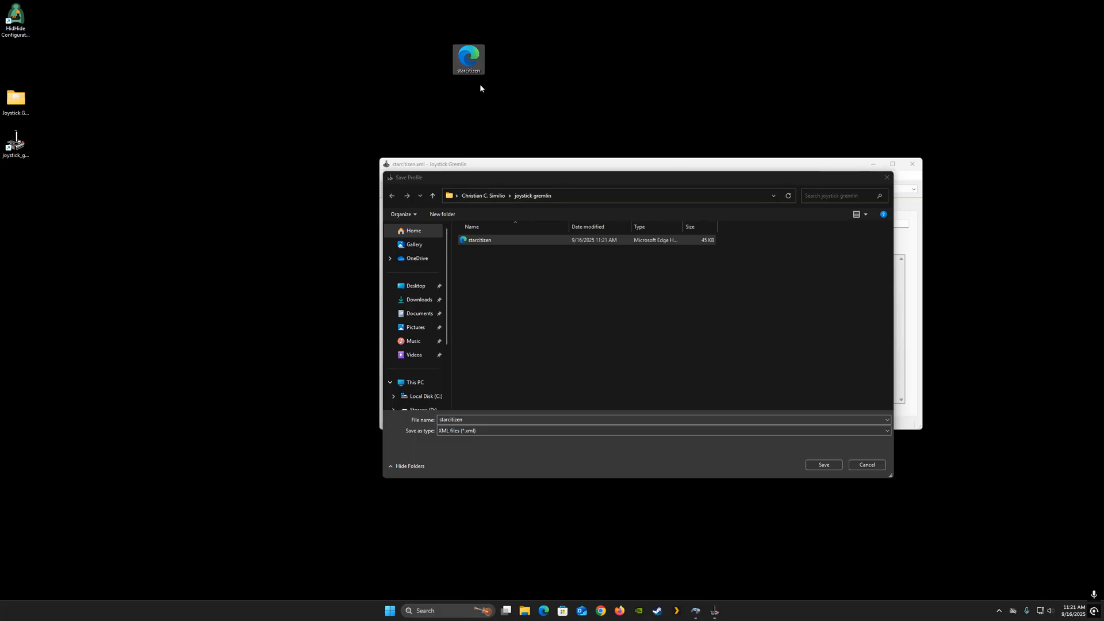
{"action": "left_click", "coordinate": [888, 179]}
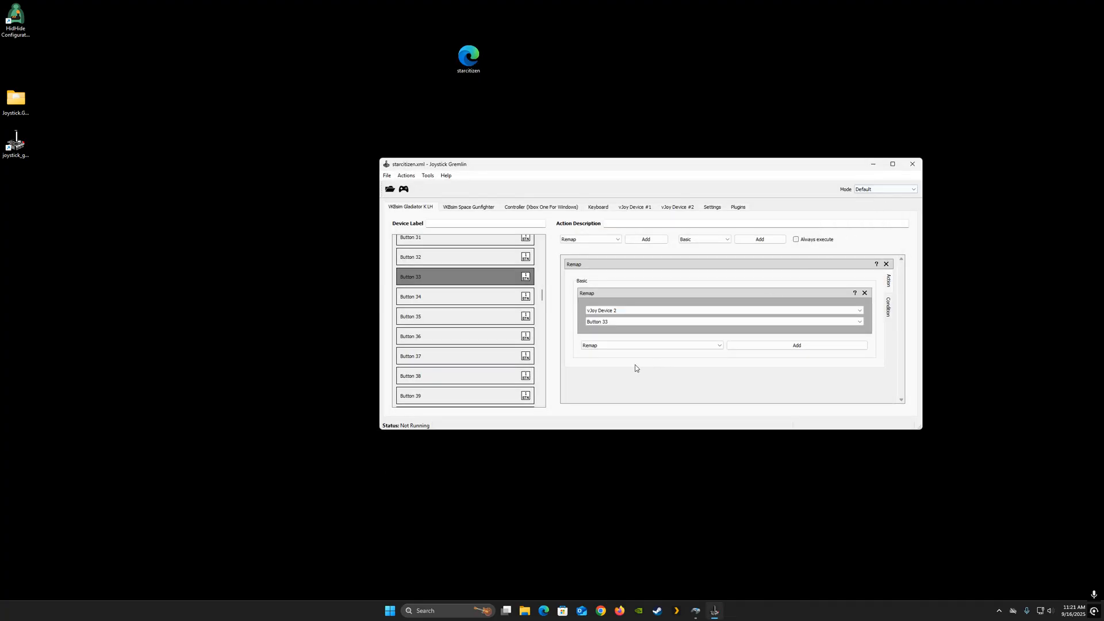
- Rearrange the Joystick Gremlin folder and program icons on the desktop to close the gap
{"action": "scroll", "coordinate": [477, 317], "scroll_direction": "down", "scroll_amount": 1}
{"action": "scroll", "coordinate": [479, 313], "scroll_direction": "up", "scroll_amount": 10}
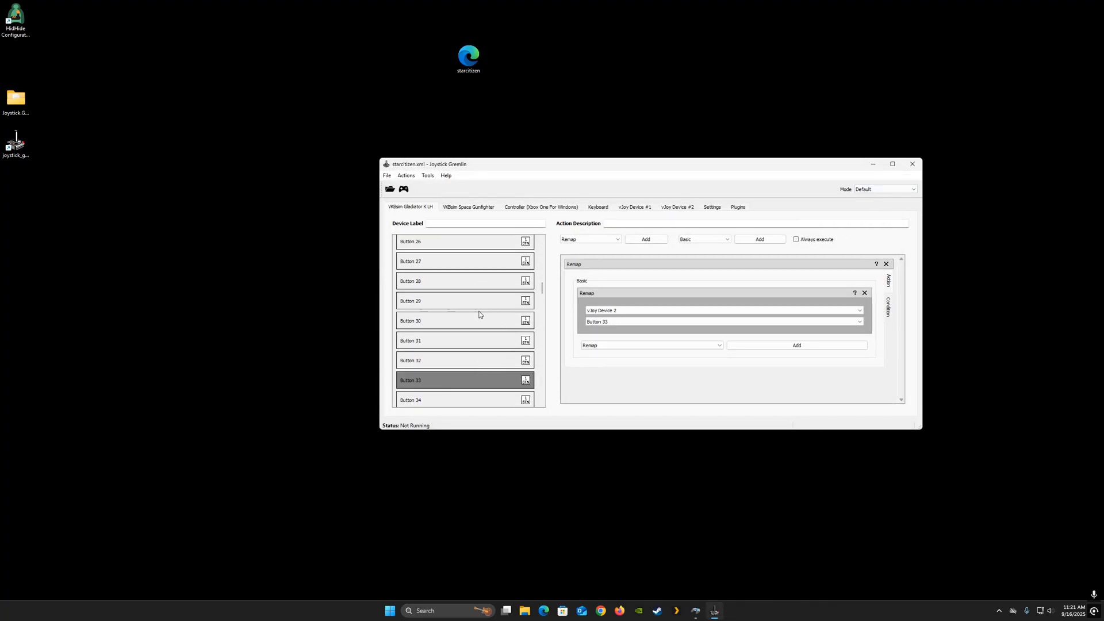
{"action": "scroll", "coordinate": [479, 308], "scroll_direction": "up", "scroll_amount": 4}
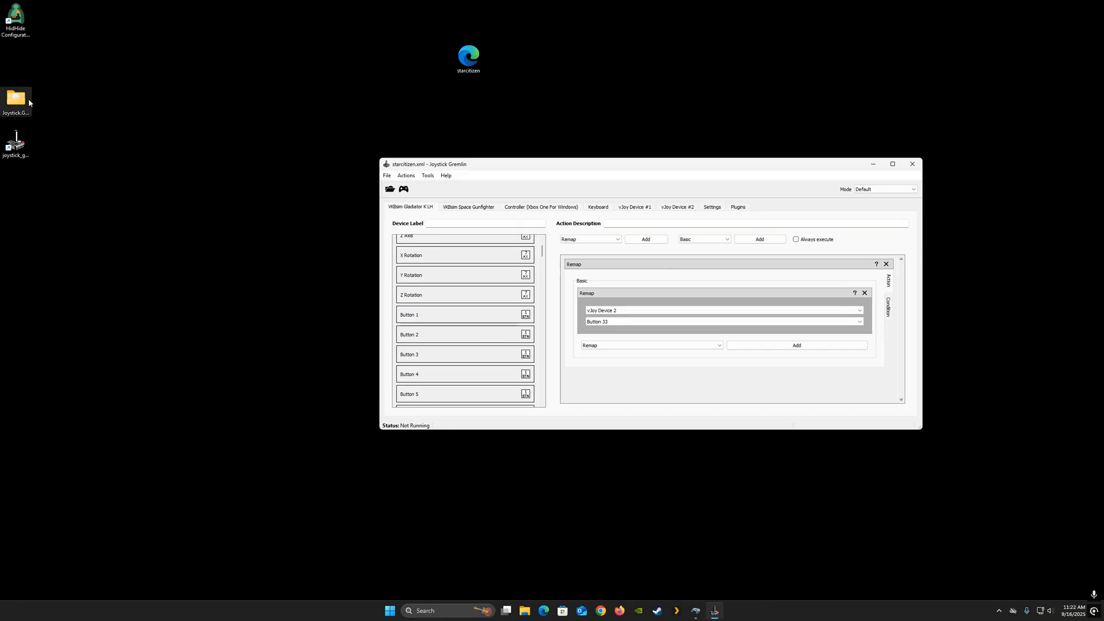
{"action": "left_click_drag", "start_coordinate": [16, 98], "coordinate": [16, 56]}
{"action": "left_click_drag", "start_coordinate": [23, 136], "coordinate": [23, 96]}
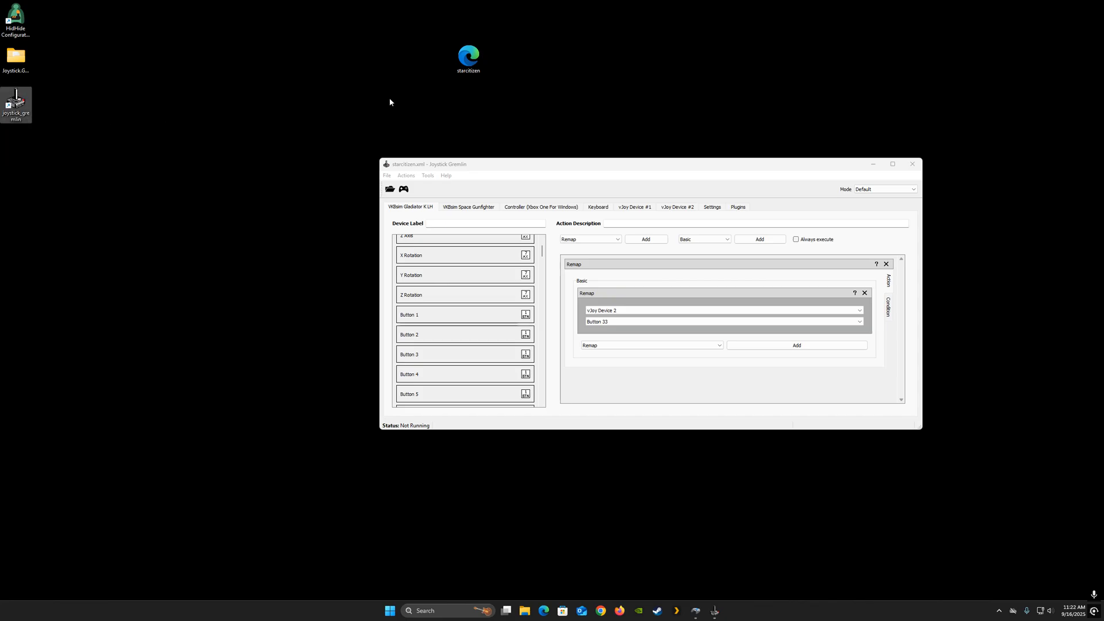
- Open the second vJoy Device's test properties from Game Controllers and arrange it beside the Joystick Gremlin window
{"action": "left_click_drag", "start_coordinate": [621, 168], "coordinate": [575, 195]}
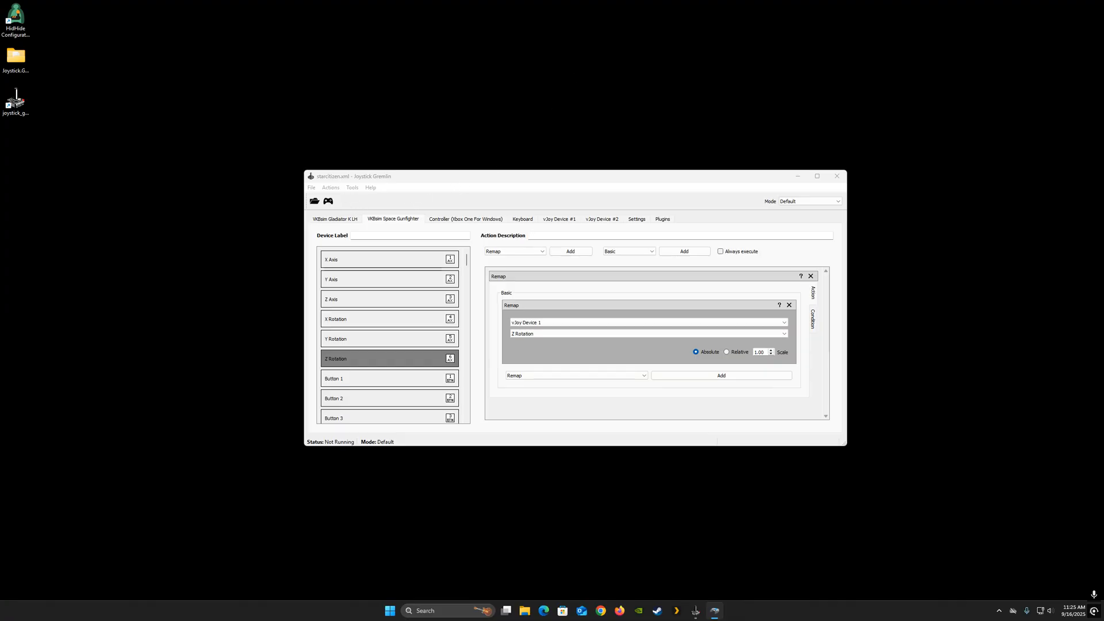
{"action": "left_click_drag", "start_coordinate": [201, 1], "coordinate": [164, 259]}
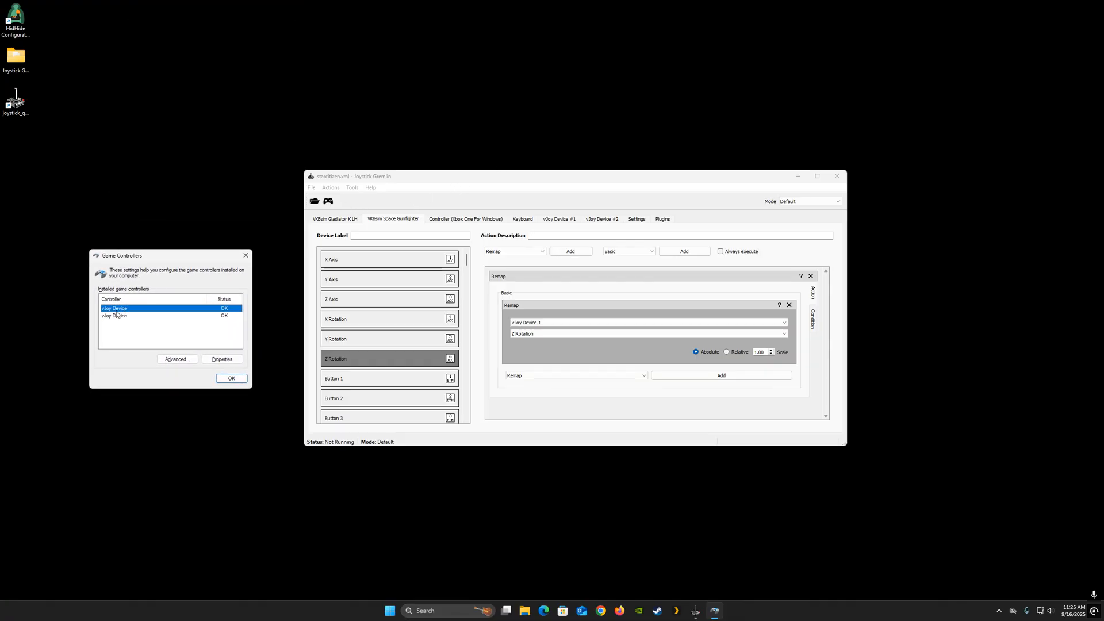
{"action": "double_click", "coordinate": [117, 316]}
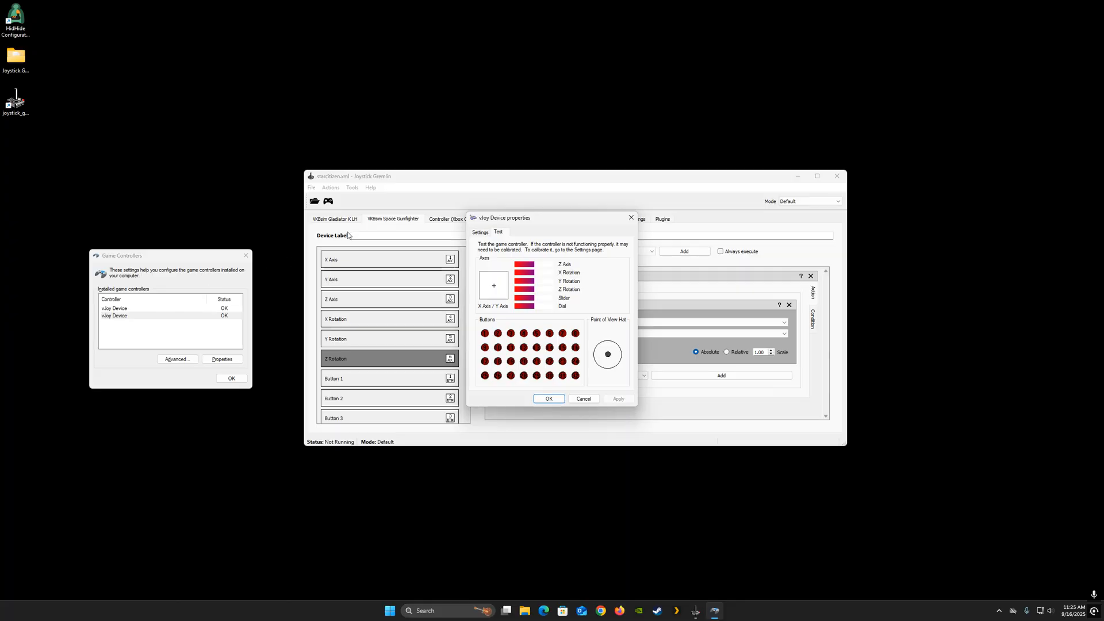
{"action": "left_click_drag", "start_coordinate": [574, 219], "coordinate": [636, 270]}
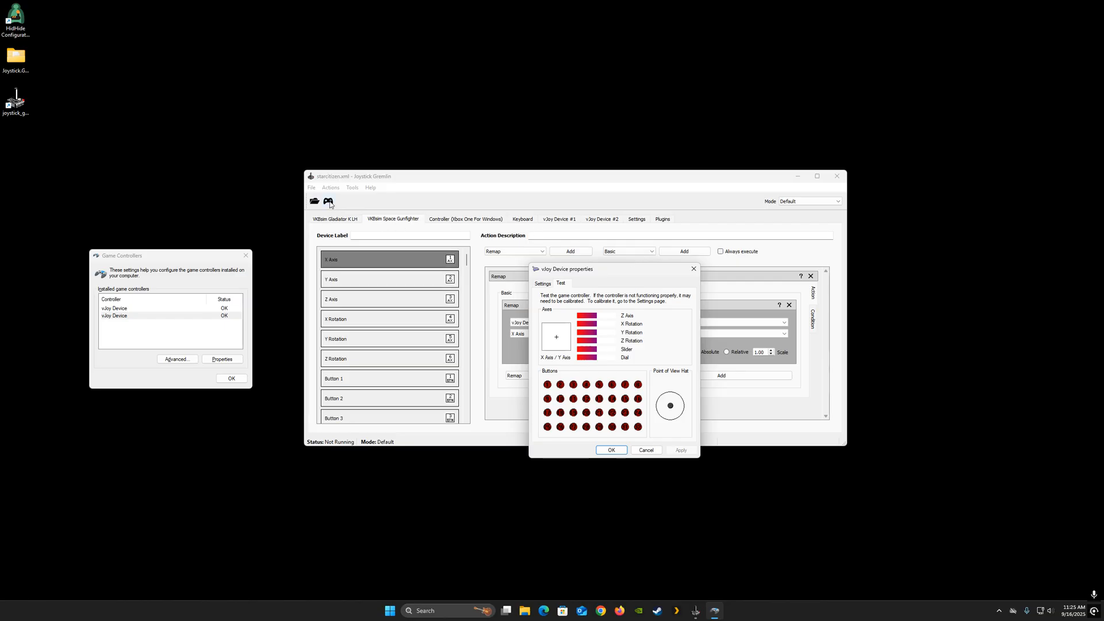
{"action": "left_click_drag", "start_coordinate": [378, 179], "coordinate": [334, 55]}
{"action": "left_click", "coordinate": [631, 362]}
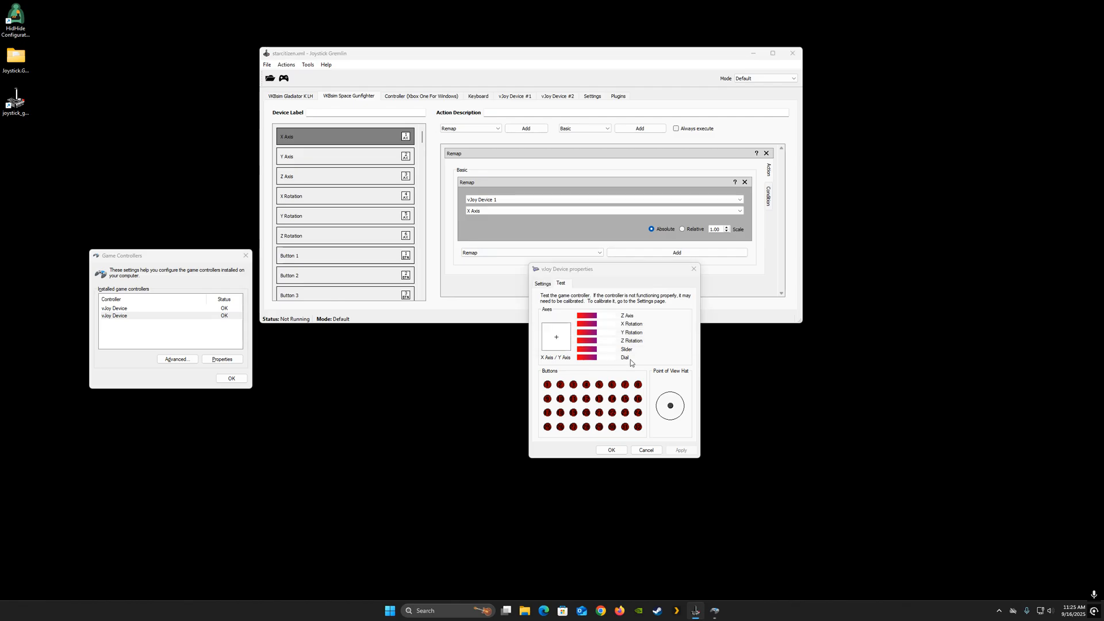
{"action": "left_click_drag", "start_coordinate": [602, 269], "coordinate": [627, 330]}
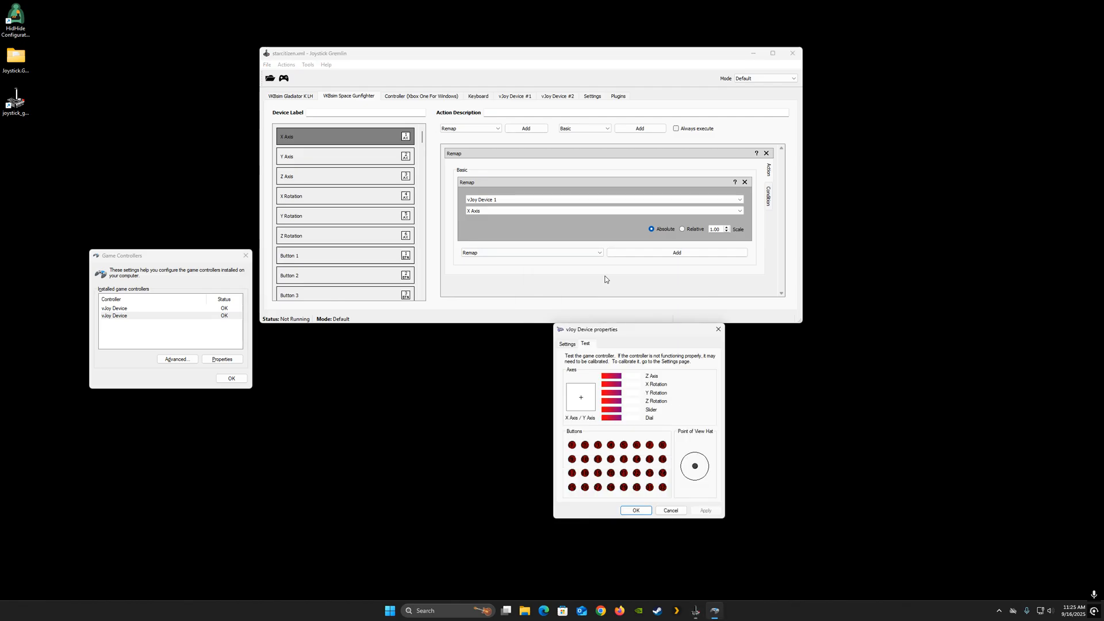
- Activate Joystick Gremlin to watch the remapped axes on the vJoy test page, then deactivate it
{"action": "left_click", "coordinate": [284, 79]}
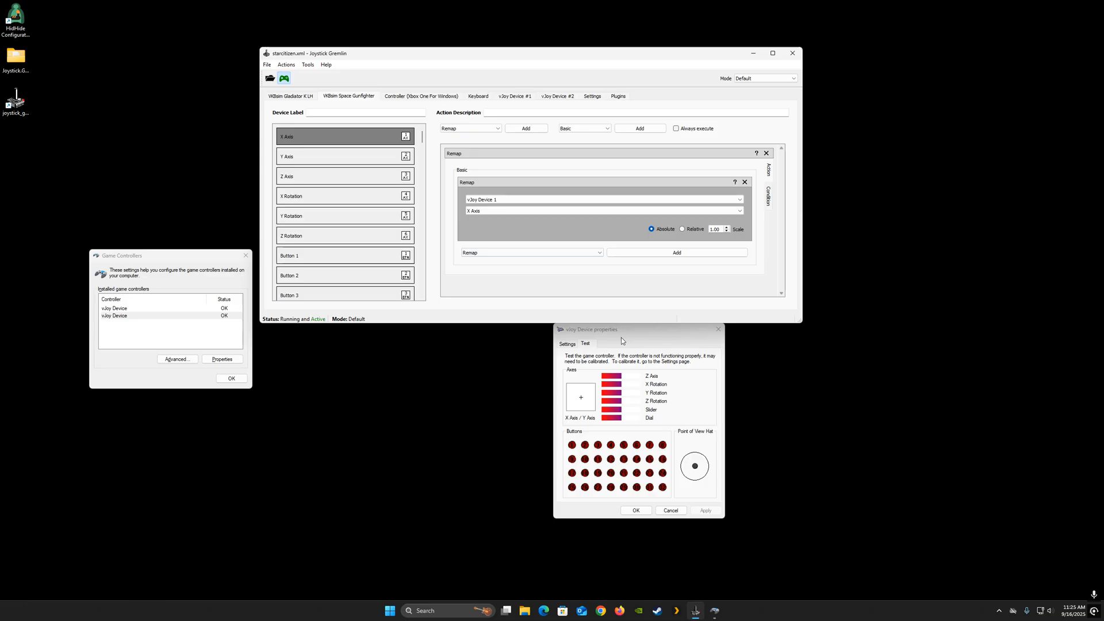
{"action": "left_click_drag", "start_coordinate": [621, 337], "coordinate": [531, 357]}
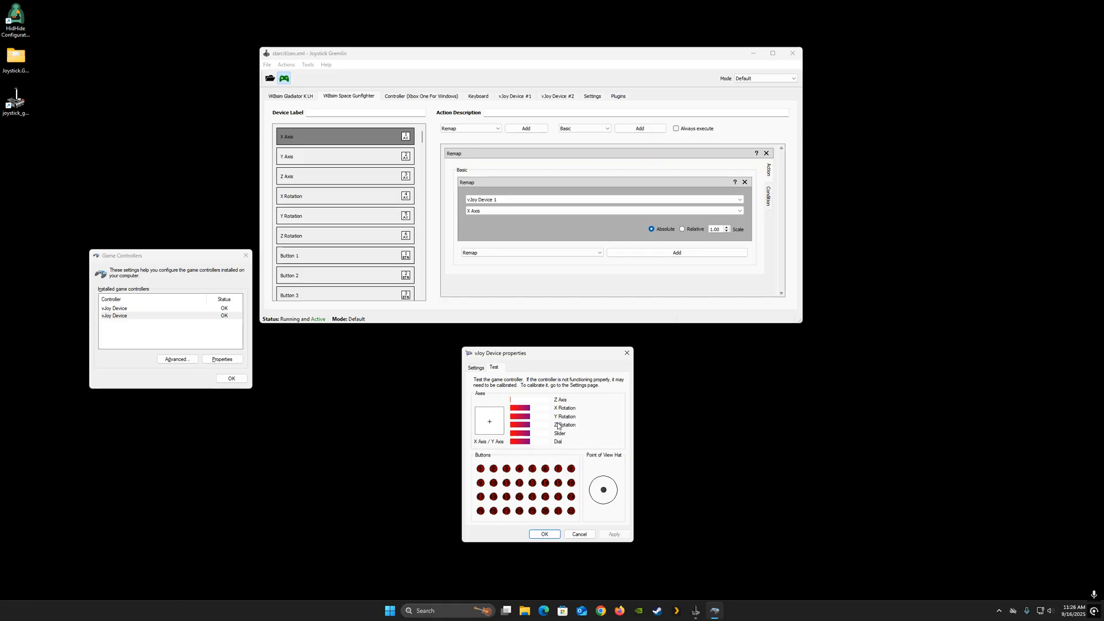
{"action": "left_click_drag", "start_coordinate": [519, 57], "coordinate": [529, 61]}
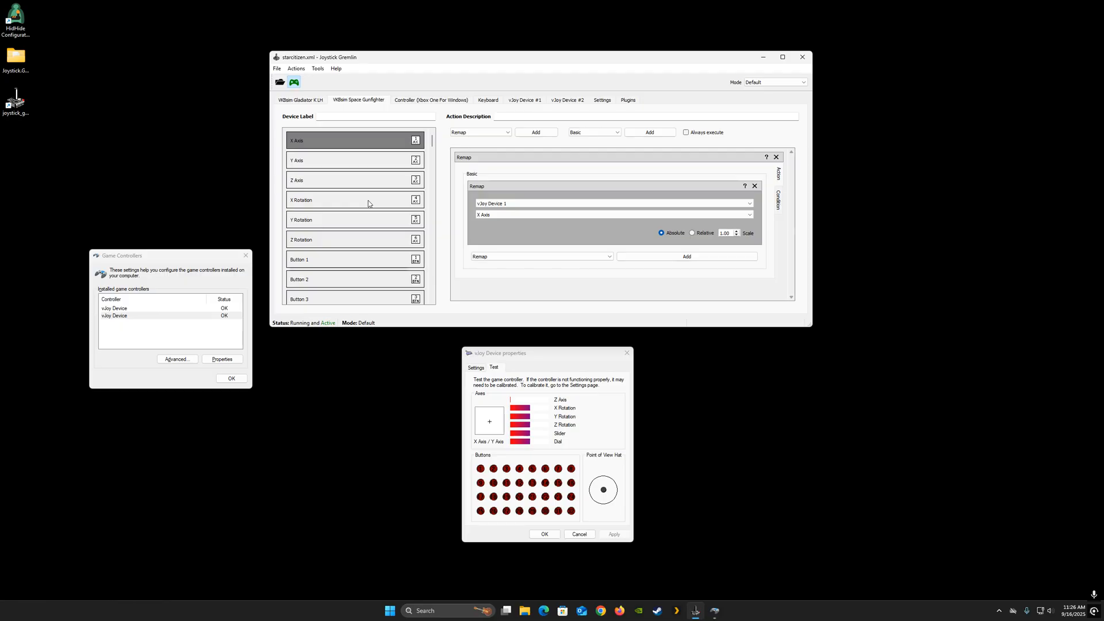
{"action": "left_click", "coordinate": [294, 83]}
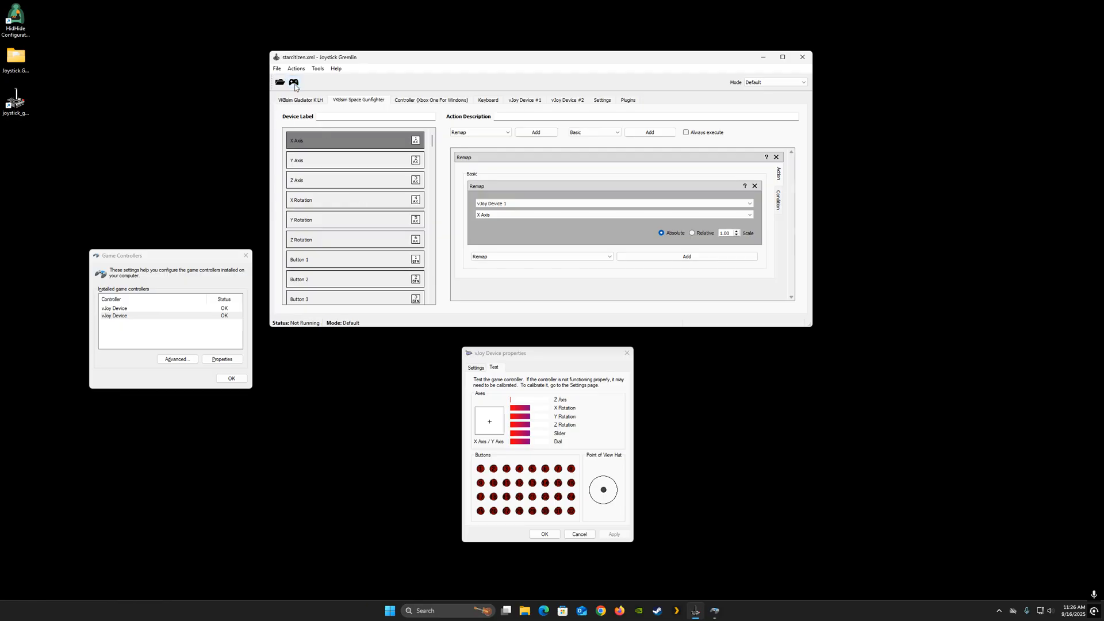
- Remap the Space Gunfighter's Y Rotation axis to vJoy Device 2 Slider
{"action": "left_click", "coordinate": [323, 198]}
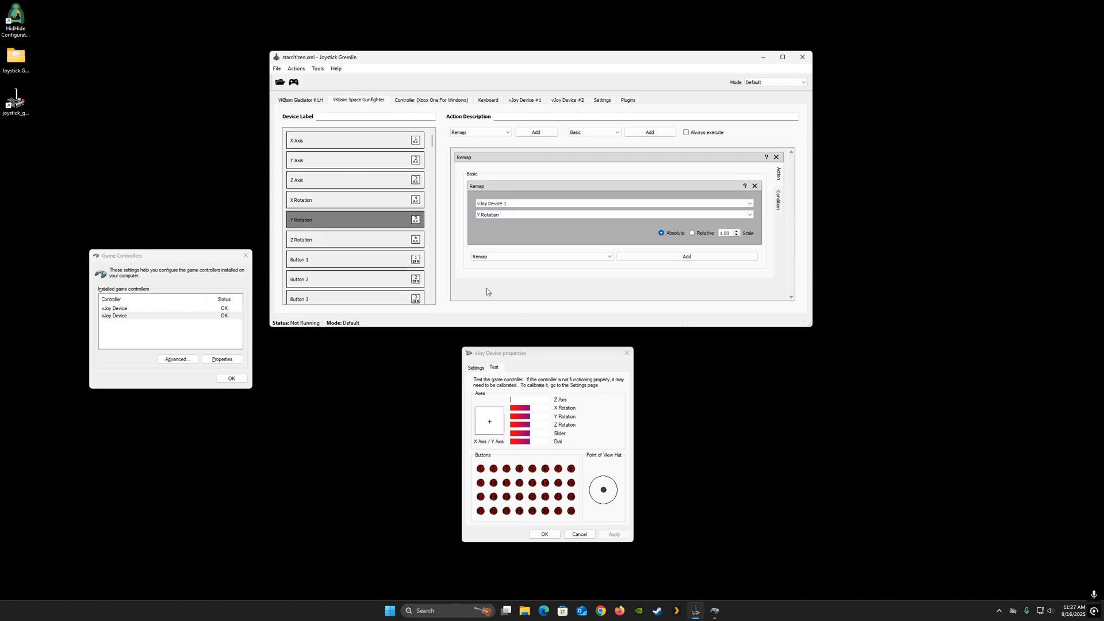
{"action": "left_click", "coordinate": [520, 202]}
{"action": "left_click", "coordinate": [508, 216]}
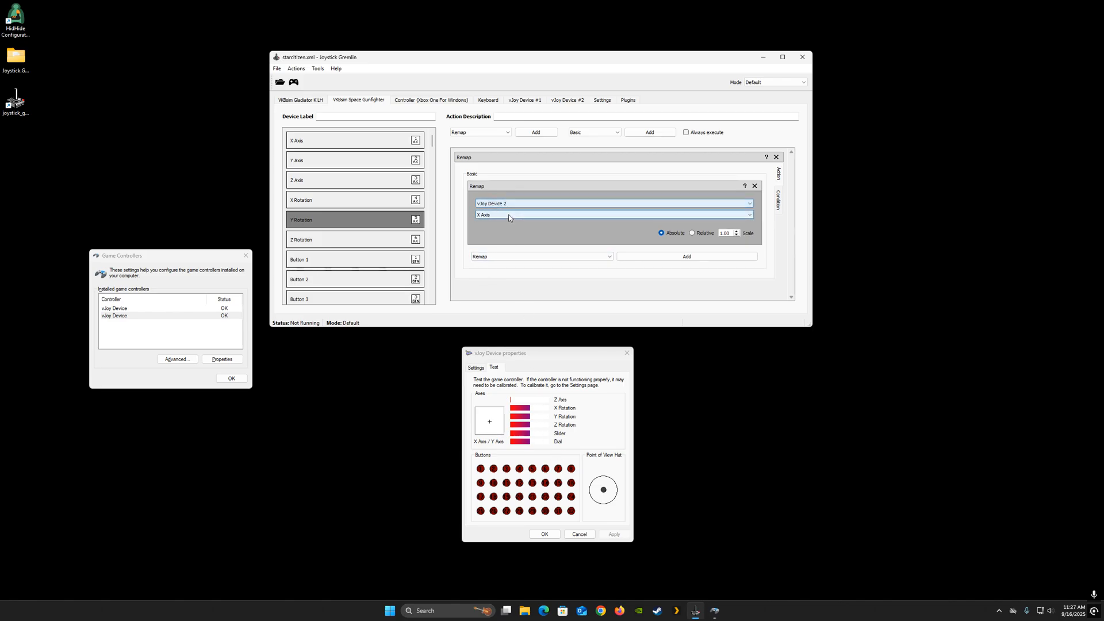
{"action": "left_click", "coordinate": [509, 215]}
{"action": "left_click", "coordinate": [494, 255]}
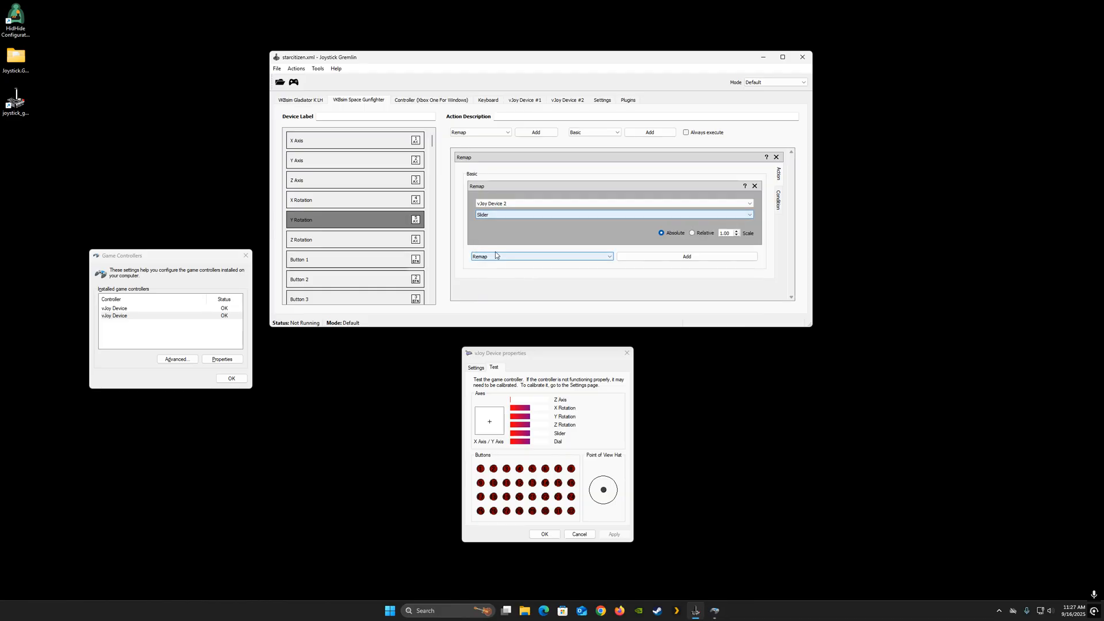
- Remap the Space Gunfighter's X Rotation axis to vJoy Device 2 Dial and save the profile
{"action": "left_click", "coordinate": [389, 201]}
{"action": "left_click", "coordinate": [506, 203]}
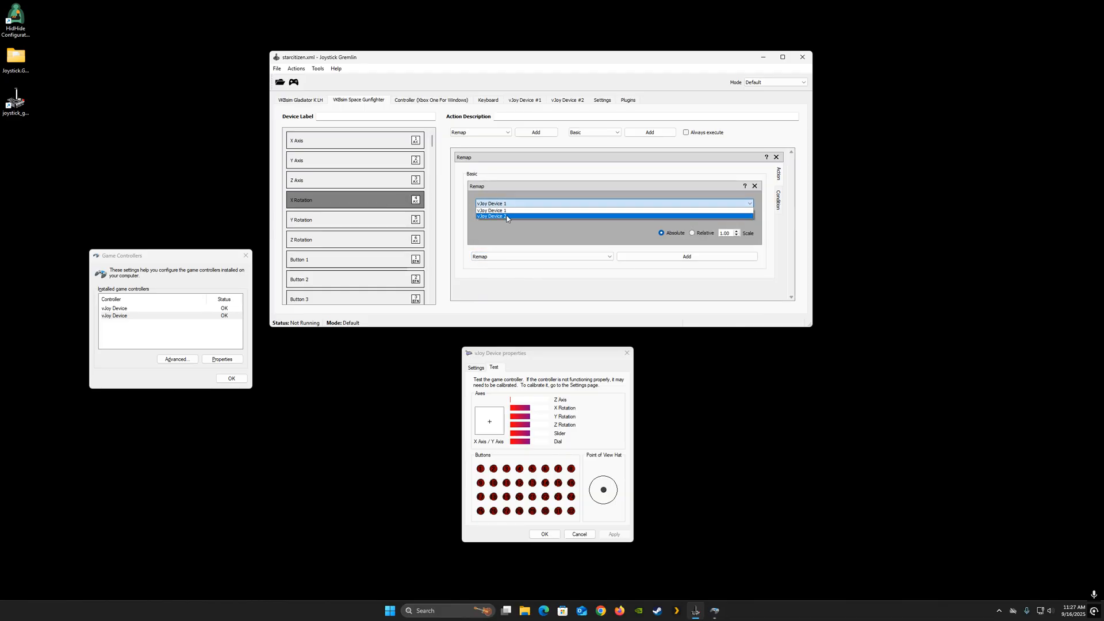
{"action": "left_click", "coordinate": [506, 216]}
{"action": "left_click", "coordinate": [506, 215]}
{"action": "left_click", "coordinate": [489, 266]}
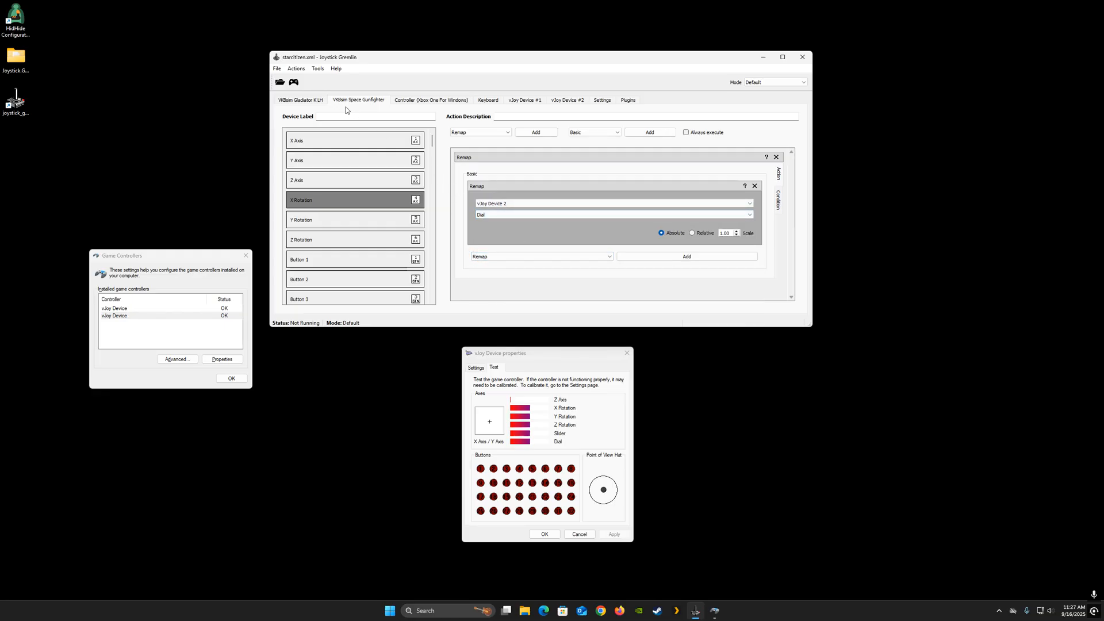
{"action": "left_click", "coordinate": [277, 69]}
{"action": "left_click", "coordinate": [287, 107]}
- Activate Joystick Gremlin again and check the axis response on the vJoy test page before deactivating it
{"action": "left_click", "coordinate": [293, 84]}
{"action": "left_click", "coordinate": [547, 349]}
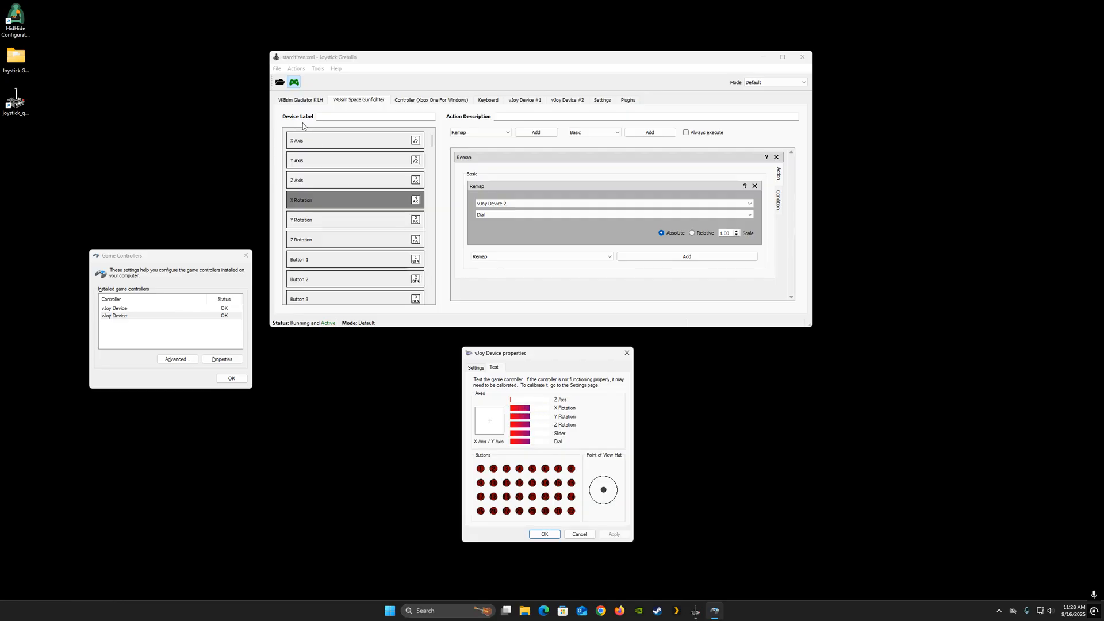
{"action": "left_click", "coordinate": [311, 103]}
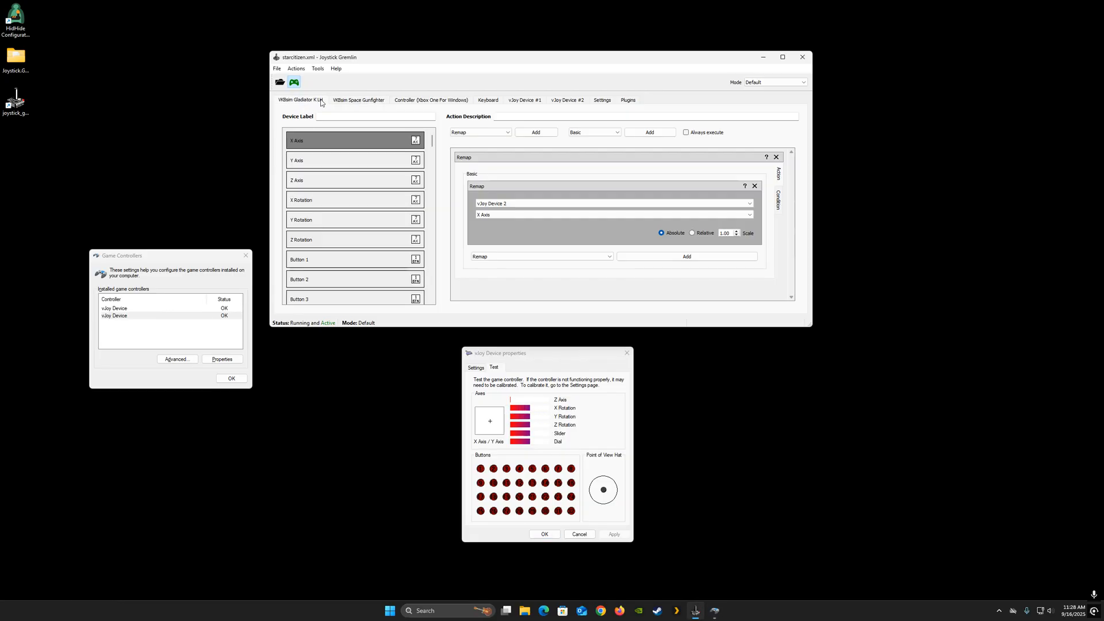
{"action": "left_click_drag", "start_coordinate": [518, 349], "coordinate": [543, 367]}
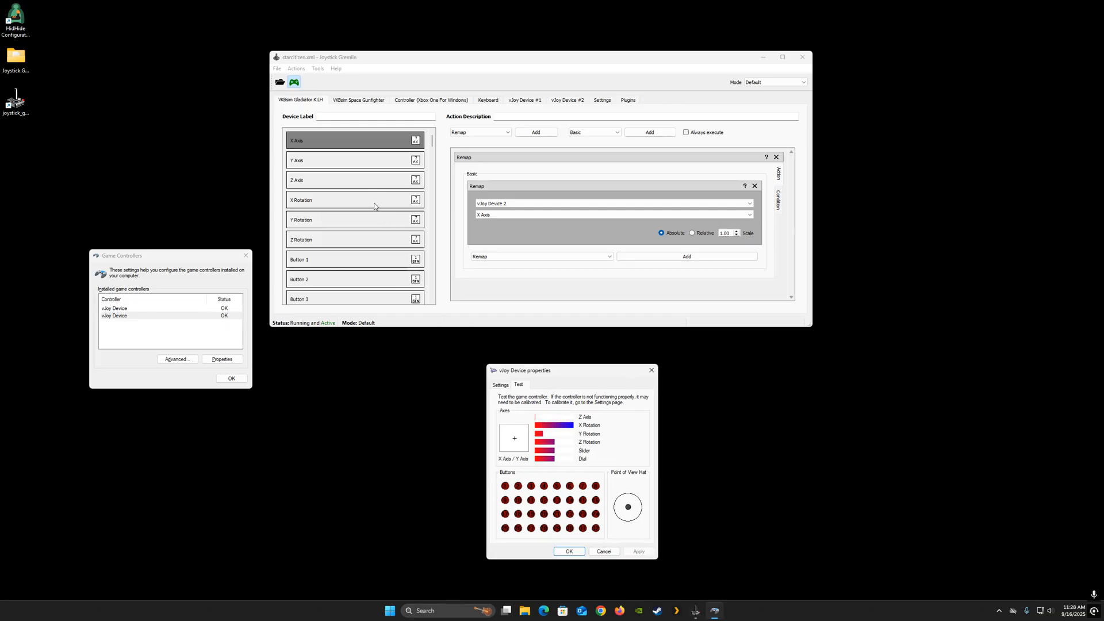
{"action": "left_click", "coordinate": [294, 83]}
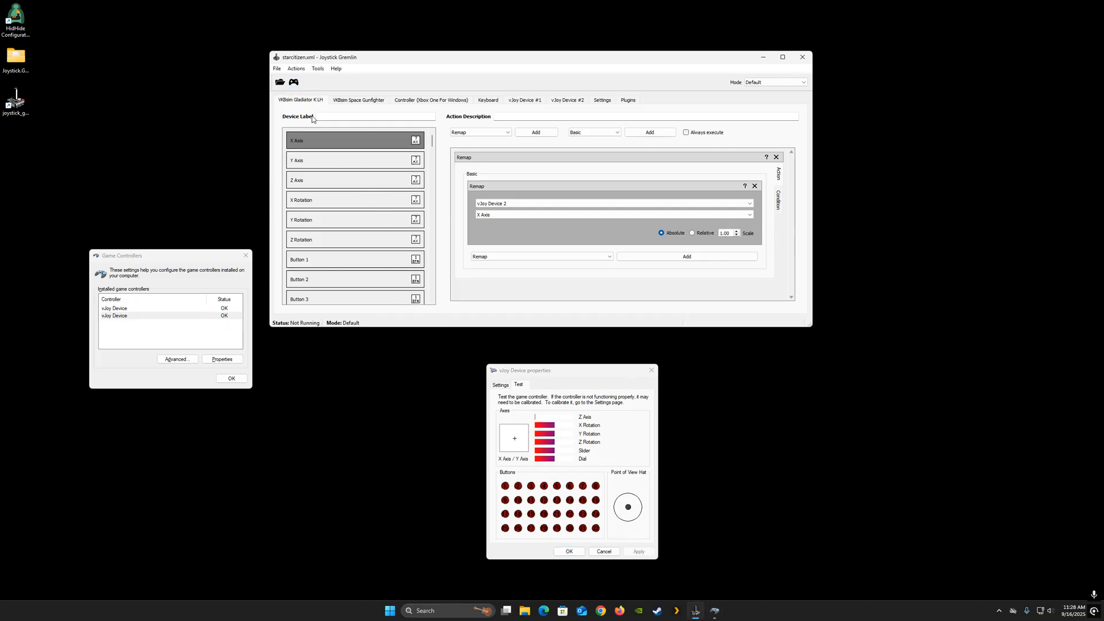
- Add a Response Curve action to the Gladiator's Y Rotation axis
{"action": "left_click", "coordinate": [345, 205]}
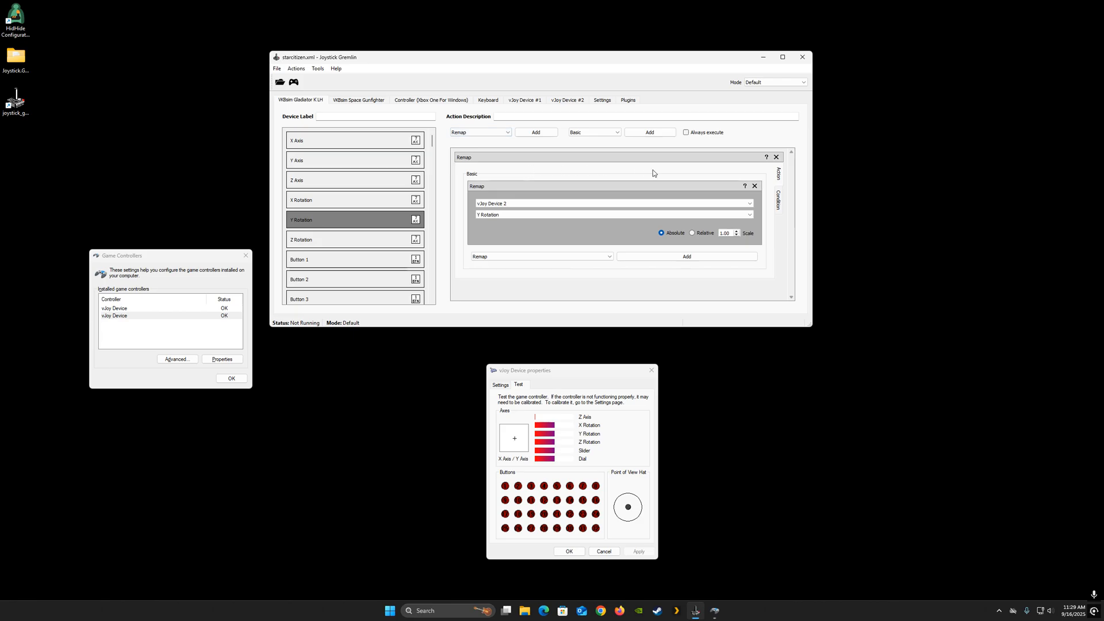
{"action": "left_click", "coordinate": [498, 133]}
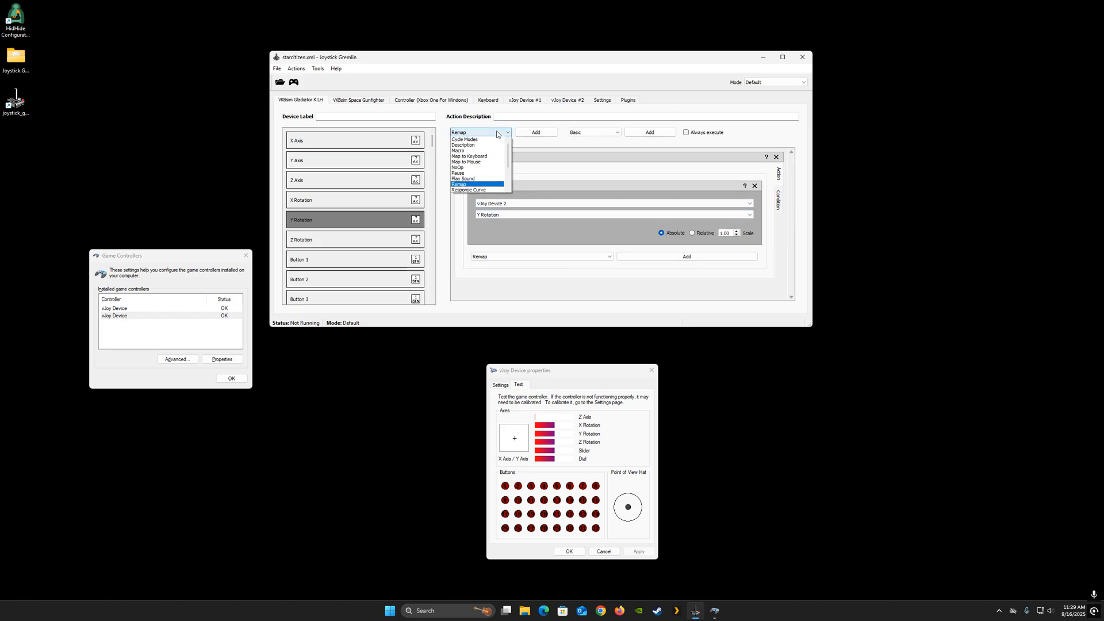
{"action": "left_click", "coordinate": [471, 190]}
{"action": "left_click", "coordinate": [535, 132]}
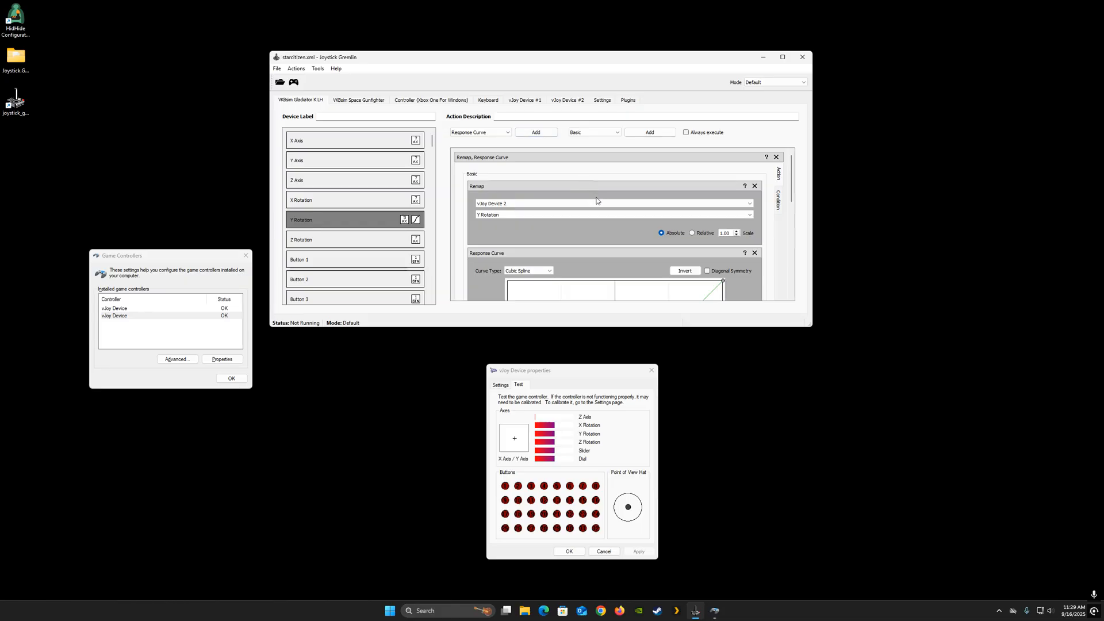
- Set the response curve type to Cubic Bezier Spline and enable Diagonal Symmetry
{"action": "scroll", "coordinate": [596, 201], "scroll_direction": "down", "scroll_amount": 2}
{"action": "scroll", "coordinate": [526, 211], "scroll_direction": "up", "scroll_amount": 2}
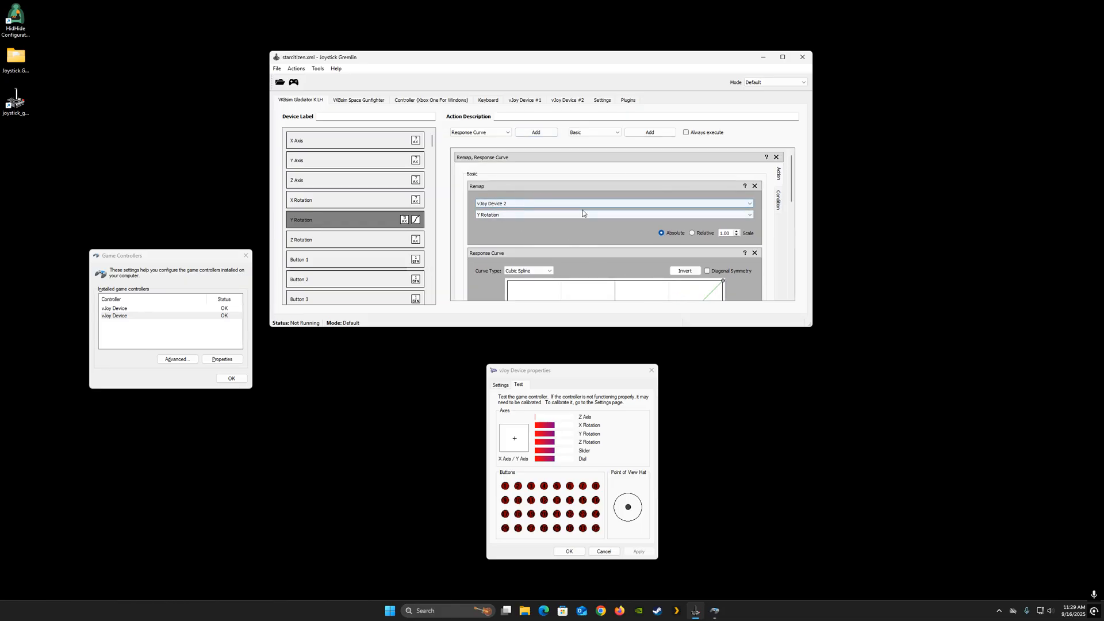
{"action": "scroll", "coordinate": [577, 239], "scroll_direction": "down", "scroll_amount": 4}
{"action": "scroll", "coordinate": [577, 242], "scroll_direction": "up", "scroll_amount": 2}
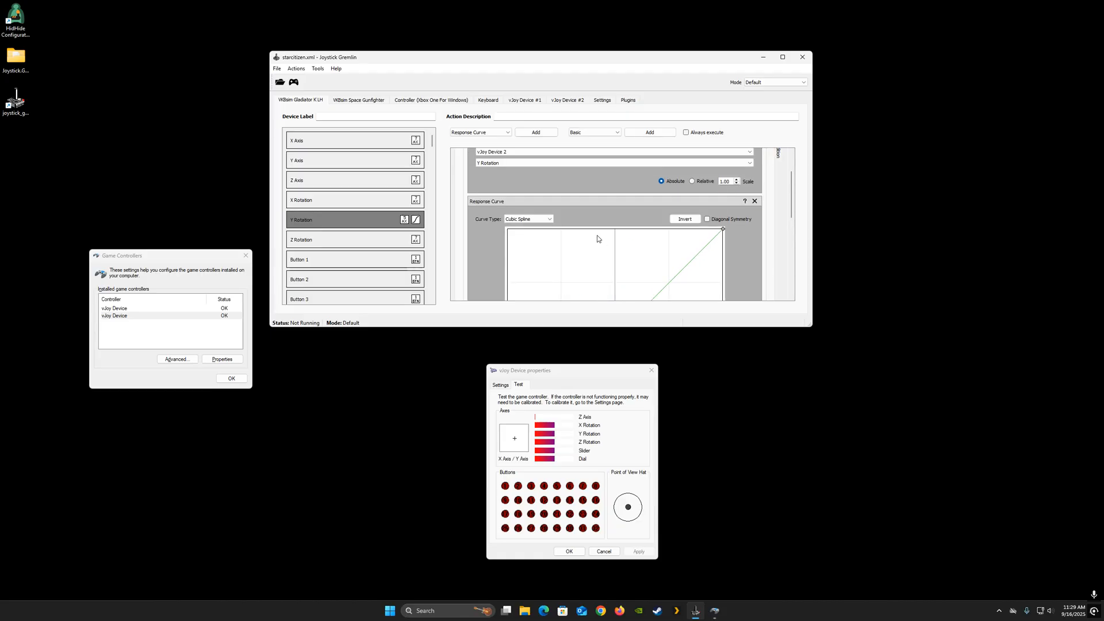
{"action": "left_click", "coordinate": [547, 220]}
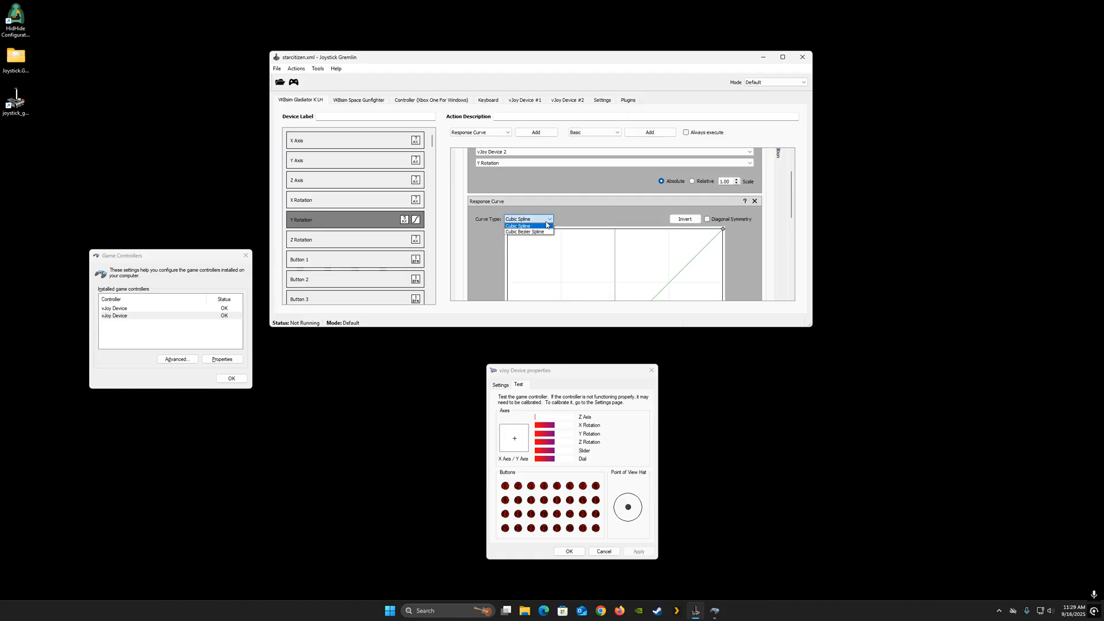
{"action": "left_click", "coordinate": [535, 232]}
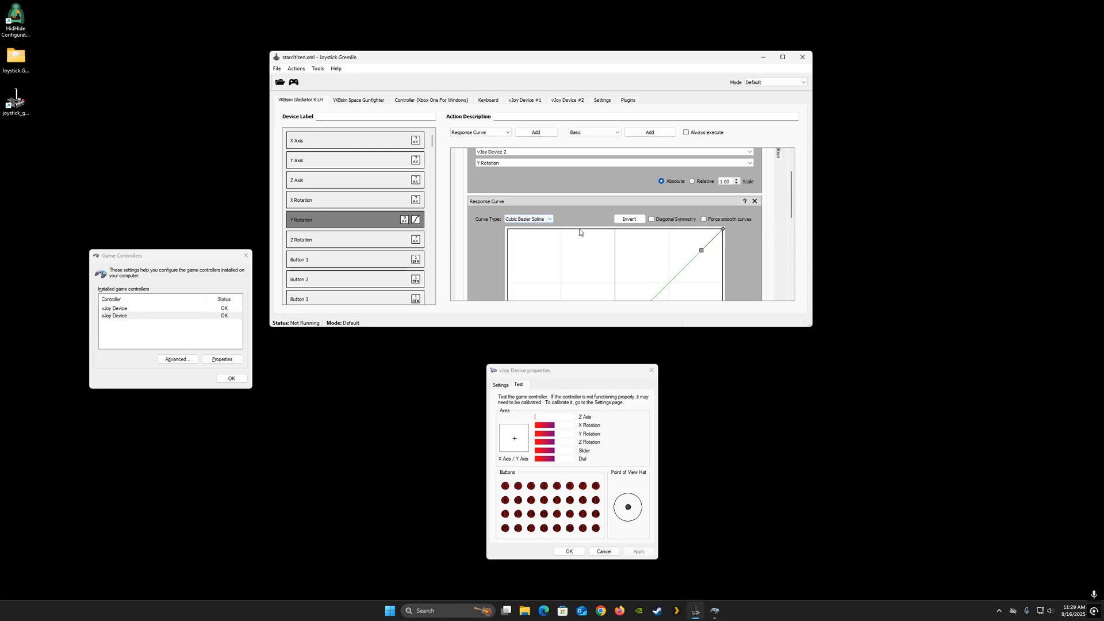
{"action": "left_click", "coordinate": [652, 220]}
- Shape the Y Rotation response curve into an S-curve, flat around the centre, by moving its control points
{"action": "scroll", "coordinate": [645, 263], "scroll_direction": "down", "scroll_amount": 3}
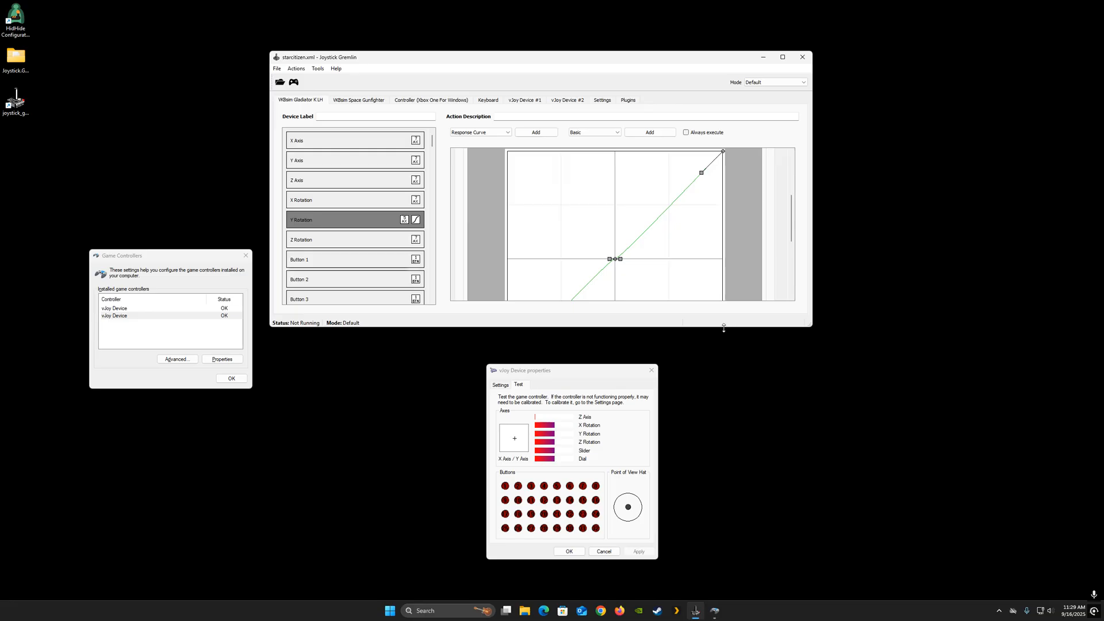
{"action": "left_click_drag", "start_coordinate": [725, 327], "coordinate": [724, 500]}
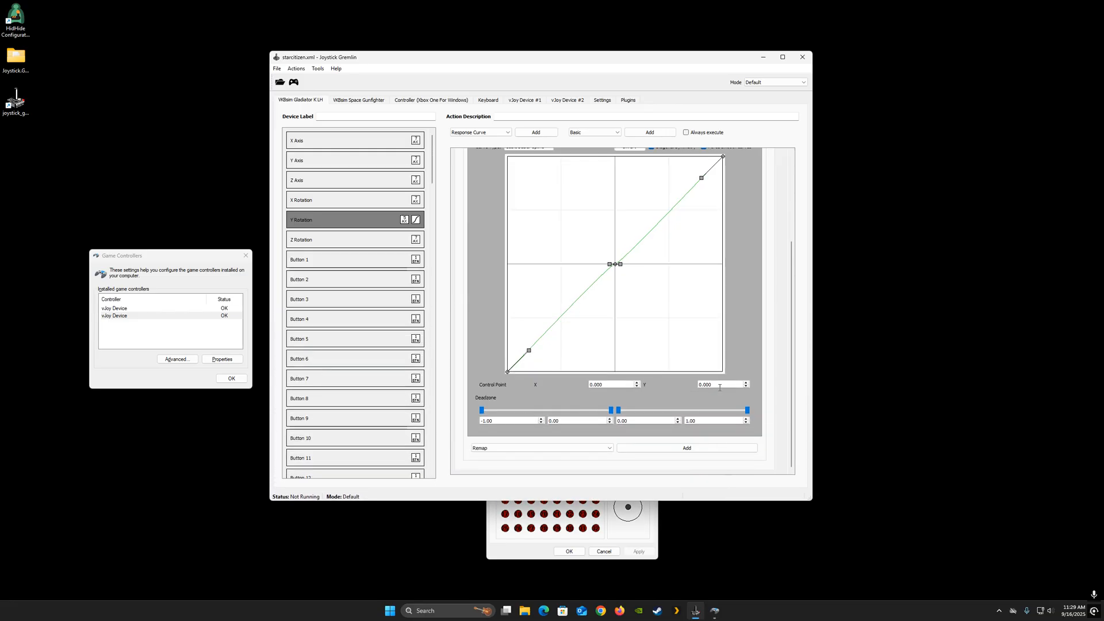
{"action": "scroll", "coordinate": [722, 386], "scroll_direction": "up", "scroll_amount": 2}
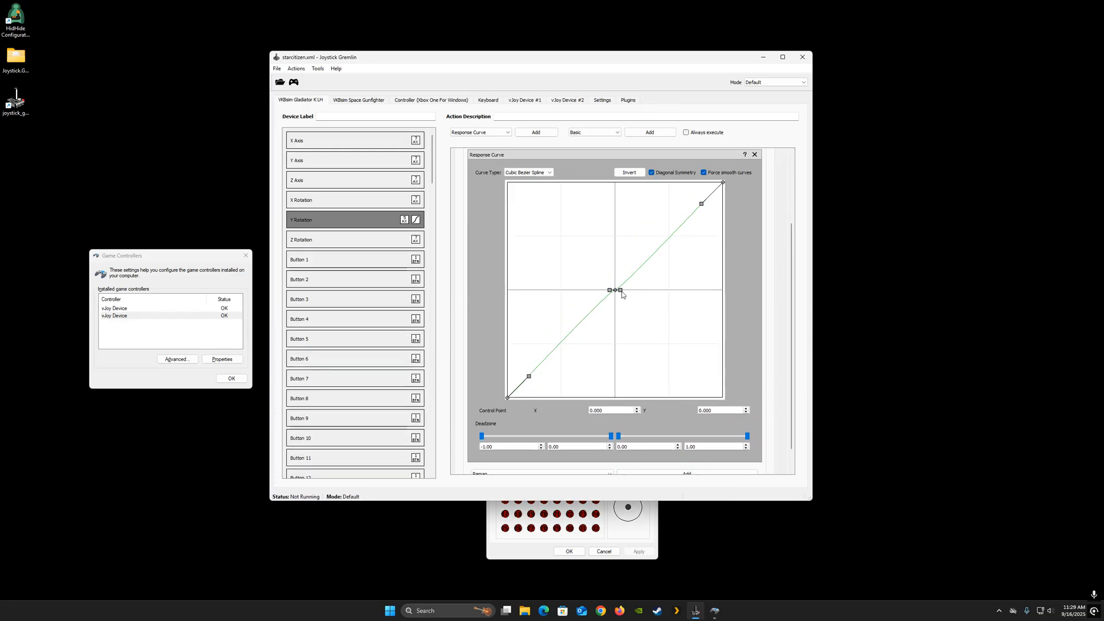
{"action": "left_click_drag", "start_coordinate": [621, 290], "coordinate": [681, 292]}
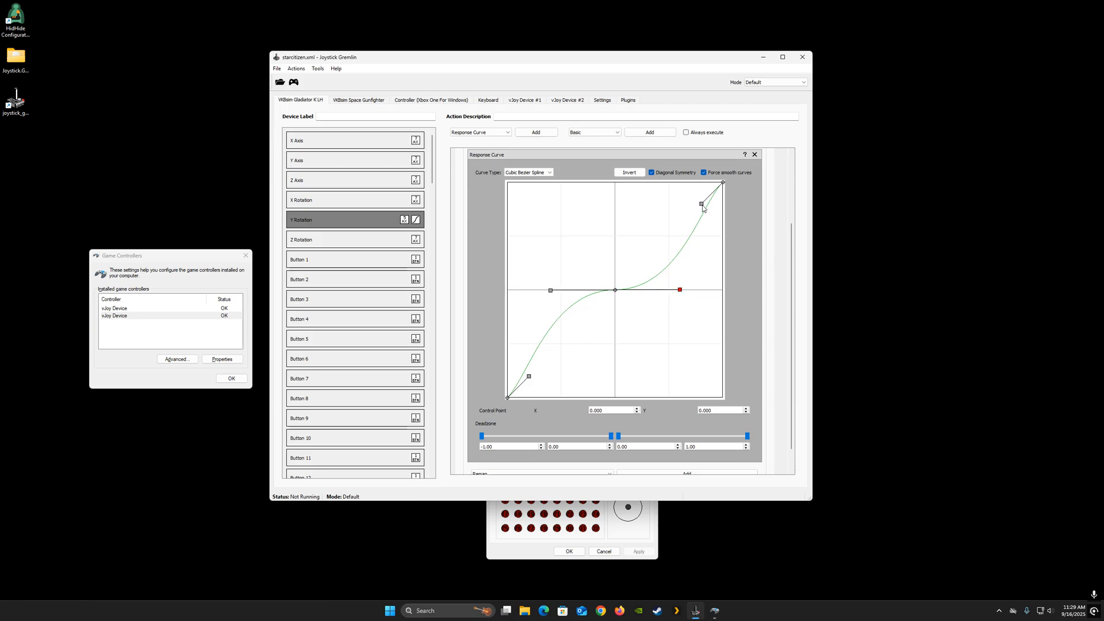
{"action": "left_click_drag", "start_coordinate": [701, 204], "coordinate": [708, 221]}
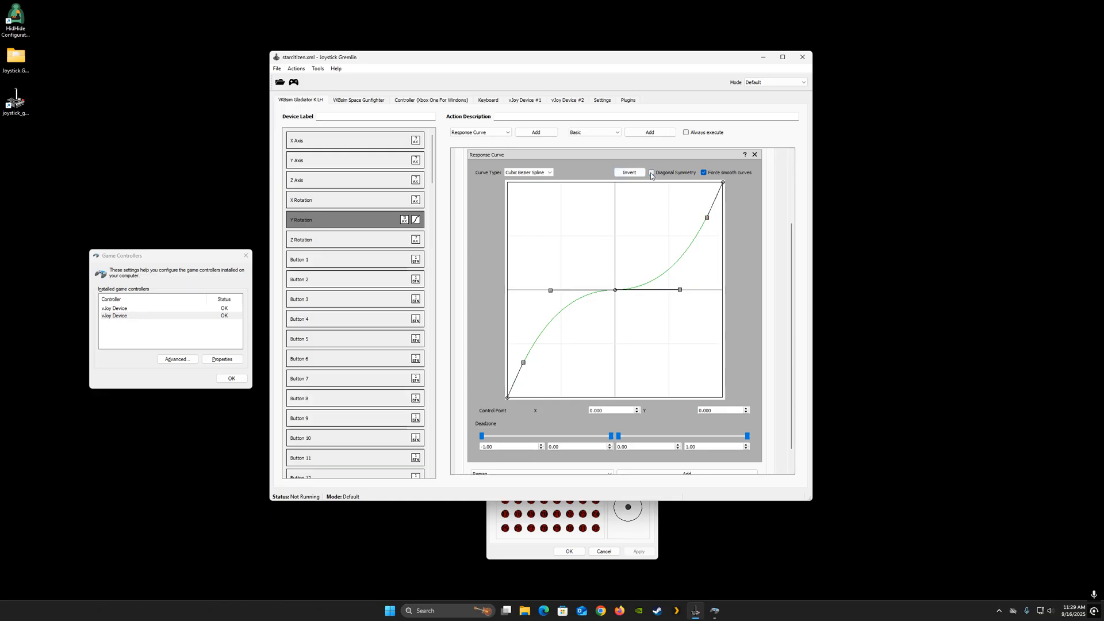
{"action": "left_click_drag", "start_coordinate": [523, 363], "coordinate": [574, 335]}
{"action": "left_click", "coordinate": [652, 173]}
{"action": "left_click_drag", "start_coordinate": [659, 248], "coordinate": [706, 235]}
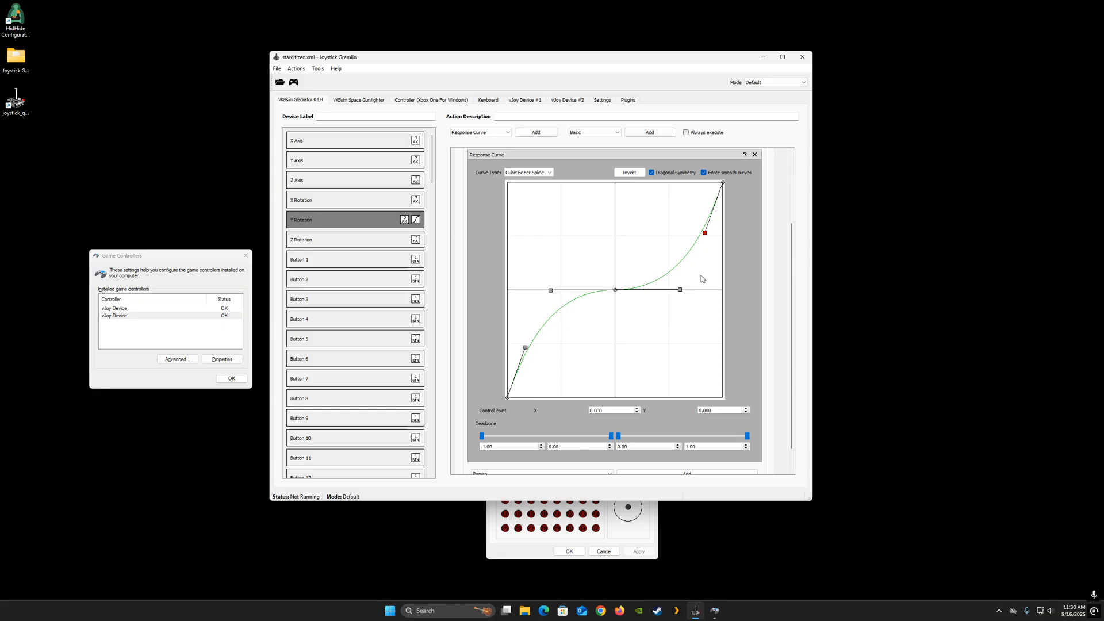
- Widen the curve's centre deadzone to about -0.04 and 0.04
{"action": "left_click_drag", "start_coordinate": [619, 436], "coordinate": [609, 440]}
{"action": "mouse_move", "coordinate": [482, 437]}
{"action": "left_mouse_down"}
{"action": "mouse_move", "coordinate": [494, 440]}
{"action": "mouse_move", "coordinate": [482, 437]}
{"action": "left_mouse_up"}
{"action": "scroll", "coordinate": [481, 240], "scroll_direction": "up", "scroll_amount": 3}
- Save the profile and activate Joystick Gremlin
{"action": "left_click", "coordinate": [276, 69]}
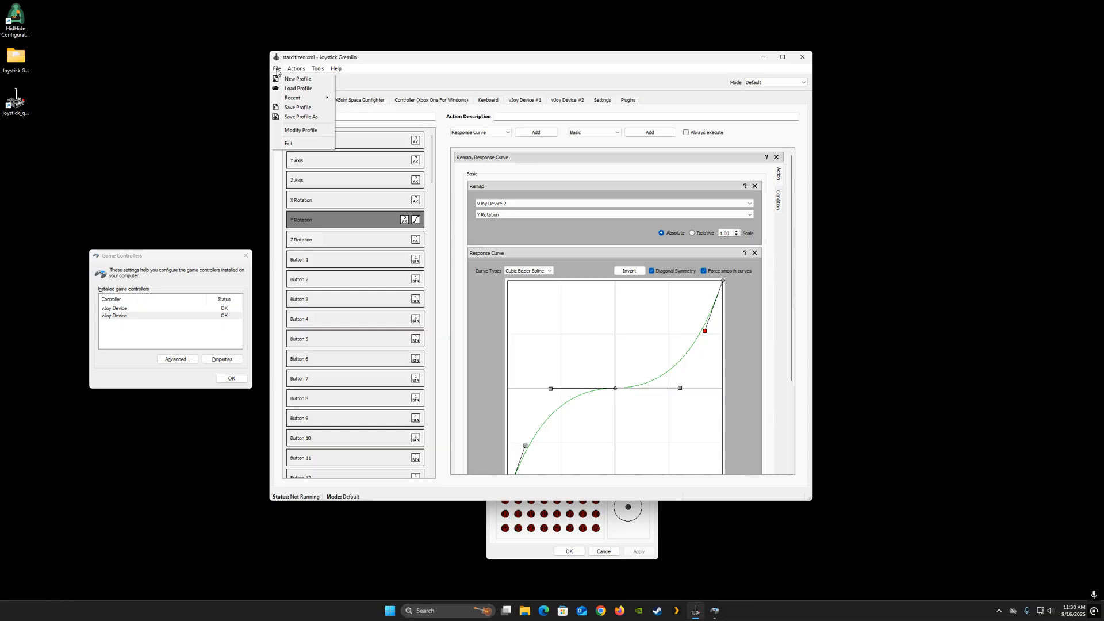
{"action": "left_click", "coordinate": [296, 117]}
{"action": "left_click", "coordinate": [775, 71]}
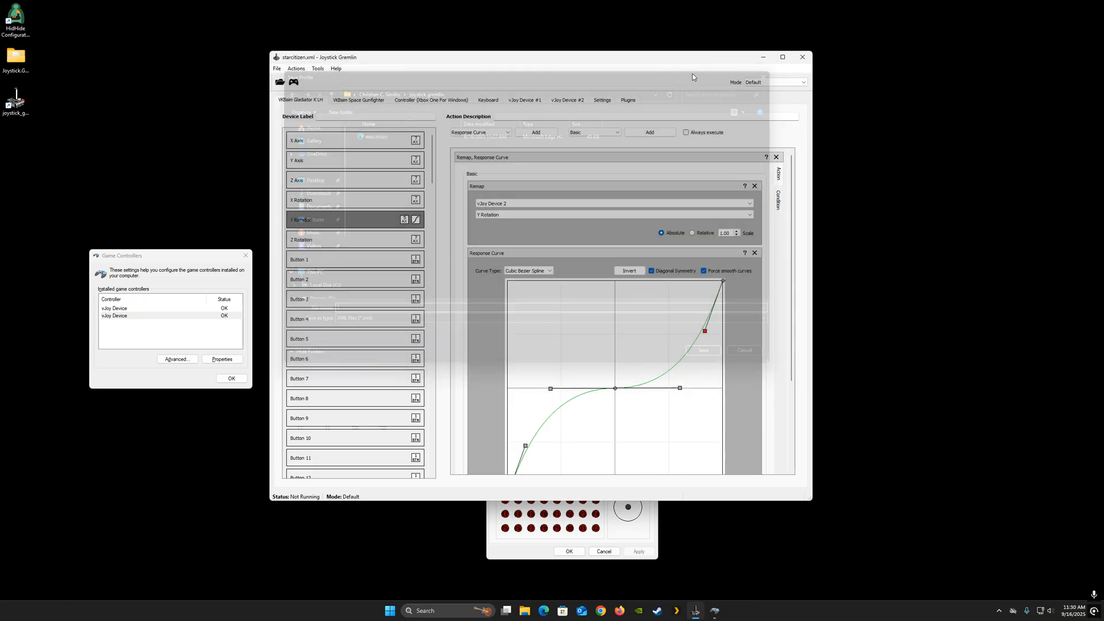
{"action": "left_click", "coordinate": [276, 68]}
{"action": "left_click", "coordinate": [296, 107]}
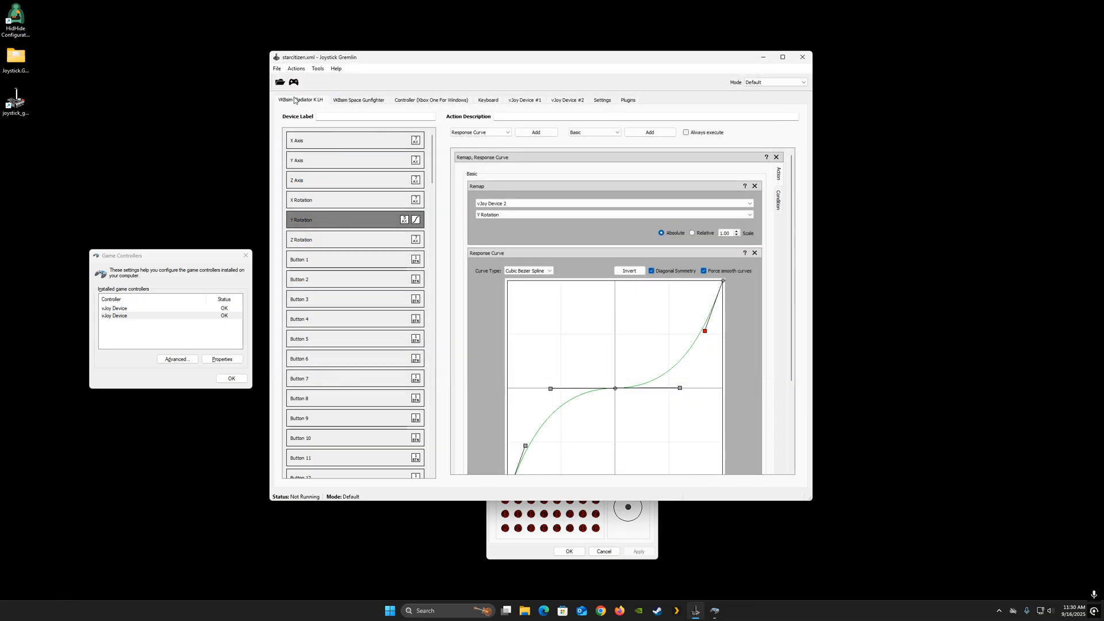
{"action": "left_click", "coordinate": [294, 83]}
{"action": "scroll", "coordinate": [563, 439], "scroll_direction": "down", "scroll_amount": 2}
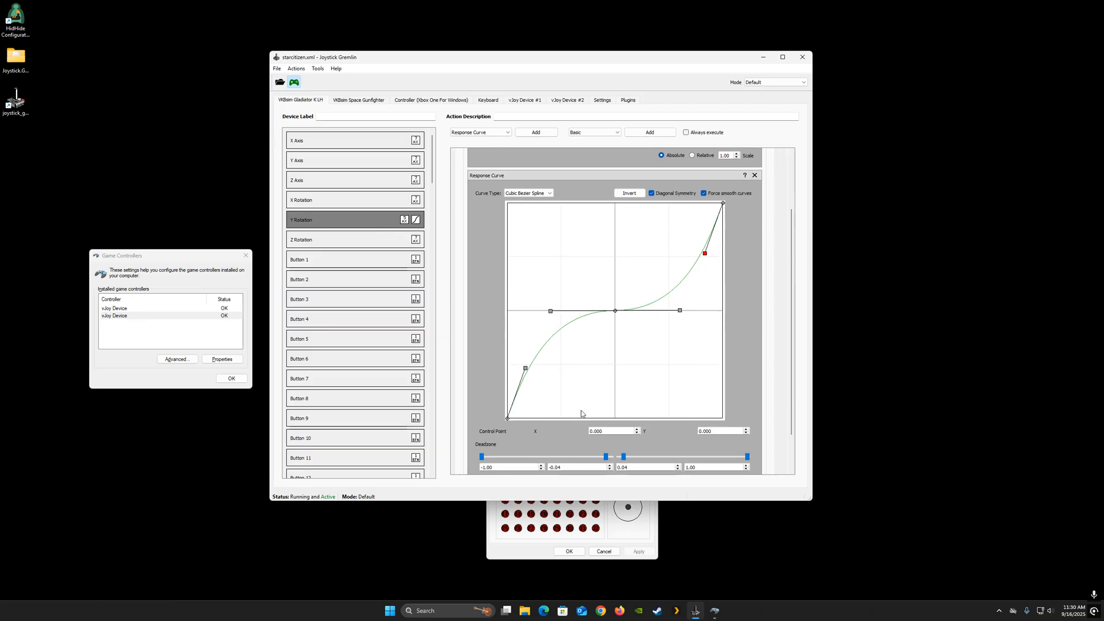
- Add a Response Curve action to the X Rotation axis and set its curve type to Cubic Bezier Spline
{"action": "left_click", "coordinate": [316, 200]}
{"action": "left_click", "coordinate": [487, 134]}
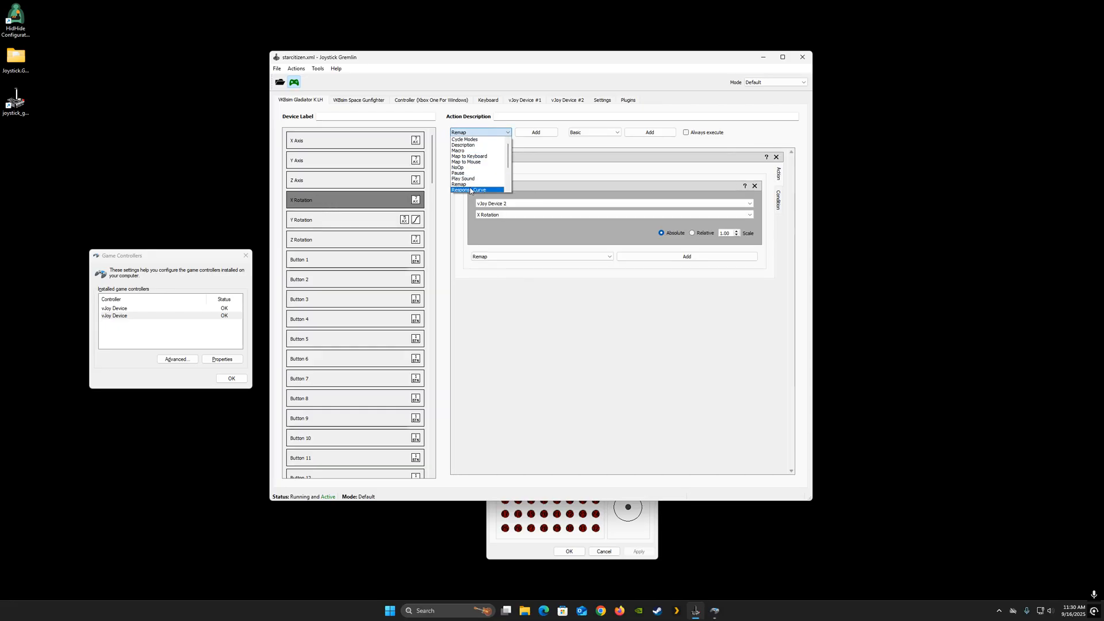
{"action": "left_click", "coordinate": [471, 191]}
{"action": "left_click", "coordinate": [536, 132]}
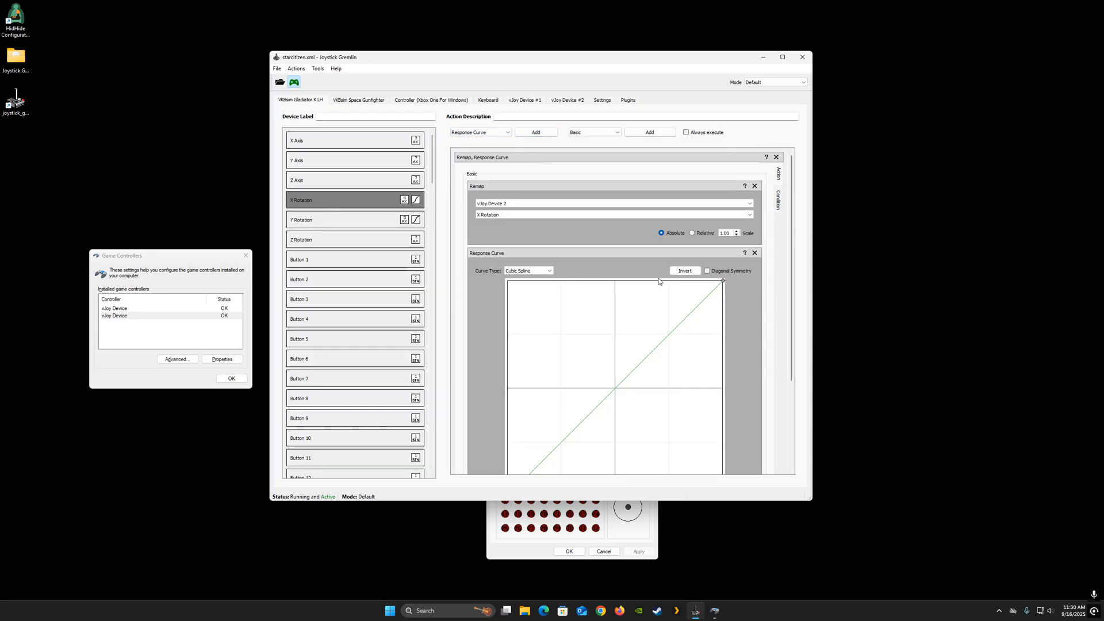
{"action": "left_click", "coordinate": [528, 271]}
{"action": "left_click", "coordinate": [524, 285]}
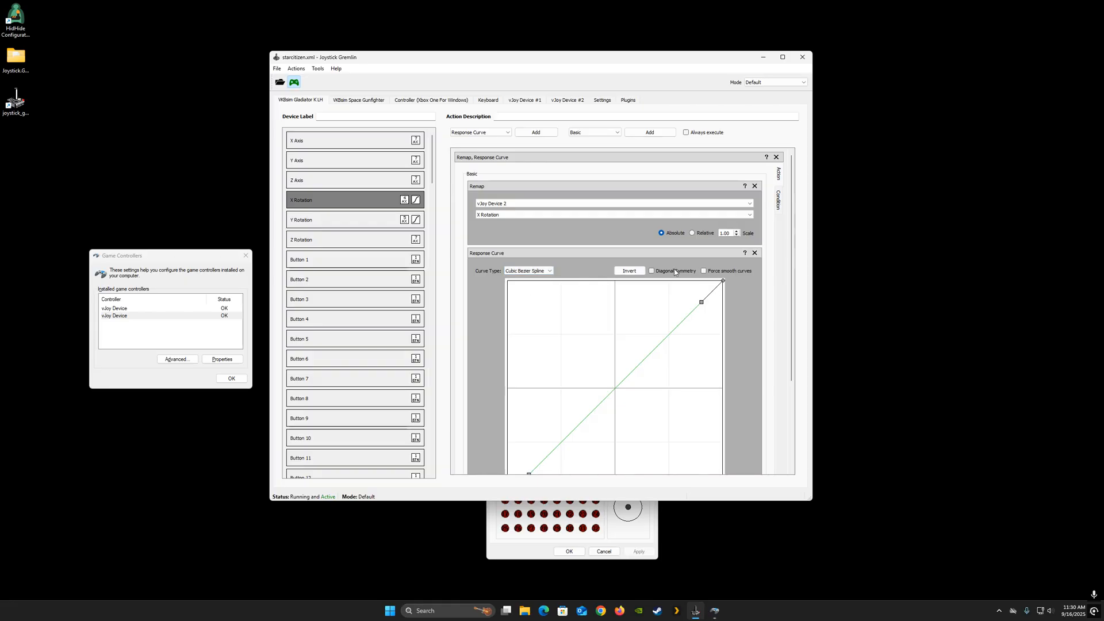
- Enable Diagonal Symmetry and Force smooth curves, then shape the X Rotation curve into an S-curve flat around the centre
{"action": "left_click", "coordinate": [651, 270]}
{"action": "left_click", "coordinate": [704, 271]}
{"action": "left_click_drag", "start_coordinate": [620, 388], "coordinate": [688, 388]}
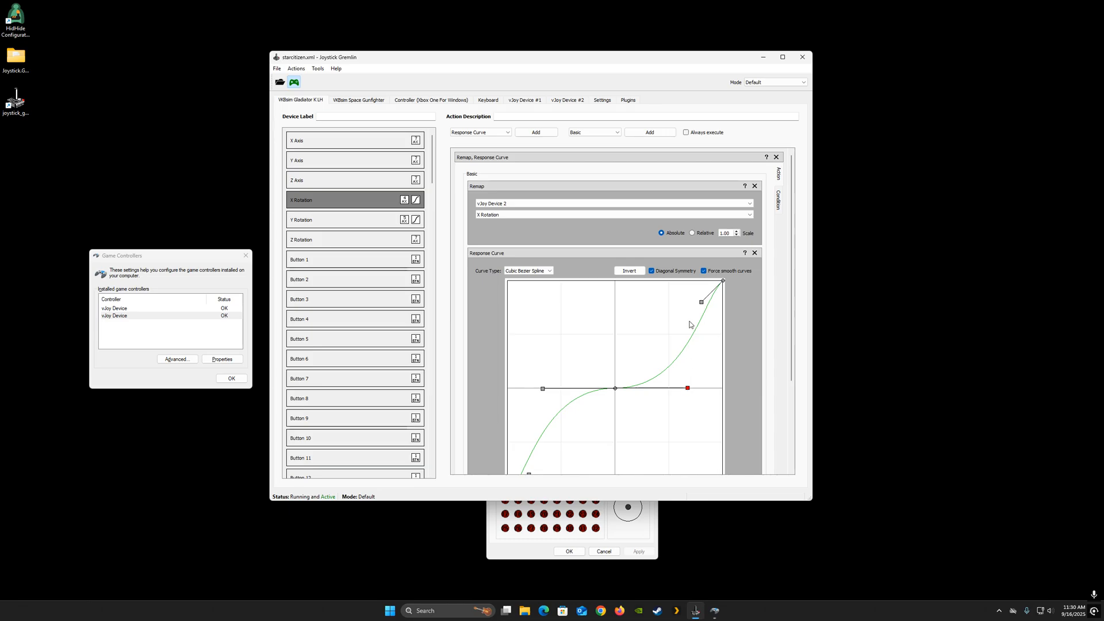
{"action": "left_click_drag", "start_coordinate": [701, 302], "coordinate": [701, 337]}
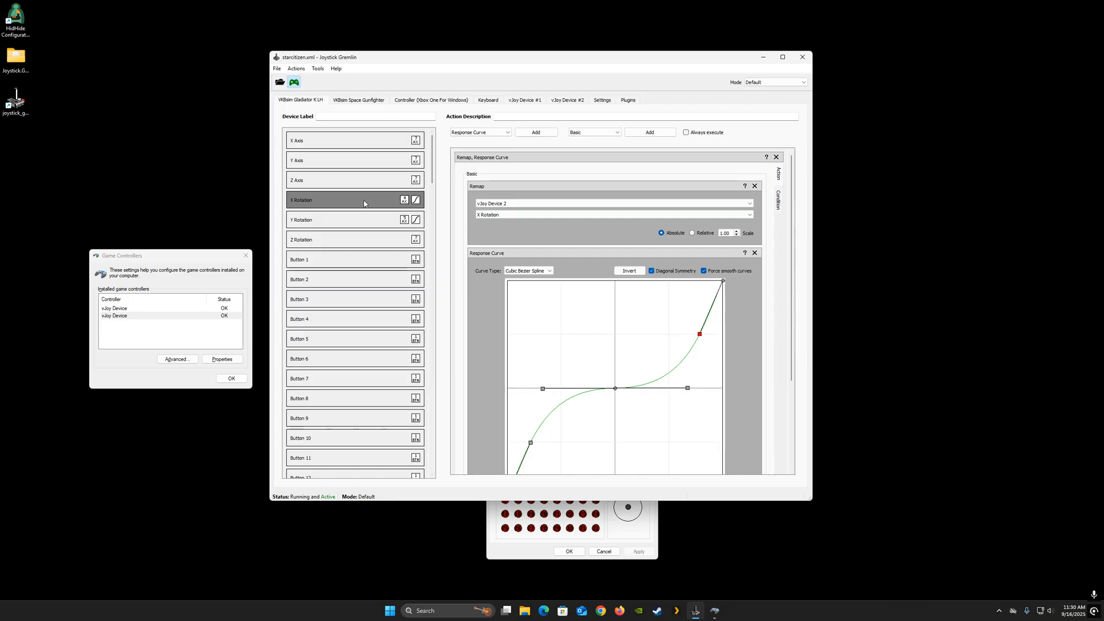
- Adjust the Y Rotation curve's control points with Diagonal Symmetry and Force smooth curves enabled to match the X Rotation curve
{"action": "left_click", "coordinate": [357, 219]}
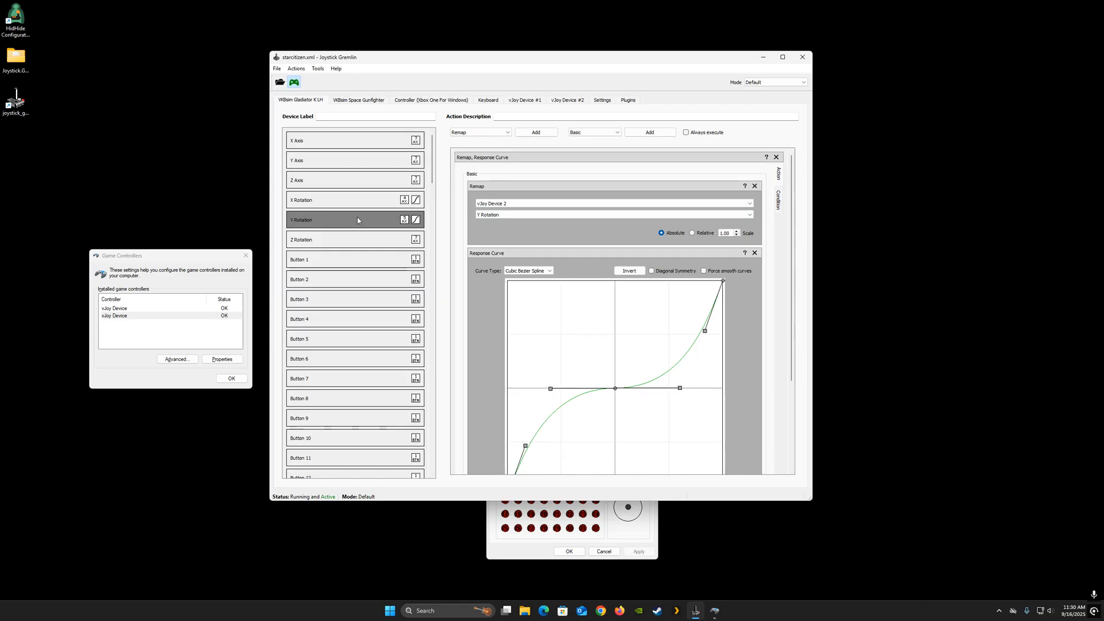
{"action": "left_click", "coordinate": [703, 332]}
{"action": "left_click_drag", "start_coordinate": [703, 332], "coordinate": [710, 334]}
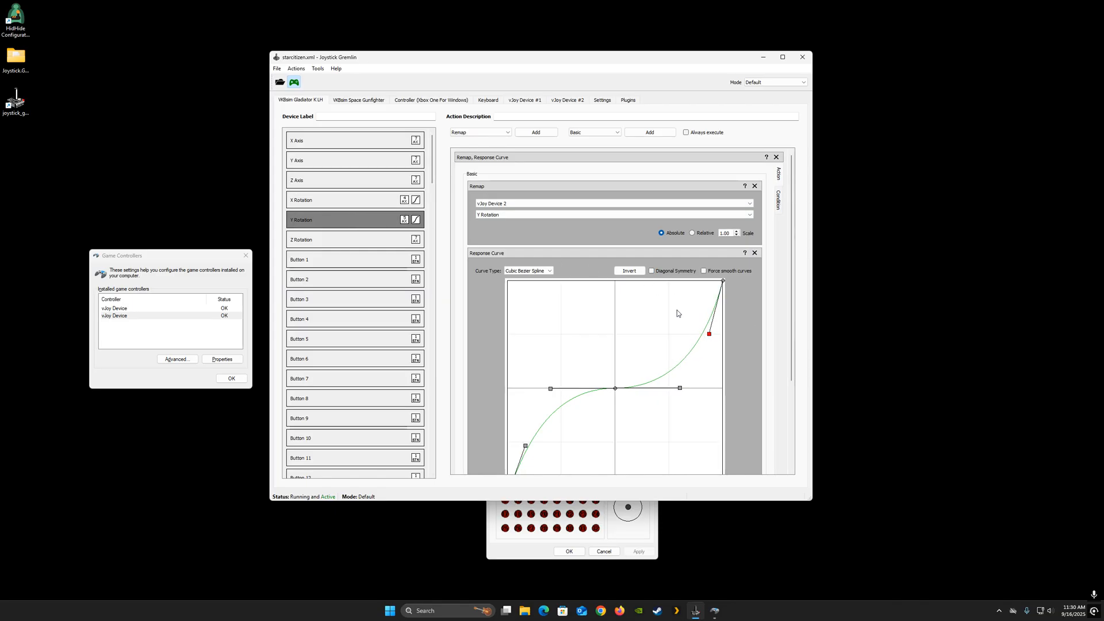
{"action": "left_click", "coordinate": [652, 271]}
{"action": "left_click", "coordinate": [704, 271]}
{"action": "left_click_drag", "start_coordinate": [711, 335], "coordinate": [698, 334]}
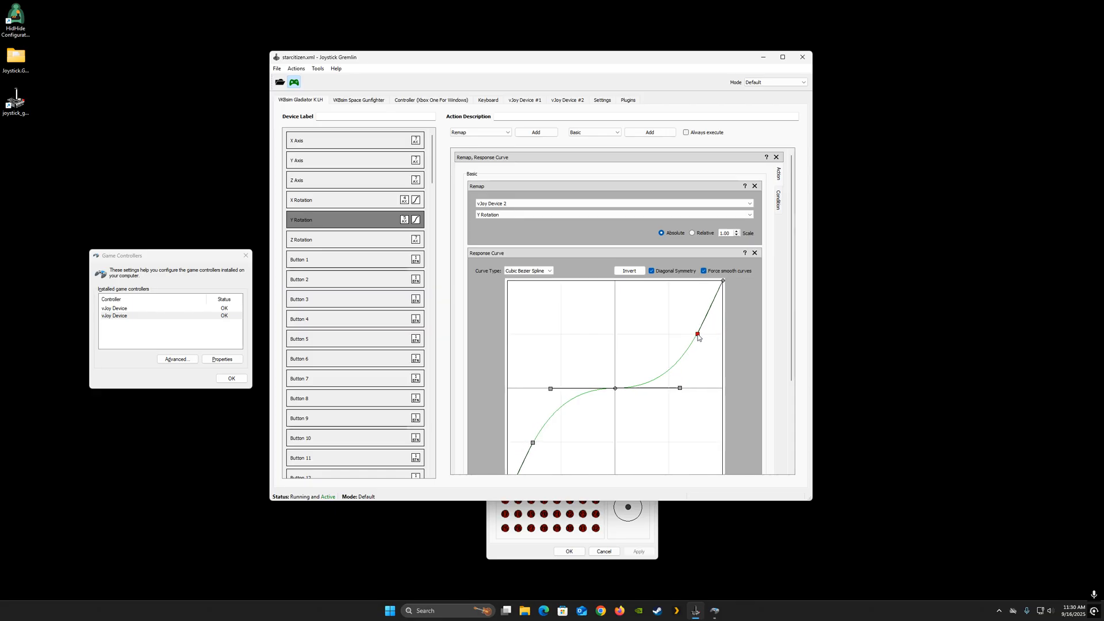
{"action": "left_click_drag", "start_coordinate": [681, 389], "coordinate": [691, 389]}
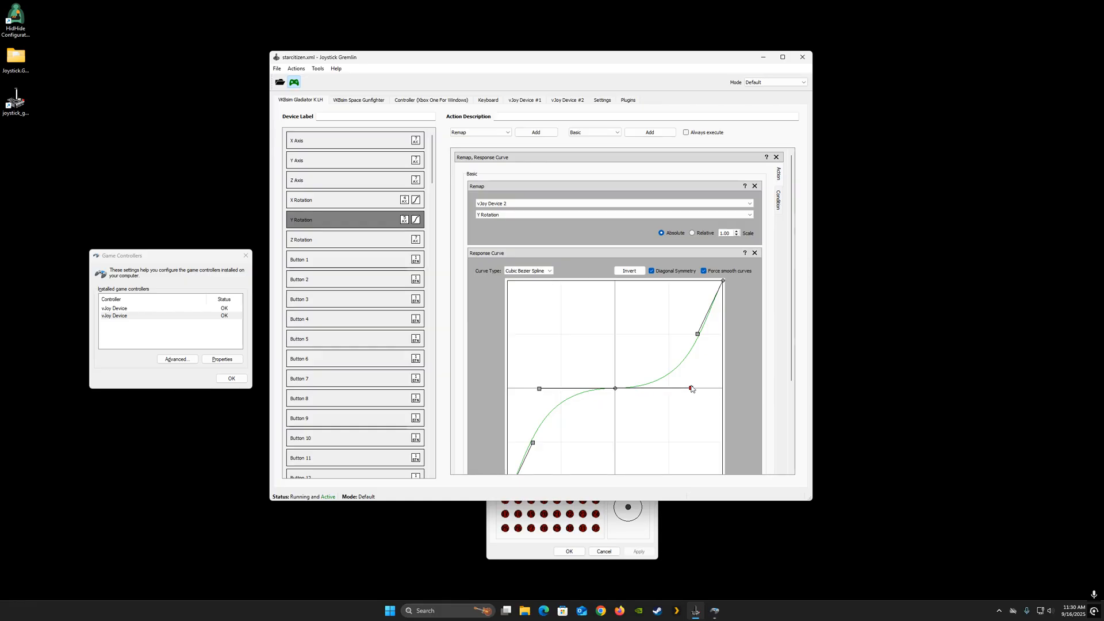
- Fine-tune the X Rotation curve's centre control handle, re-enabling Diagonal Symmetry and Force smooth curves, to match Y Rotation
{"action": "left_click", "coordinate": [378, 205]}
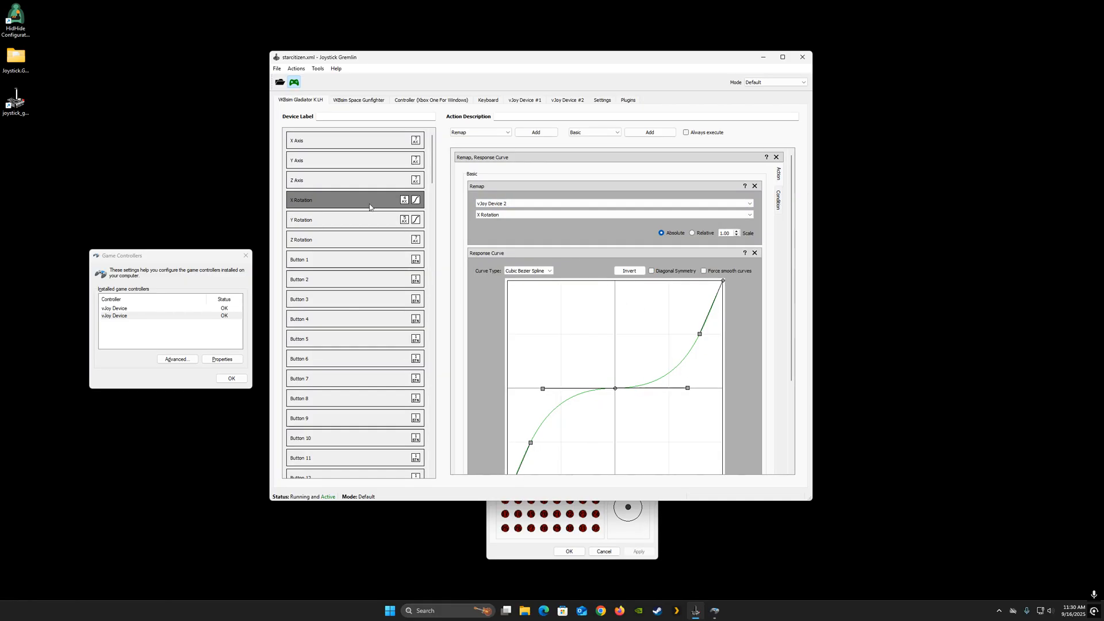
{"action": "left_click", "coordinate": [690, 387]}
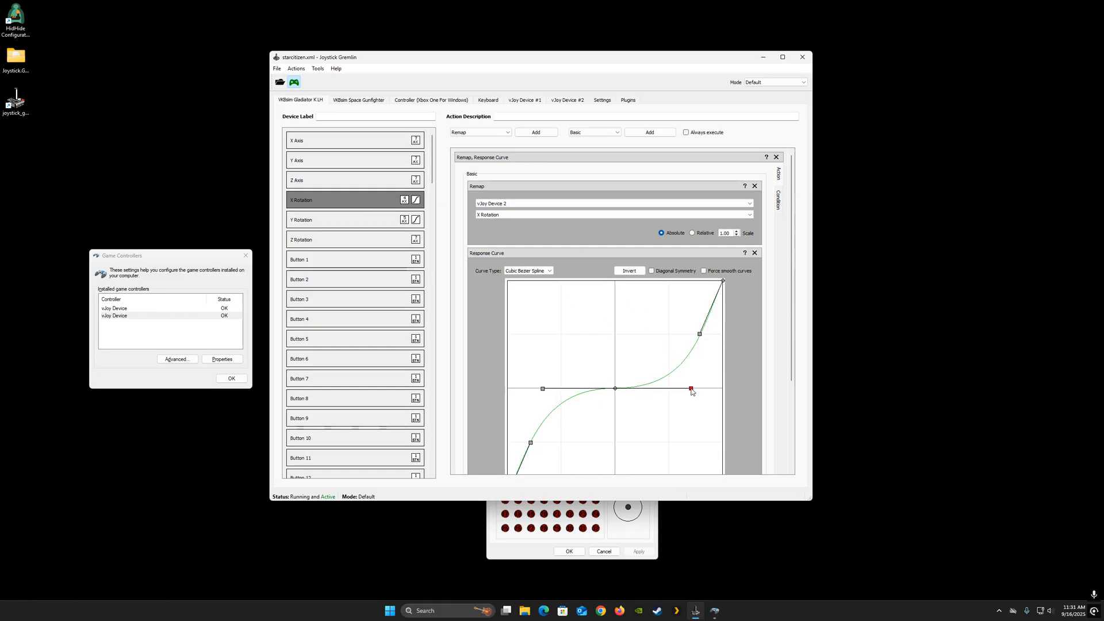
{"action": "left_click", "coordinate": [651, 270]}
{"action": "left_click", "coordinate": [704, 271]}
{"action": "left_click", "coordinate": [691, 389]}
{"action": "left_click_drag", "start_coordinate": [692, 391], "coordinate": [693, 391]}
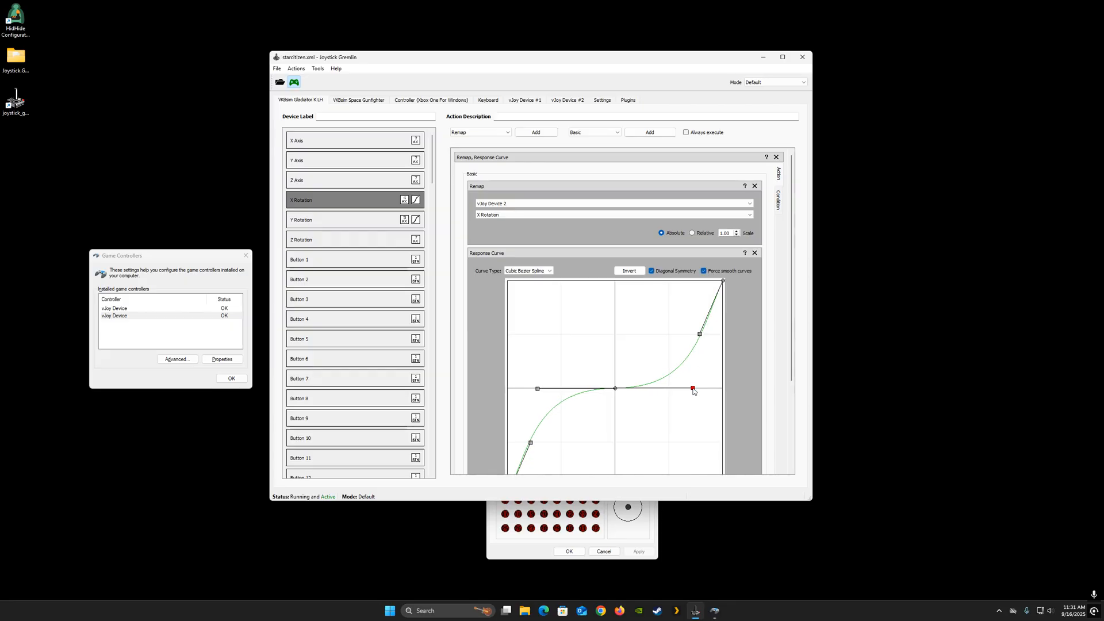
{"action": "left_click", "coordinate": [349, 226]}
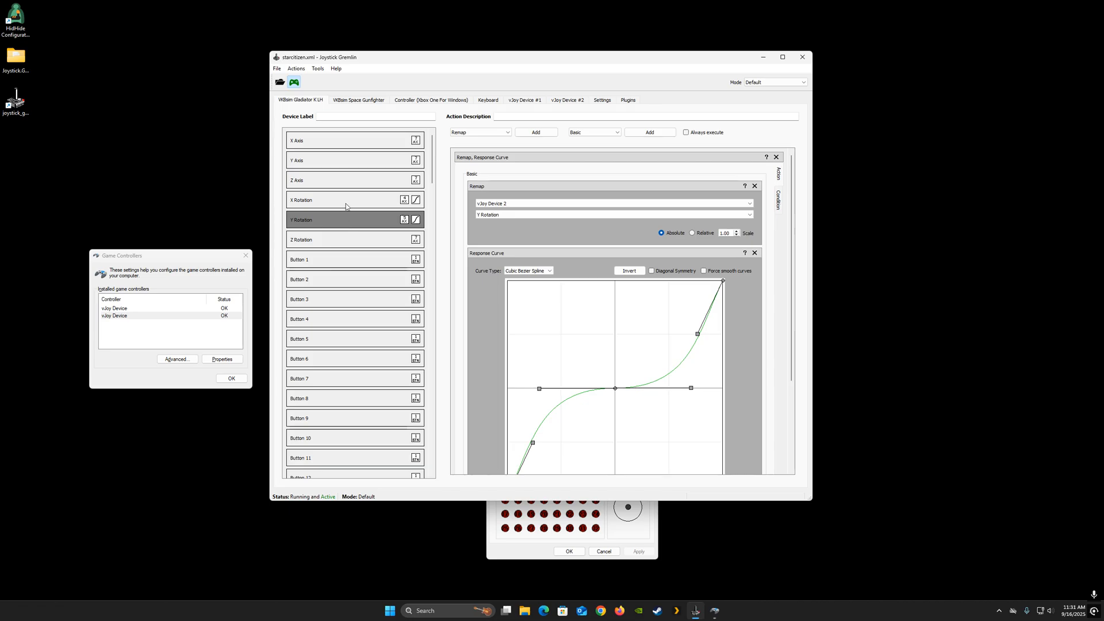
{"action": "left_click", "coordinate": [347, 205]}
{"action": "left_click", "coordinate": [654, 272]}
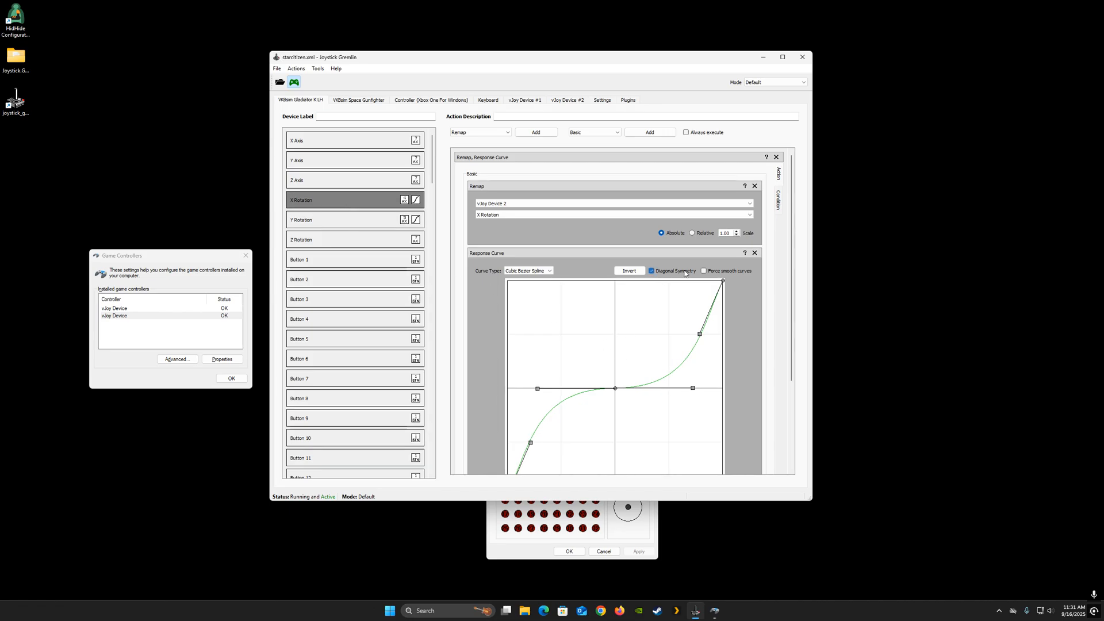
{"action": "left_click", "coordinate": [705, 271]}
{"action": "left_click_drag", "start_coordinate": [693, 391], "coordinate": [692, 391]}
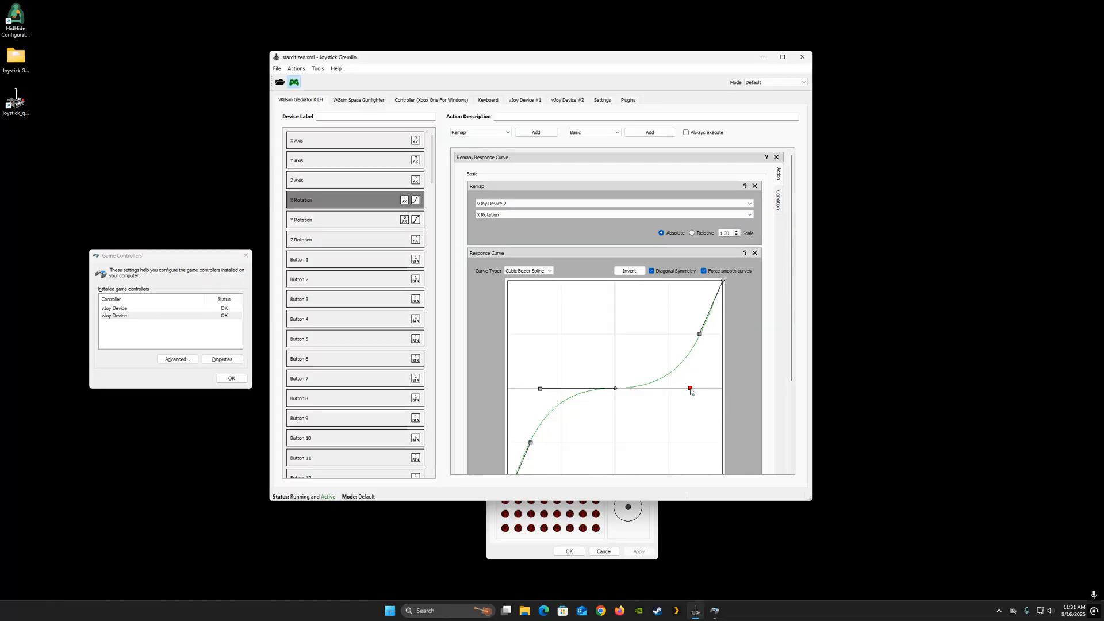
- Save the profile, then deactivate and reactivate Joystick Gremlin
{"action": "left_click", "coordinate": [277, 69]}
{"action": "left_click", "coordinate": [294, 108]}
{"action": "left_click", "coordinate": [296, 83]}
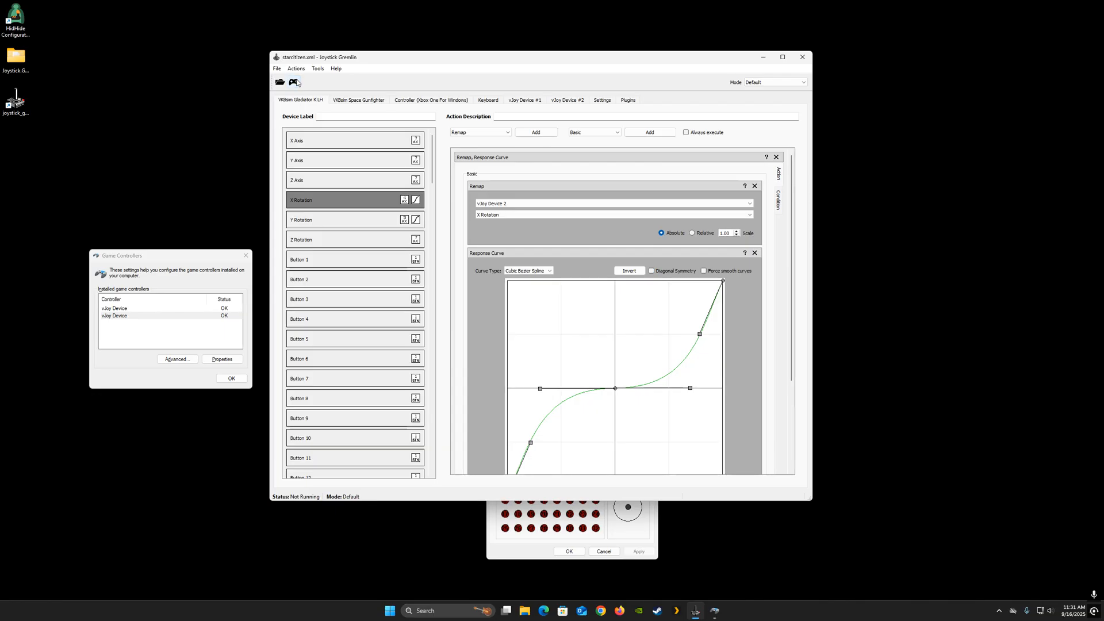
{"action": "left_click", "coordinate": [296, 82]}
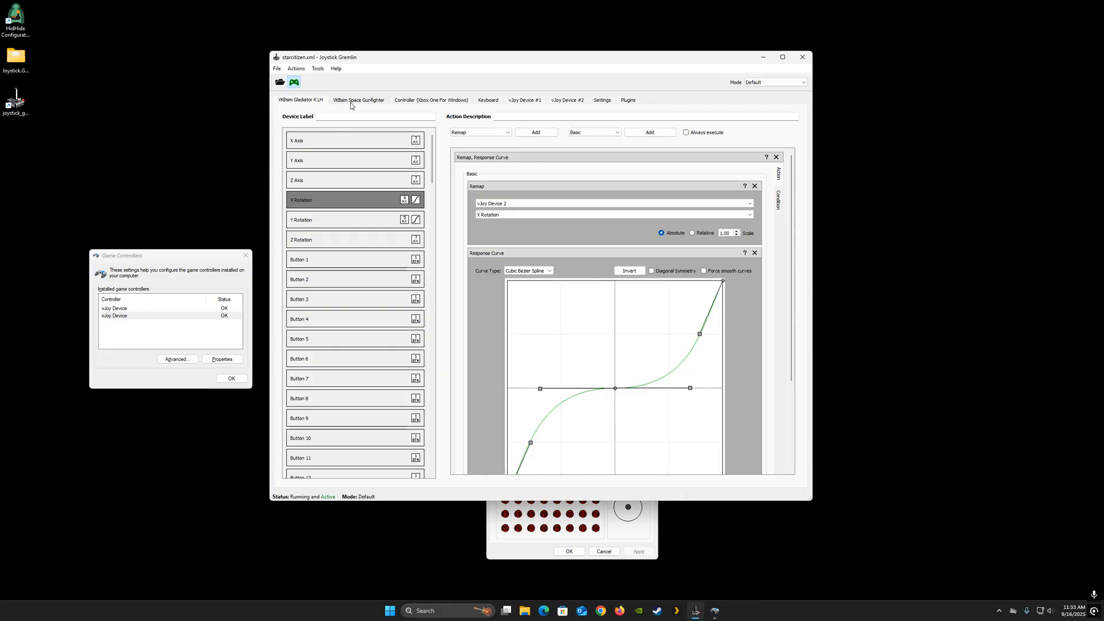
- Open the Merge Axis tool and add a new merged axis entry
{"action": "left_click", "coordinate": [319, 70]}
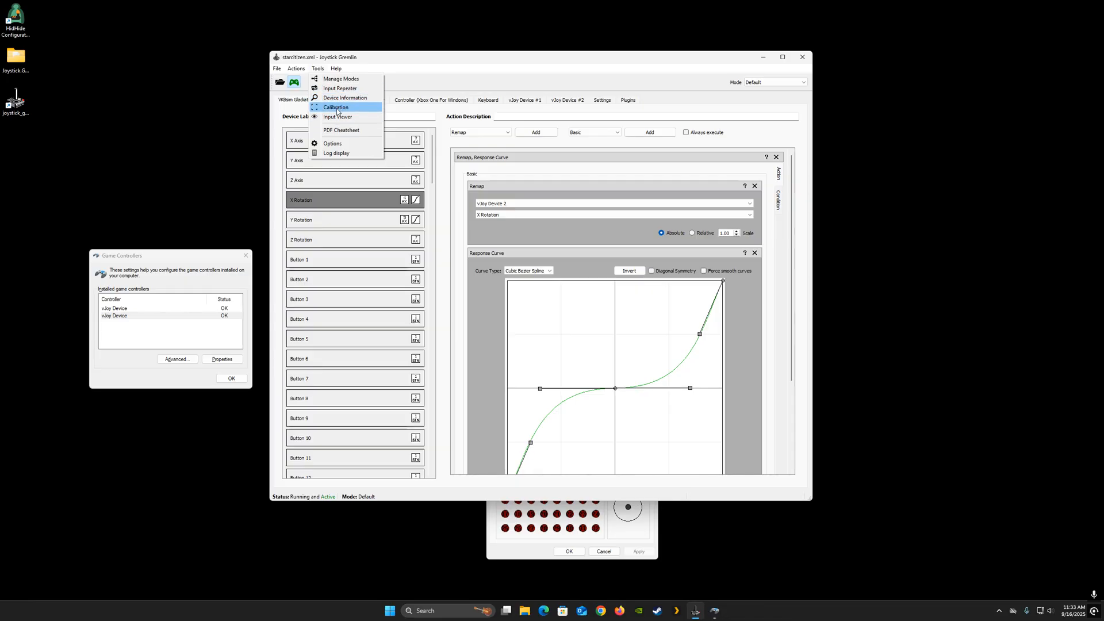
{"action": "mouse_move", "coordinate": [296, 70]}
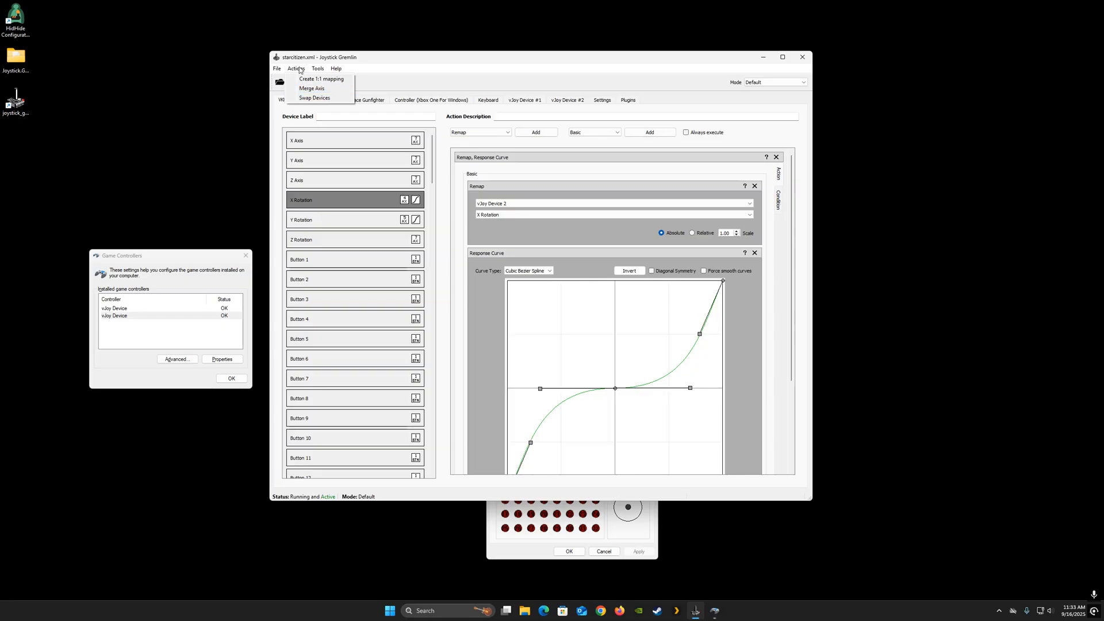
{"action": "left_click", "coordinate": [310, 88]}
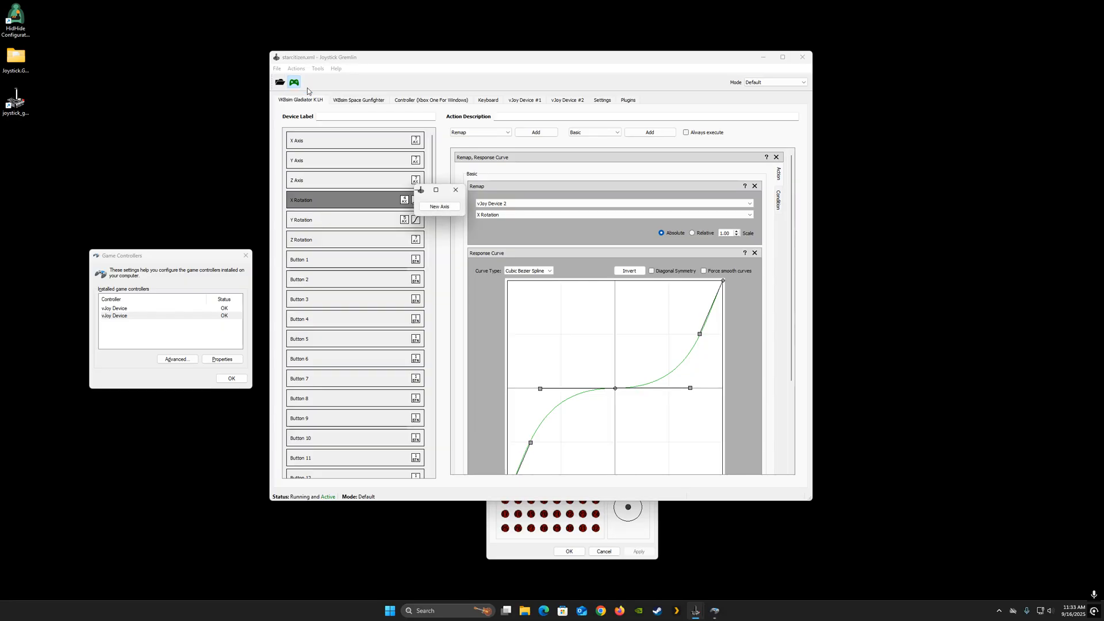
{"action": "left_click", "coordinate": [437, 207]}
- Set both the lower and upper halves of the merge to the Controller (Xbox One For Windows) device, keeping X Axis
{"action": "left_click", "coordinate": [483, 233]}
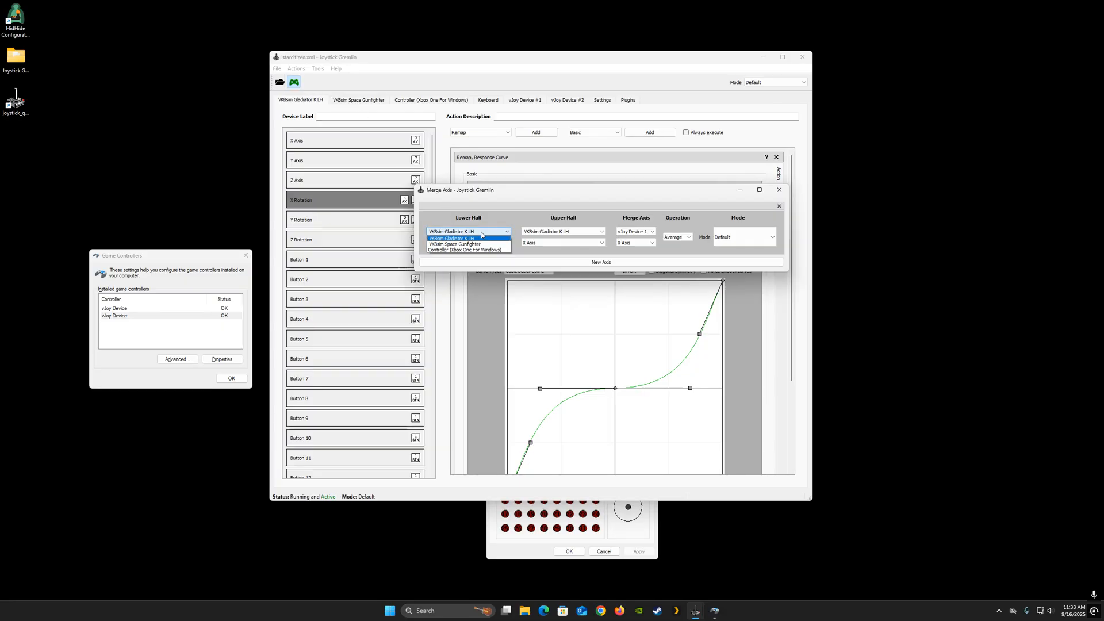
{"action": "left_click", "coordinate": [478, 251]}
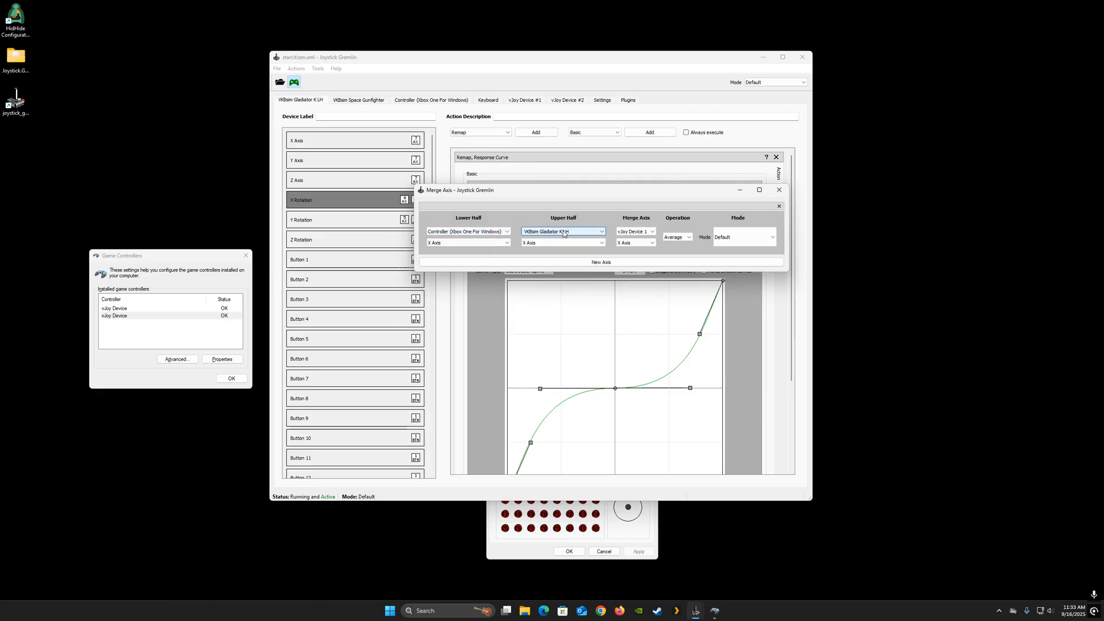
{"action": "left_click", "coordinate": [563, 232]}
{"action": "left_click", "coordinate": [556, 250]}
{"action": "left_click", "coordinate": [482, 243]}
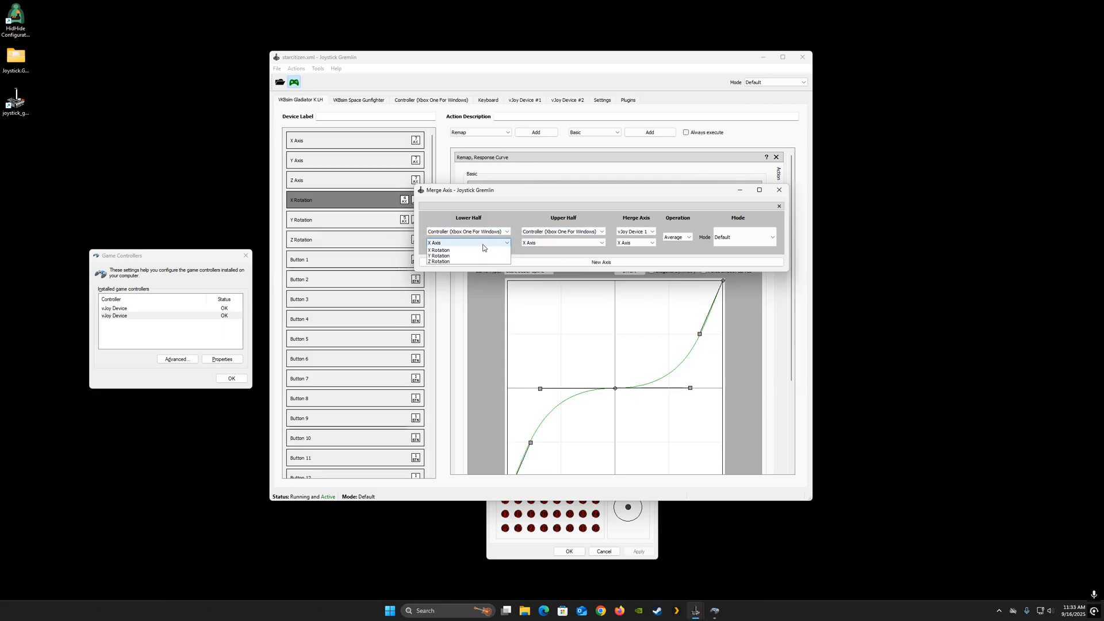
{"action": "left_click", "coordinate": [483, 247]}
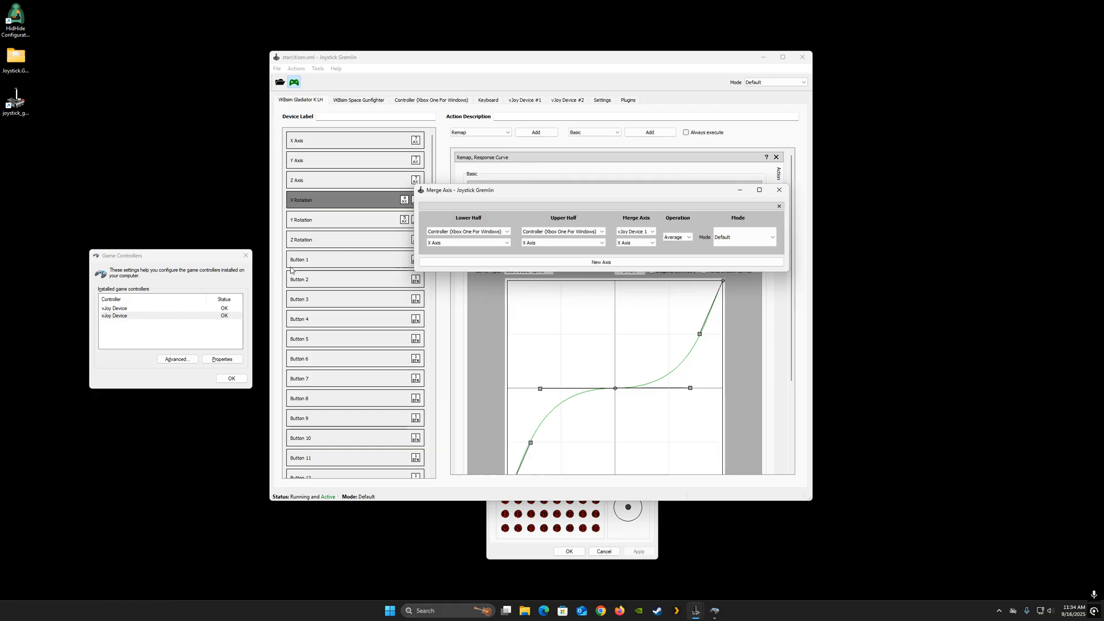
- Open HidHide and unhide the Controller (Xbox One For Windows) device in its device list
{"action": "left_click", "coordinate": [244, 258]}
{"action": "left_click", "coordinate": [651, 371]}
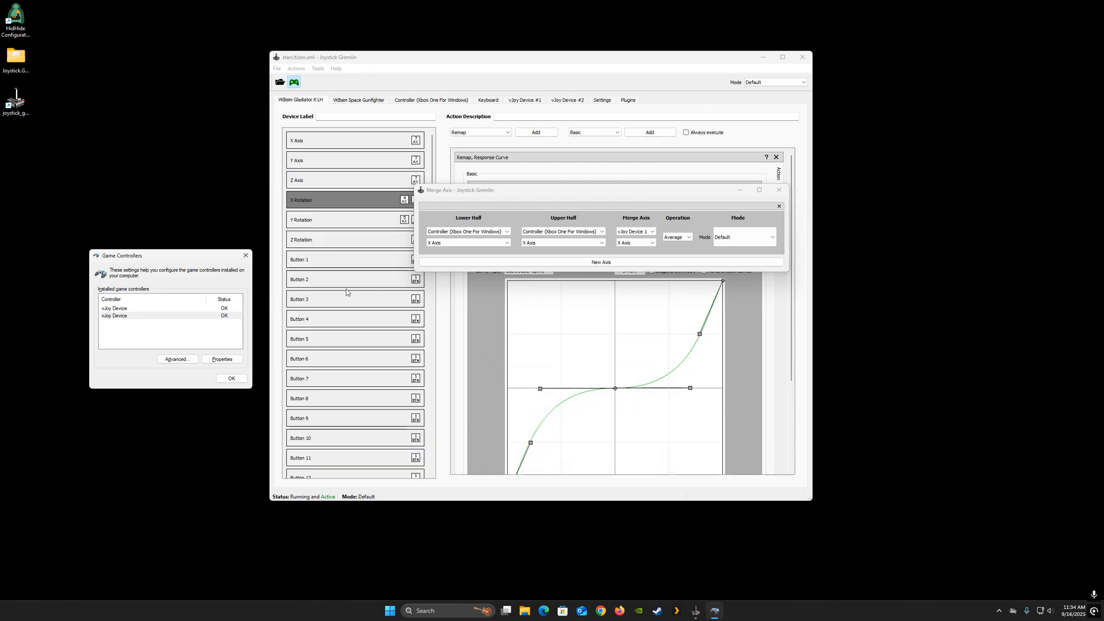
{"action": "double_click", "coordinate": [15, 21]}
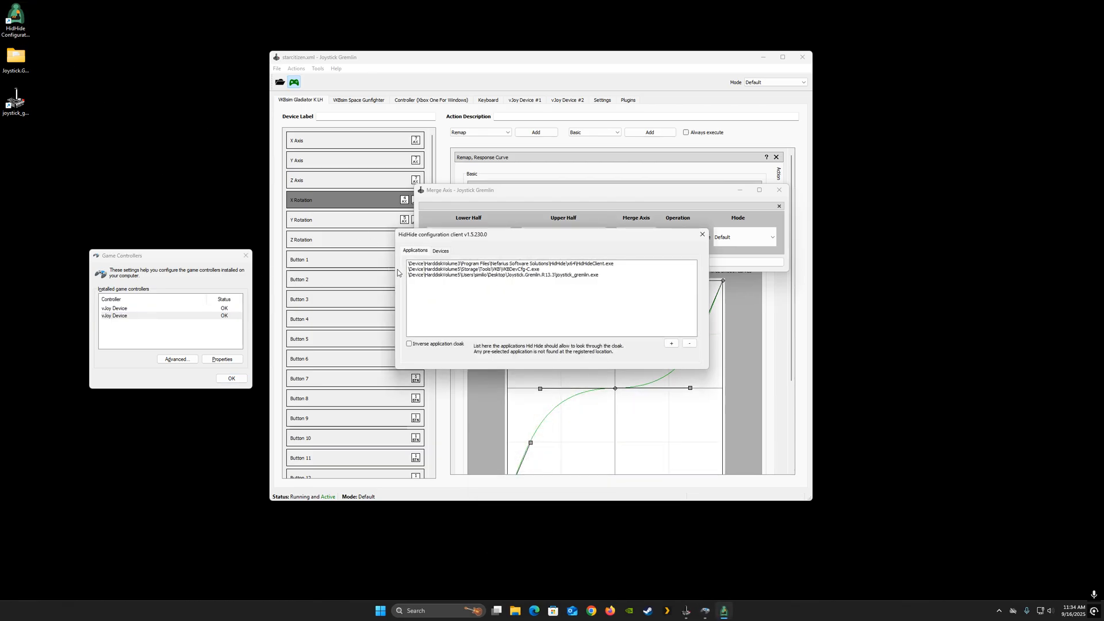
{"action": "left_click", "coordinate": [440, 251]}
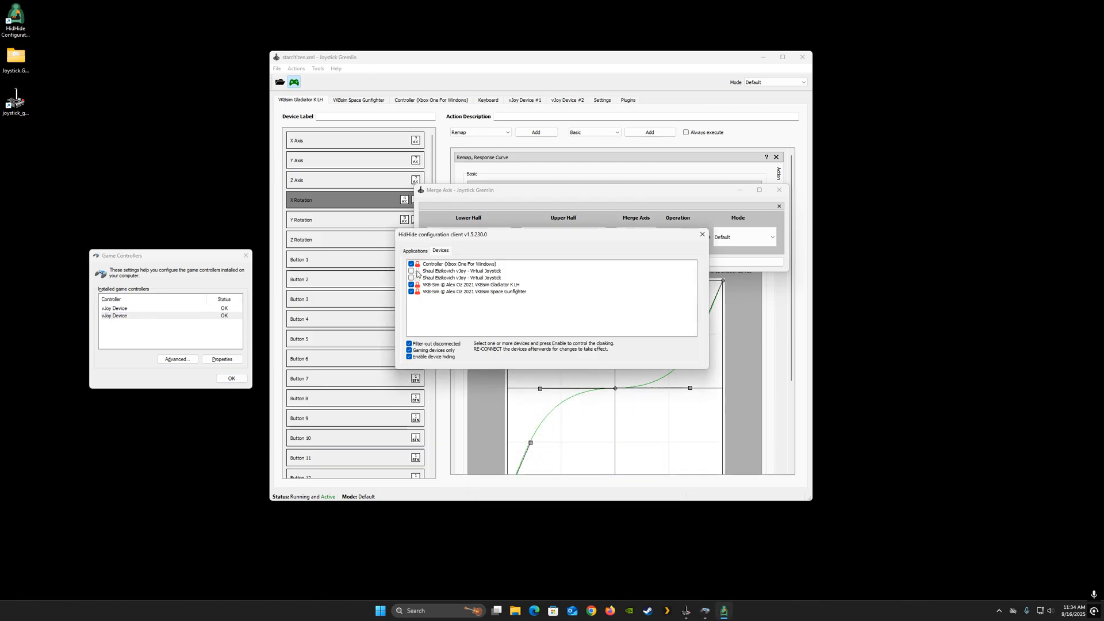
{"action": "left_click", "coordinate": [412, 264]}
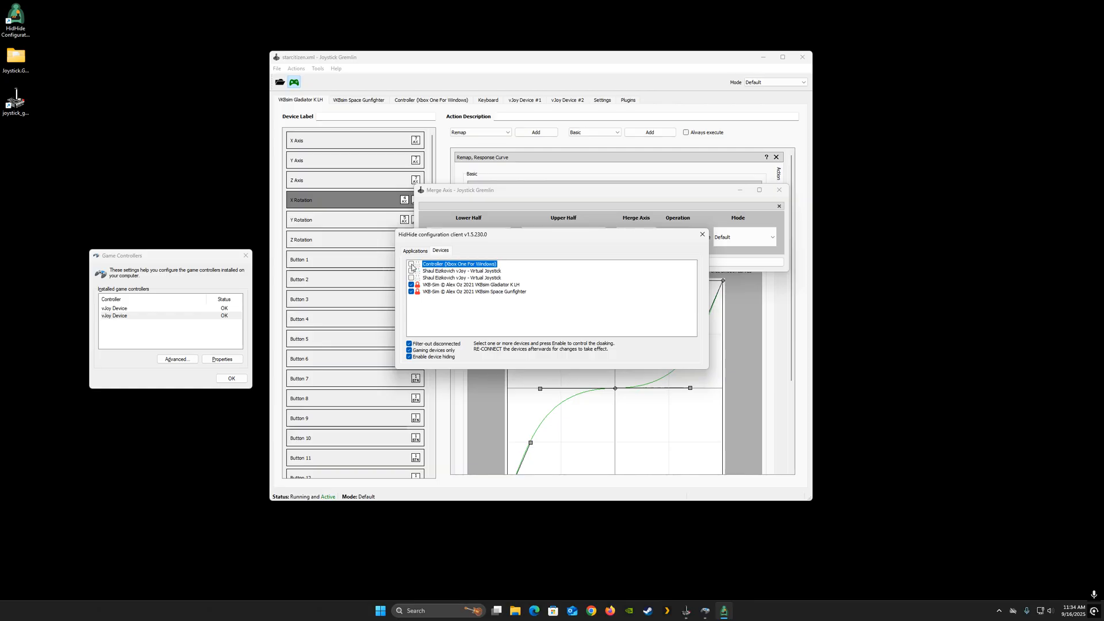
{"action": "left_click", "coordinate": [702, 234]}
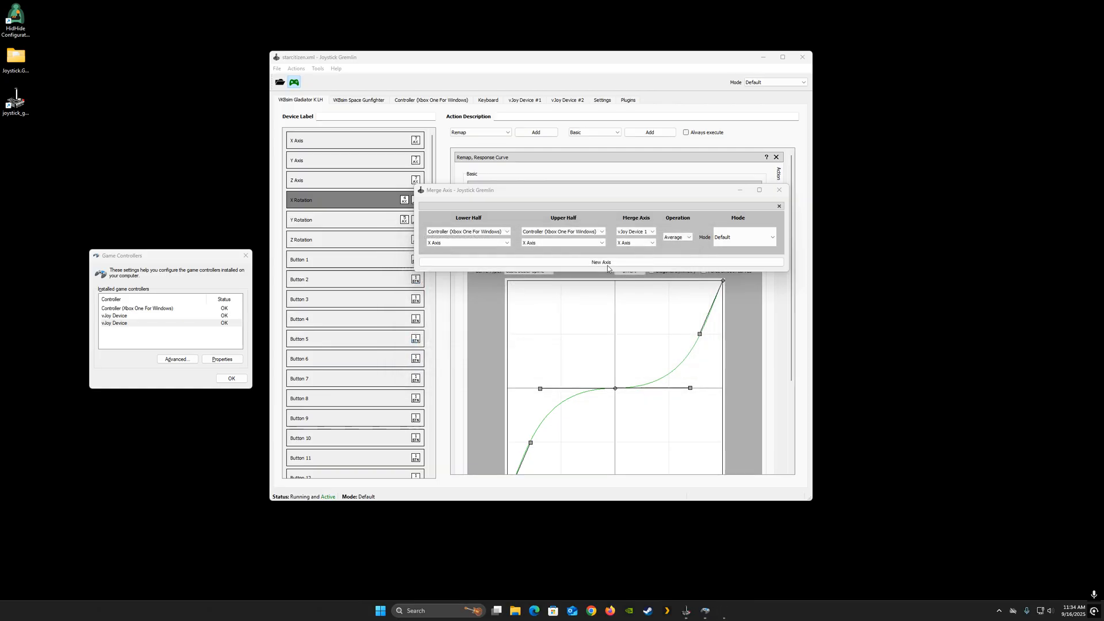
- Open the Xbox One controller's properties in Game Controllers to test its axes
{"action": "left_click", "coordinate": [149, 309]}
{"action": "double_click", "coordinate": [121, 309]}
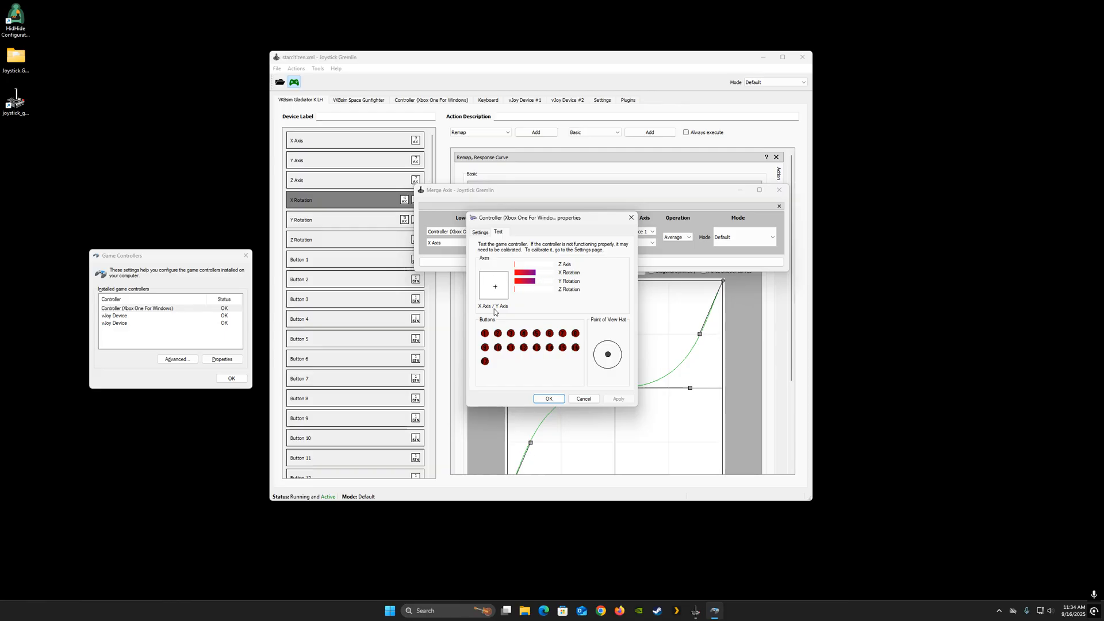
{"action": "left_click", "coordinate": [631, 217]}
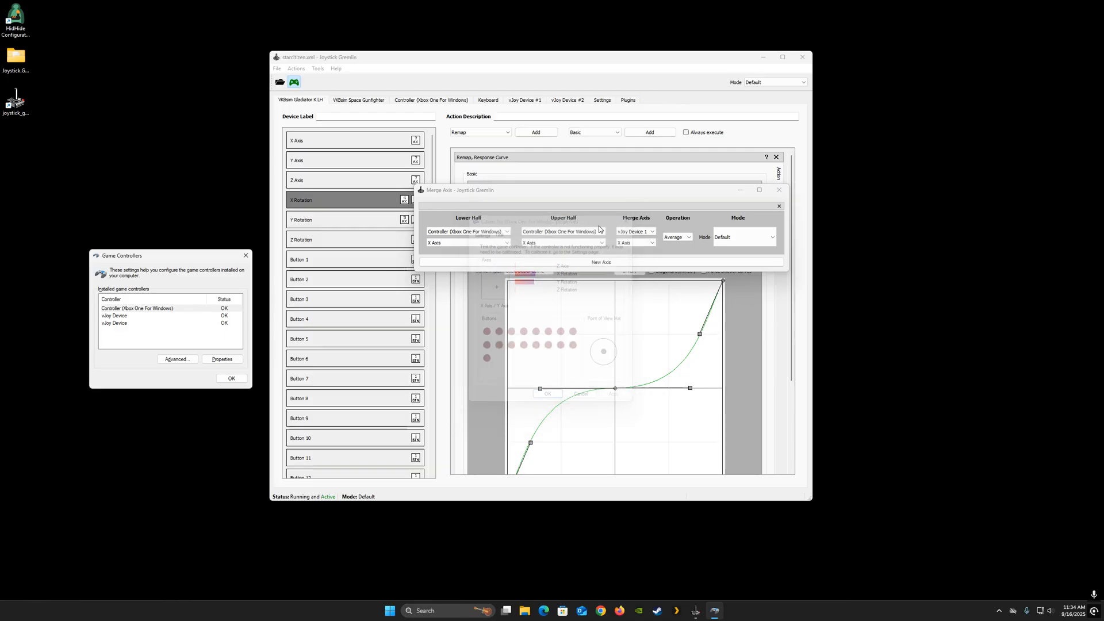
- Set the merge's lower half axis to Z Axis and upper half axis to Z Rotation
{"action": "left_click", "coordinate": [473, 244]}
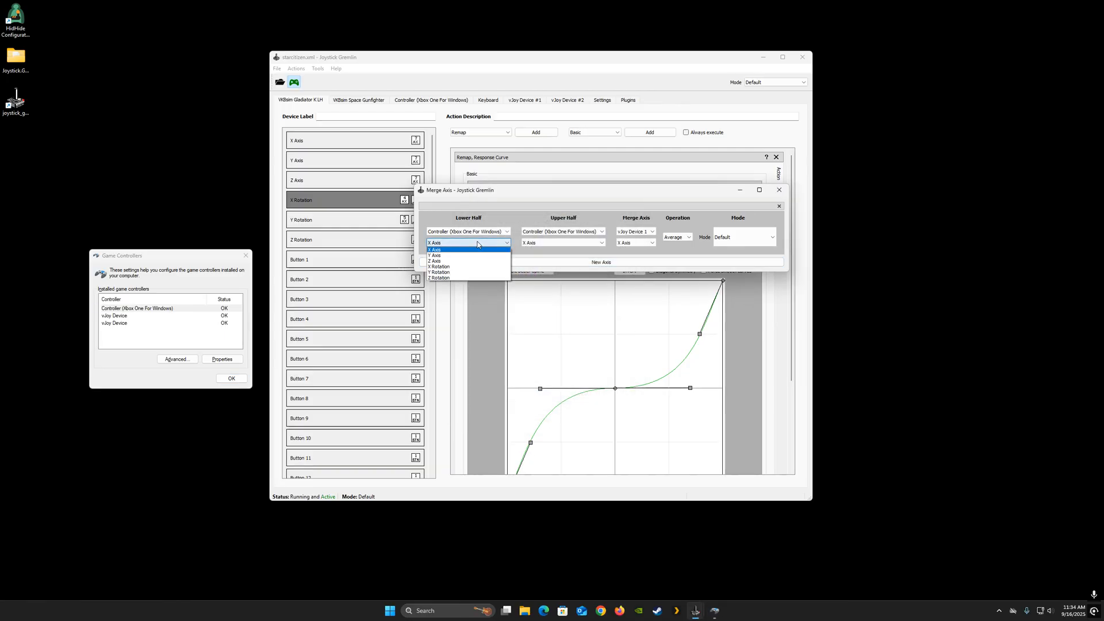
{"action": "left_click", "coordinate": [455, 261]}
{"action": "left_click", "coordinate": [547, 244]}
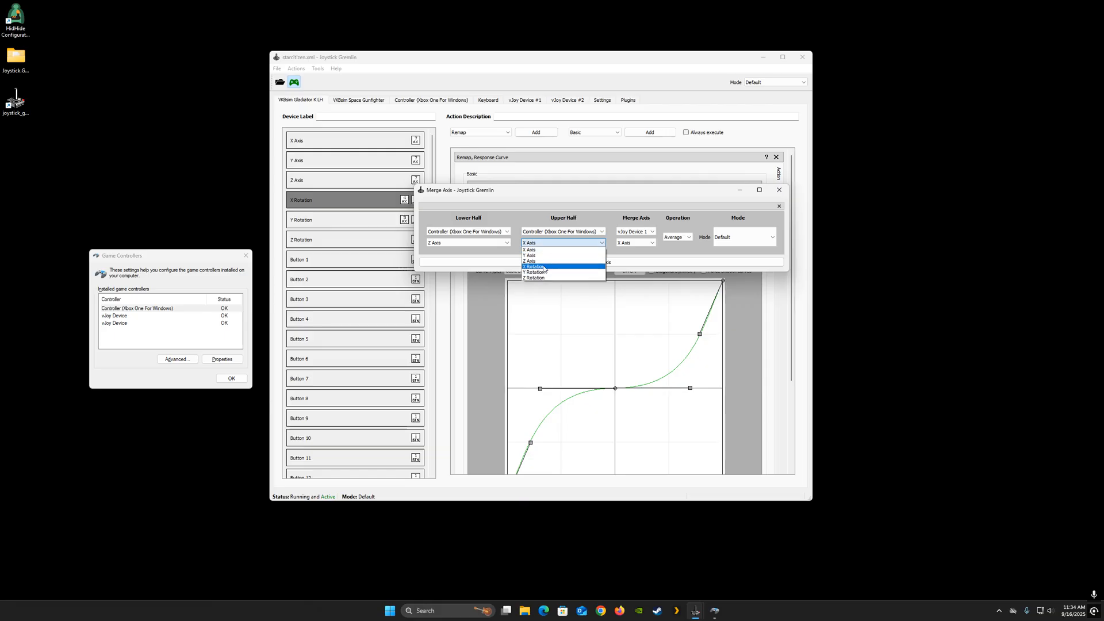
{"action": "left_click", "coordinate": [543, 278]}
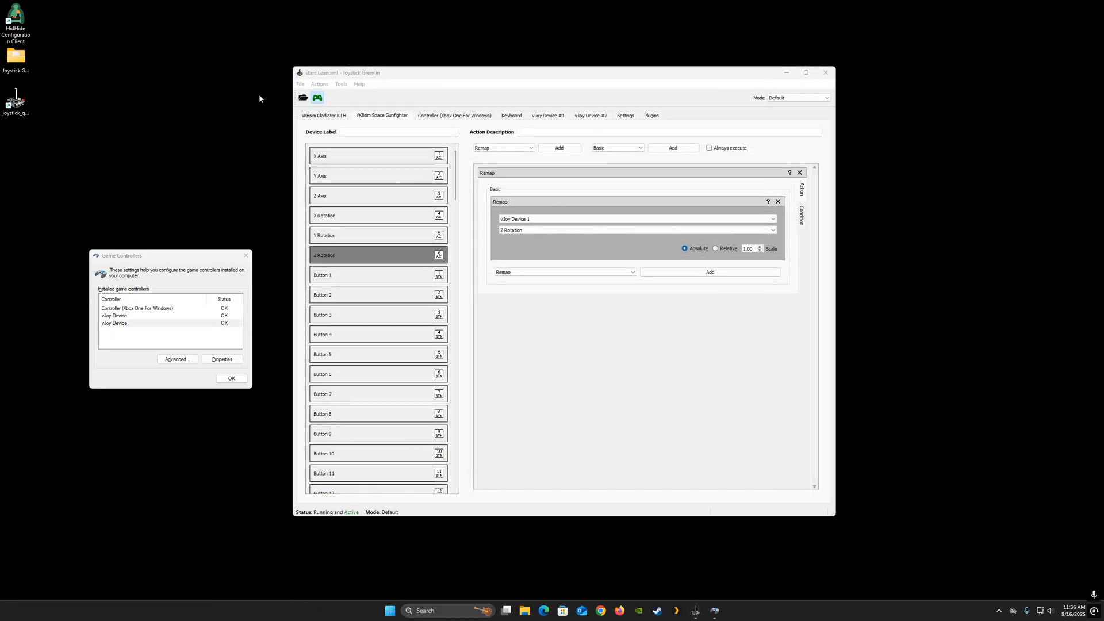
- Reopen the Merge Axis tool to review the merged axis settings
{"action": "left_click", "coordinate": [321, 86]}
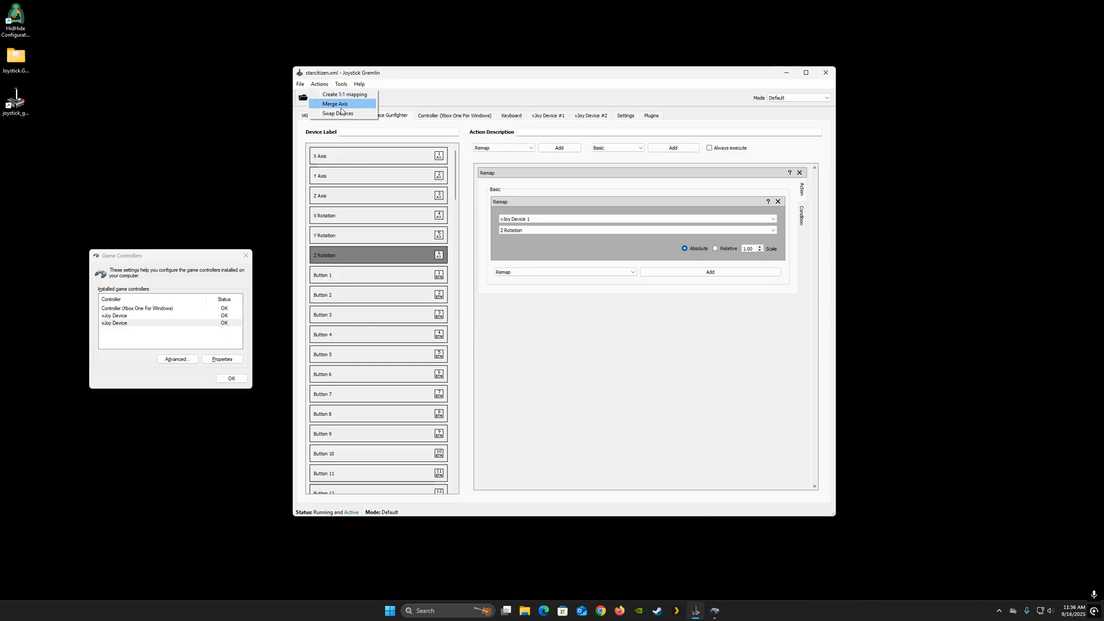
{"action": "left_click", "coordinate": [335, 104]}
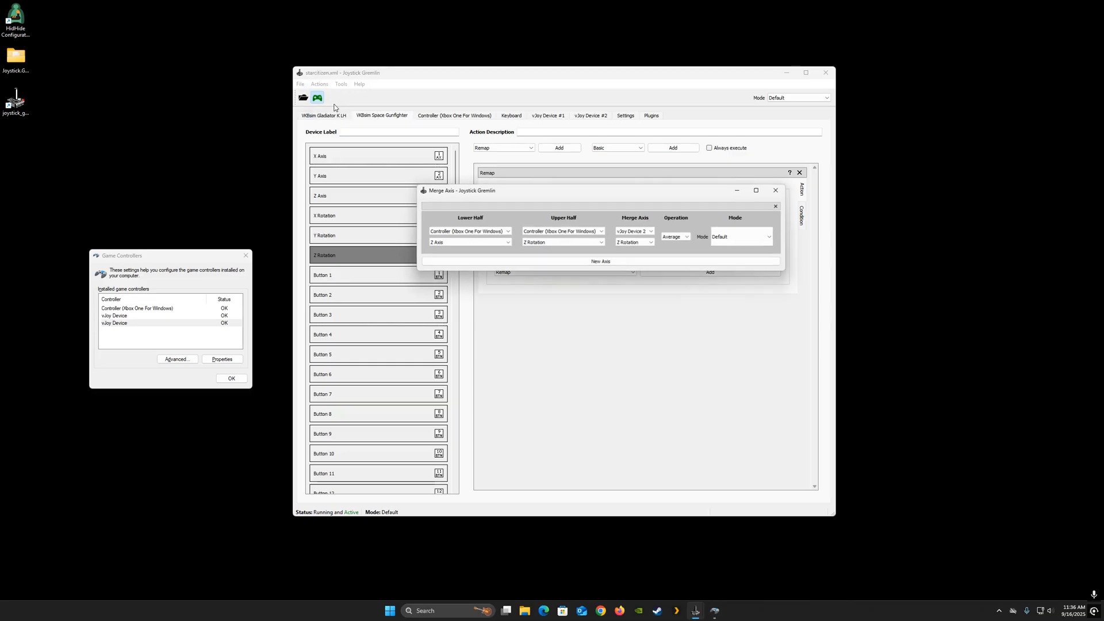
{"action": "left_click", "coordinate": [779, 190]}
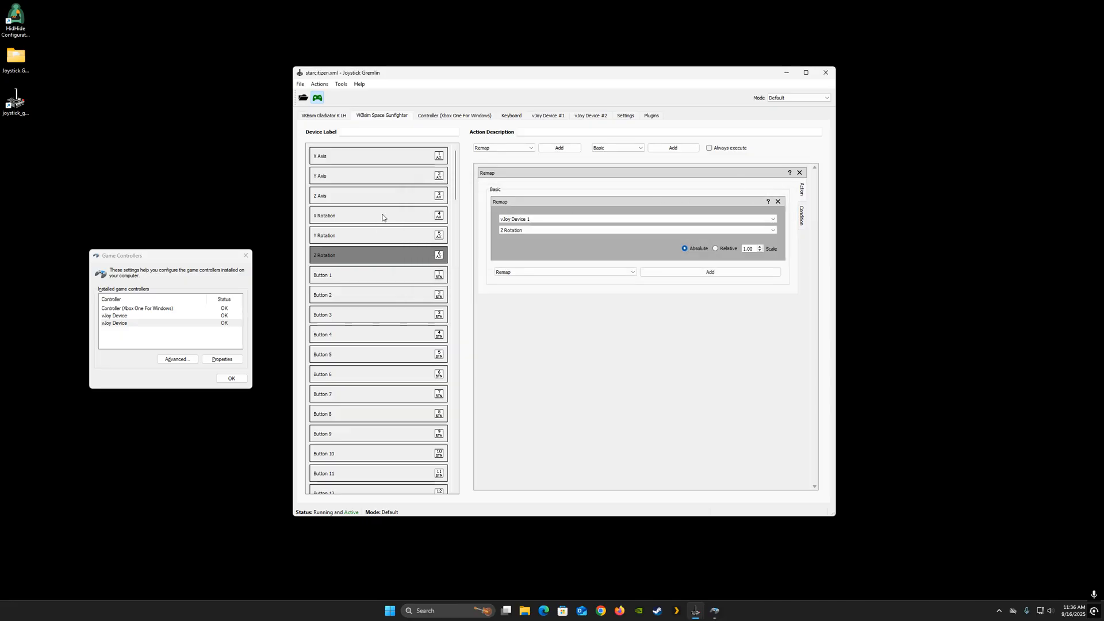
- Deactivate Joystick Gremlin and select the Gladiator stick's Z Rotation axis
{"action": "left_click", "coordinate": [317, 97]}
{"action": "left_click", "coordinate": [339, 116]}
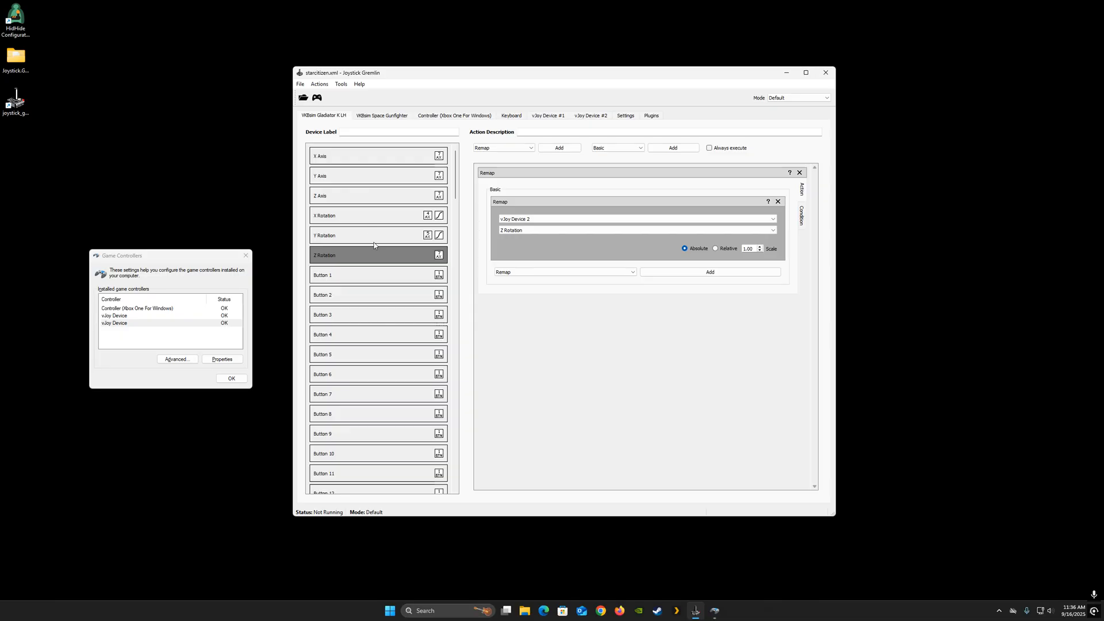
{"action": "left_click", "coordinate": [359, 256]}
- Reopen the Merge Axis tool to check the merge, then reactivate Joystick Gremlin
{"action": "left_click", "coordinate": [319, 84]}
{"action": "left_click", "coordinate": [336, 104]}
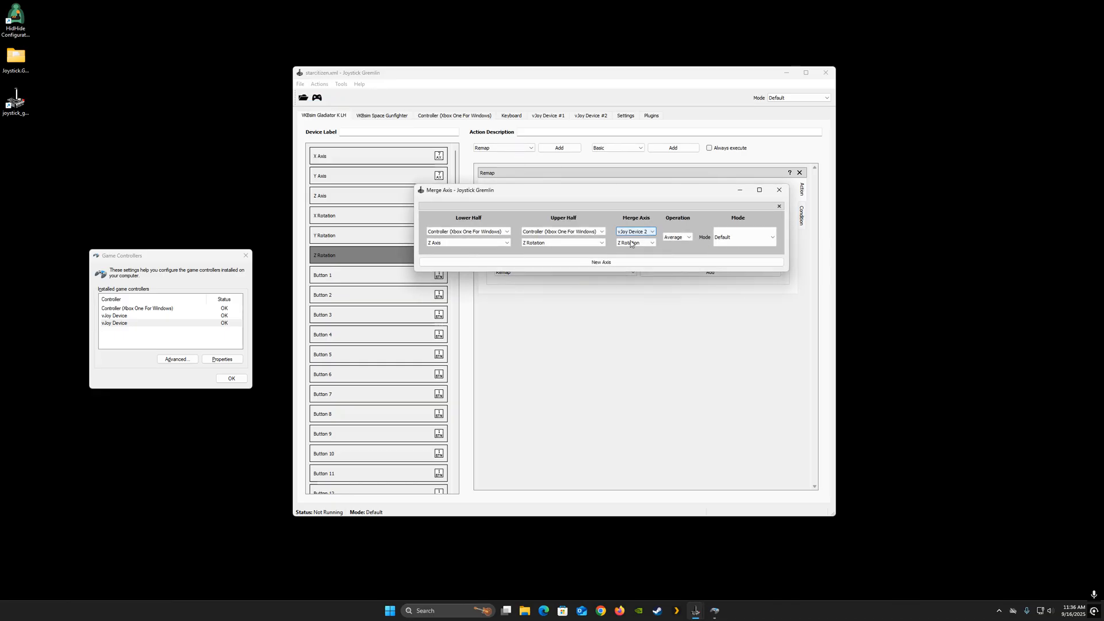
{"action": "left_click", "coordinate": [779, 189]}
{"action": "left_click", "coordinate": [317, 97]}
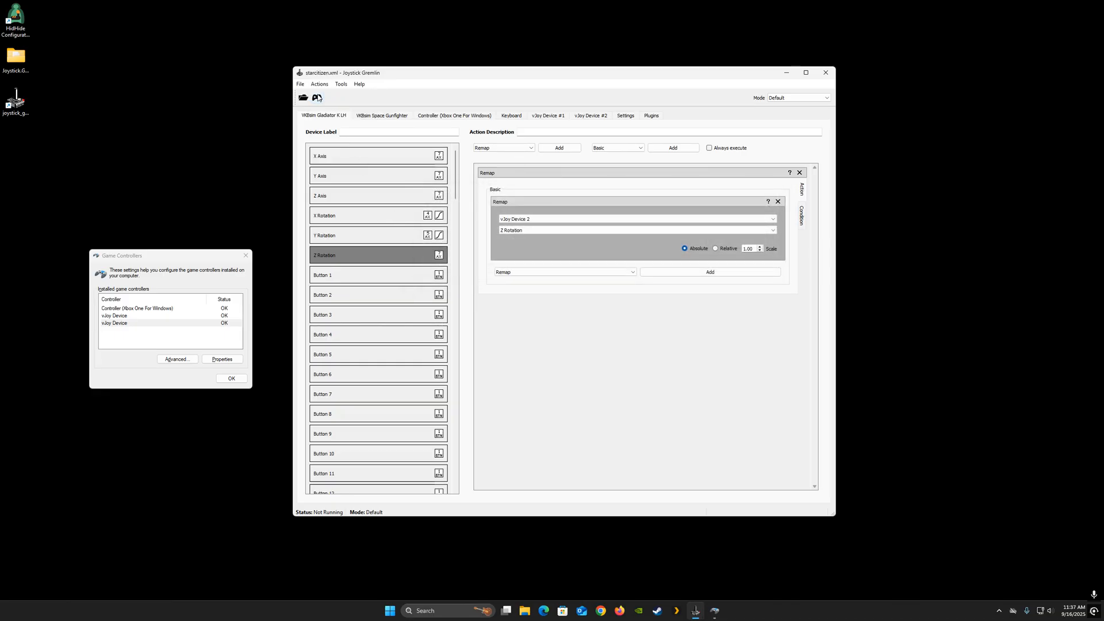
- Open the vJoy Device's properties in Game Controllers to test its axis response
{"action": "left_click", "coordinate": [116, 324]}
{"action": "double_click", "coordinate": [119, 323]}
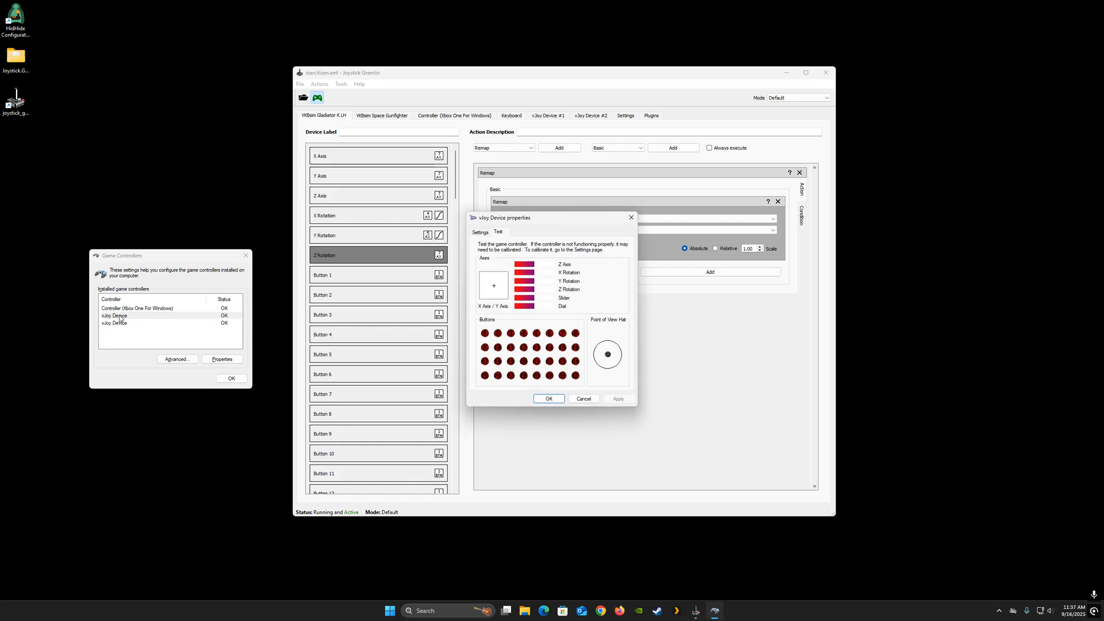
{"action": "left_click", "coordinate": [631, 218]}
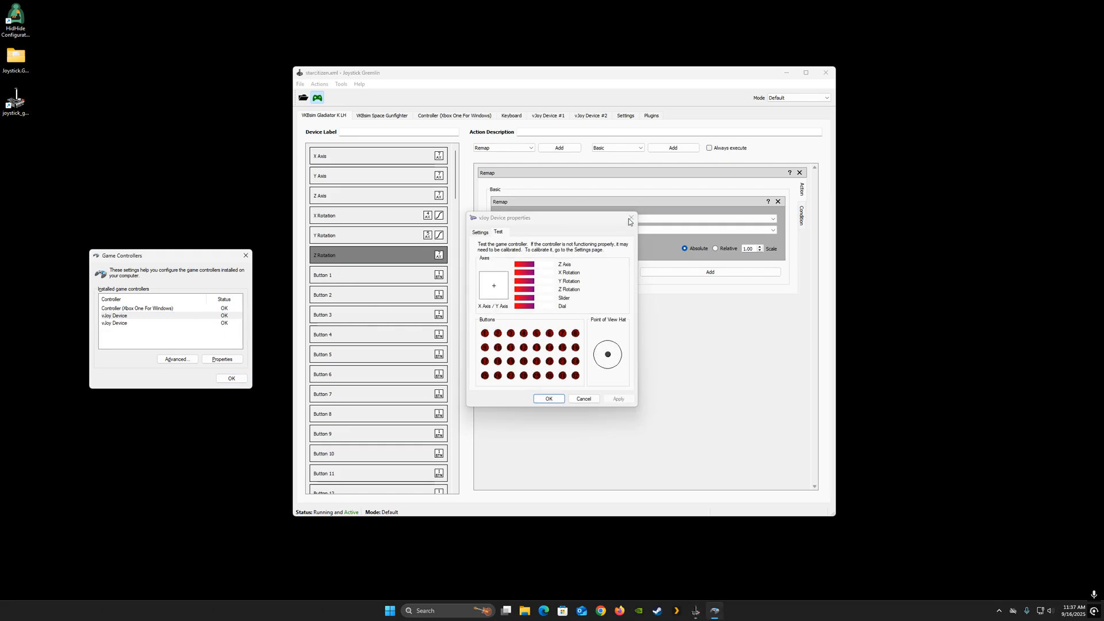
{"action": "double_click", "coordinate": [119, 323]}
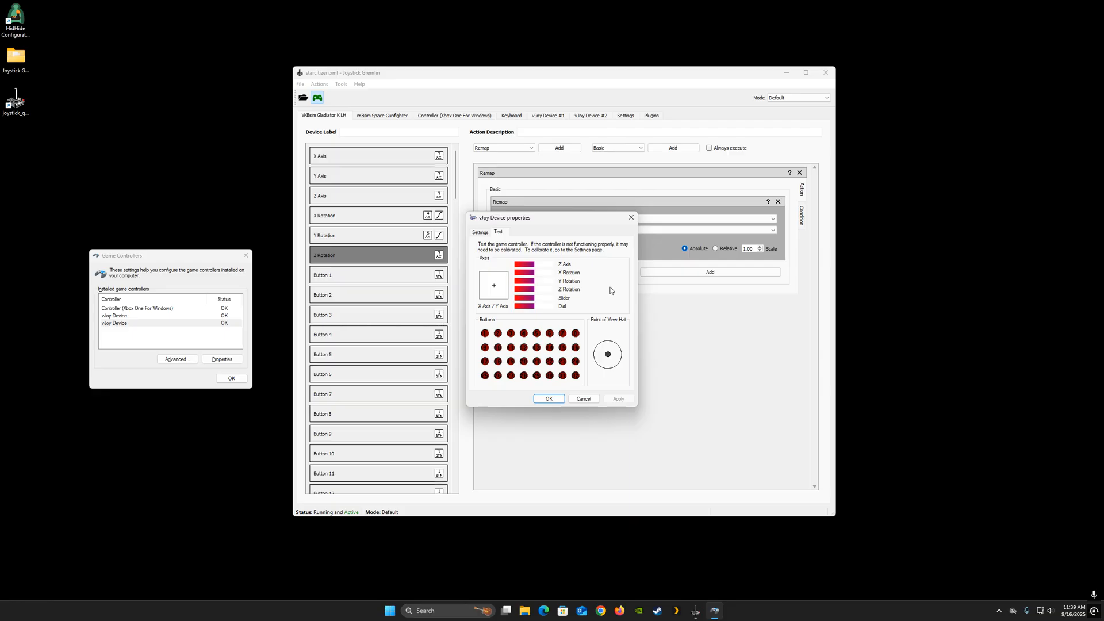
{"action": "left_click", "coordinate": [632, 217]}
- Close the Game Controllers window and deactivate Joystick Gremlin
{"action": "left_click", "coordinate": [245, 256]}
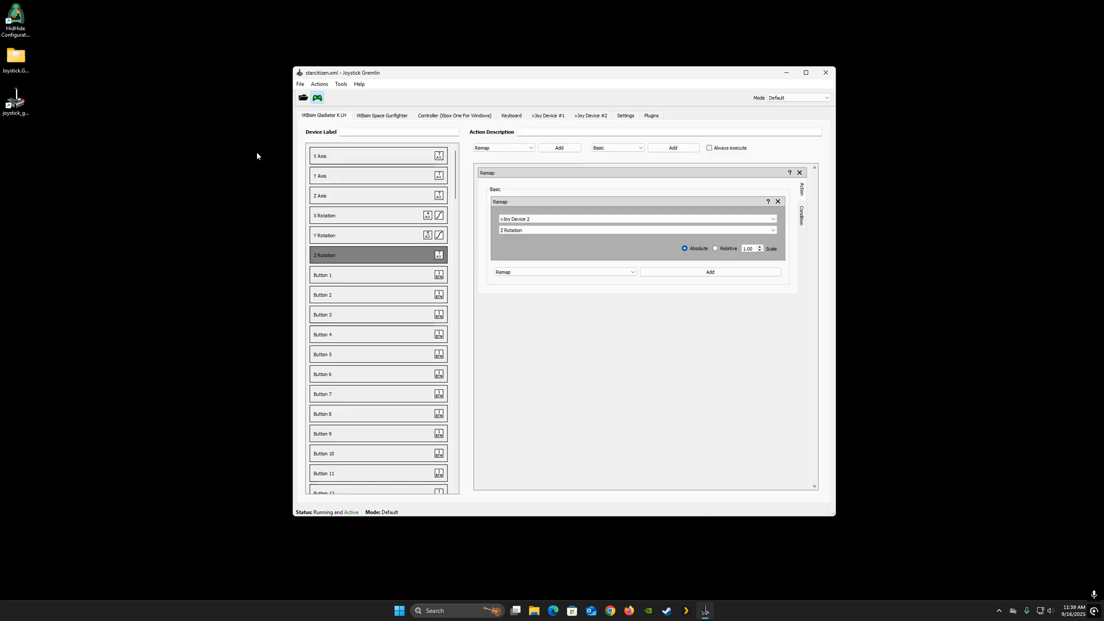
{"action": "left_click", "coordinate": [316, 100]}
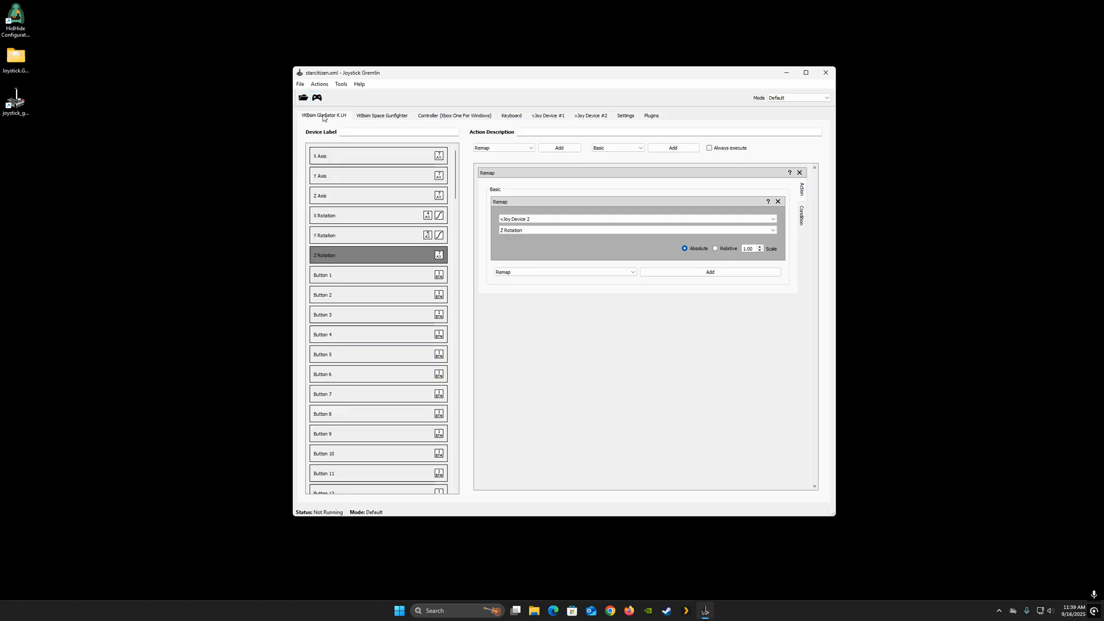